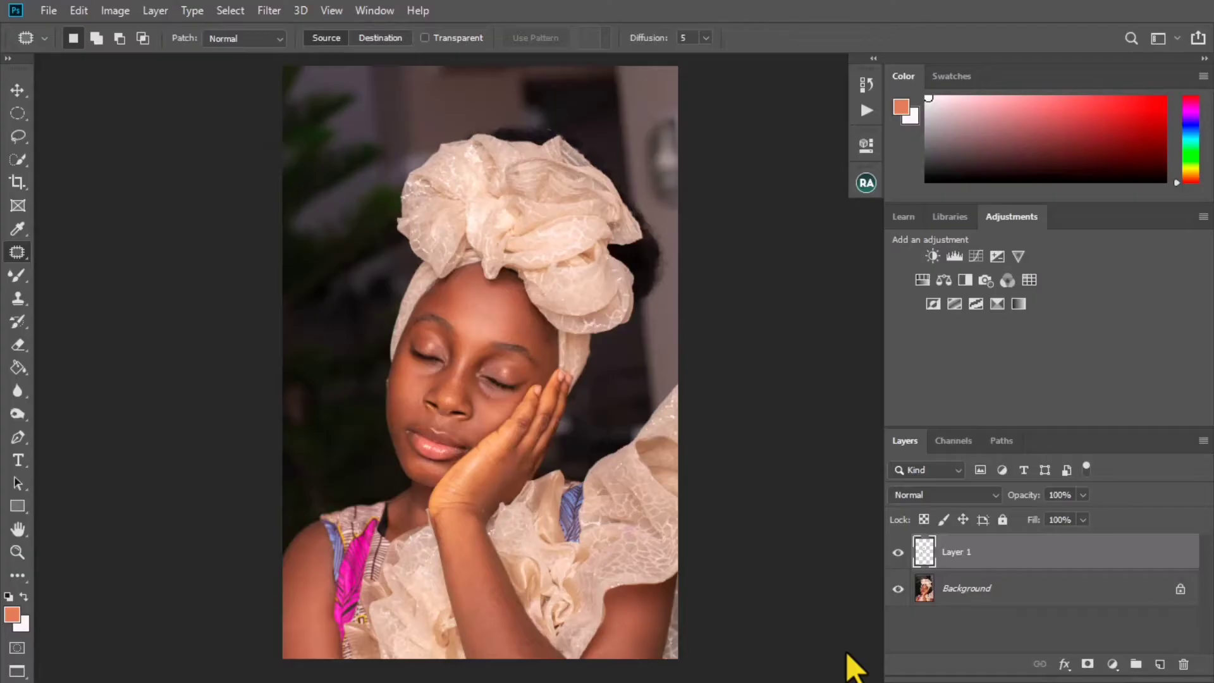
- Compare the portrait with Layer 1 hidden and shown, examining the retouched skin on the face and hand up close
scroll(423, 353, "up", 4)
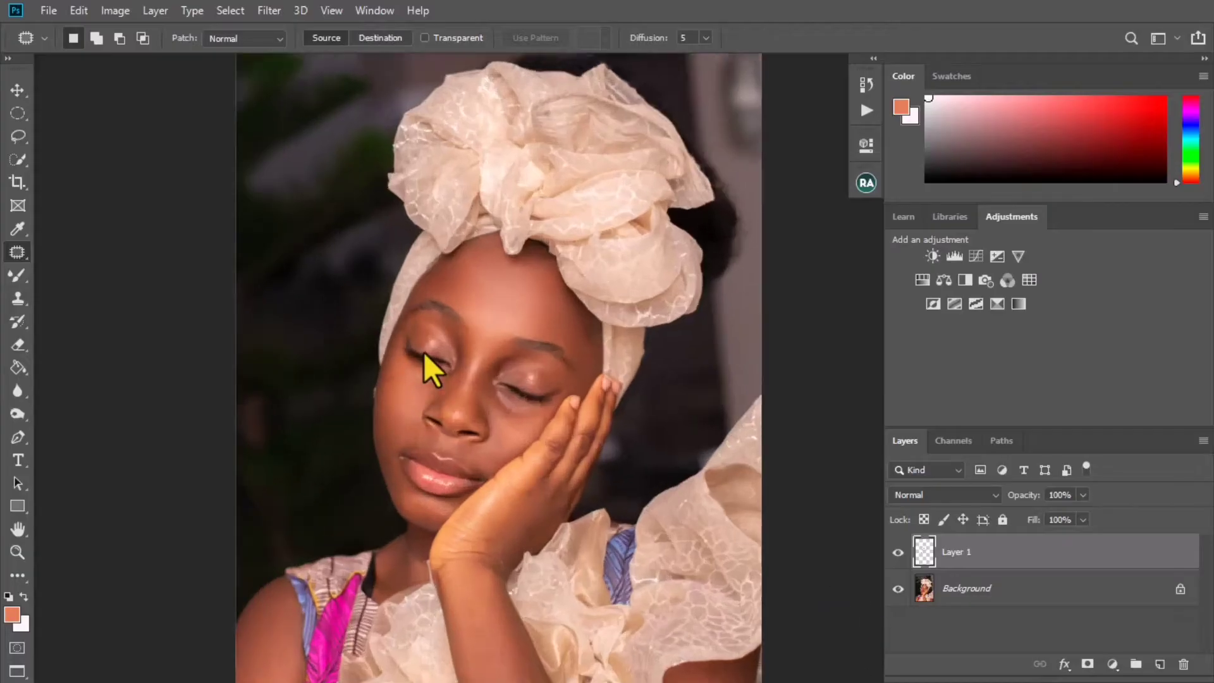
scroll(437, 352, "down", 4)
scroll(487, 366, "up", 4)
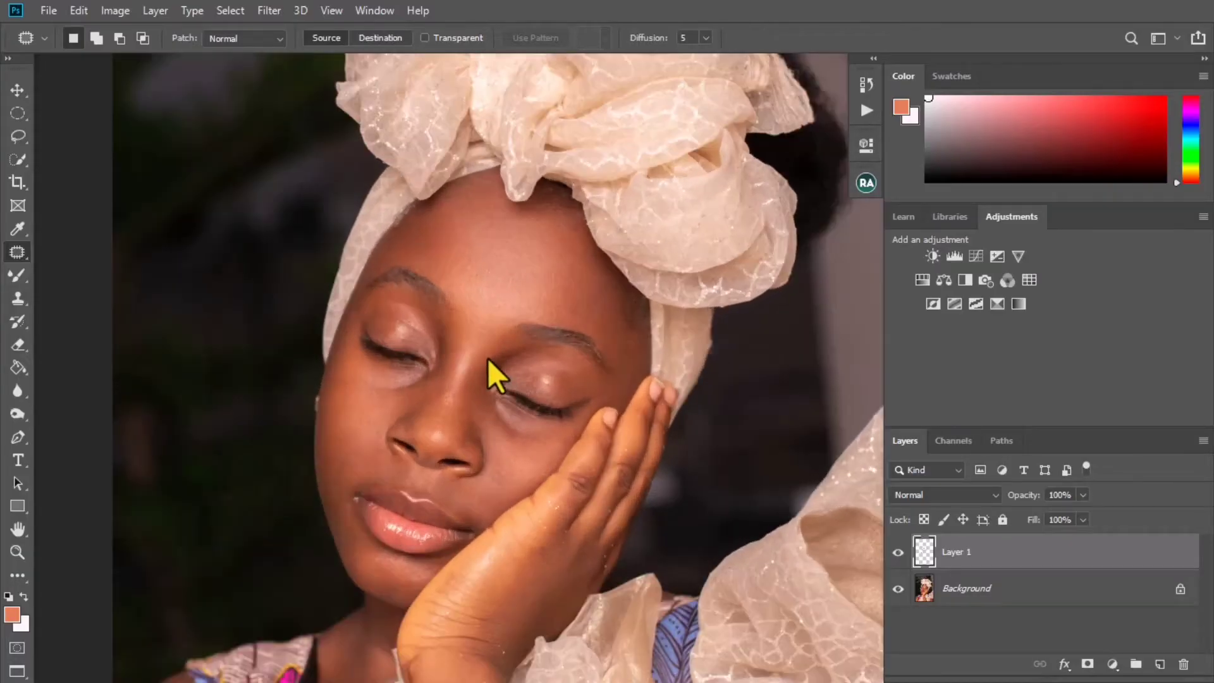
scroll(514, 384, "down", 5)
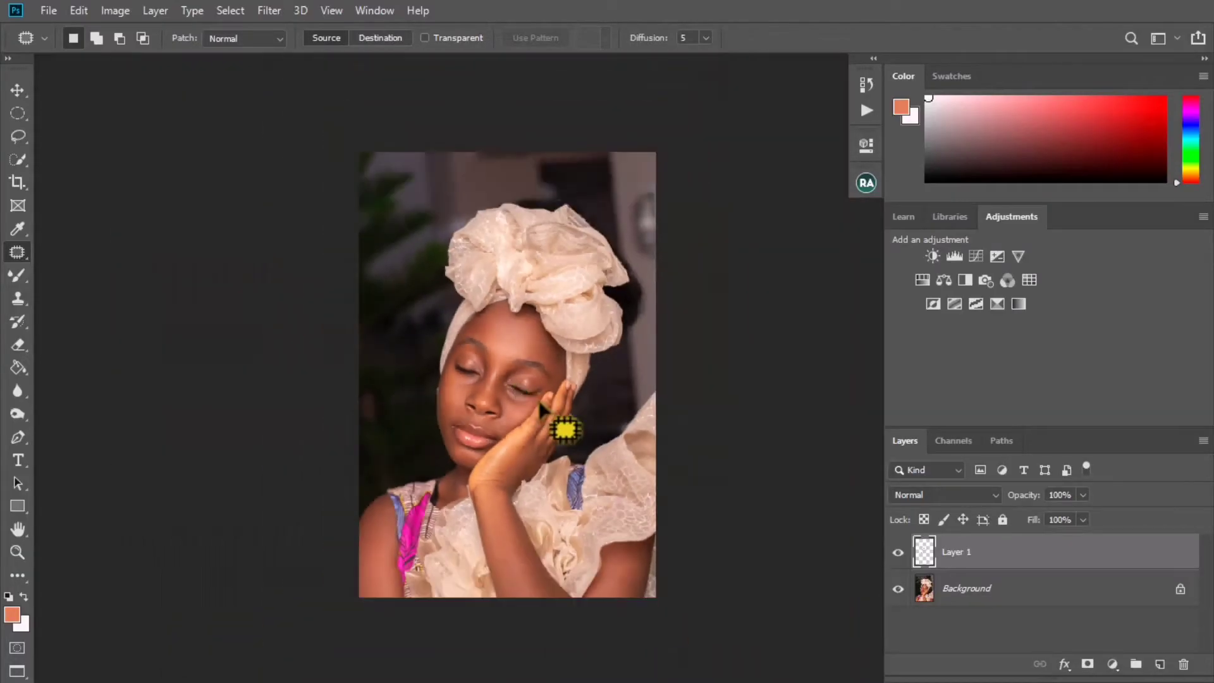
left_click(898, 552)
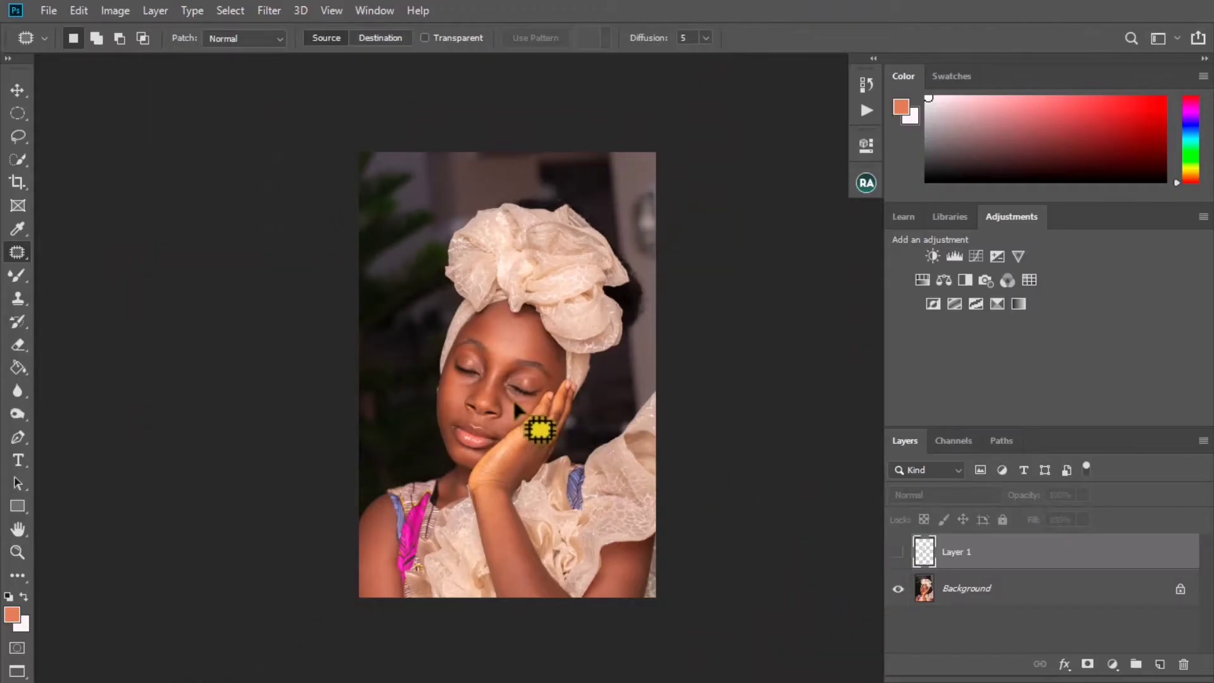
scroll(514, 399, "up", 5)
left_click_drag(532, 365, 546, 385)
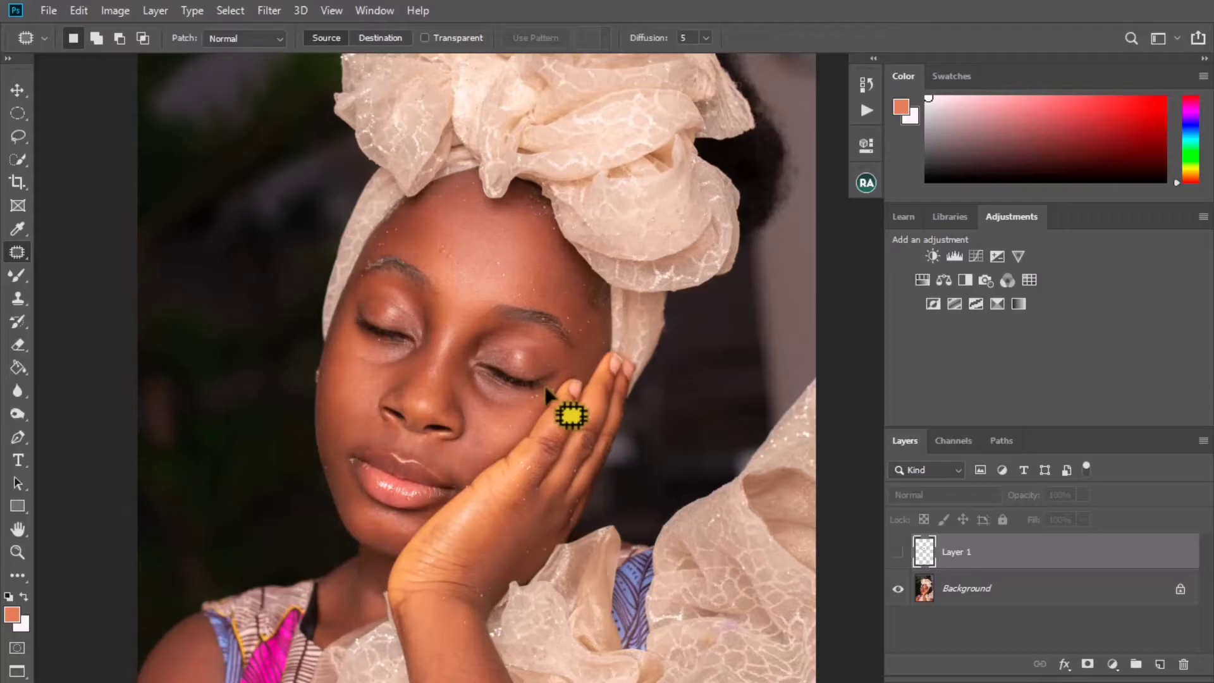
left_click(898, 551)
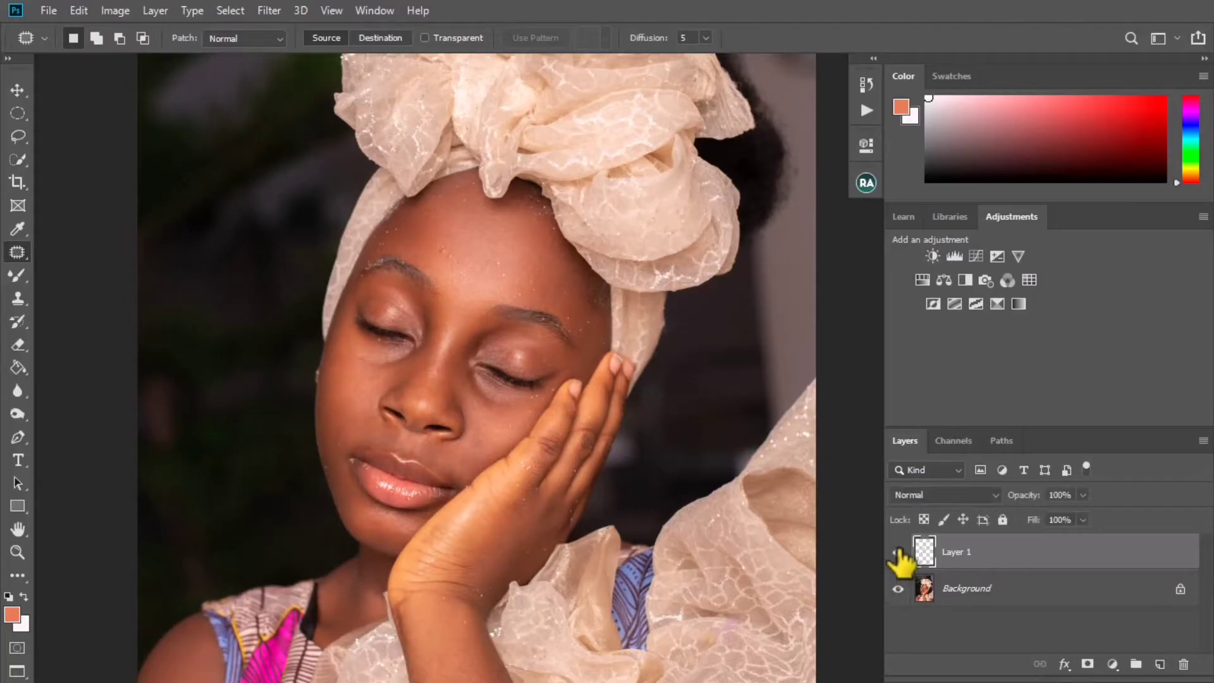
left_click(898, 552)
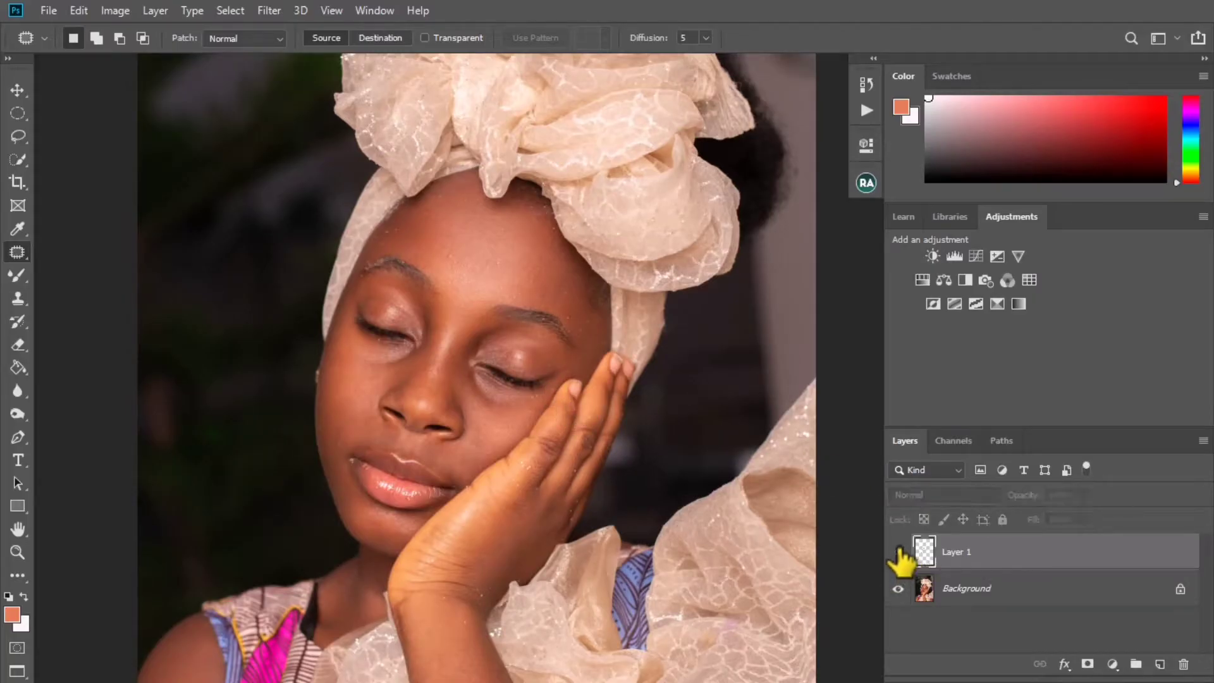
left_click(898, 552)
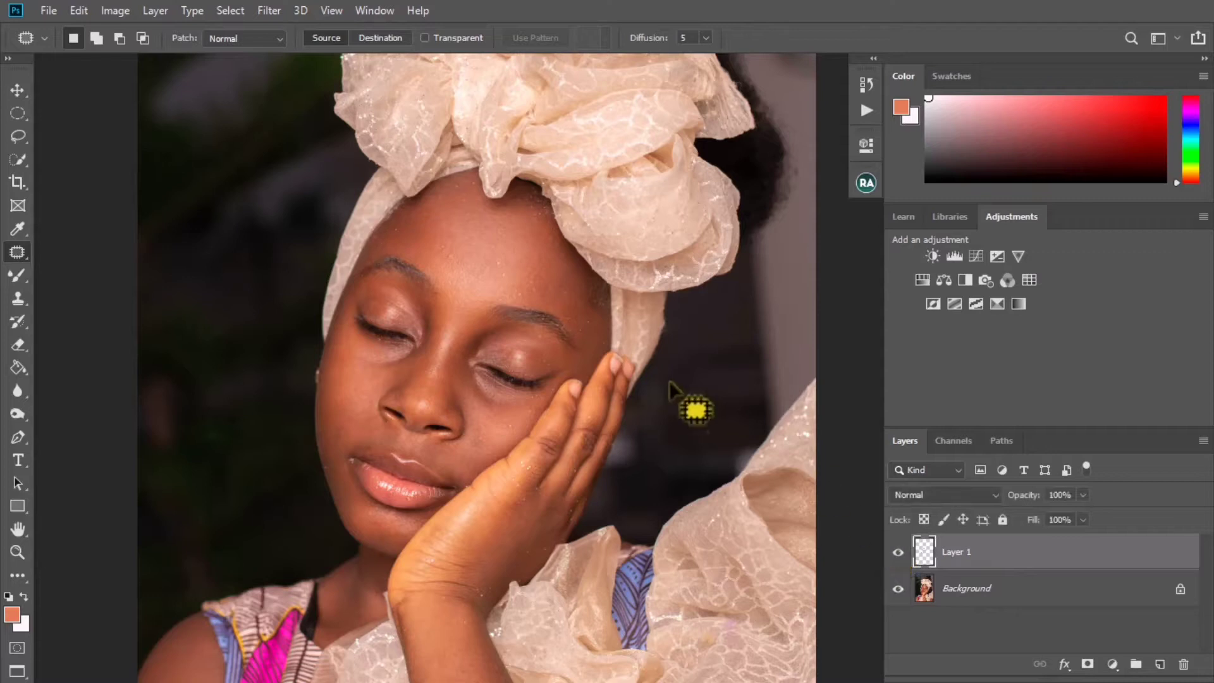
left_click(897, 552)
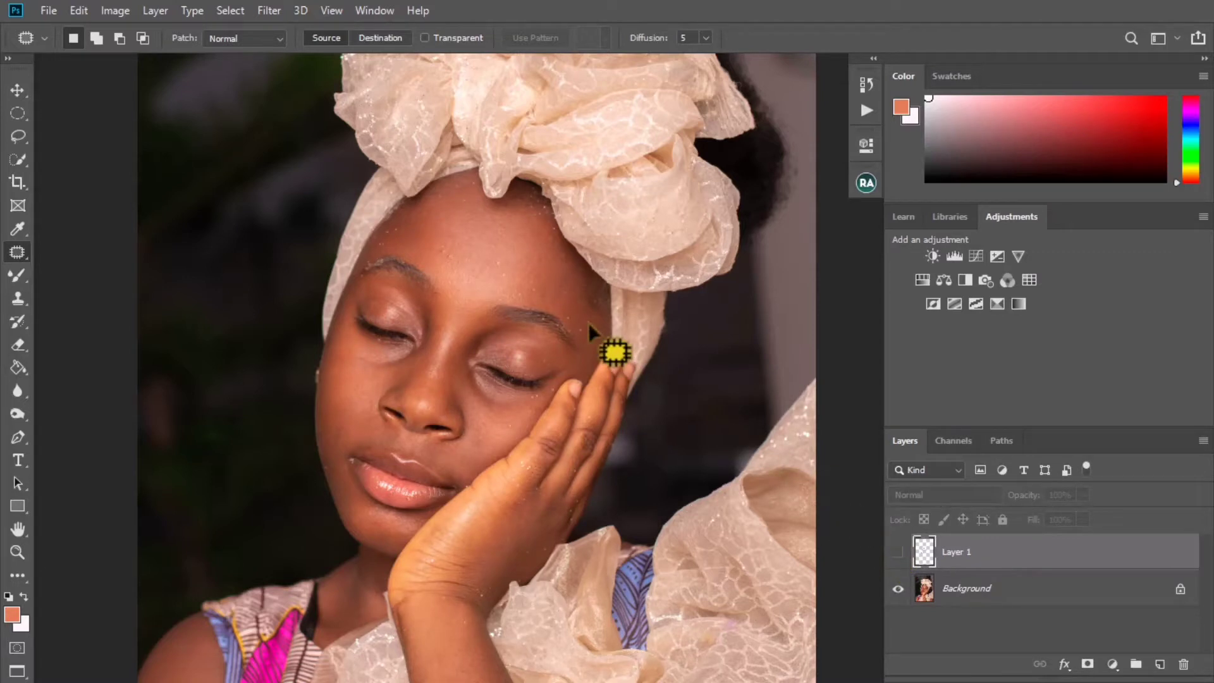
left_click(898, 552)
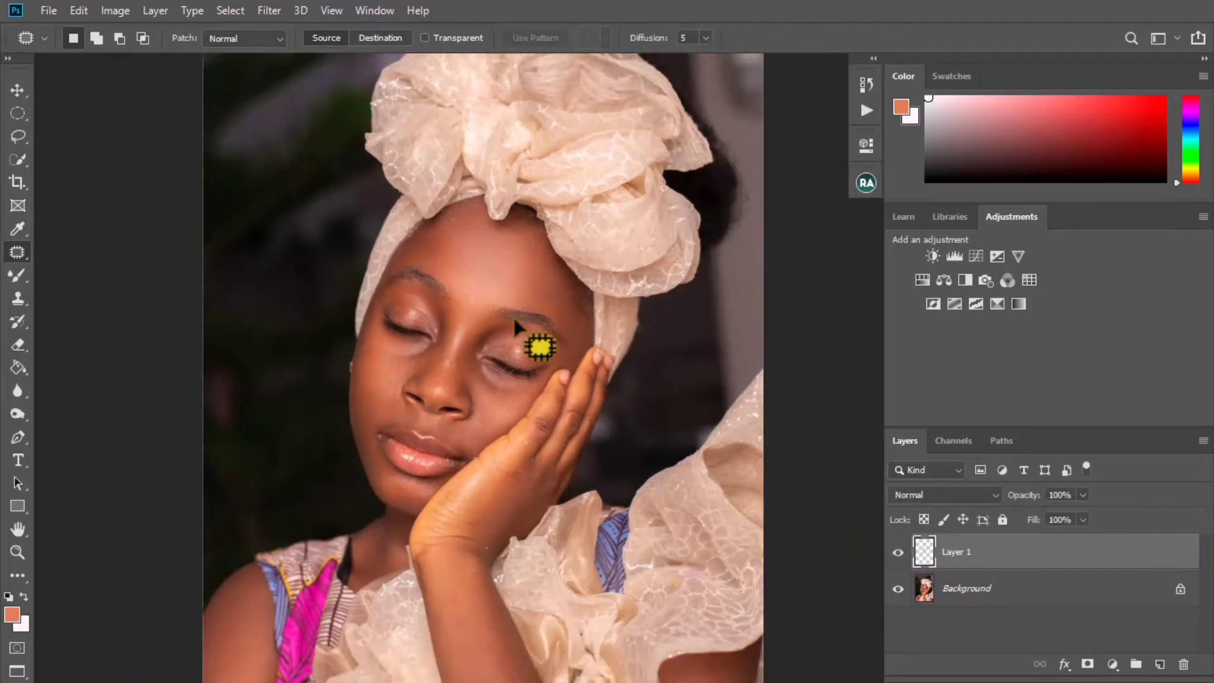
scroll(534, 460, "up", 3)
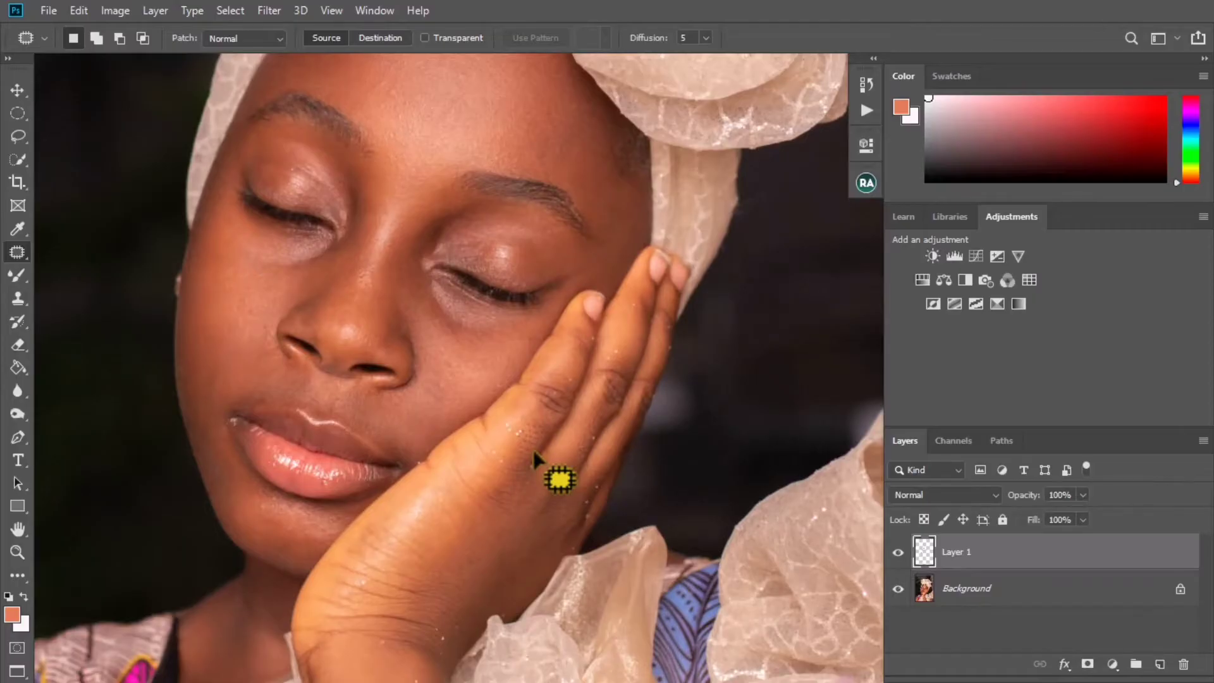
scroll(535, 453, "down", 4)
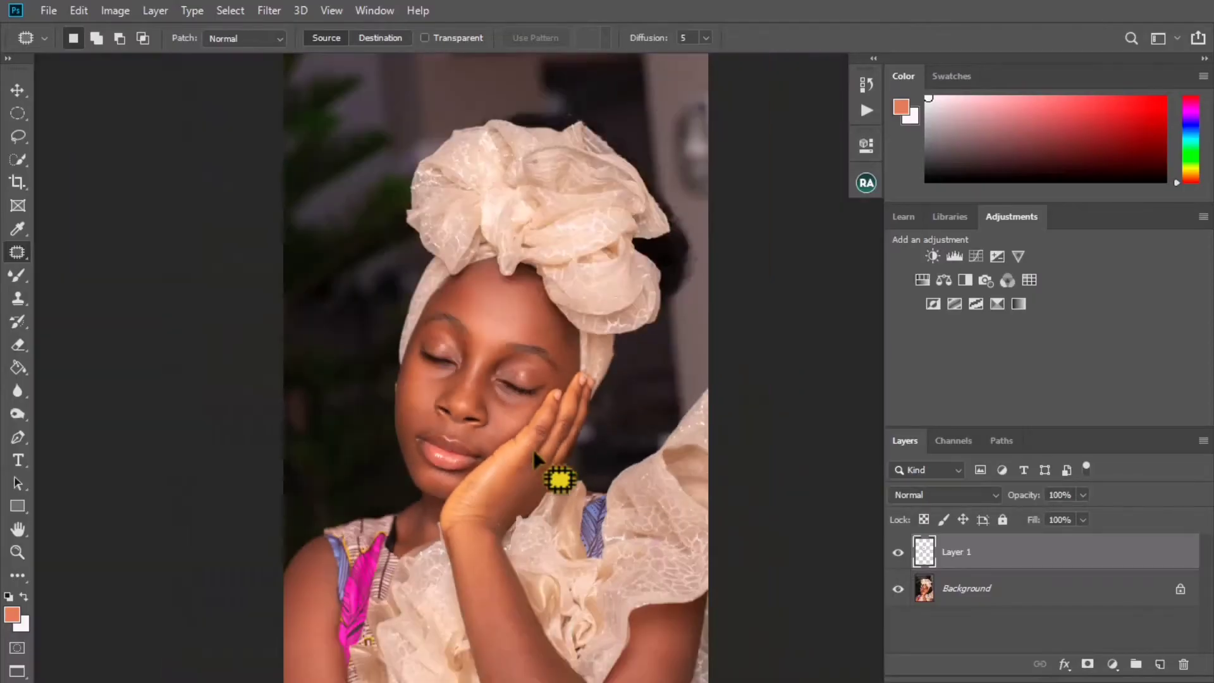
left_click(901, 554)
left_click(901, 554)
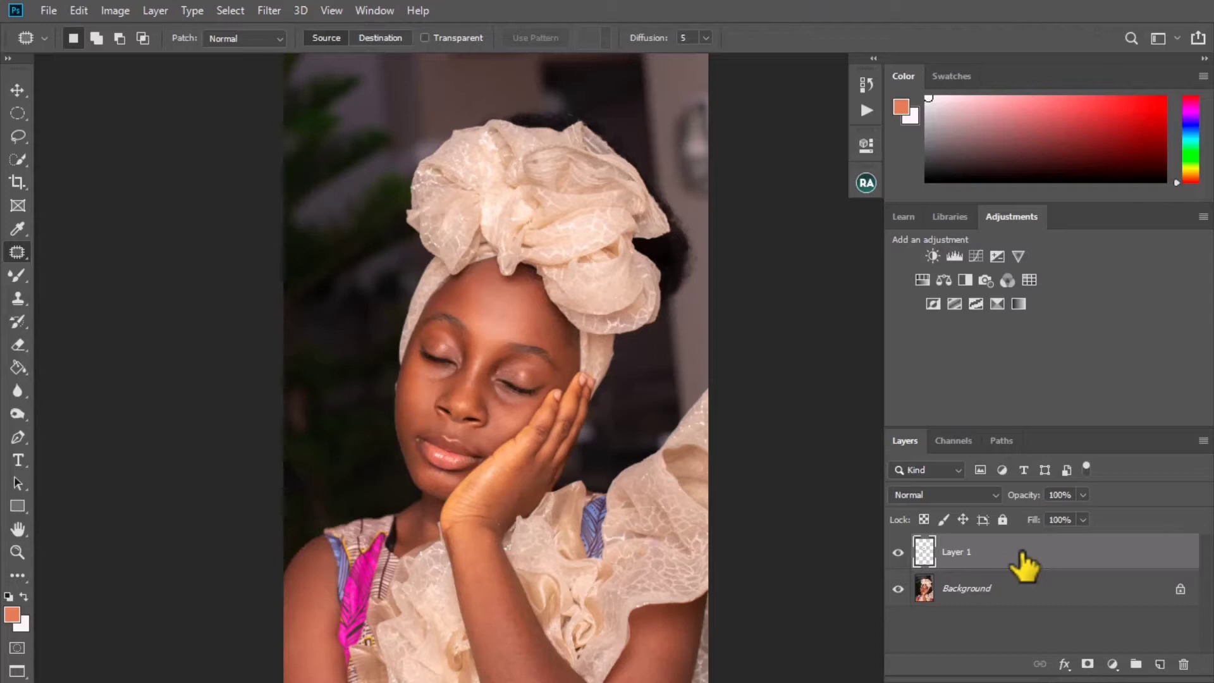
- Try stamping all visible layers into a new merged layer, and step back in the document history to remove it
key("ctrl+shift+alt+e")
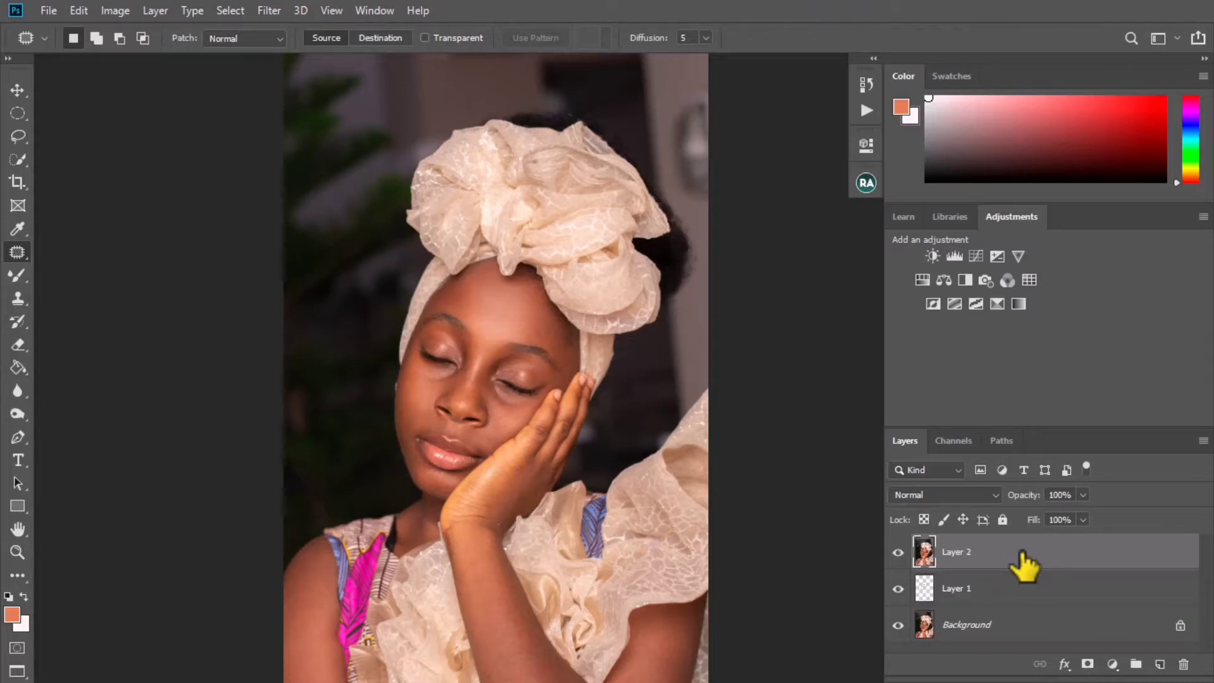
left_click(866, 110)
left_click(813, 77)
left_click(865, 88)
left_click(781, 130)
left_click(816, 78)
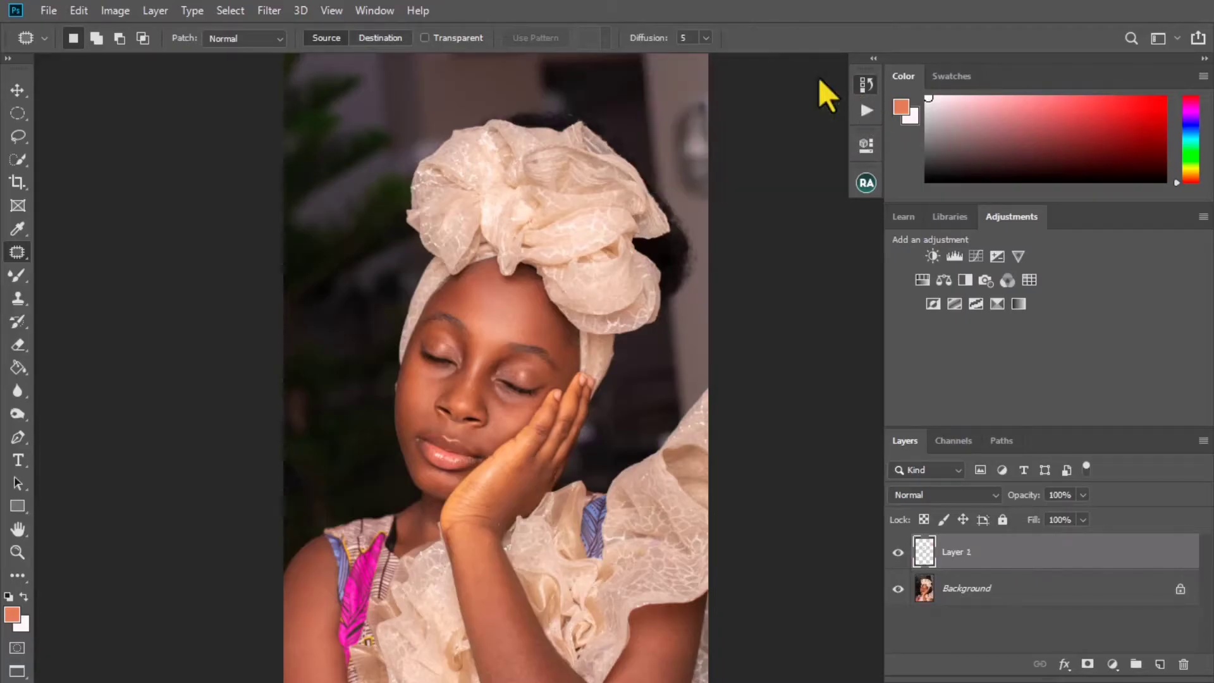
- Add a new layer above Layer 1 and fill it using Apply Image with the Merged RGB source, Multiply blending and 100% opacity
left_click(1161, 663)
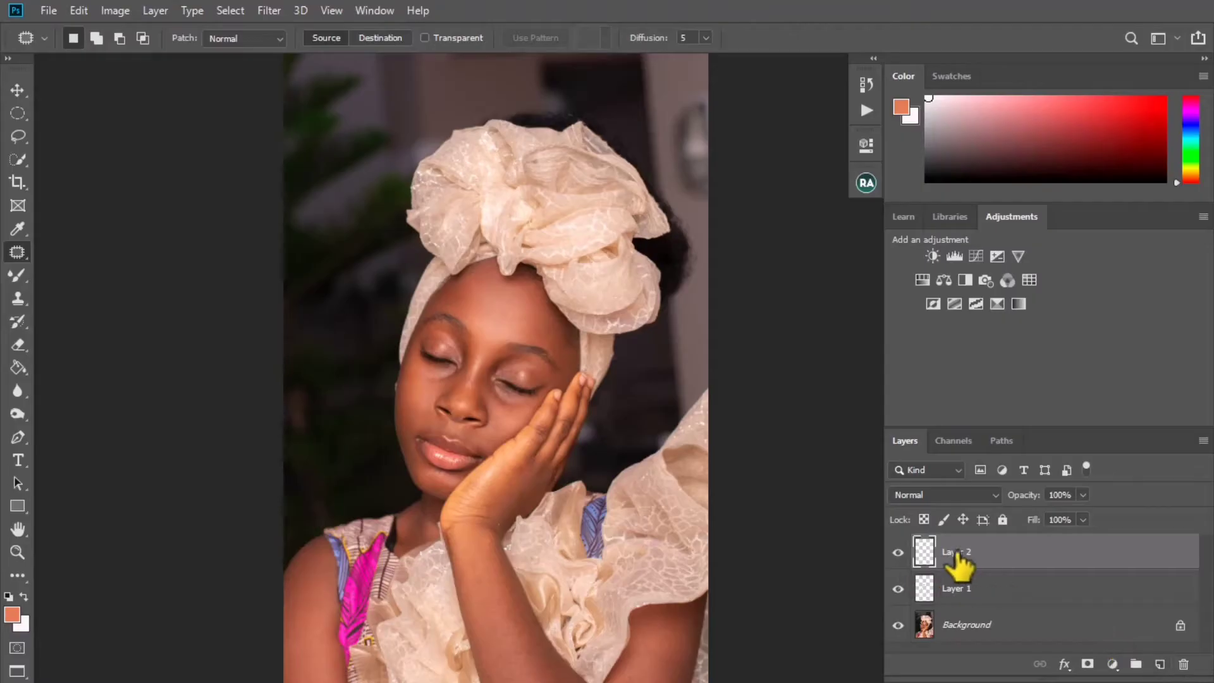
left_click(112, 11)
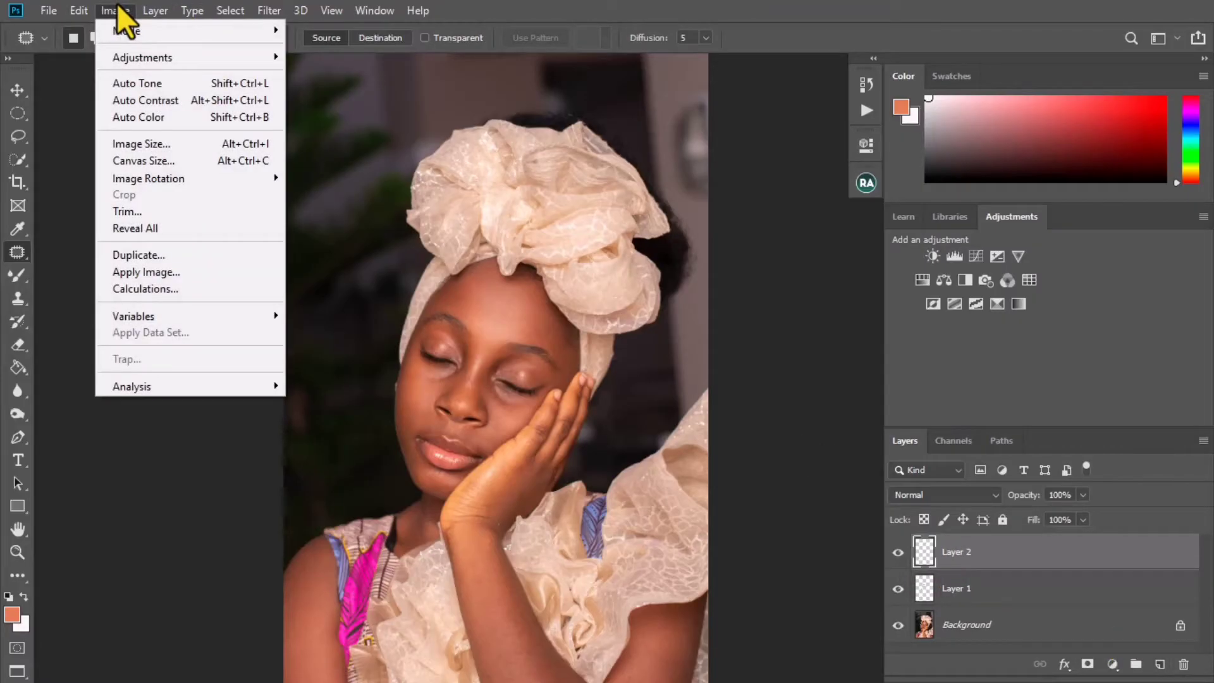
left_click(182, 273)
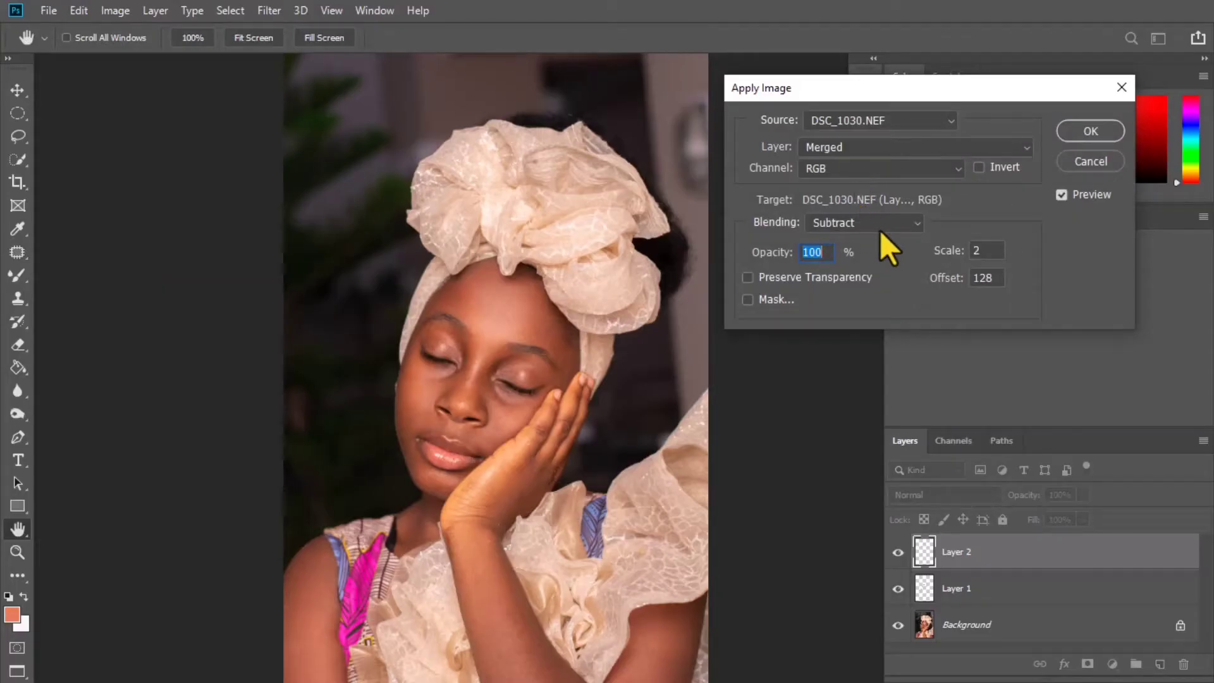
left_click(898, 224)
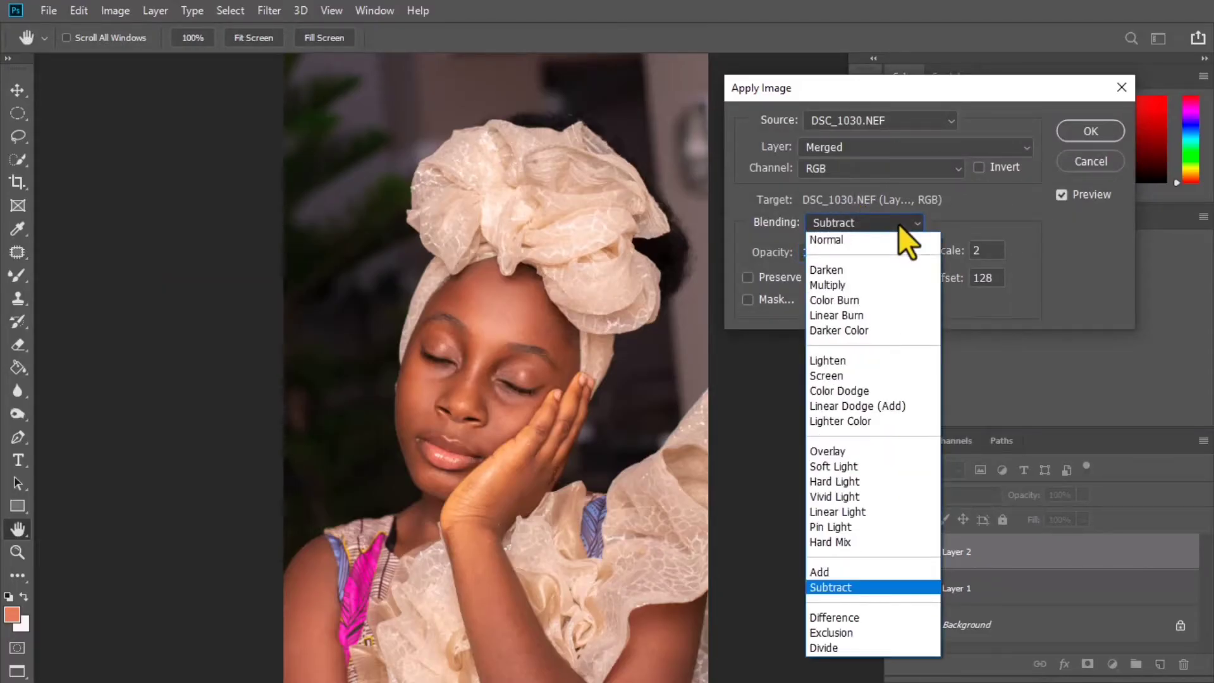
left_click(870, 291)
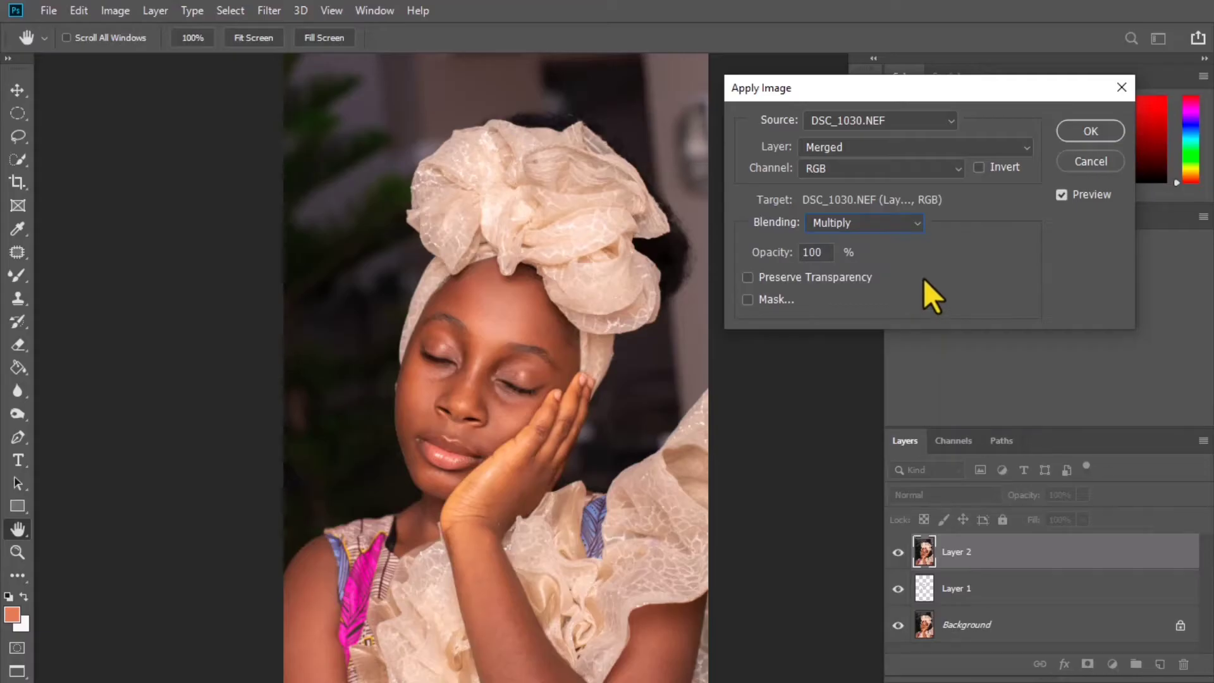
left_click(1071, 130)
- Duplicate the merged Layer 2 twice
key("j")
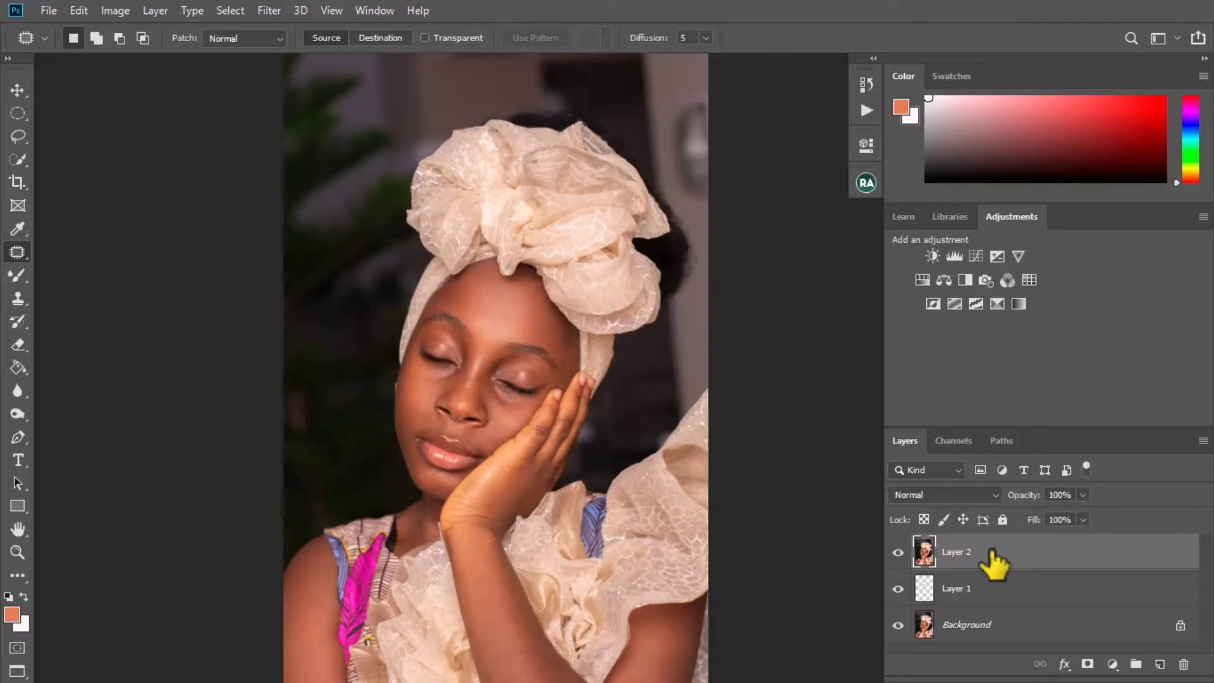
key("ctrl+j")
key("ctrl+j")
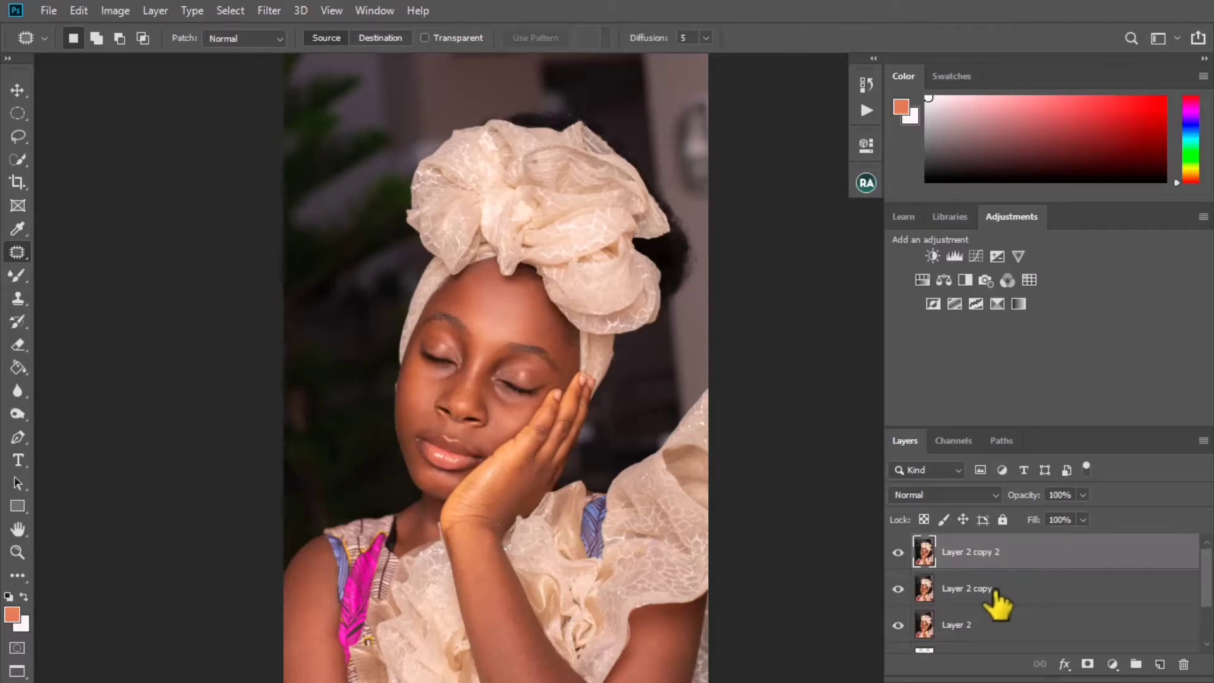
- Rename the lower duplicate of Layer 2 as "Low" and the upper duplicate as "high"
left_click(986, 588)
double_click(983, 588)
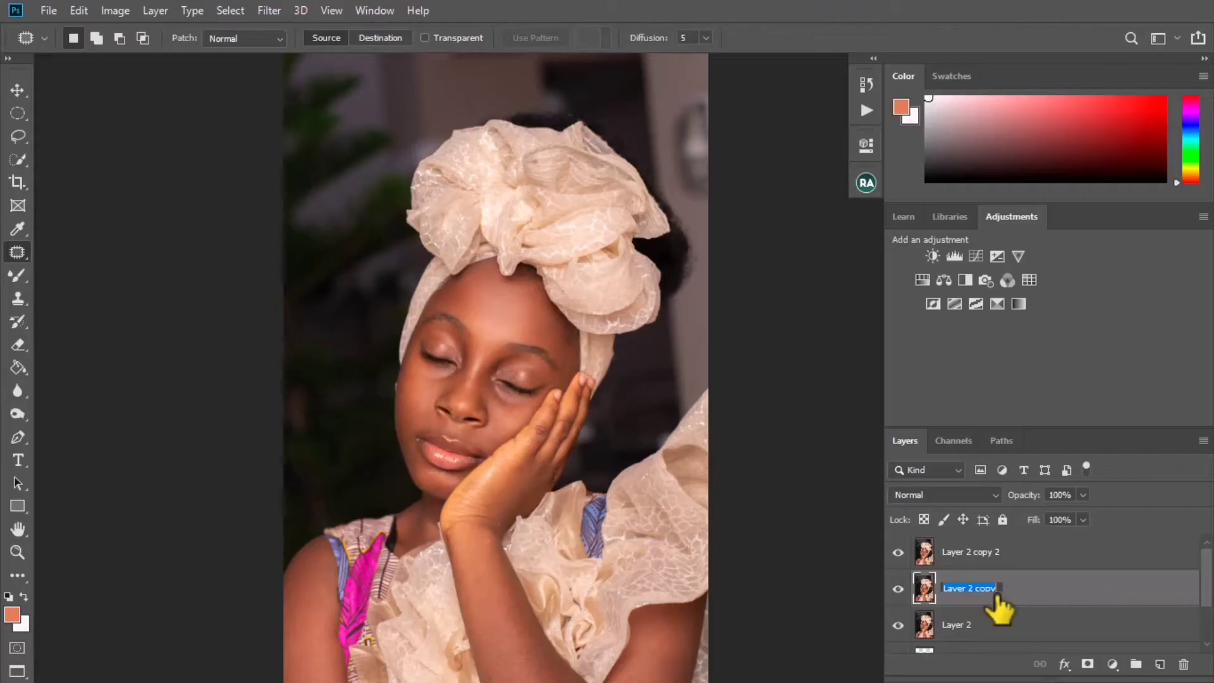
type("Low")
key("Return")
double_click(990, 552)
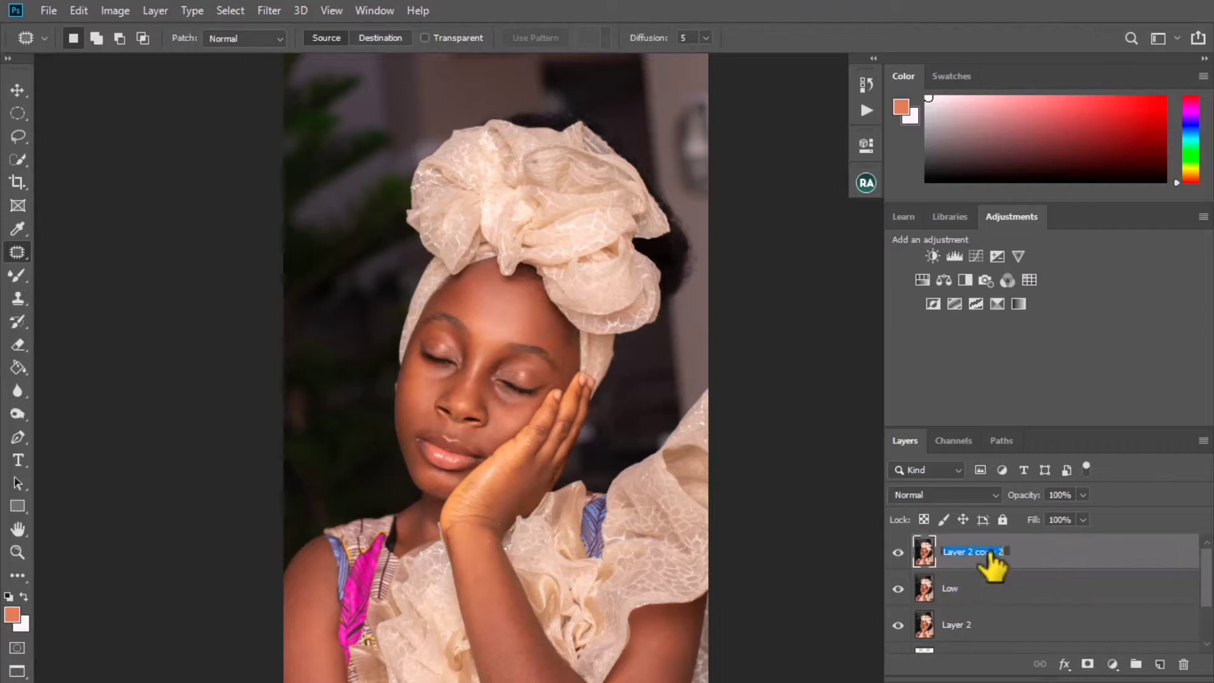
type("high")
key("Return")
- Group the high and Low layers together and expand the group to show its contents
left_click(979, 602)
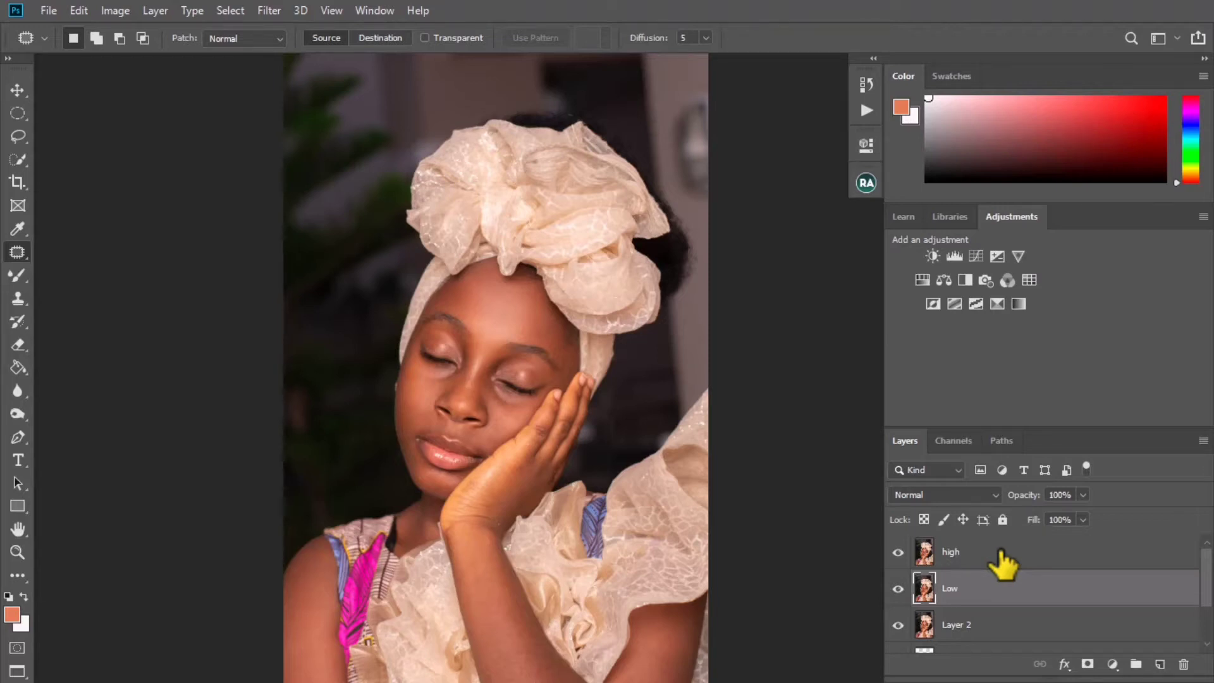
left_click(901, 552)
left_click(898, 554)
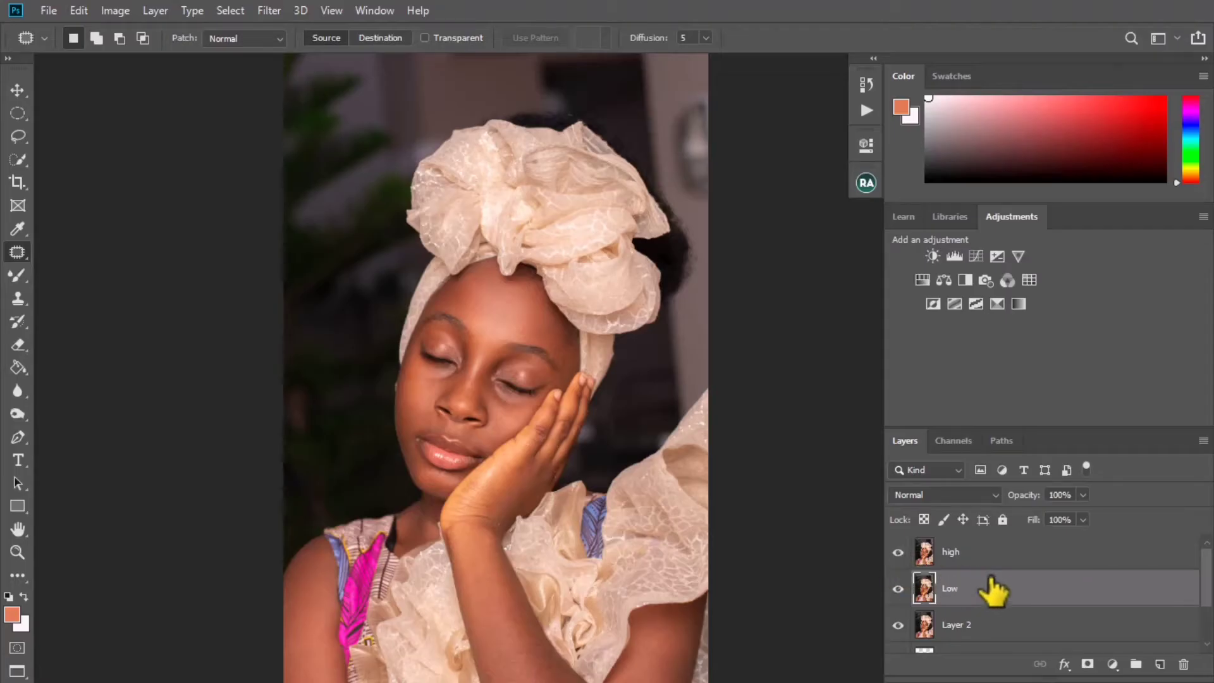
left_click(1020, 556)
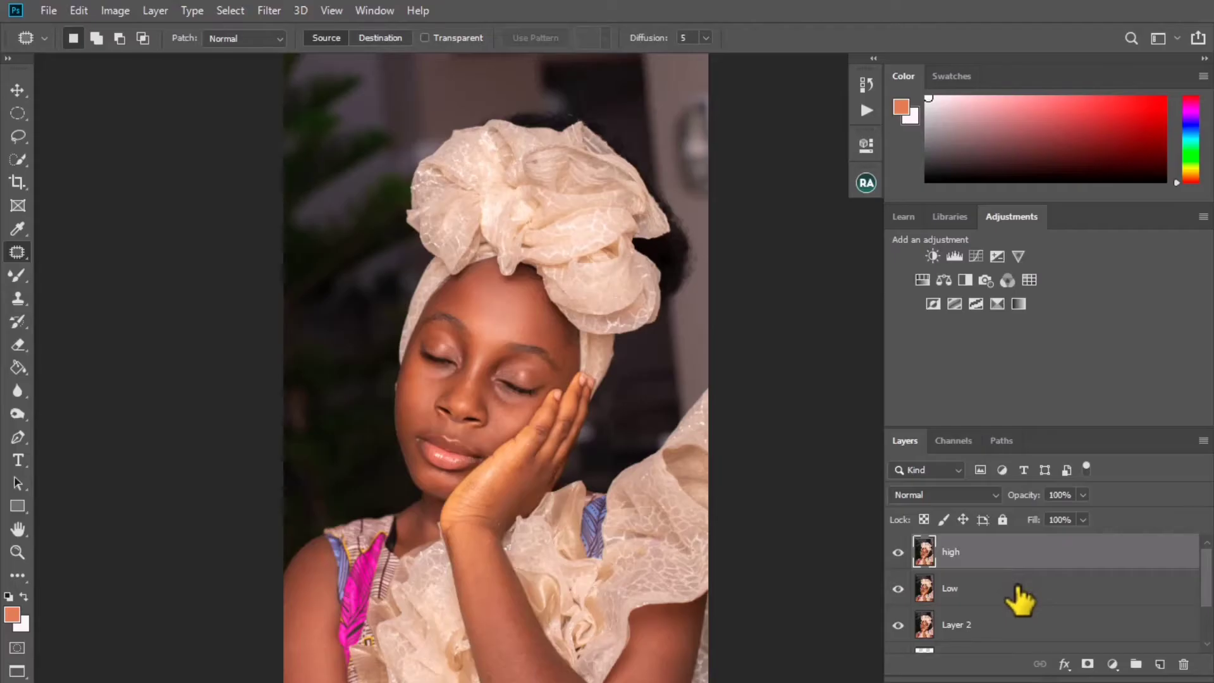
left_click(1020, 598, "shift")
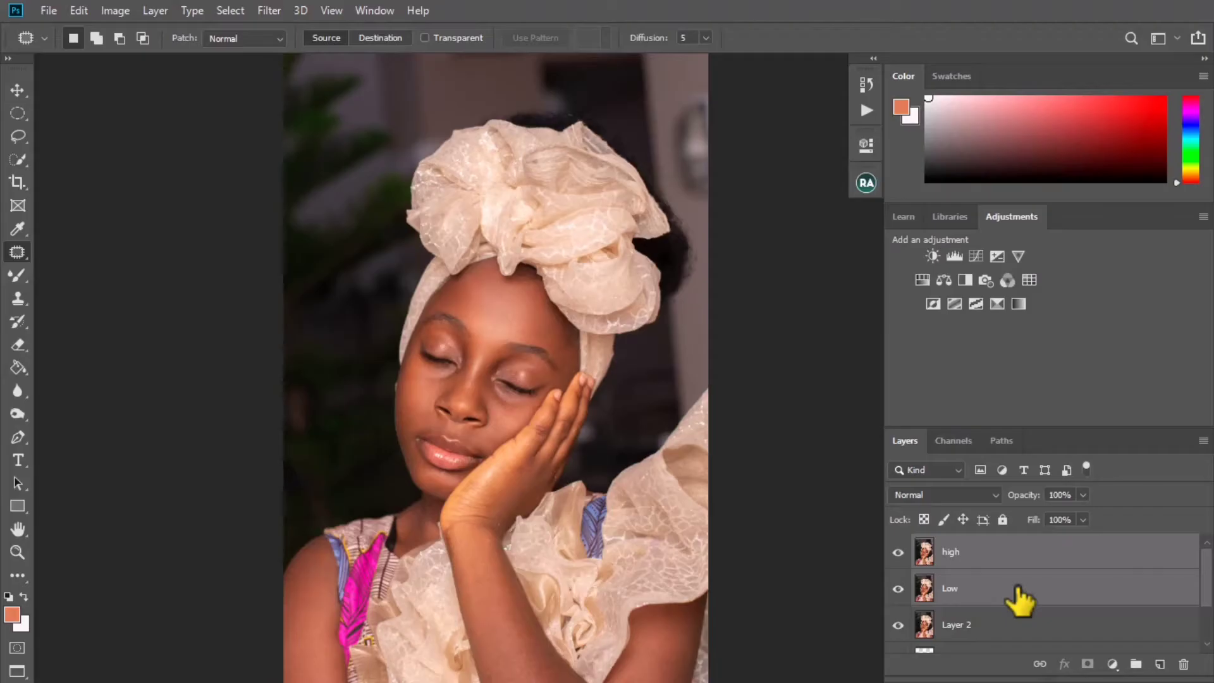
key("ctrl+g")
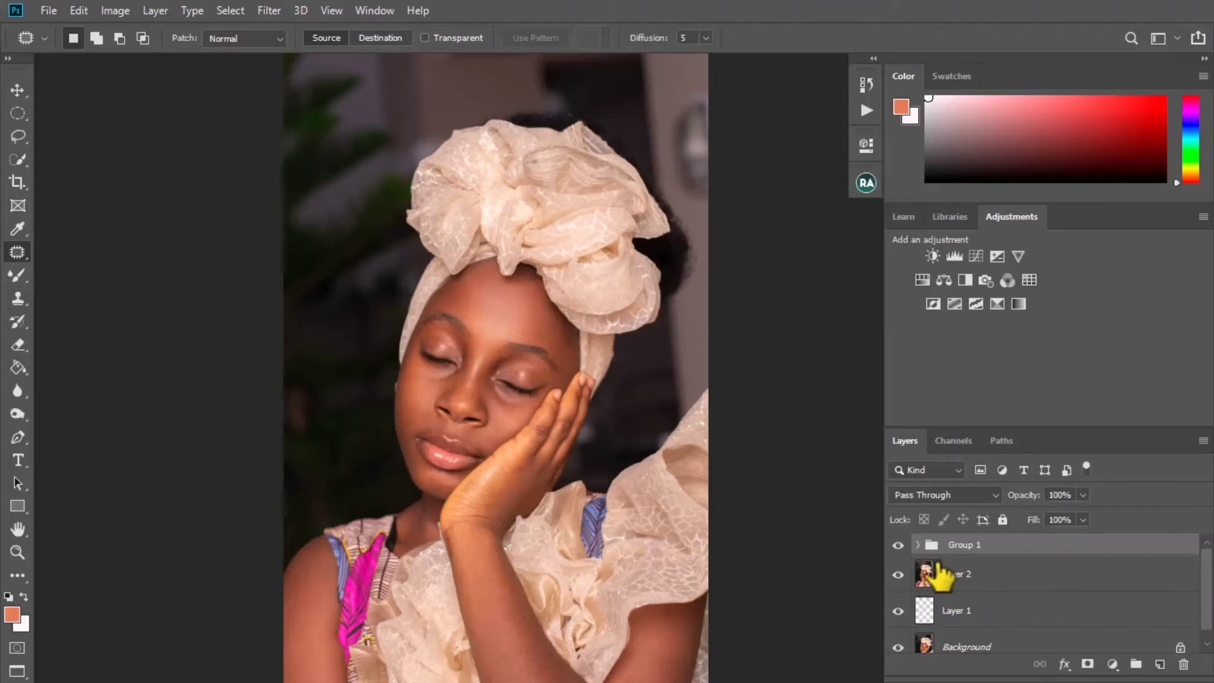
left_click(917, 545)
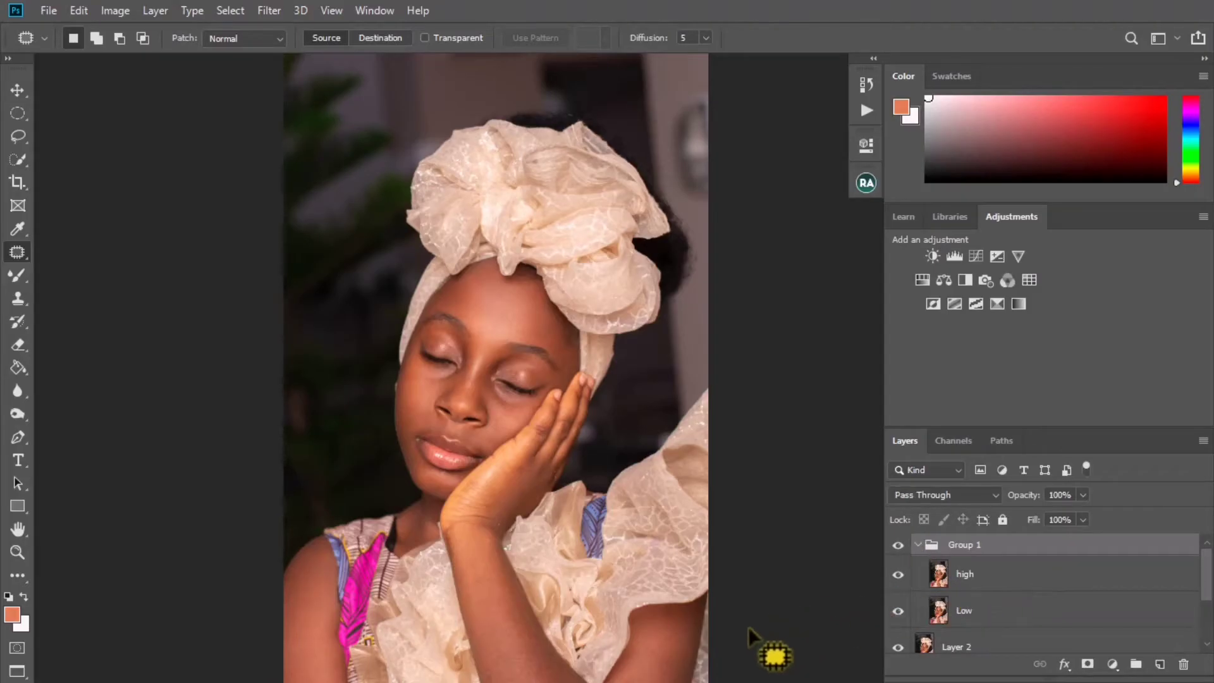
- Make the Low layer in the group active and hide the high layer, with the face in close view
left_click(990, 619)
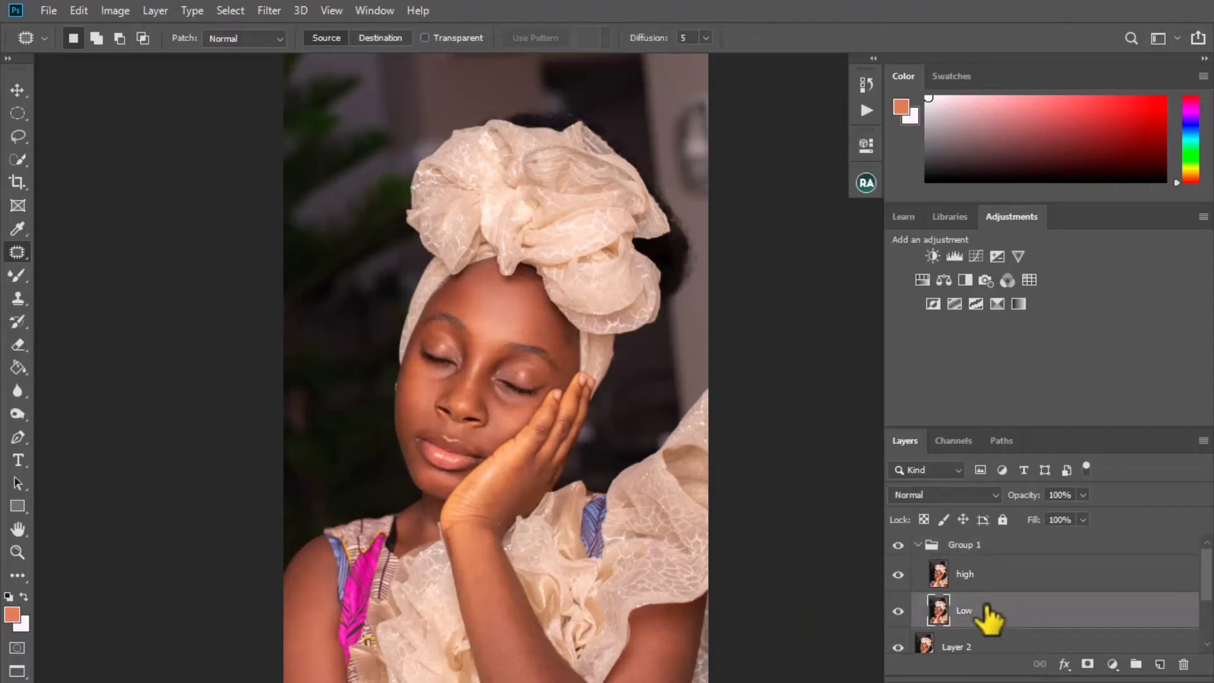
left_click(899, 574)
scroll(501, 351, "up", 3)
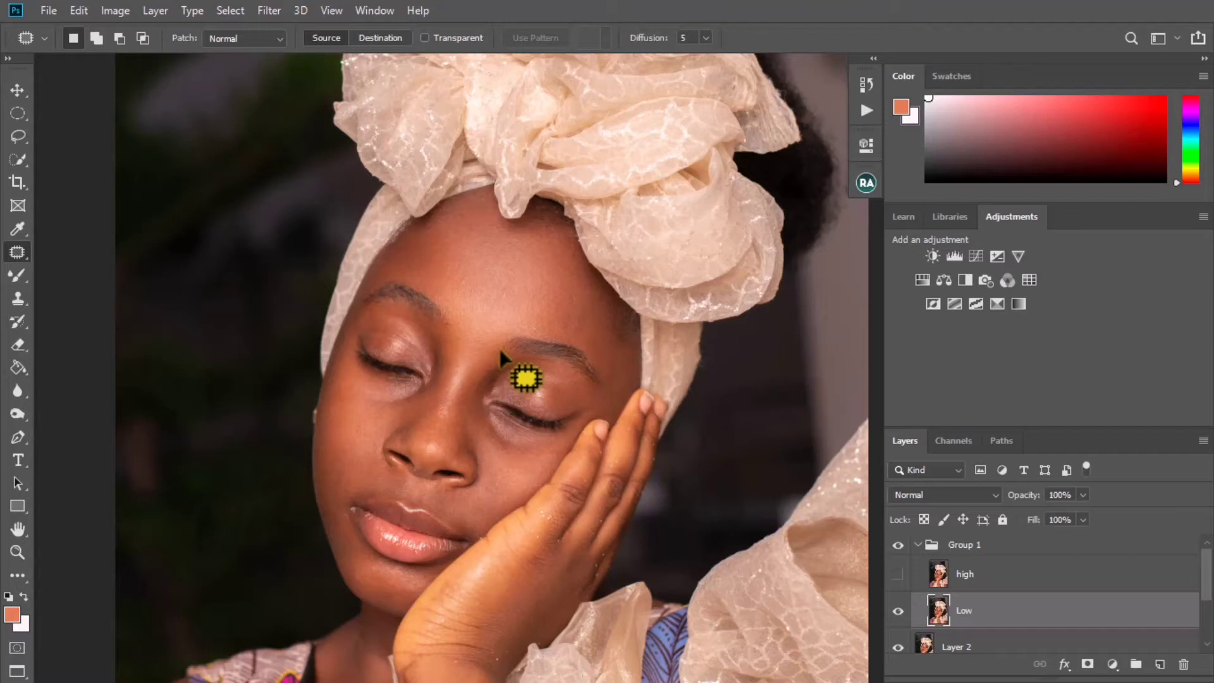
scroll(500, 348, "up", 1)
left_click_drag(504, 343, 507, 324)
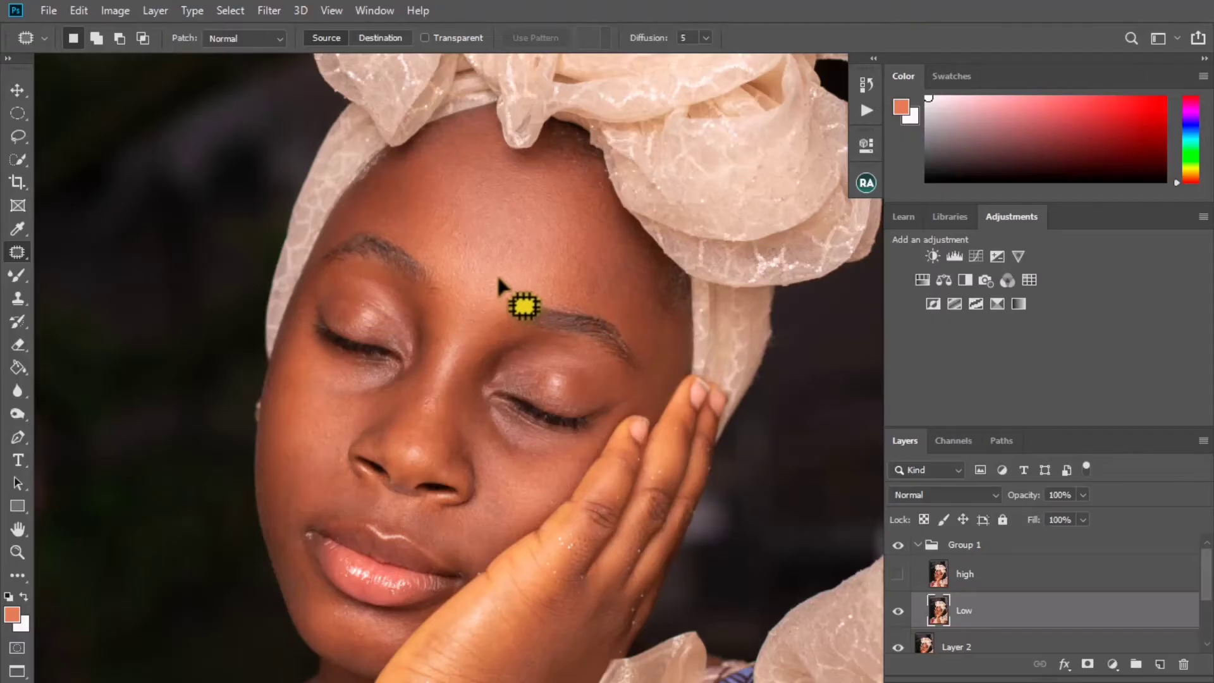
scroll(498, 277, "down", 3)
scroll(498, 311, "up", 4)
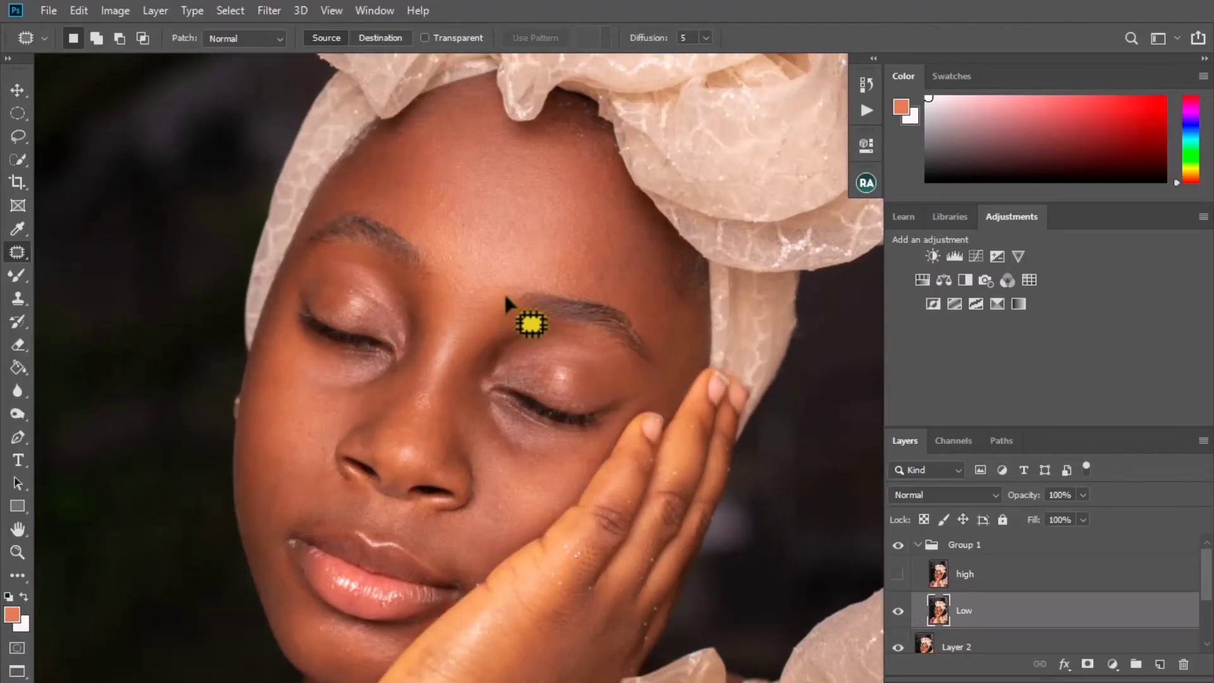
scroll(506, 297, "down", 3)
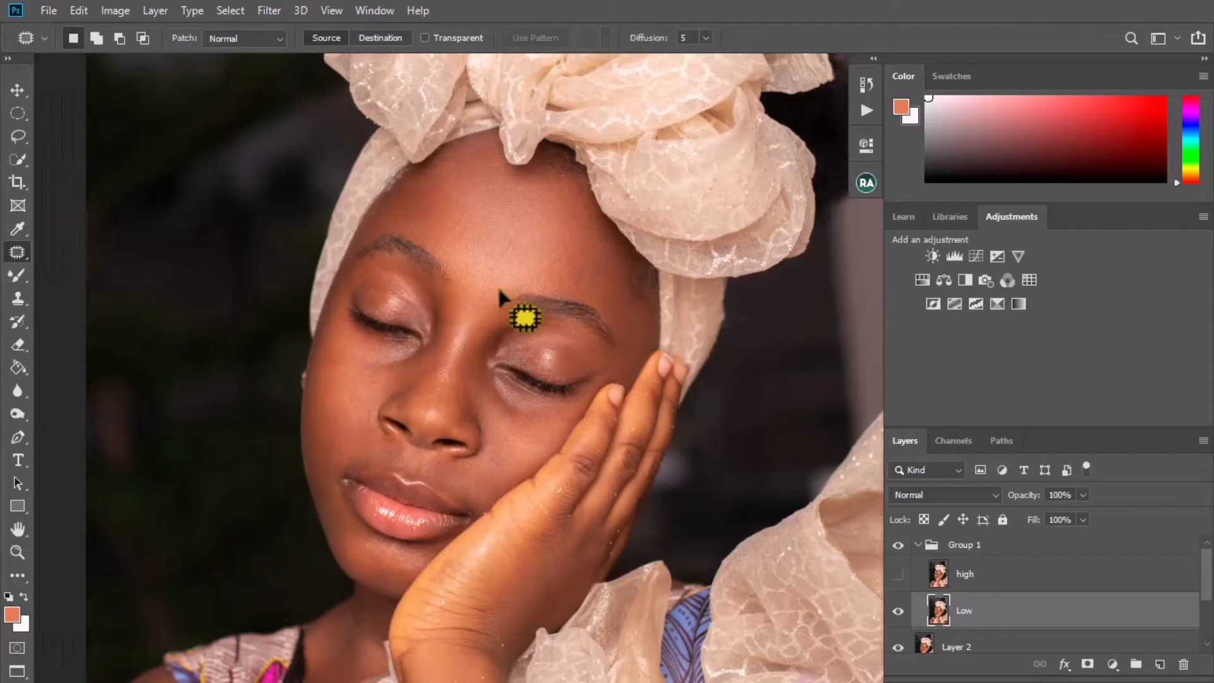
- Start a Gaussian Blur on the Low layer and lower its radius to 0.1 pixels
scroll(498, 278, "up", 1)
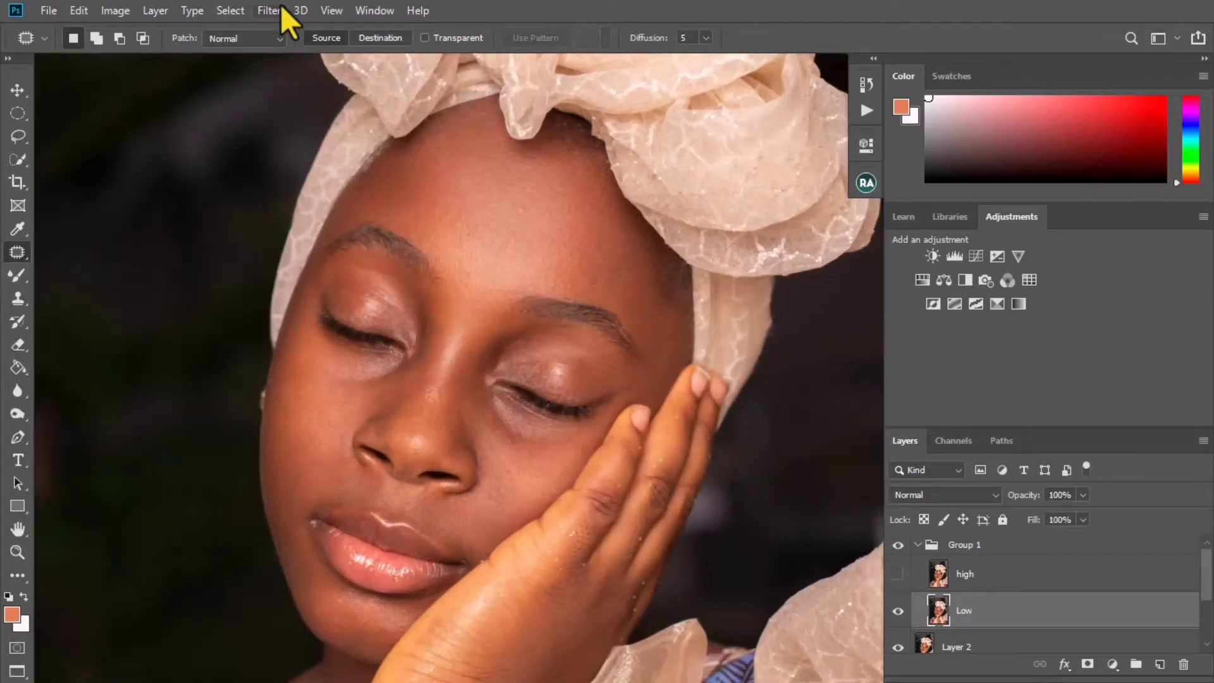
left_click(297, 10)
mouse_move(268, 11)
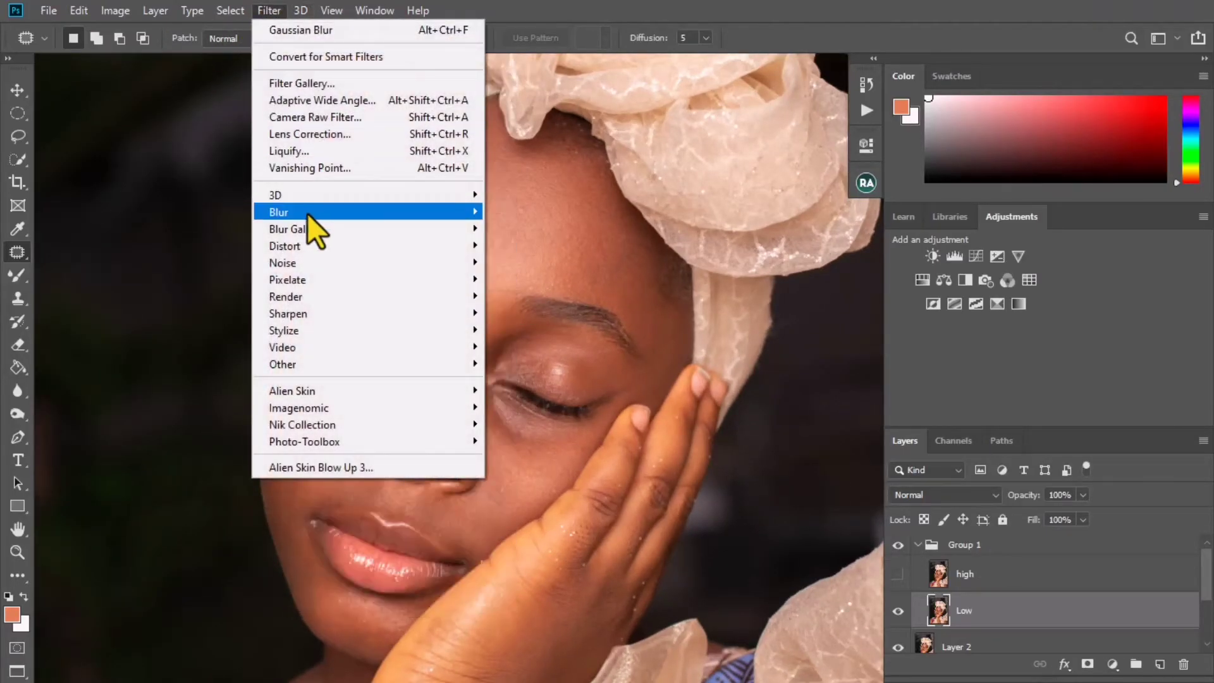
mouse_move(307, 213)
left_click(516, 278)
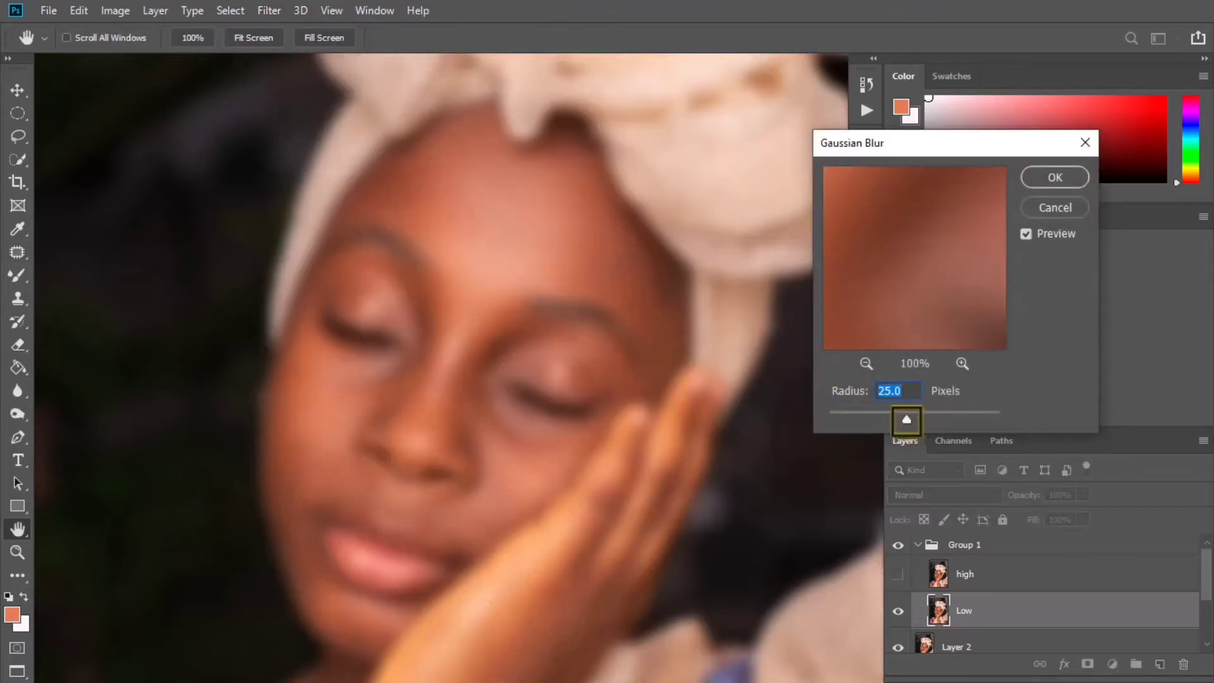
left_click_drag(904, 420, 805, 414)
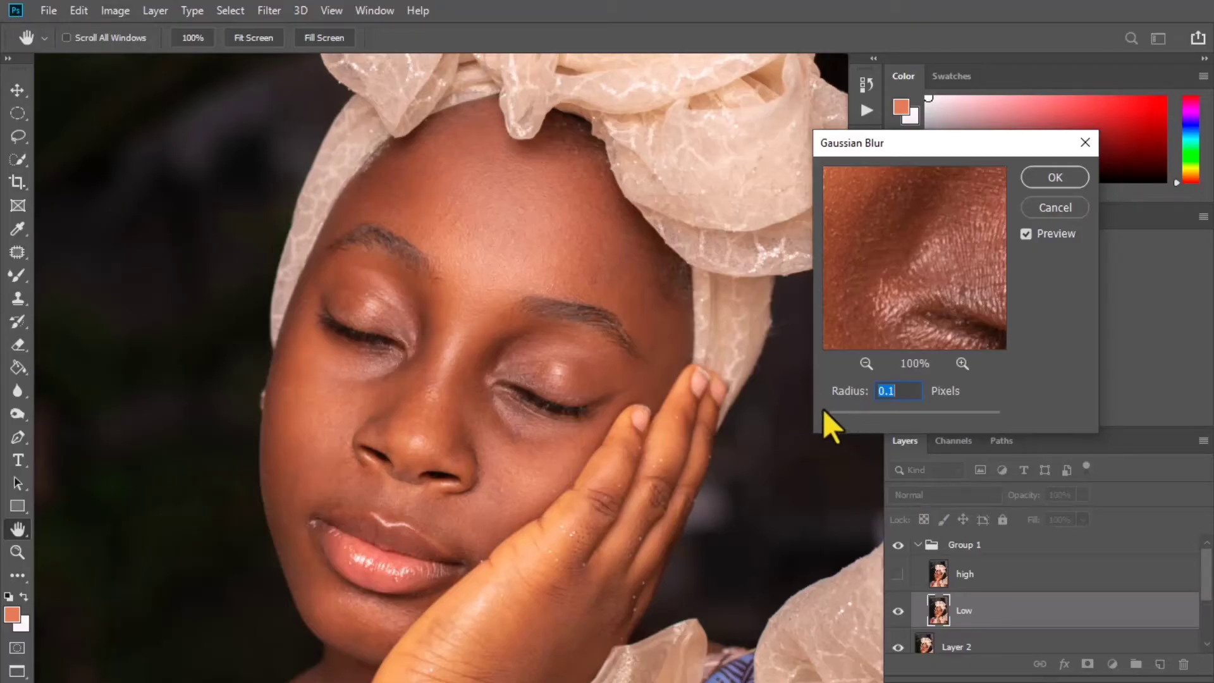
- Try a blur radius of 2.4 pixels and preview it on the forehead skin
left_click_drag(828, 420, 850, 420)
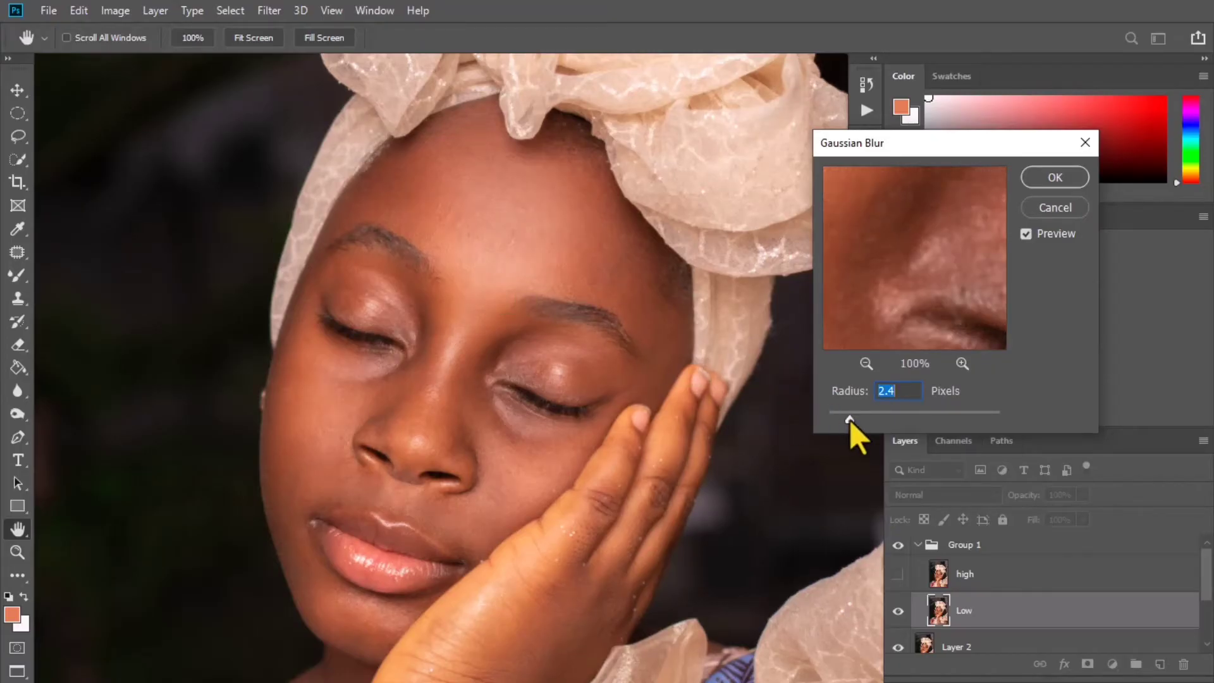
left_click(530, 222)
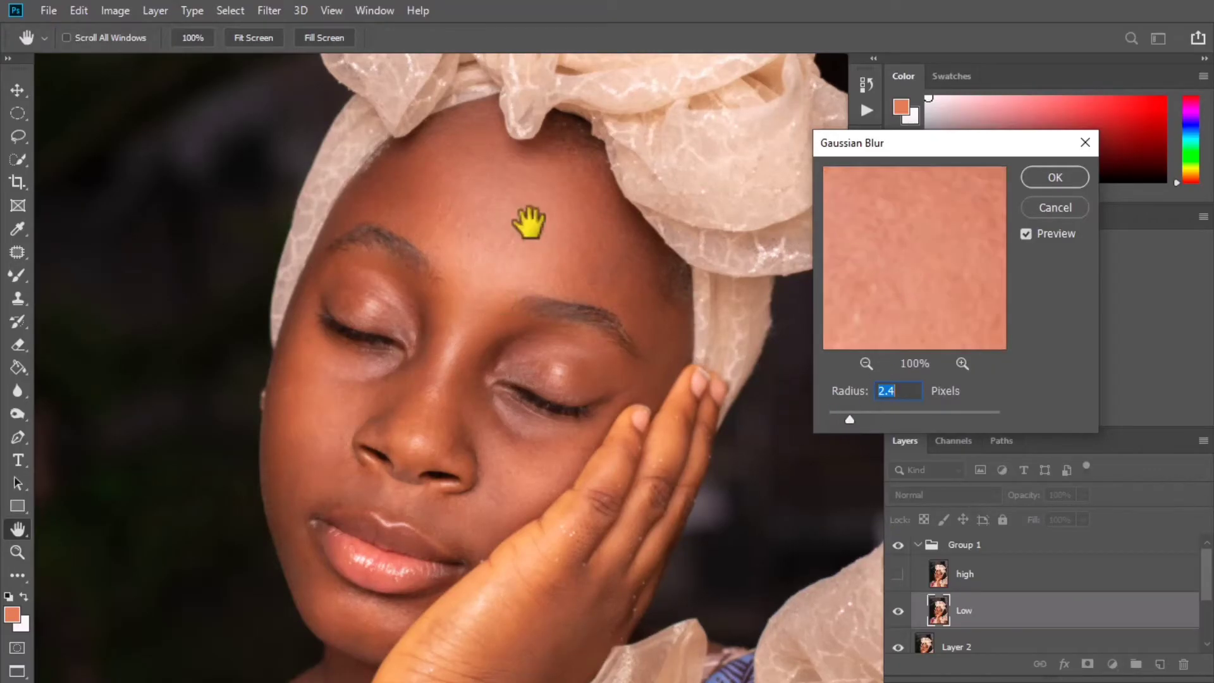
left_click_drag(869, 241, 945, 255)
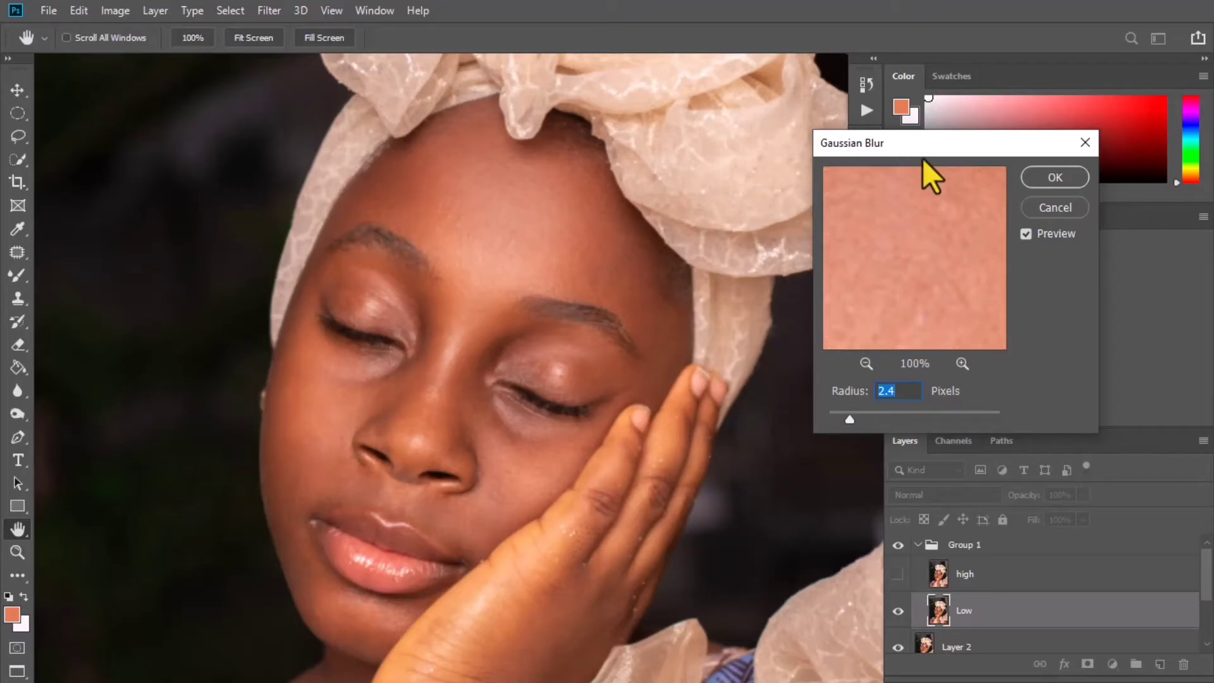
left_click_drag(923, 158, 772, 156)
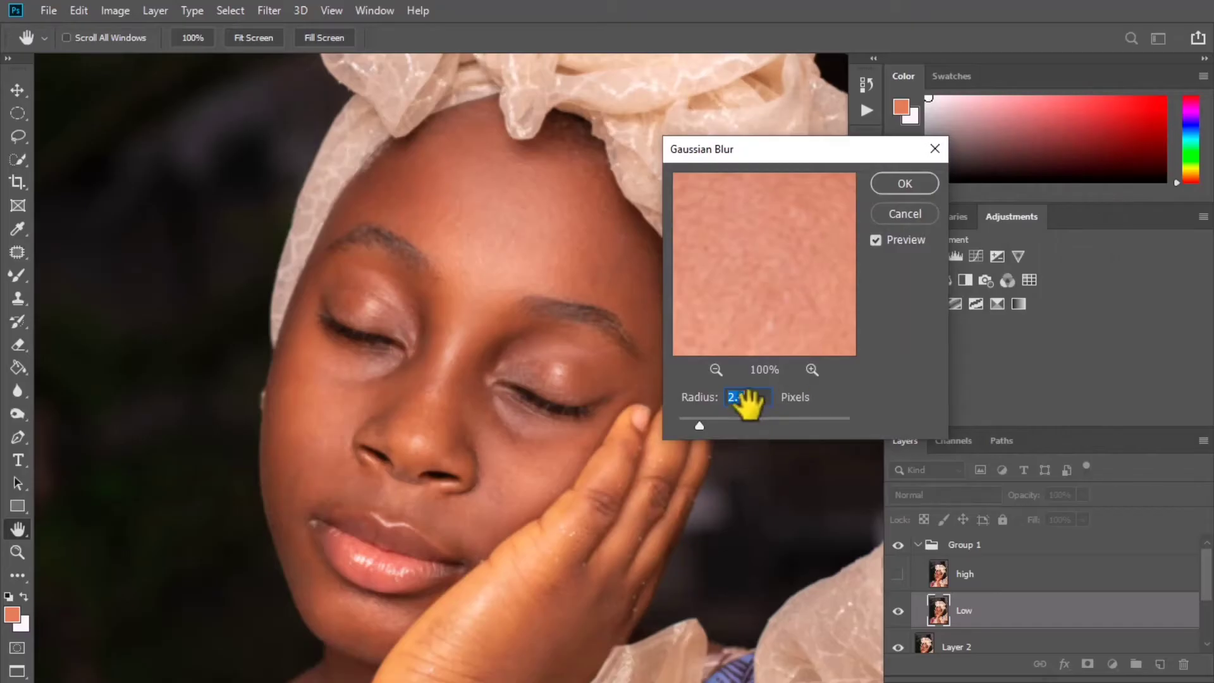
- Try a blur radius of 3.5 pixels and check the skin texture on the cheeks, chin and forehead
scroll(751, 404, "up", 3)
scroll(752, 404, "up", 9)
scroll(752, 404, "up", 4)
scroll(751, 399, "down", 4)
left_click_drag(767, 312, 802, 271)
scroll(758, 404, "down", 1)
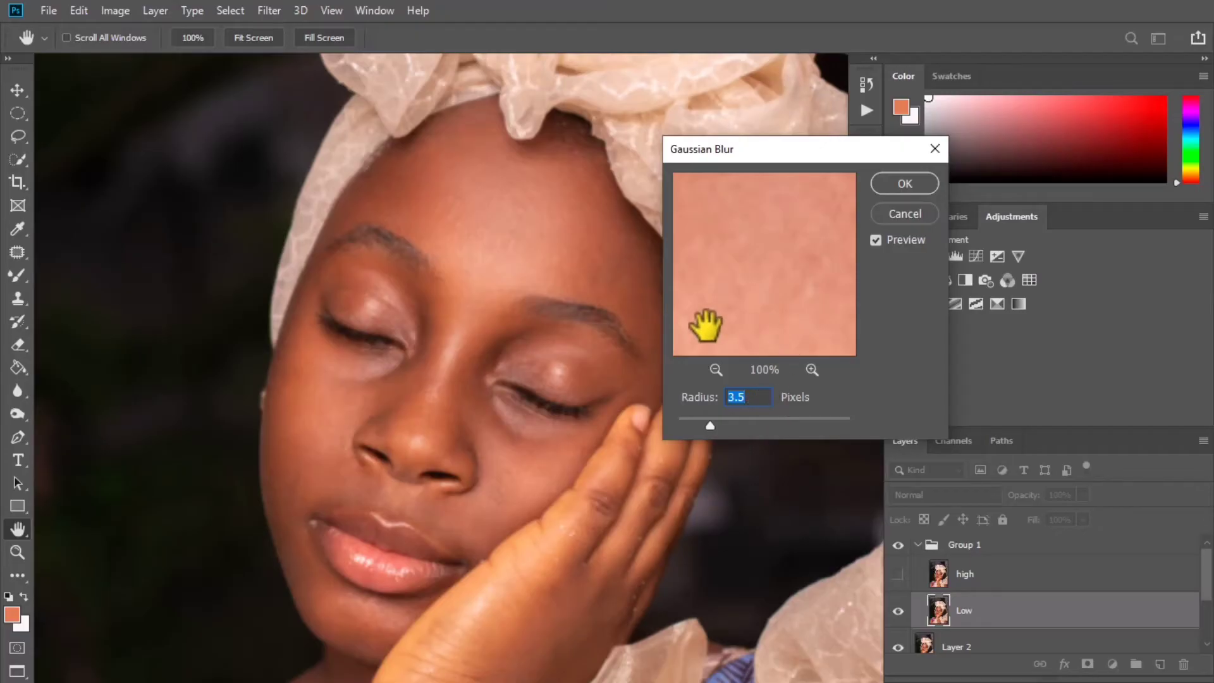
left_click(309, 433)
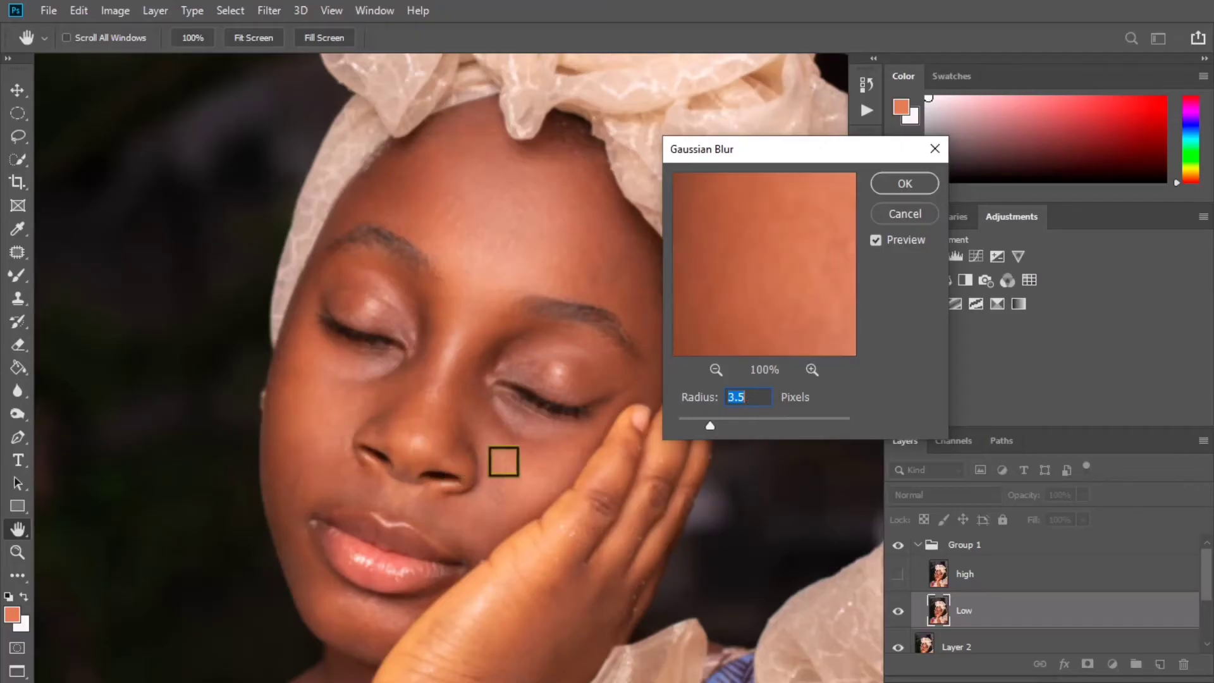
left_click(516, 461)
left_click(361, 619)
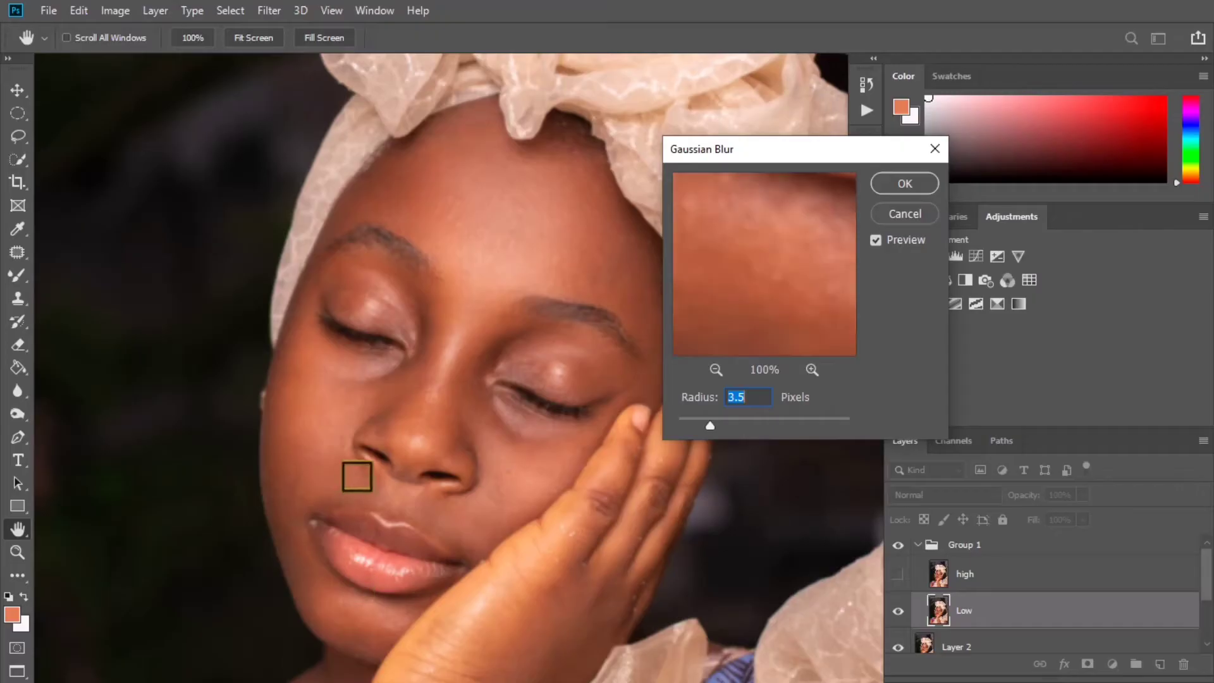
left_click(301, 433)
left_click(488, 200)
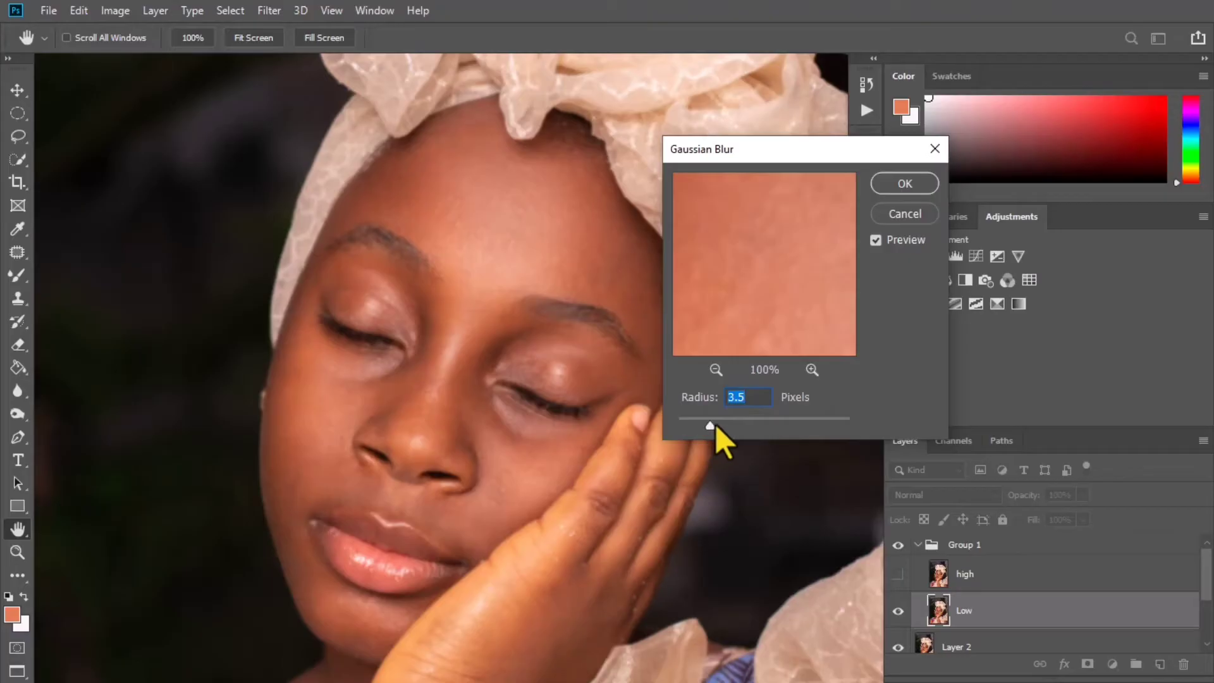
- Try blur radii of 13.9 and 0.5 pixels to compare strong and weak smoothing of the skin texture
scroll(749, 402, "up", 3)
left_click_drag(738, 428, 749, 427)
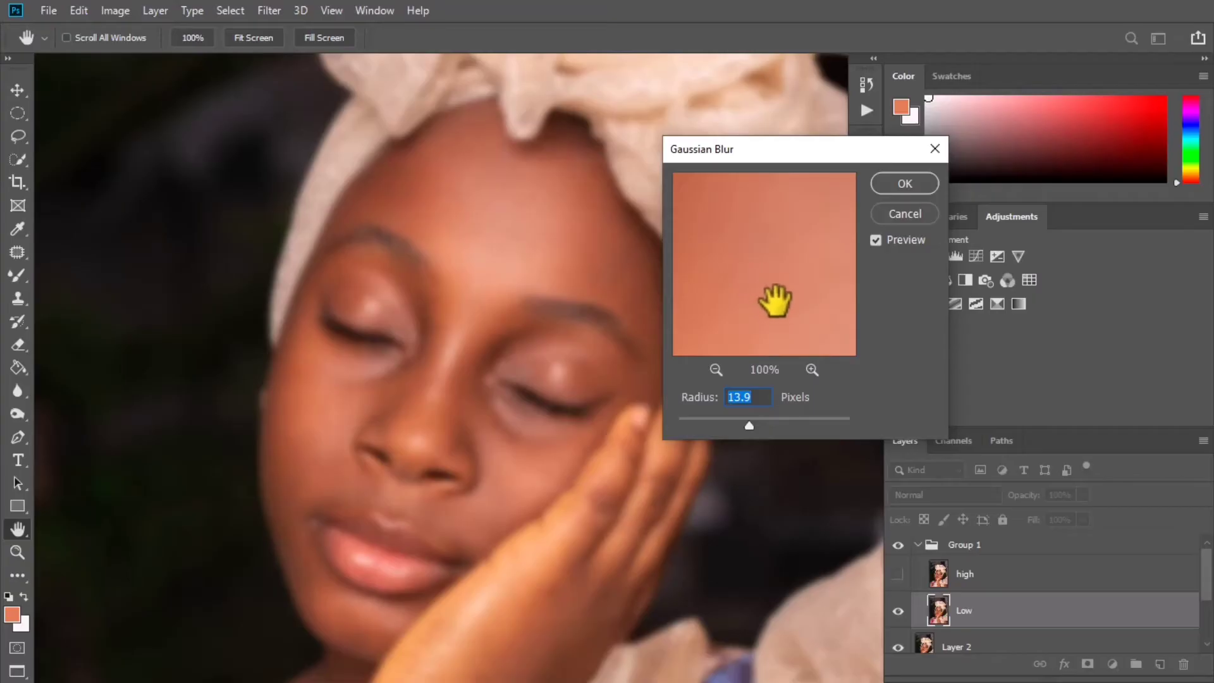
left_click_drag(772, 298, 753, 289)
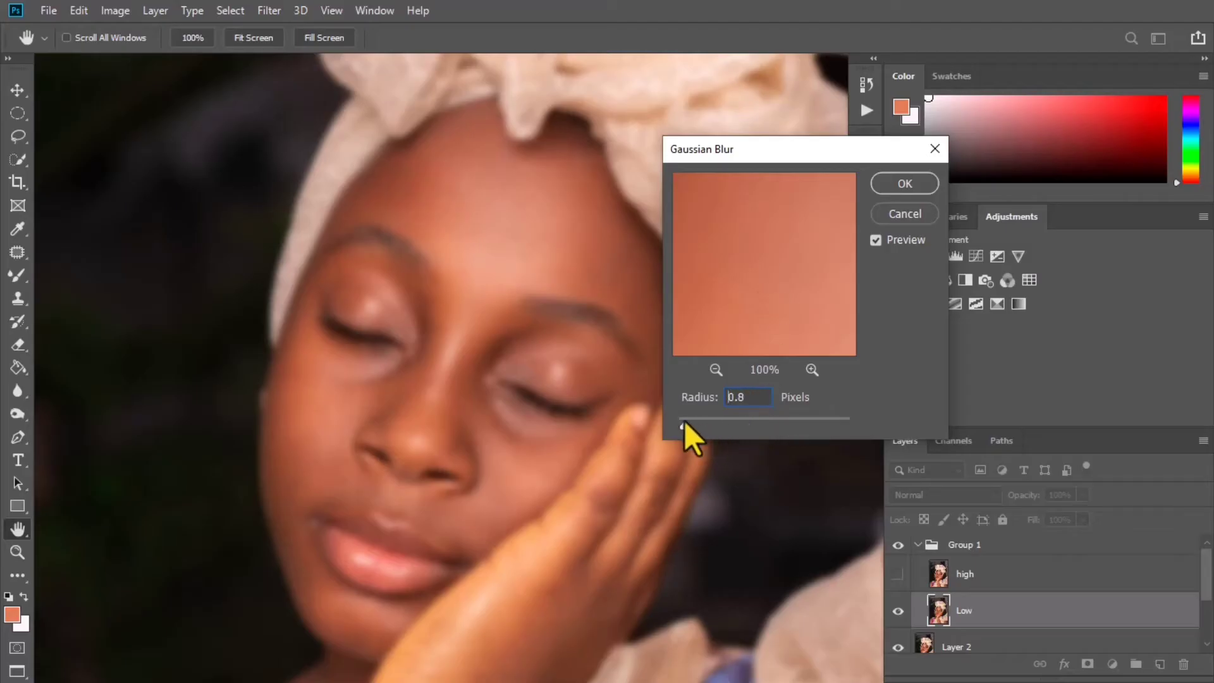
left_click_drag(683, 425, 682, 423)
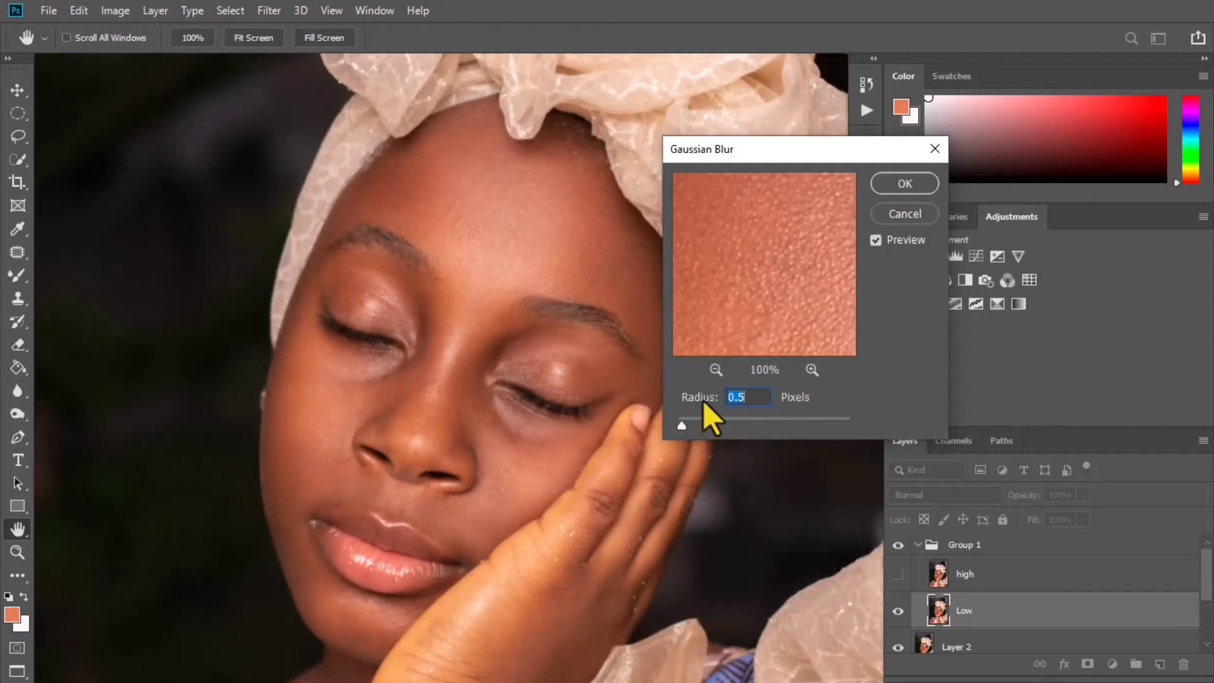
mouse_move(791, 293)
left_mouse_down()
mouse_move(808, 306)
mouse_move(772, 292)
left_mouse_up()
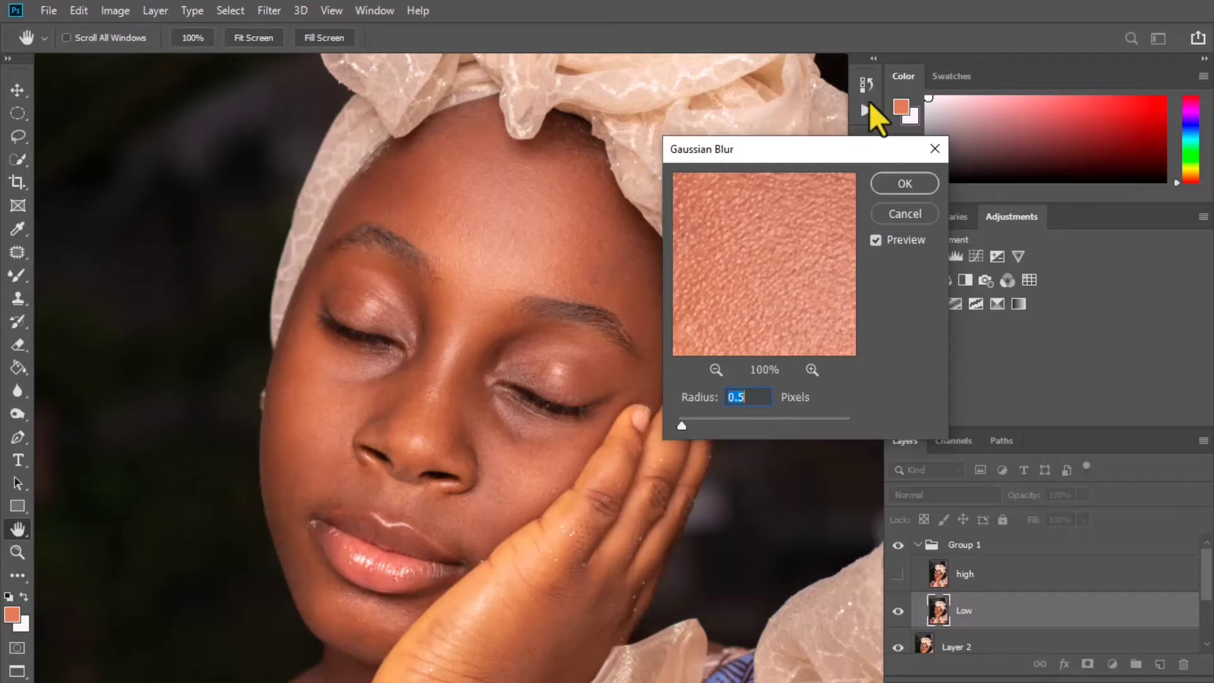
- Try a blur radius of 5.8 pixels and preview it on the forehead and both cheeks
left_click_drag(687, 430, 720, 424)
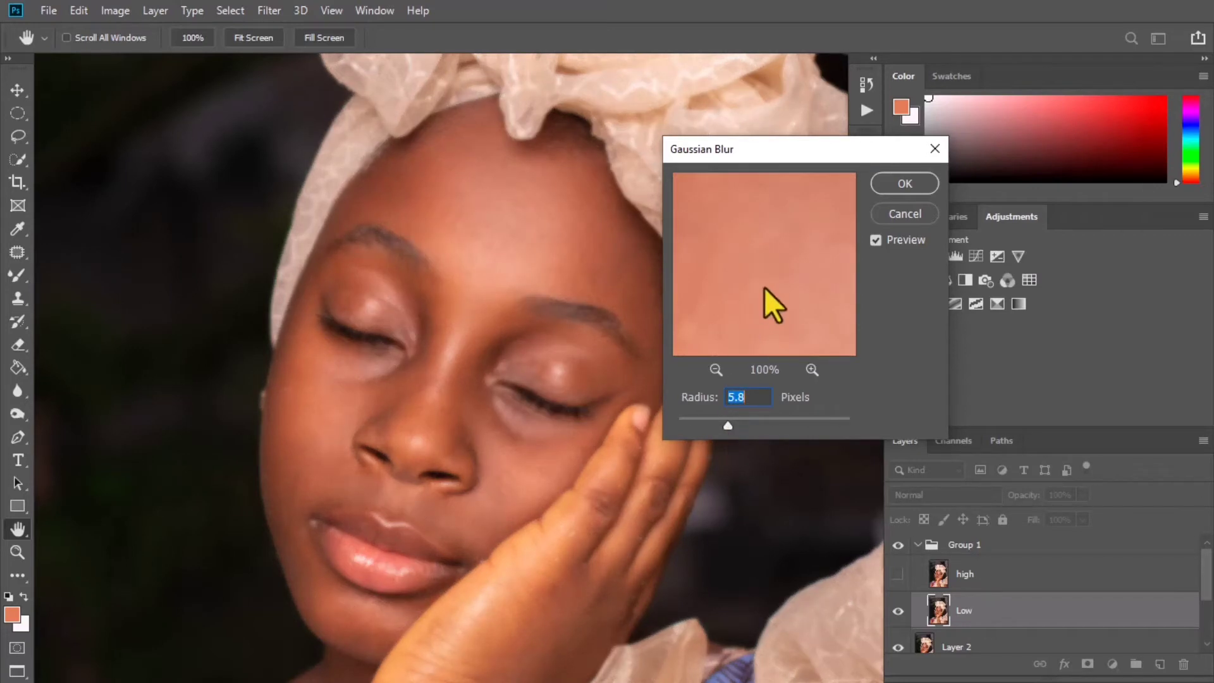
left_click_drag(764, 287, 794, 301)
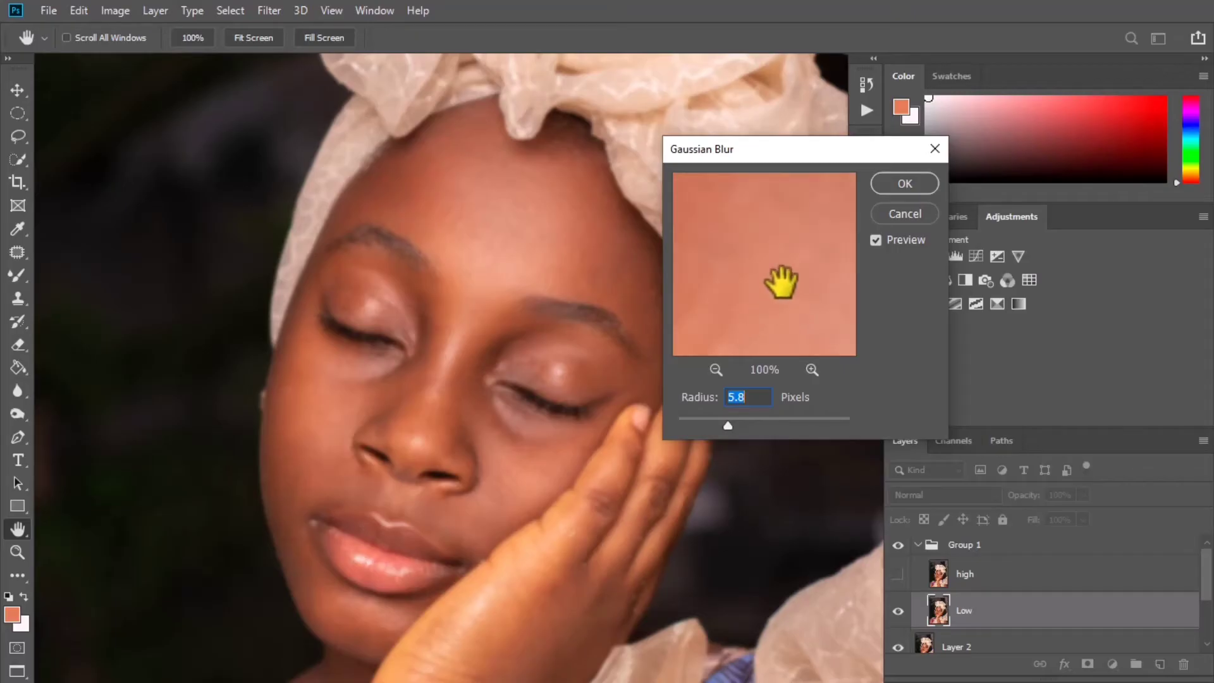
left_click(520, 229)
left_click(535, 486)
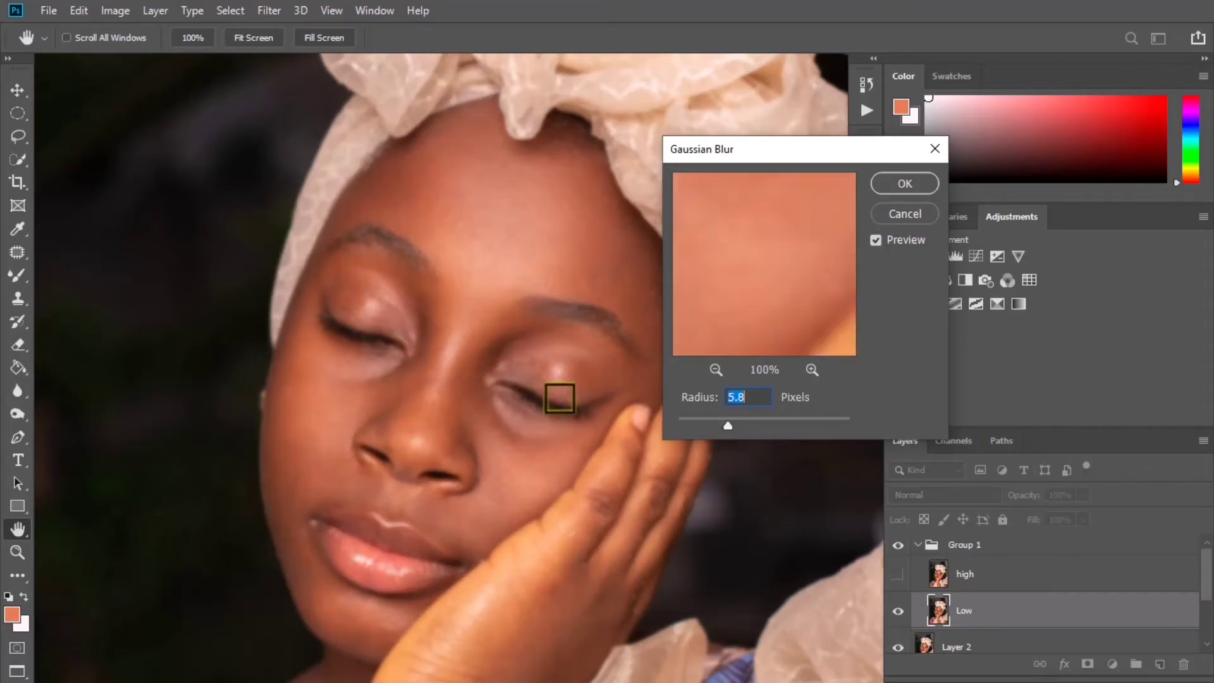
left_click(322, 411)
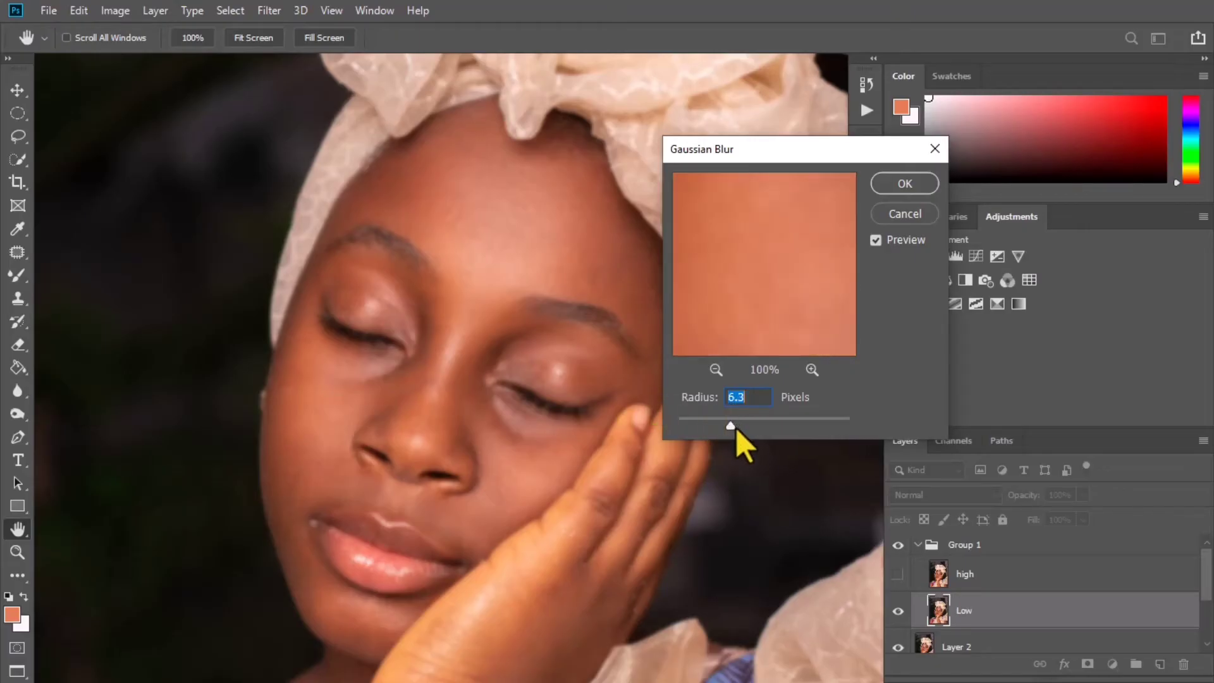
- Set the Gaussian Blur radius to 7.0 pixels, check the forehead and cheeks, and apply it to the Low layer
left_click_drag(754, 261, 786, 282)
left_click(444, 222)
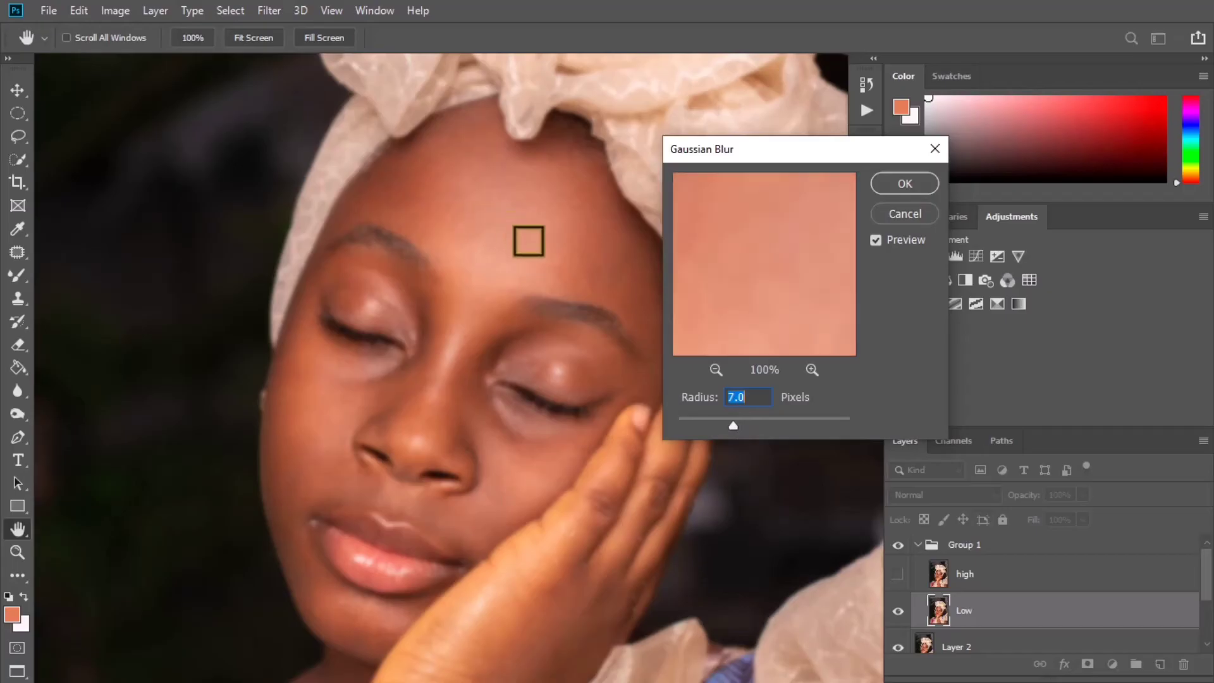
left_click(497, 475)
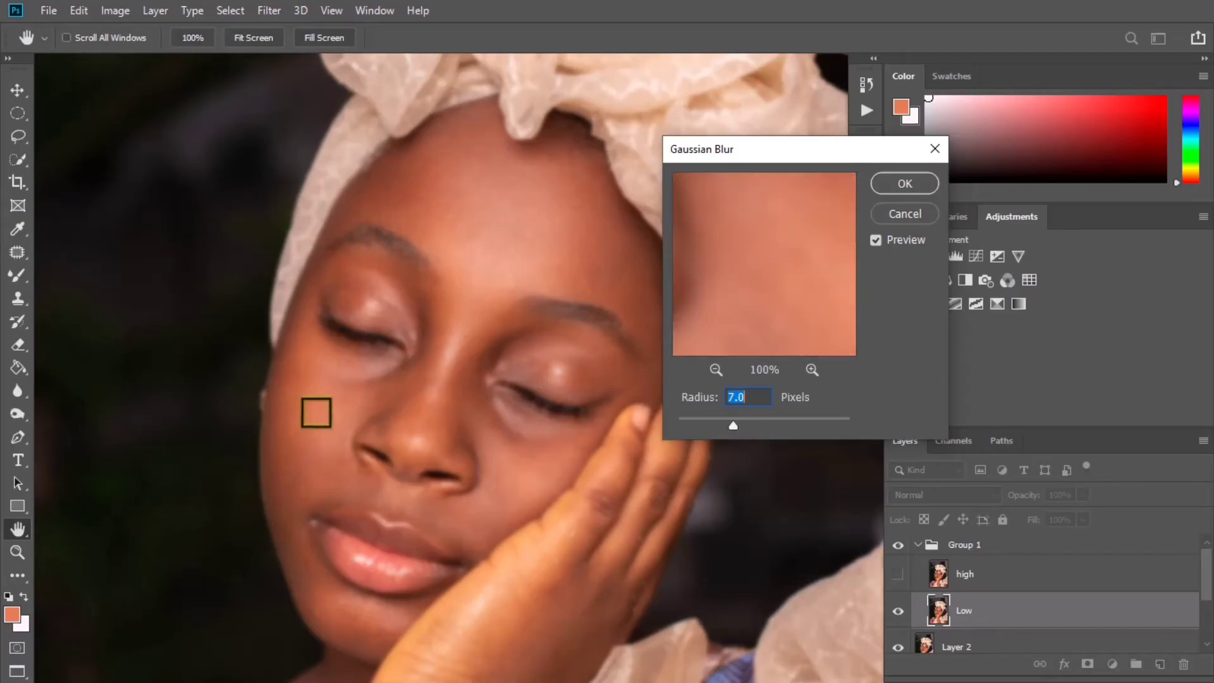
left_click(315, 414)
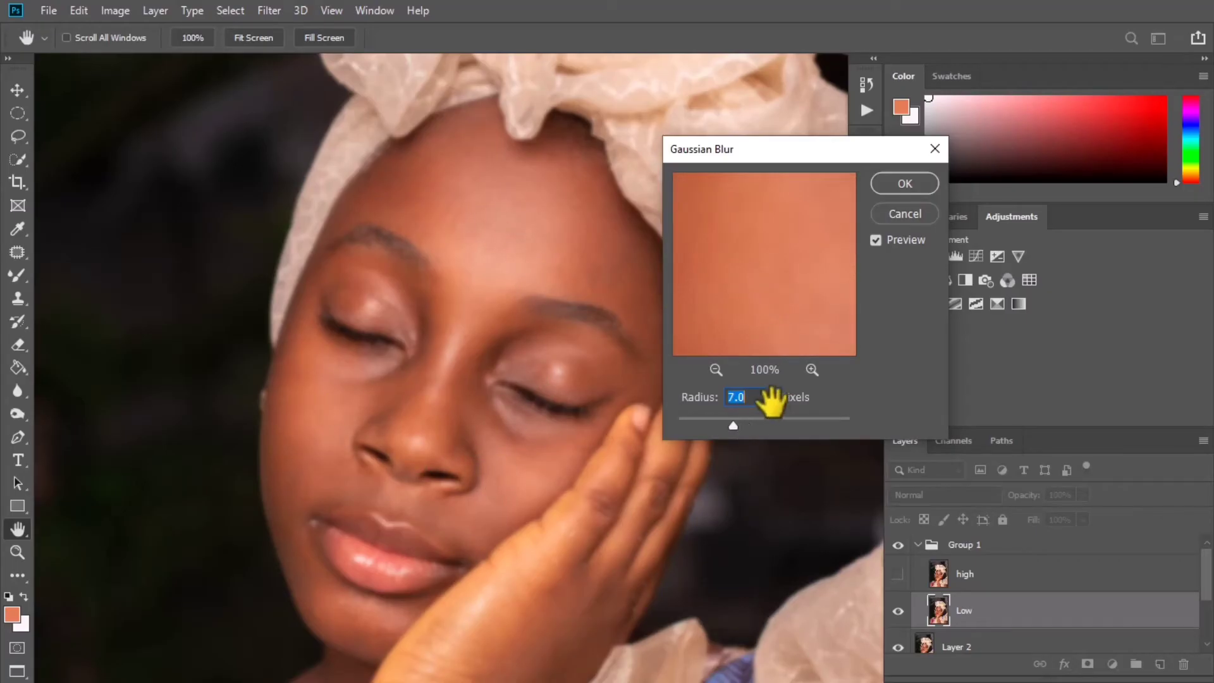
left_click_drag(772, 249, 800, 287)
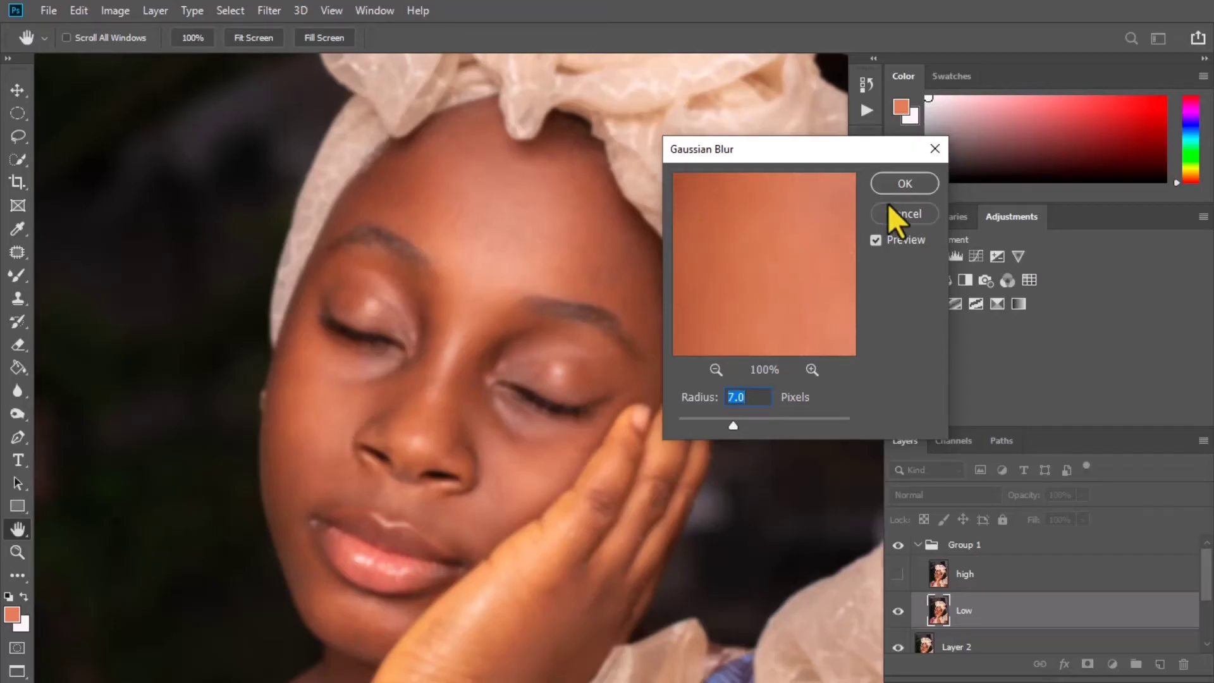
left_click(903, 183)
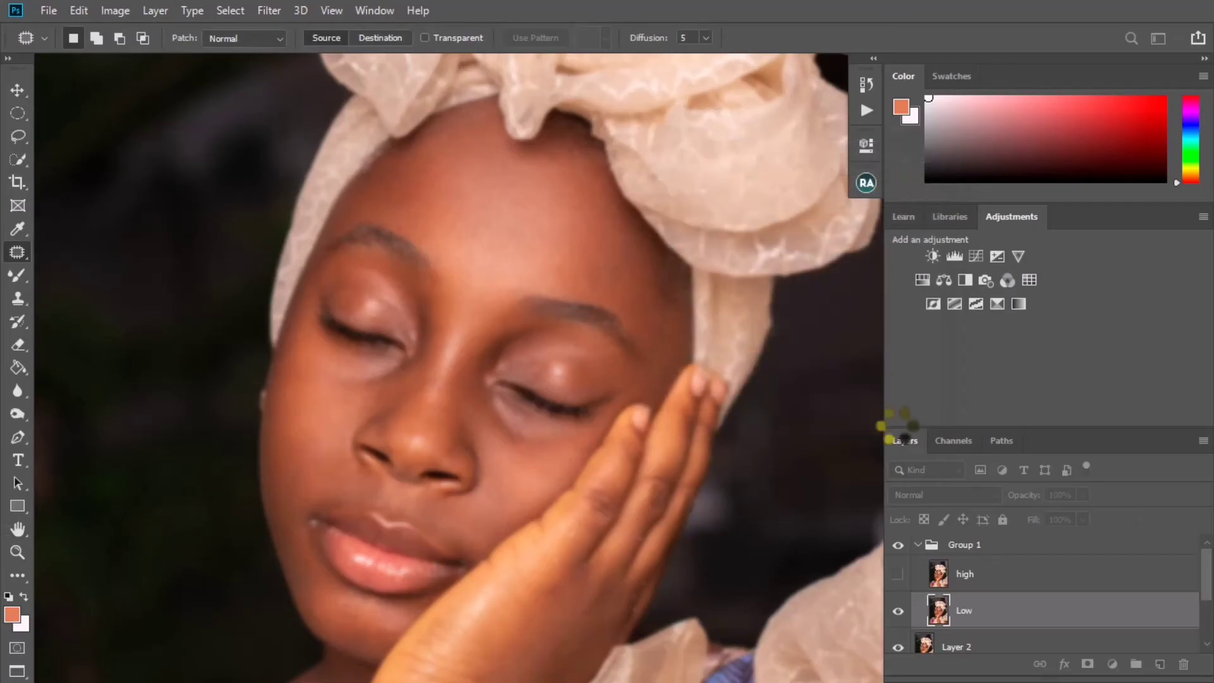
- Make the high layer visible again and select it as the active layer
left_click(897, 574)
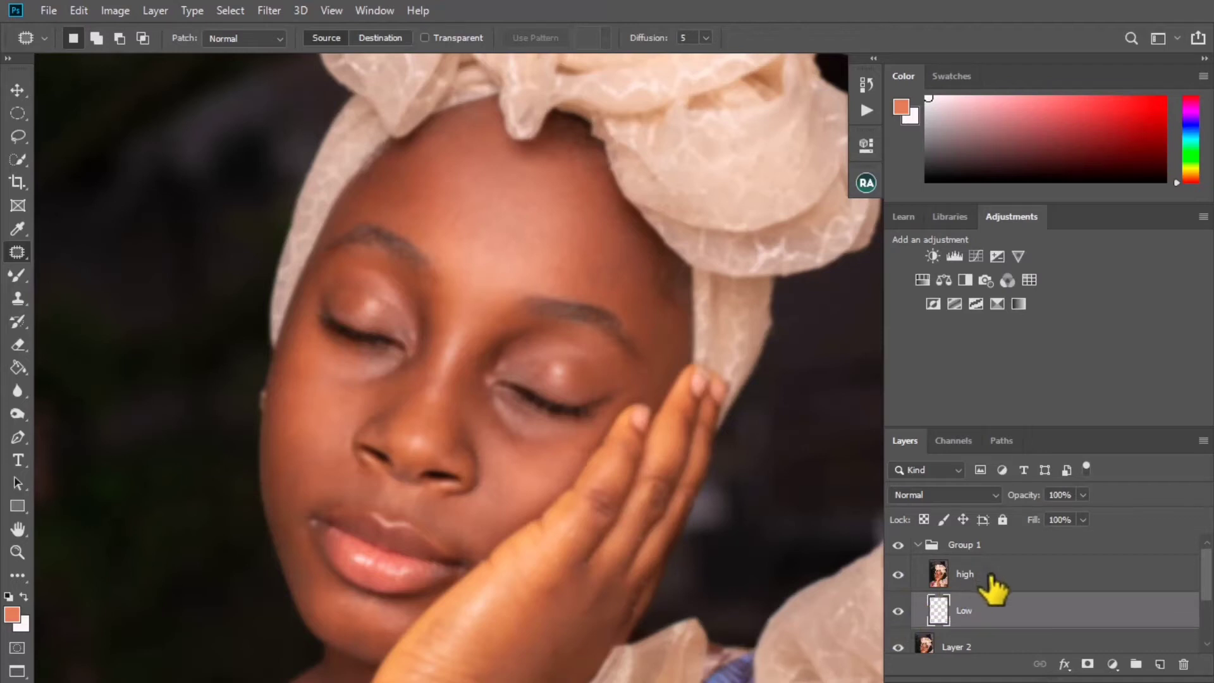
mouse_move(1209, 585)
left_mouse_down()
mouse_move(1209, 616)
mouse_move(1209, 573)
mouse_move(1208, 623)
mouse_move(1208, 563)
left_mouse_up()
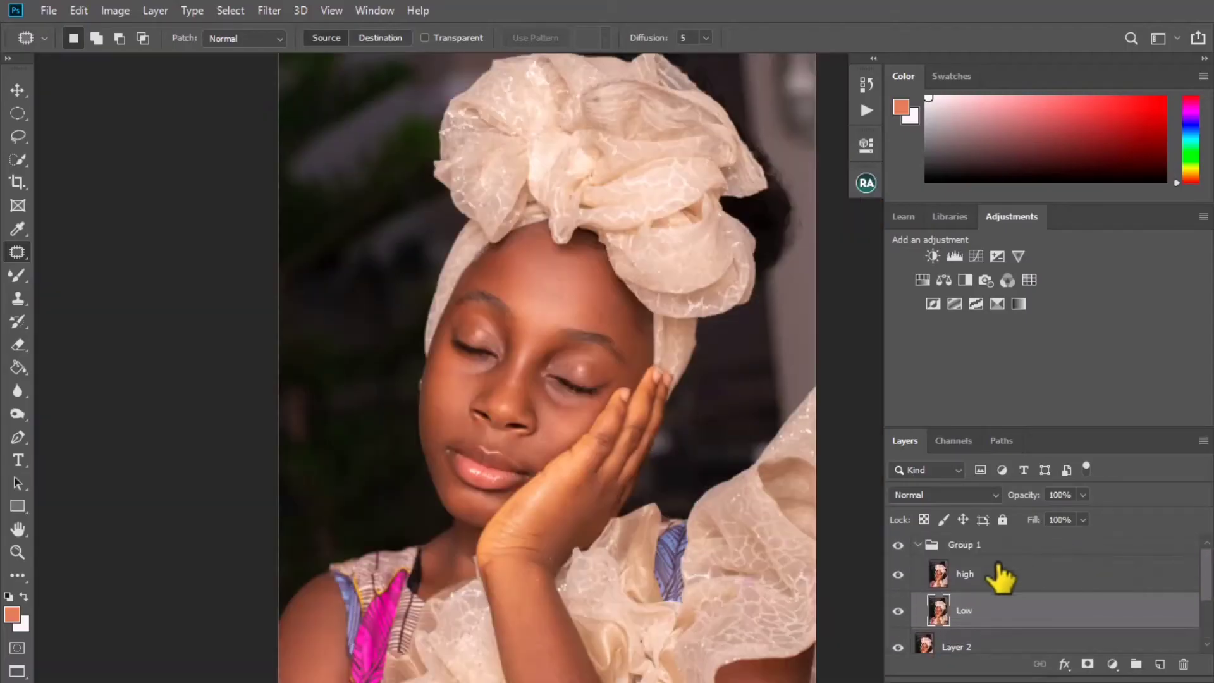
scroll(979, 572, "down", 1)
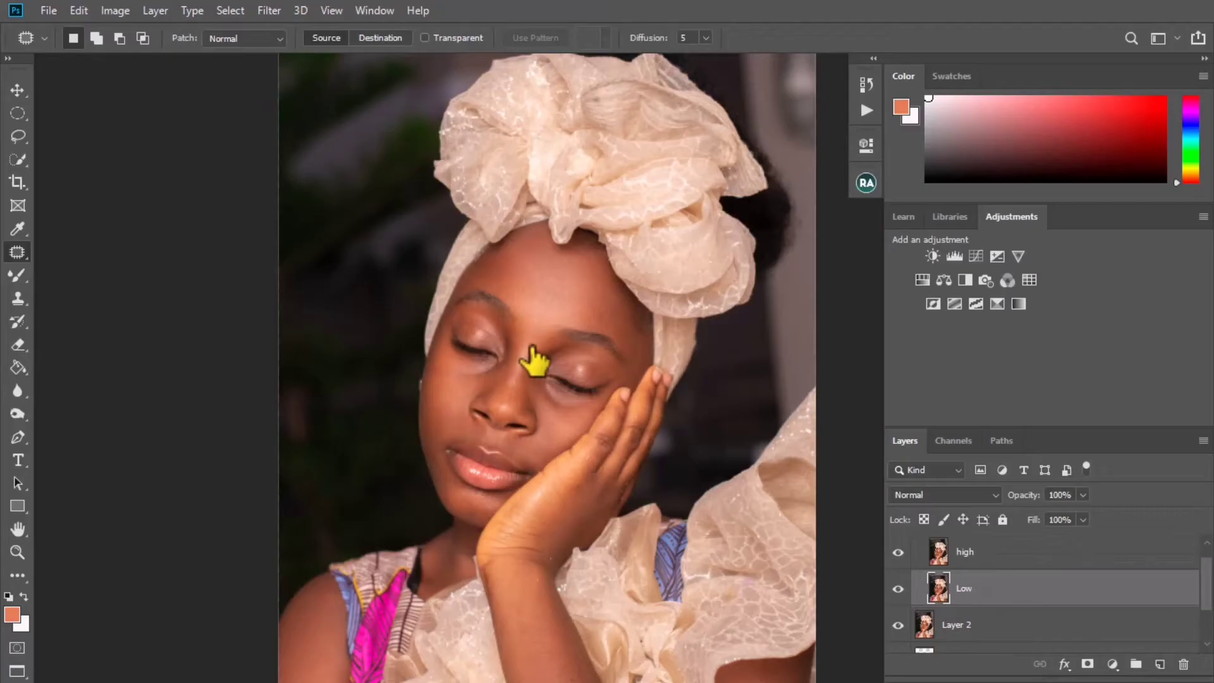
scroll(516, 354, "down", 1)
scroll(514, 348, "up", 1)
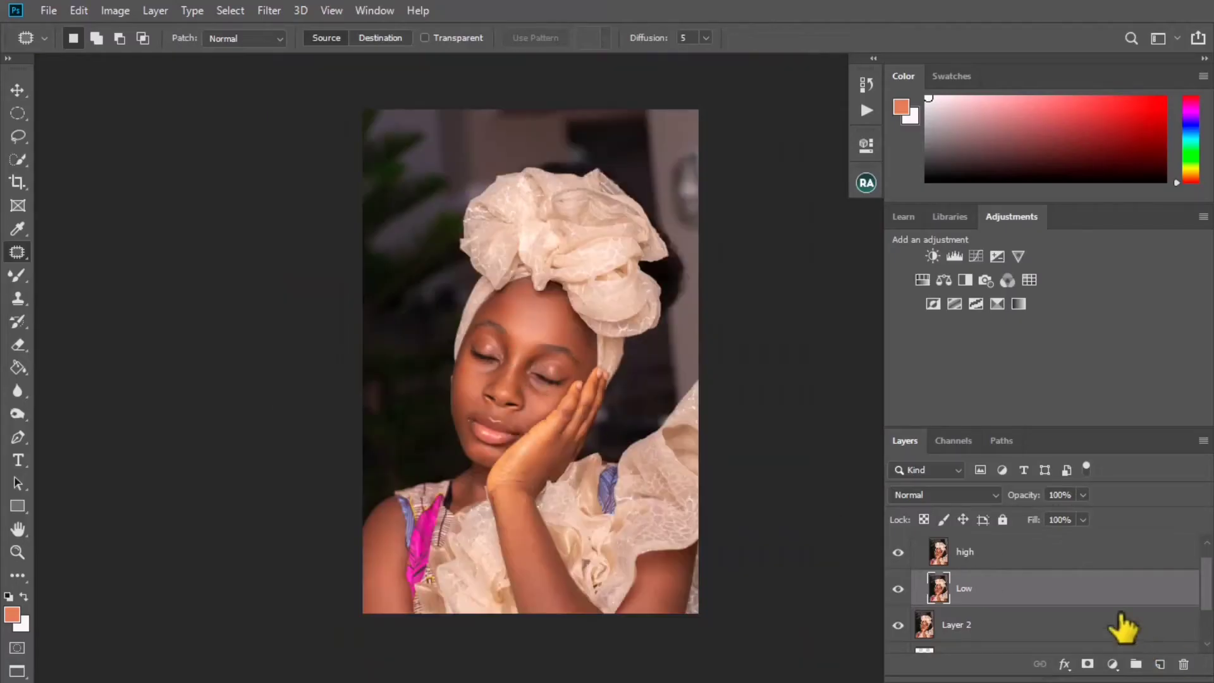
left_click(960, 556)
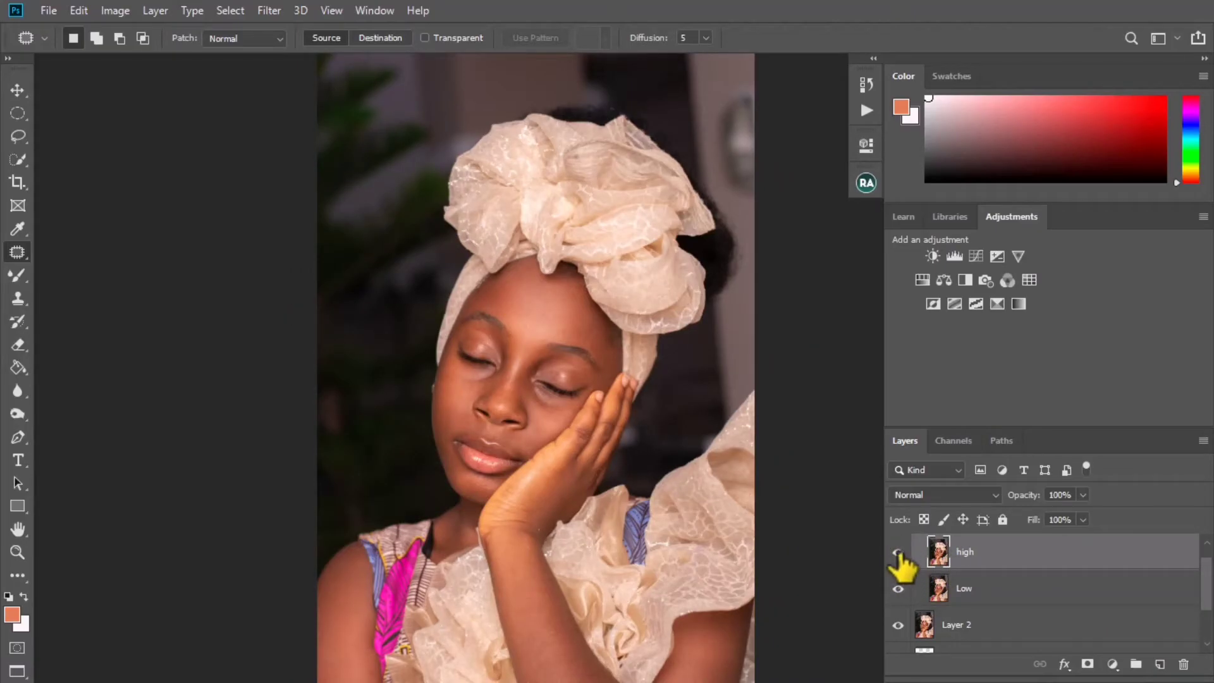
left_click(122, 9)
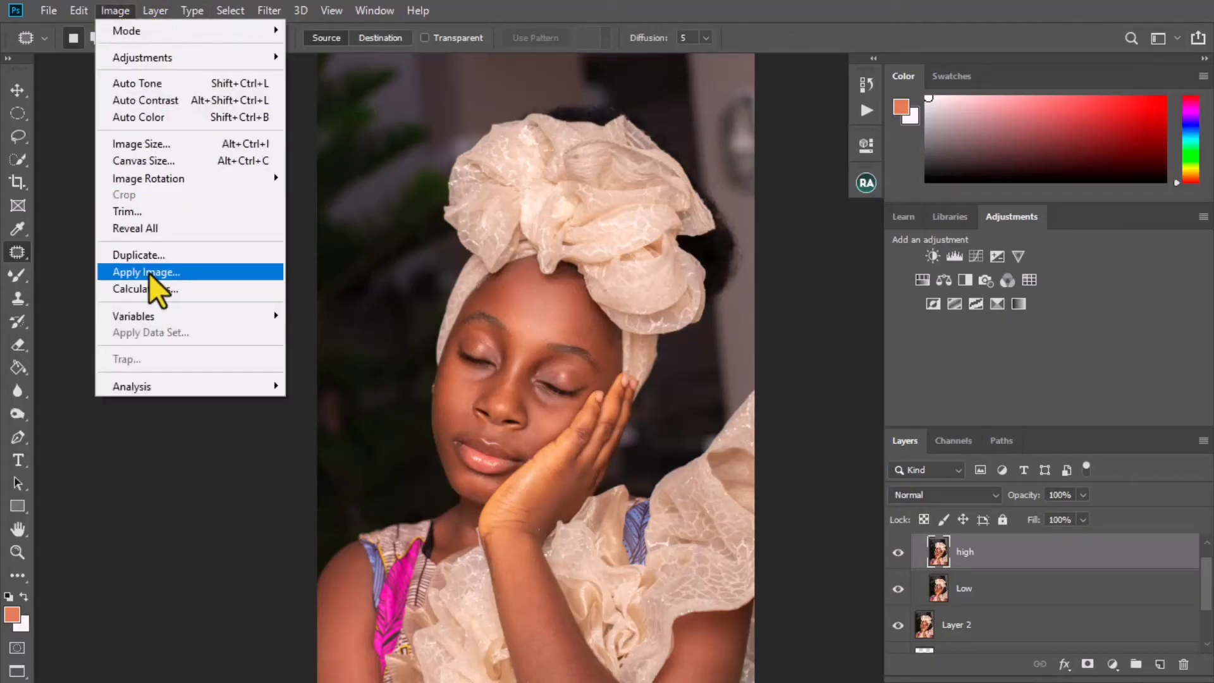
left_click(149, 271)
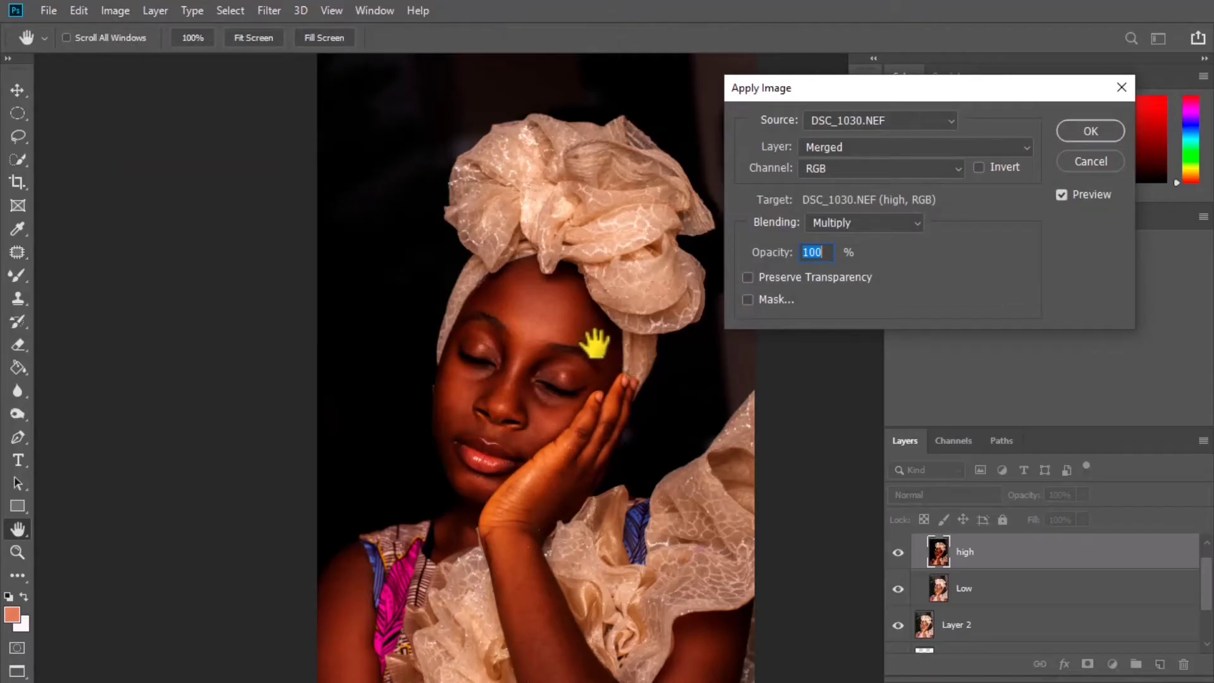
left_click_drag(594, 344, 552, 329)
left_click(863, 142)
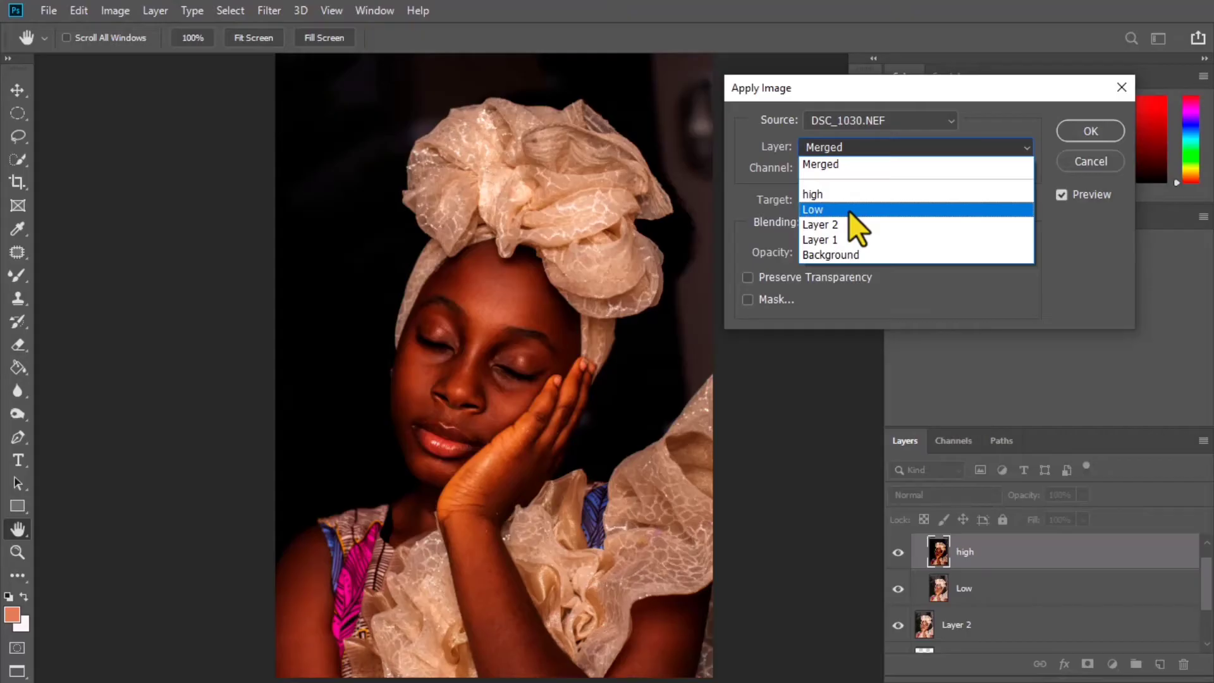
left_click(849, 210)
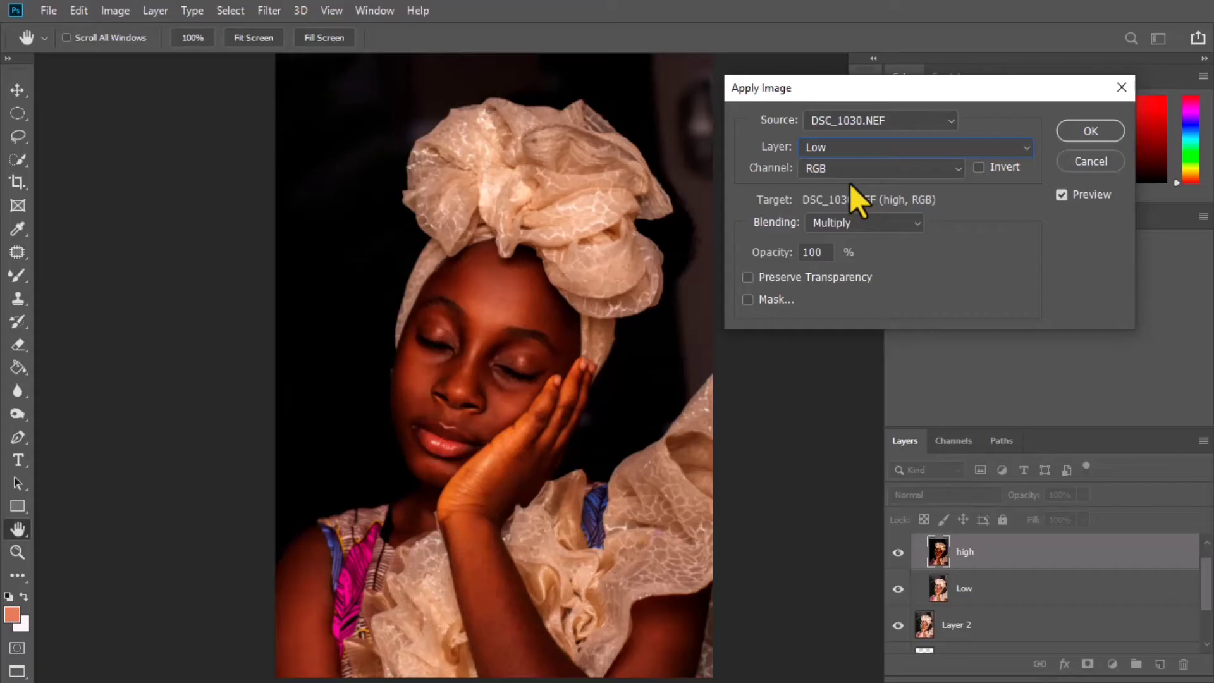
left_click(857, 221)
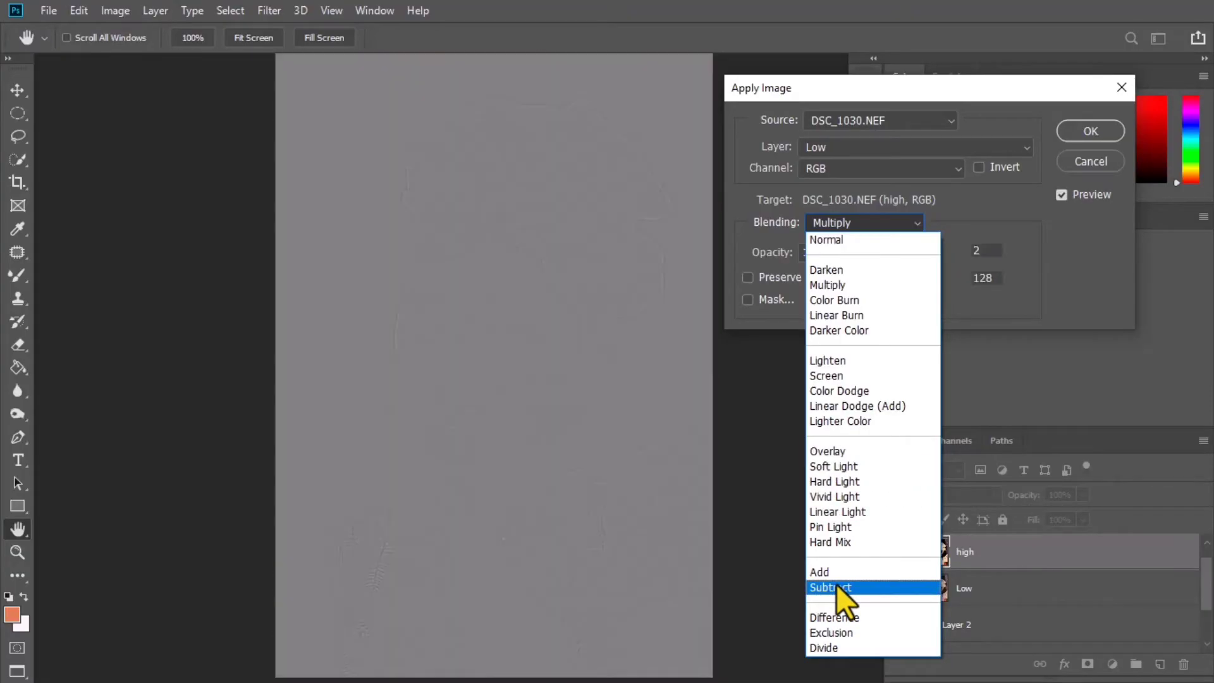
left_click(836, 587)
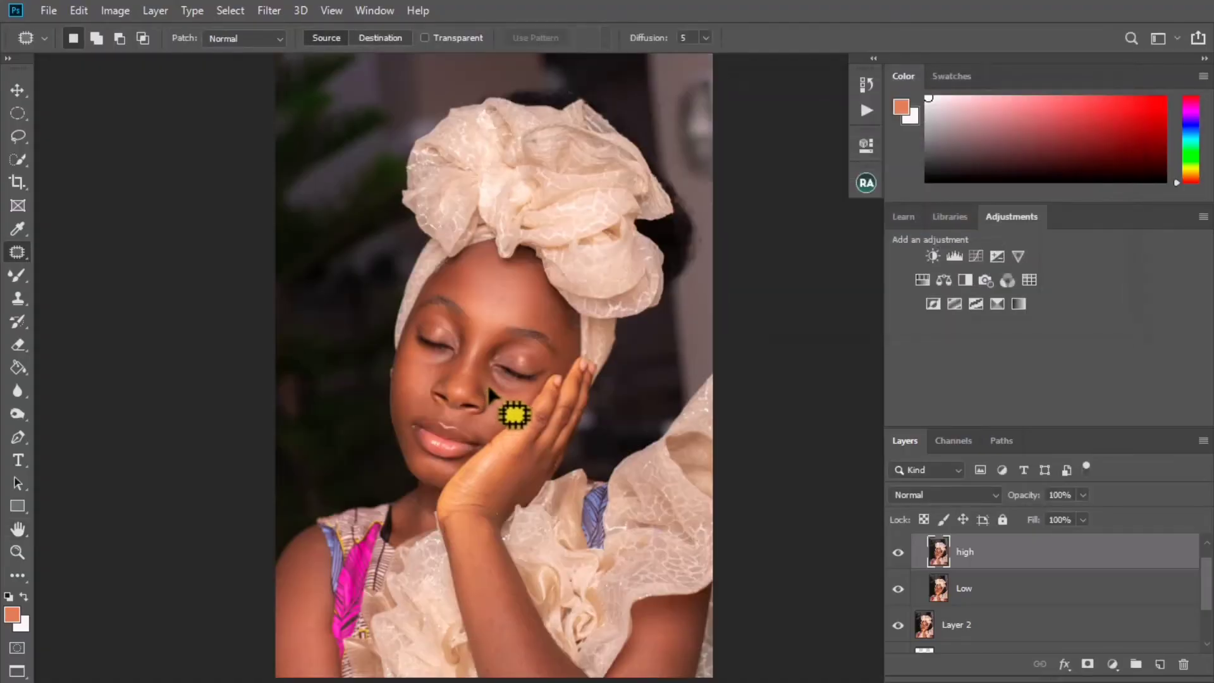
- Run Apply Image on the high layer with the Low layer as source, Subtract blending, scale 2 and offset 128
scroll(486, 382, "up", 5)
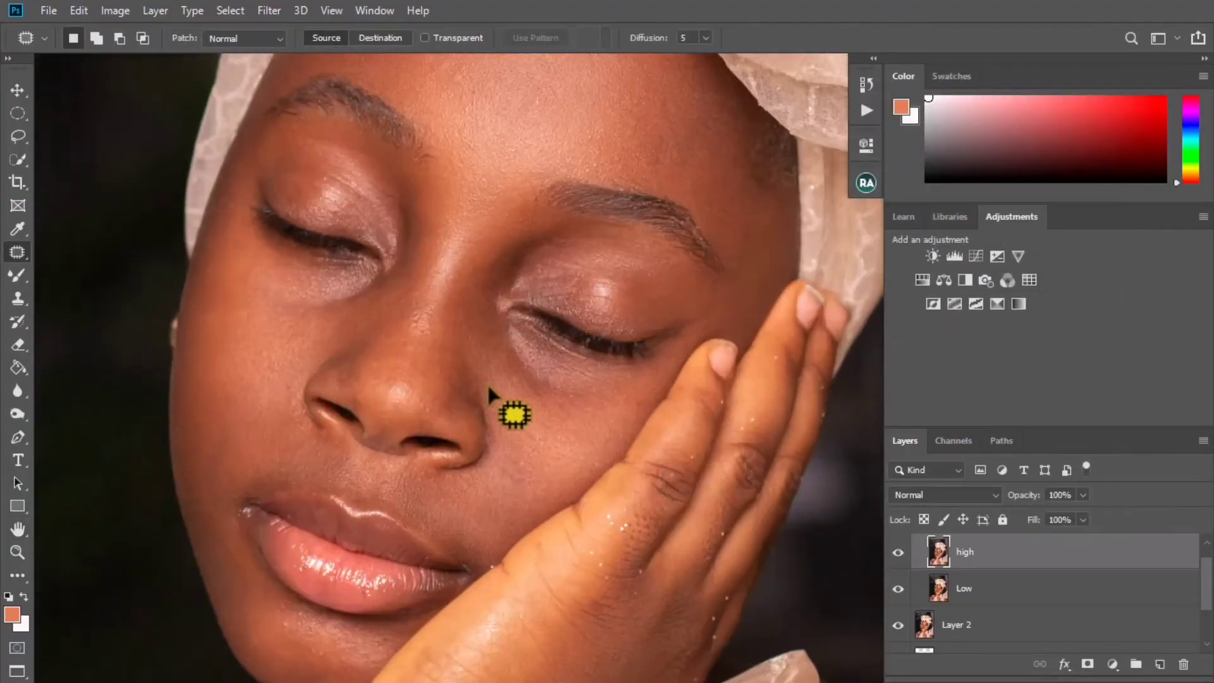
scroll(487, 381, "down", 1)
mouse_move(487, 382)
left_mouse_down()
mouse_move(496, 461)
mouse_move(479, 401)
left_mouse_up()
left_click(128, 11)
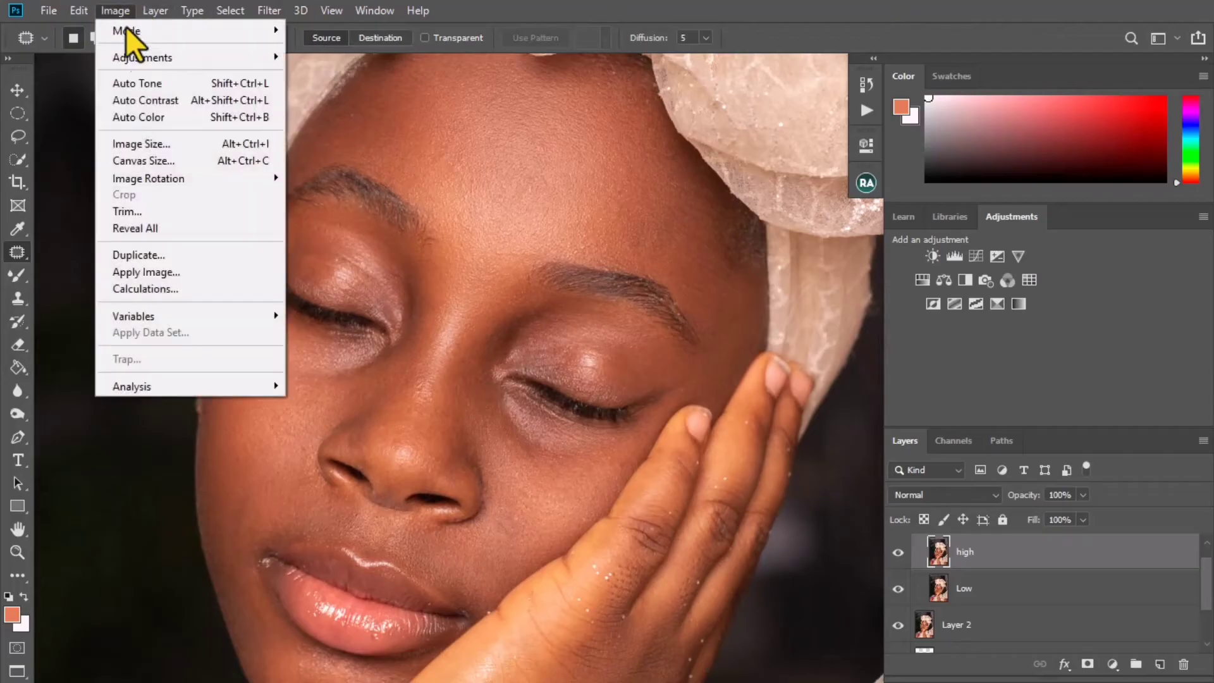
left_click(165, 269)
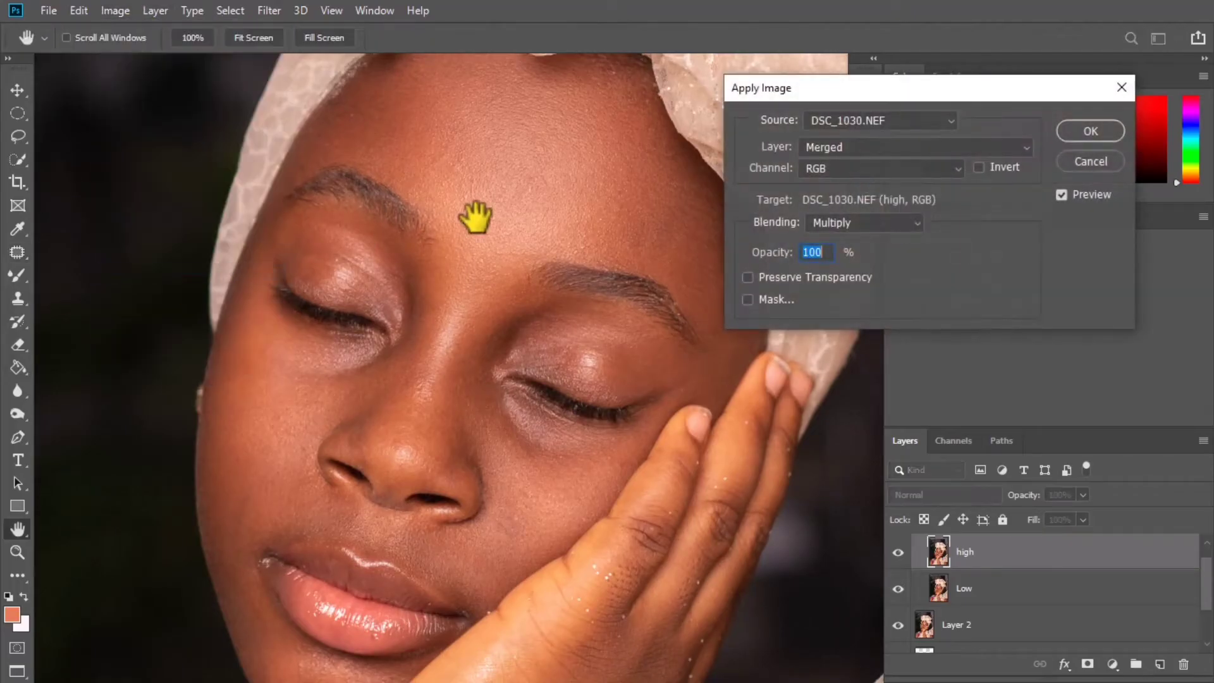
left_click(901, 148)
left_click(852, 210)
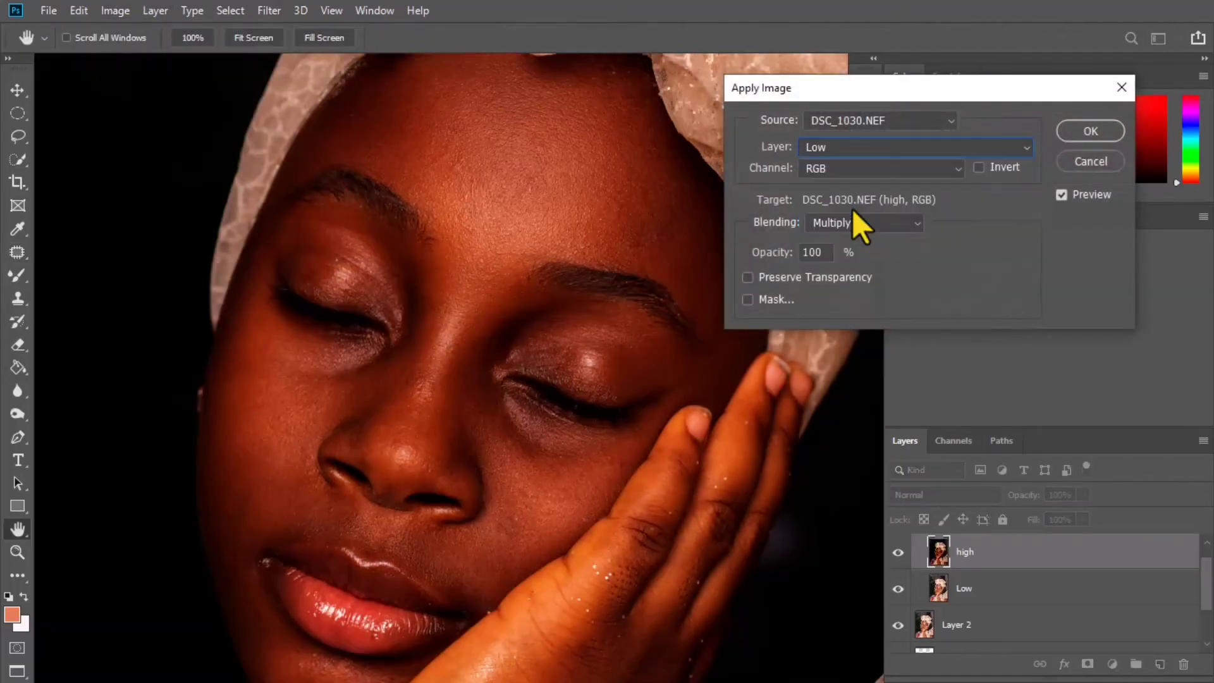
left_click(858, 219)
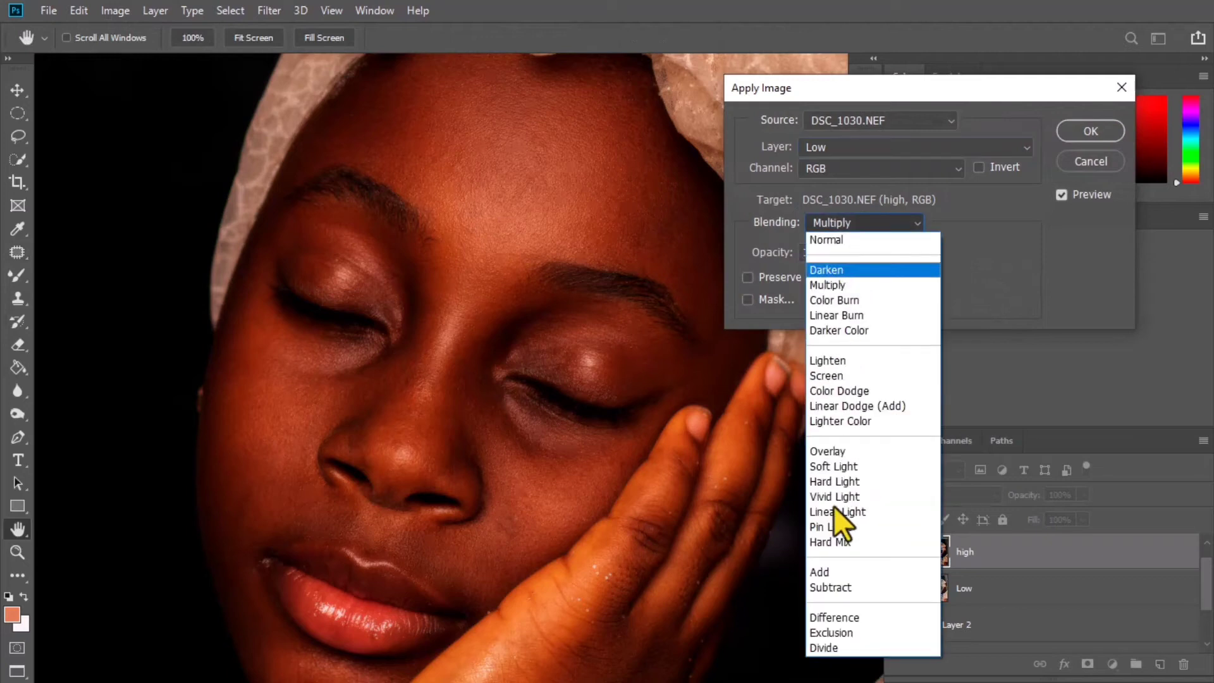
left_click(835, 587)
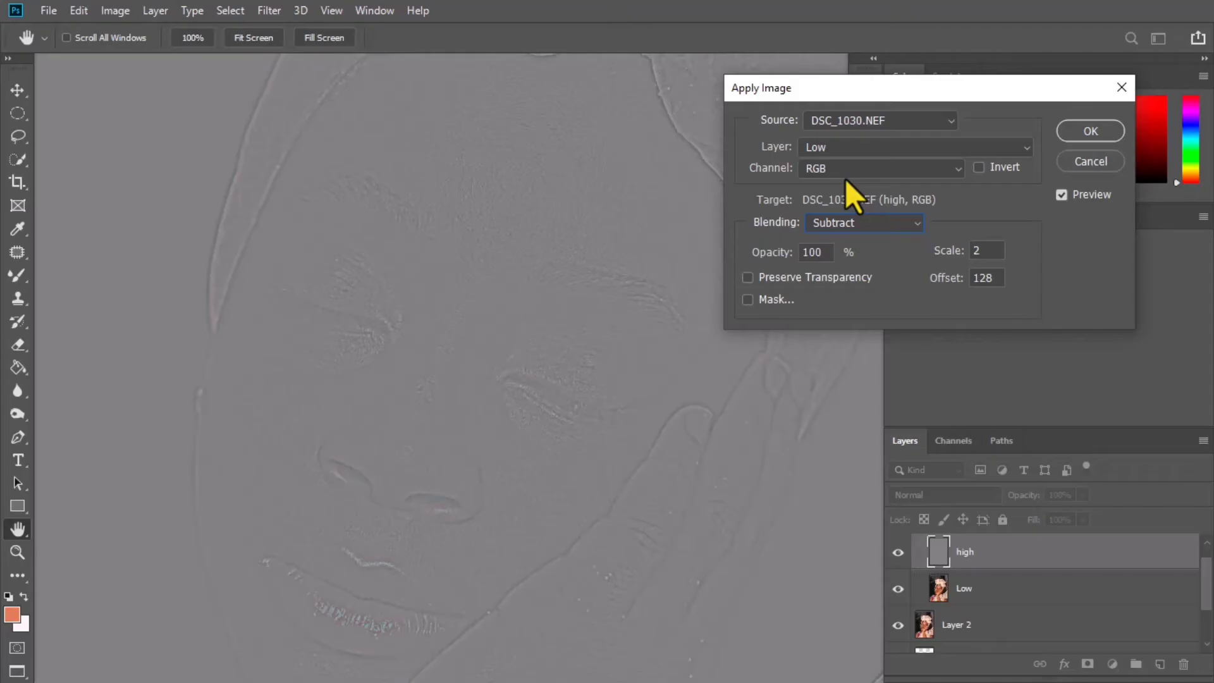
left_click(1090, 131)
- Set the high layer's blend mode to Linear Light, collapse Group 1 and check the skin on the face
key("j")
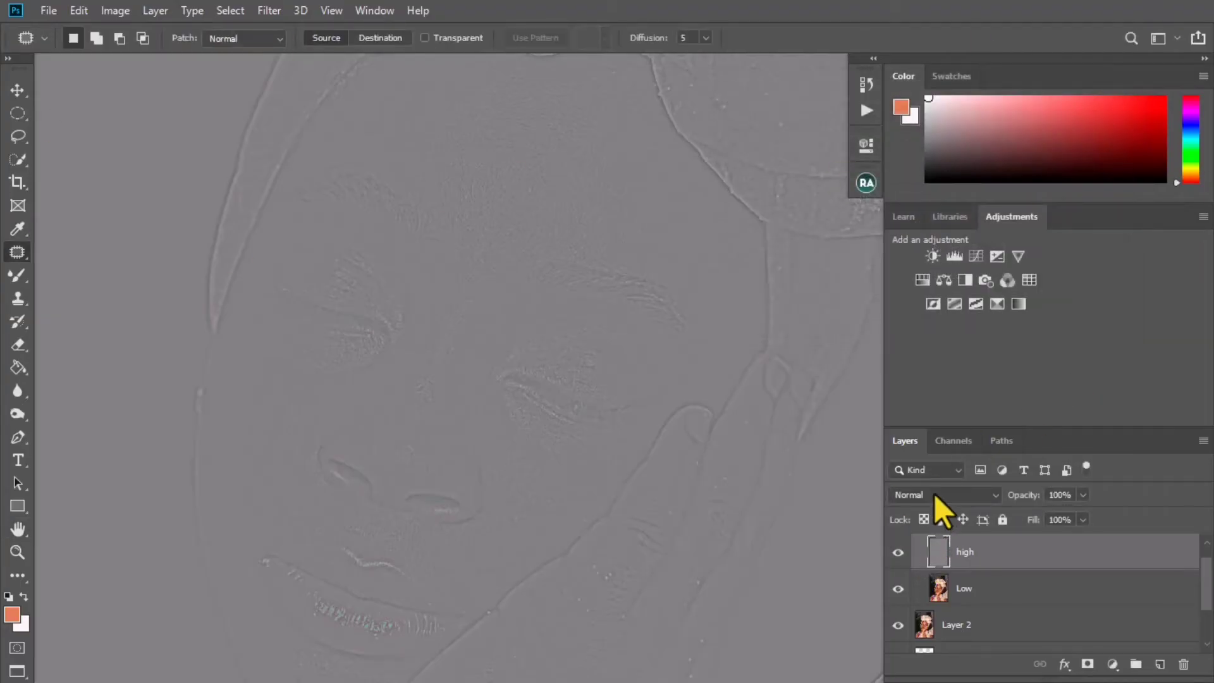
left_click(934, 494)
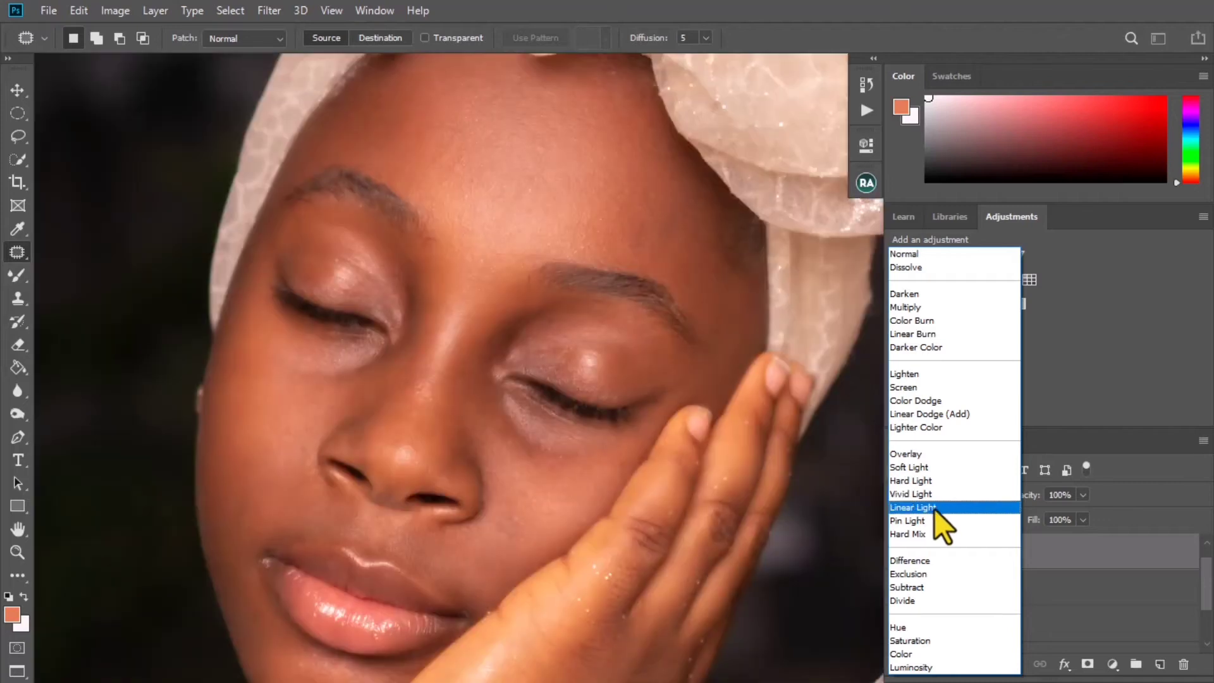
left_click(935, 508)
scroll(571, 282, "down", 3)
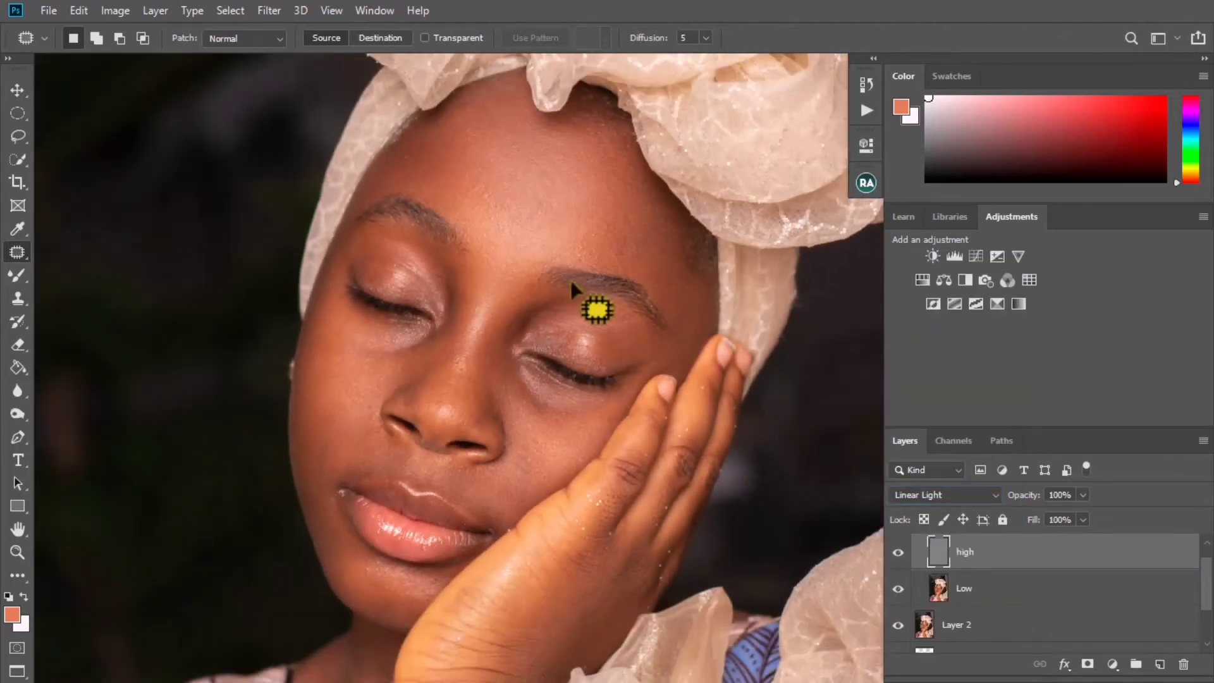
scroll(1011, 577, "up", 1)
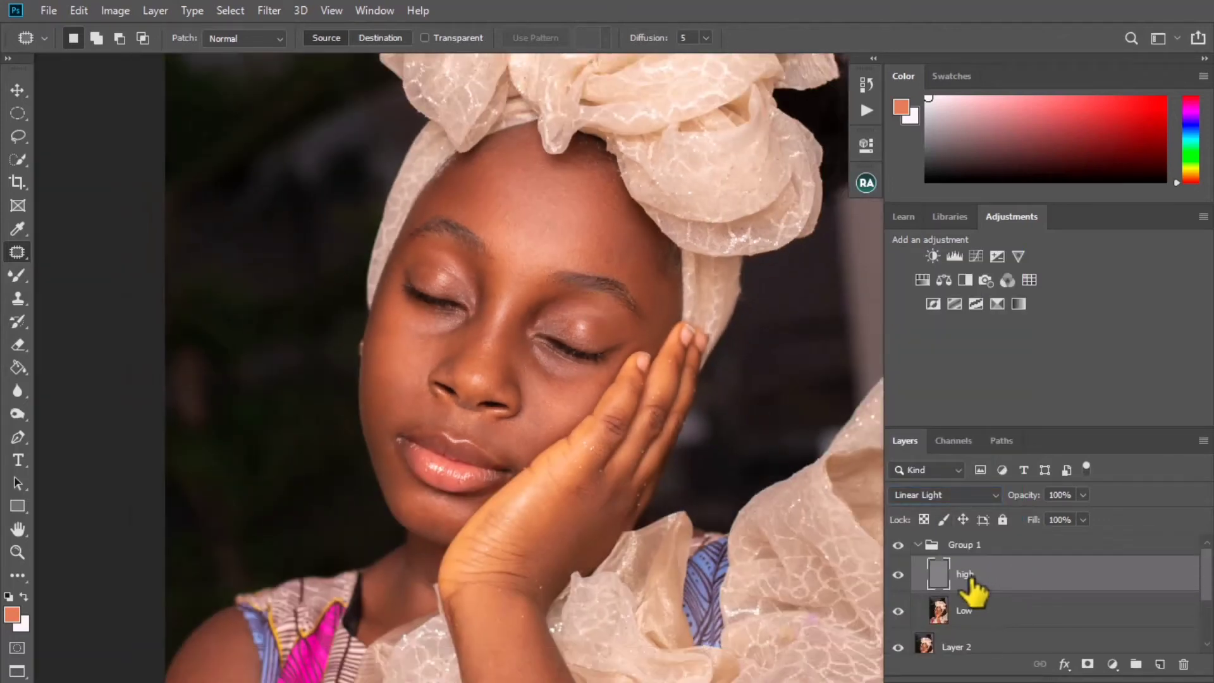
left_click(919, 545)
scroll(544, 361, "up", 3)
scroll(530, 337, "down", 3)
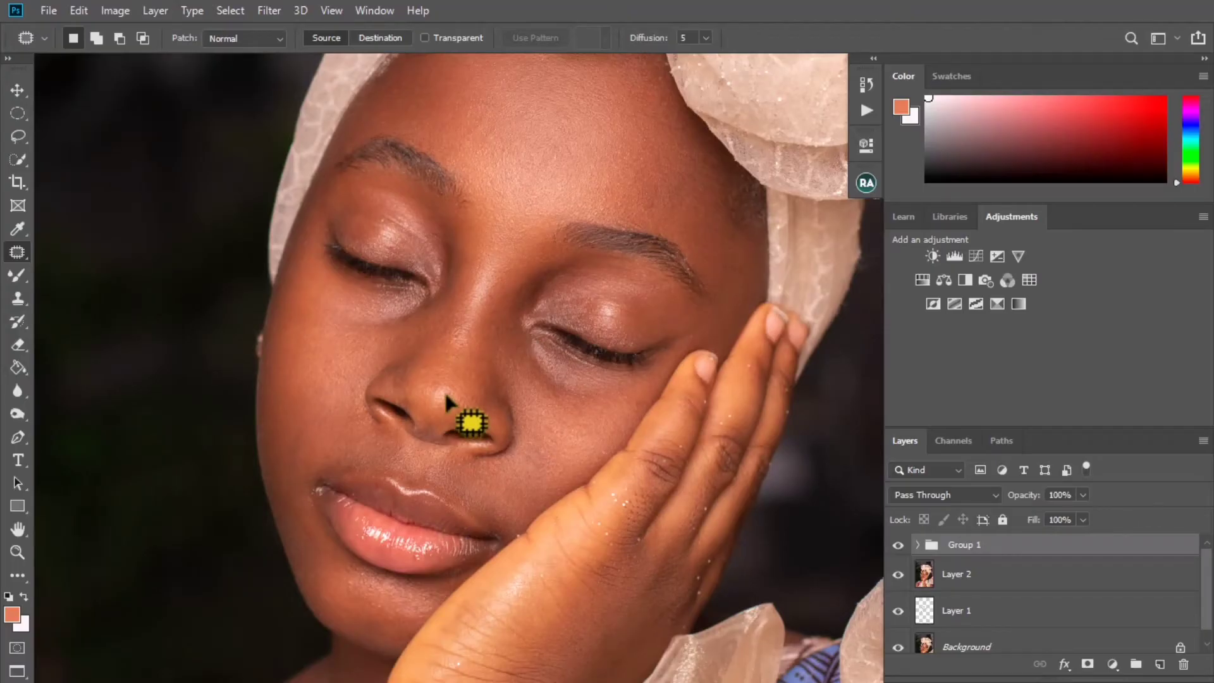
left_click_drag(445, 396, 692, 388)
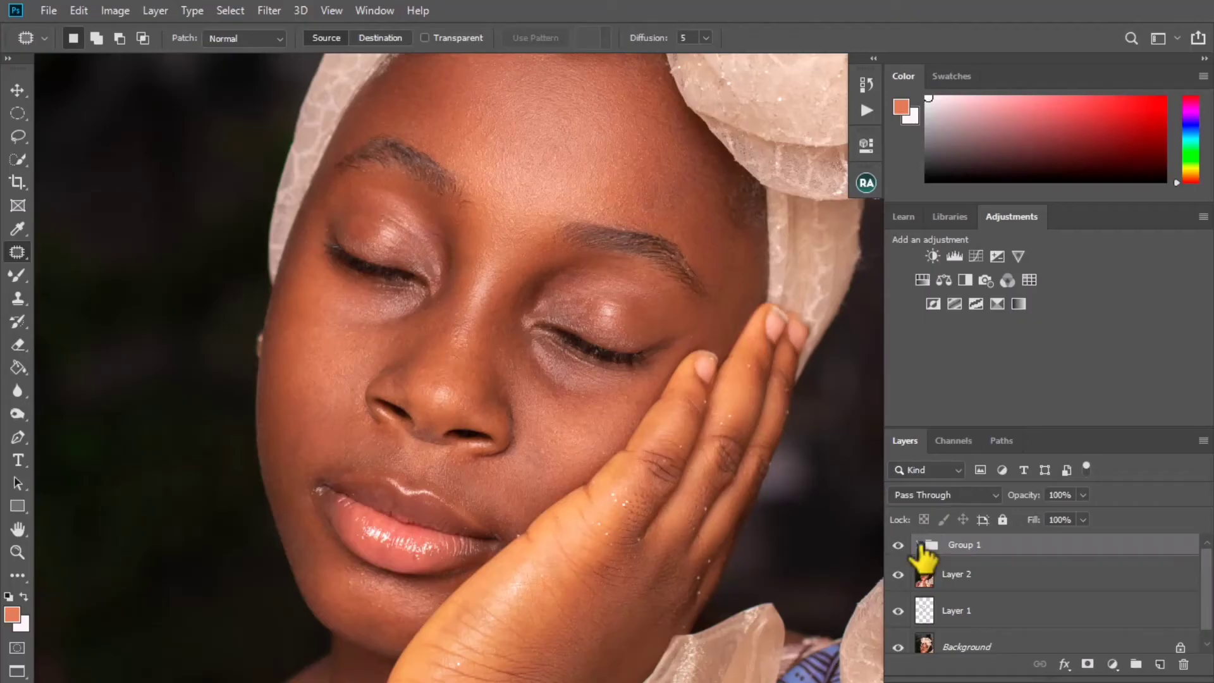
- Expand Group 1, duplicate the Low layer and activate the Mixer Brush tool for the copy
left_click(918, 545)
left_click(977, 614)
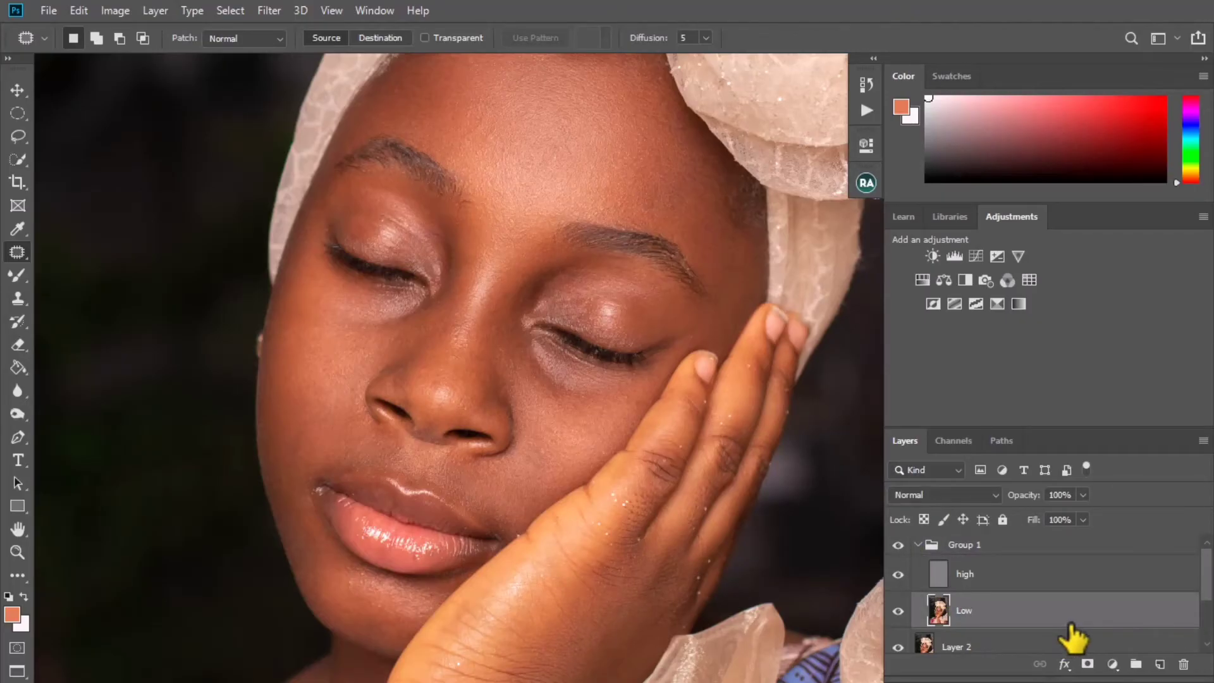
left_click(17, 276)
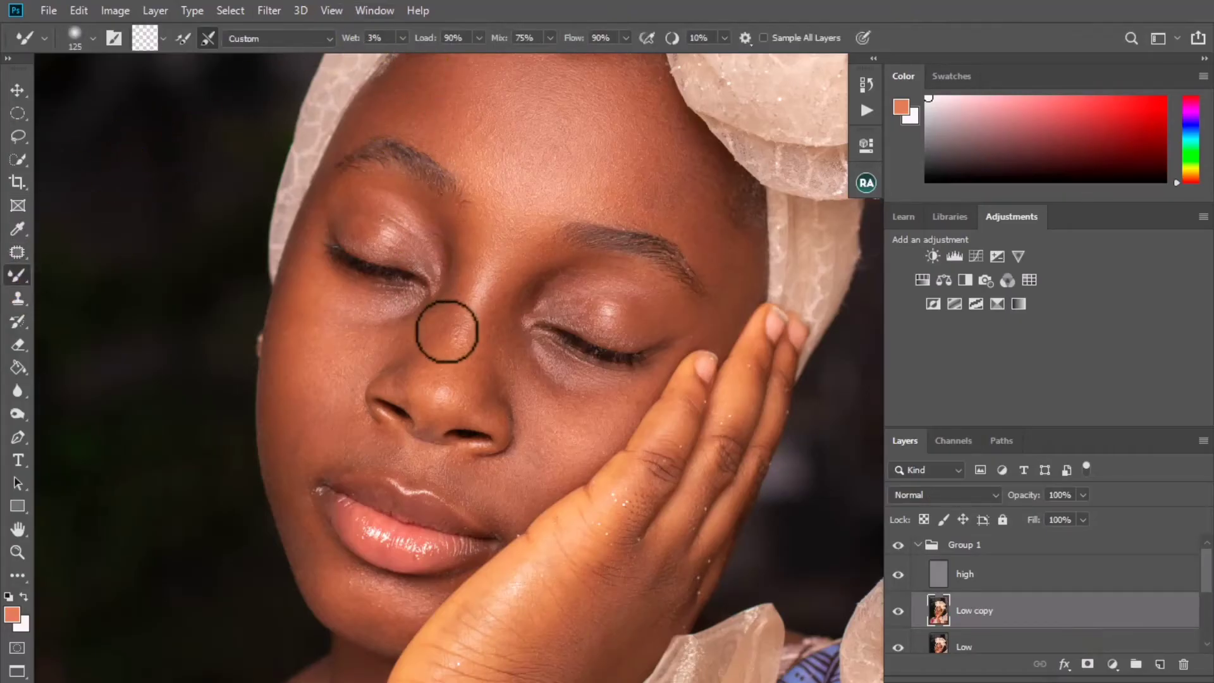
- Enlarge the Mixer Brush to 250 pixels to suit the forehead area
left_click_drag(464, 141, 446, 321)
scroll(435, 295, "up", 2)
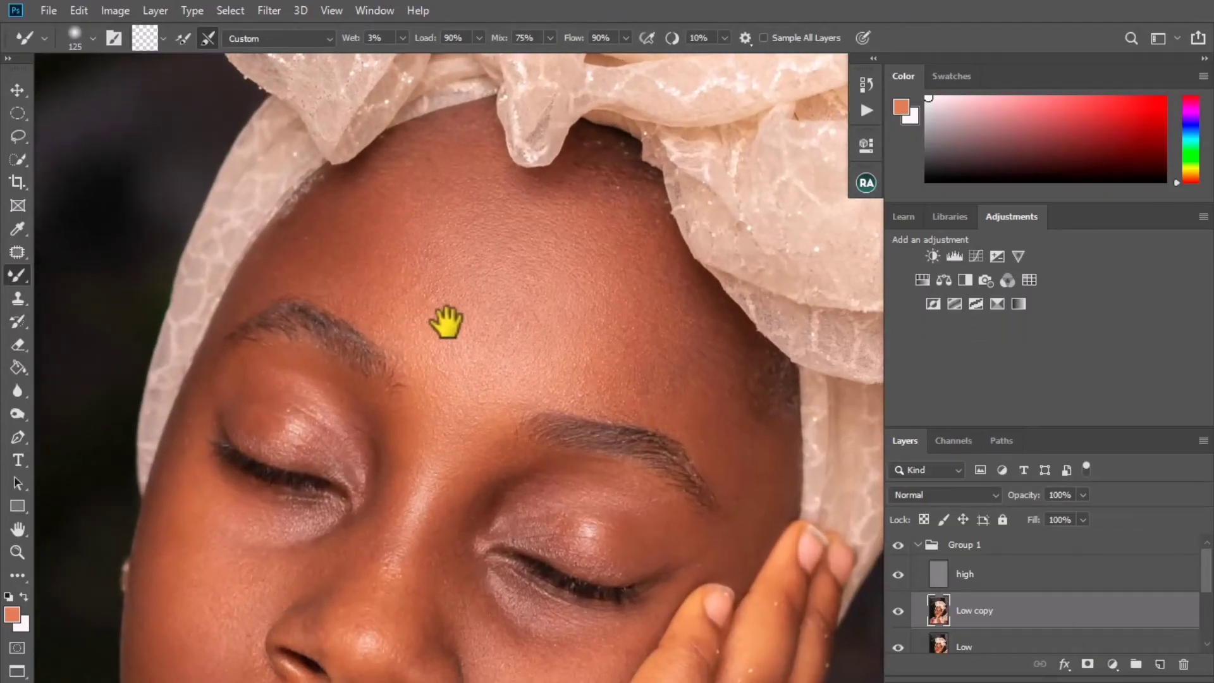
key("bracketright")
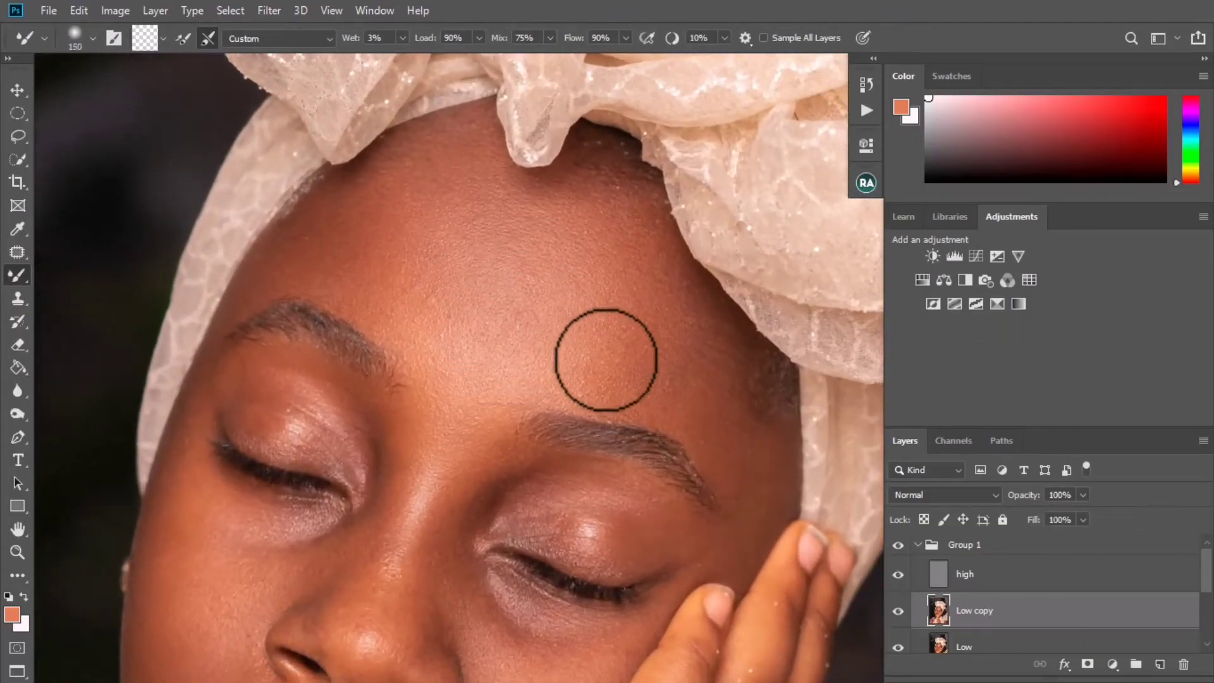
key("bracketright")
scroll(674, 367, "down", 3)
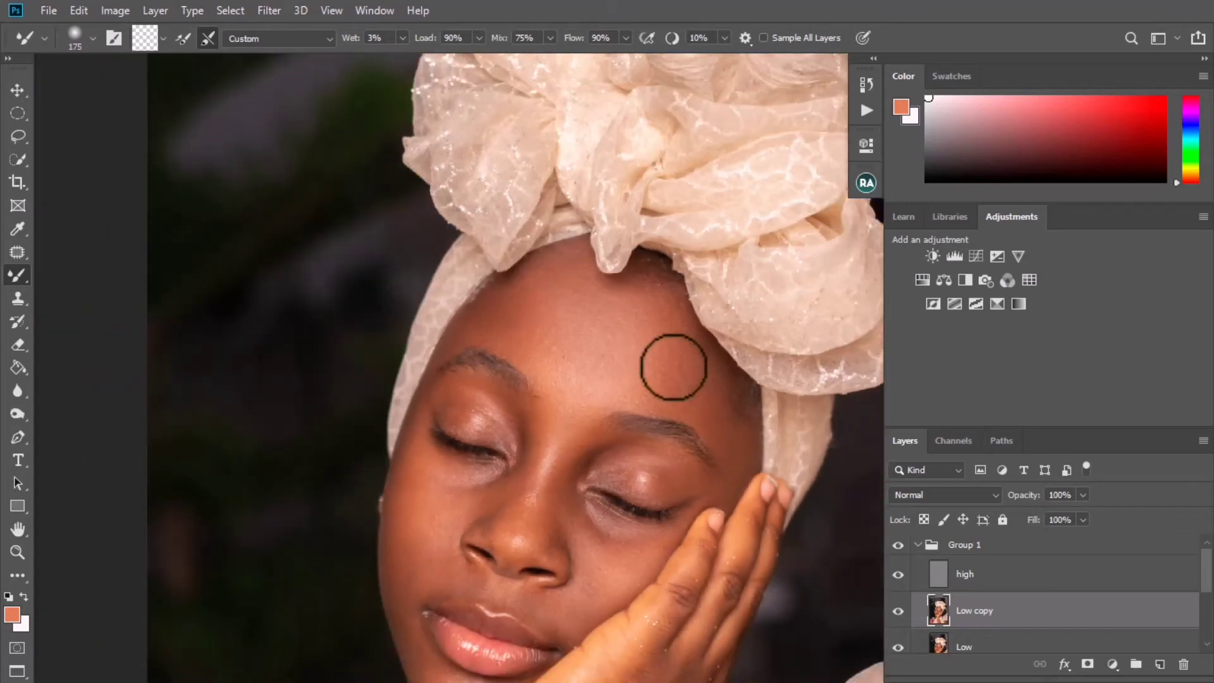
left_click_drag(667, 371, 631, 355)
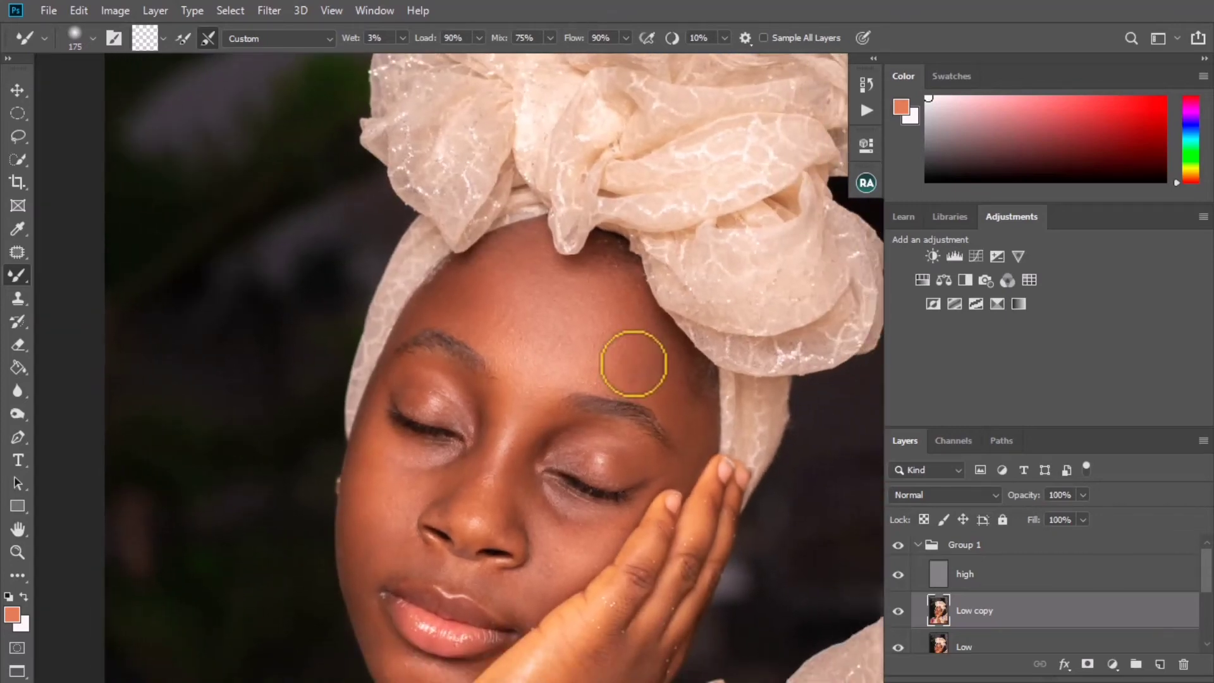
scroll(633, 364, "up", 2)
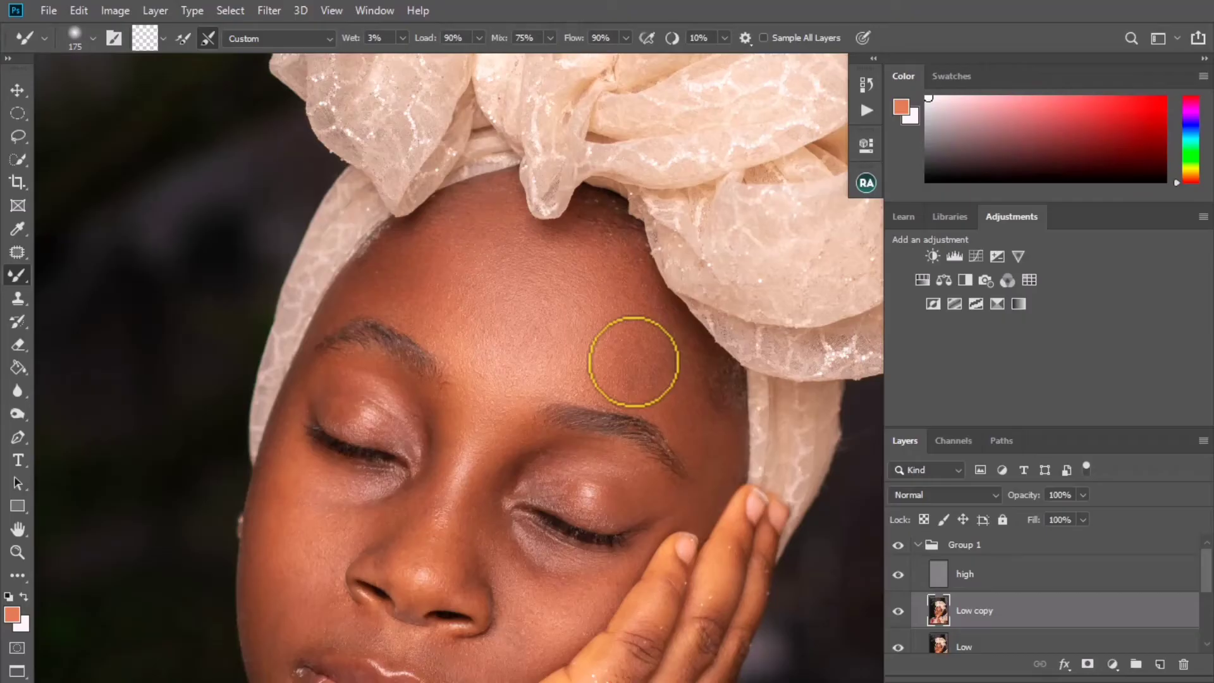
left_click_drag(628, 361, 614, 353)
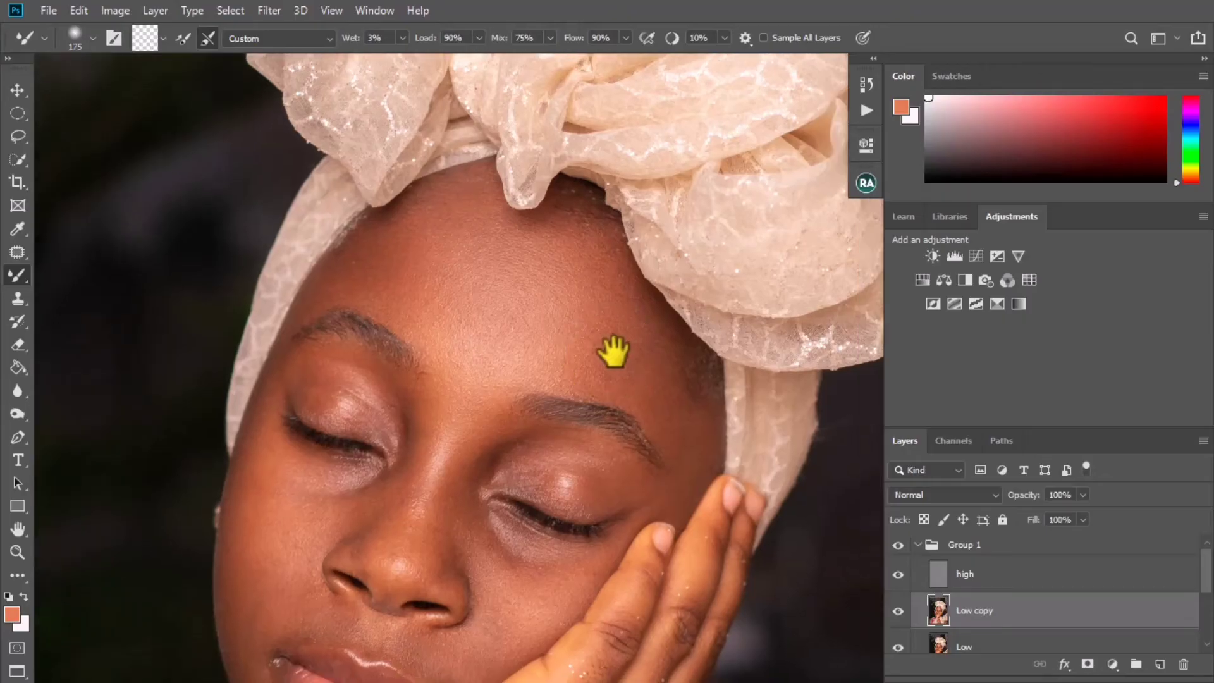
key("bracketright")
key("bracketright")
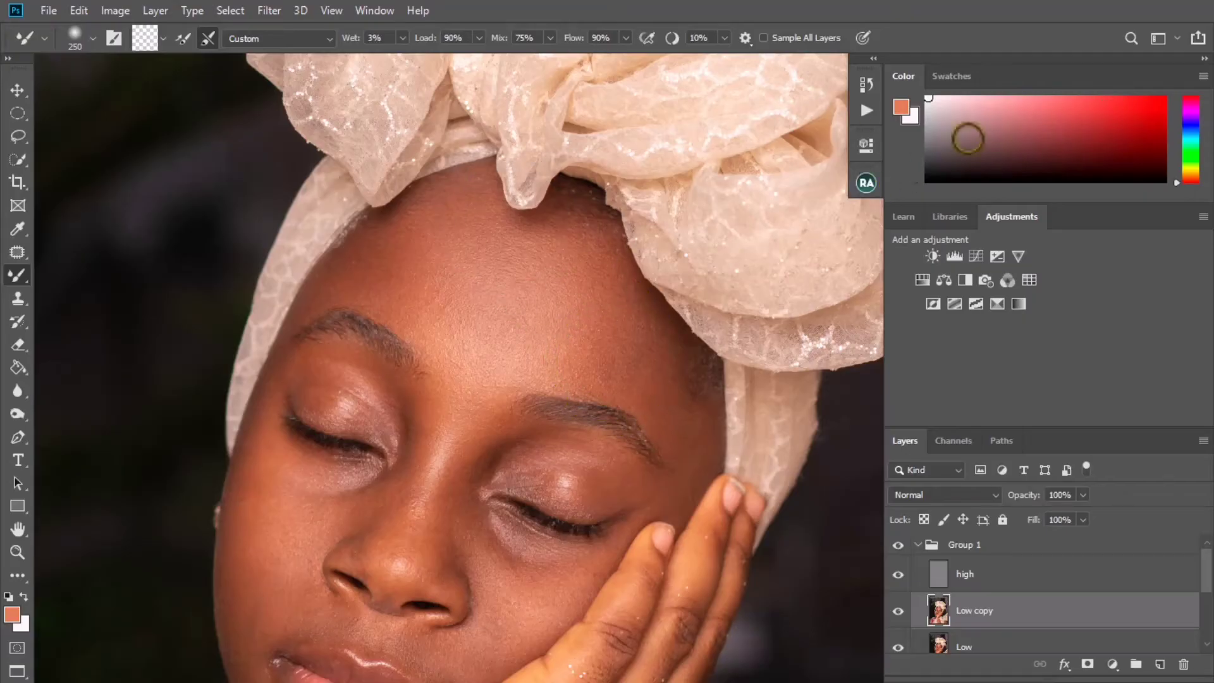
- Show the Navigator, enlarge it and float it beside the portrait so the whole photo stays in view
left_click(385, 10)
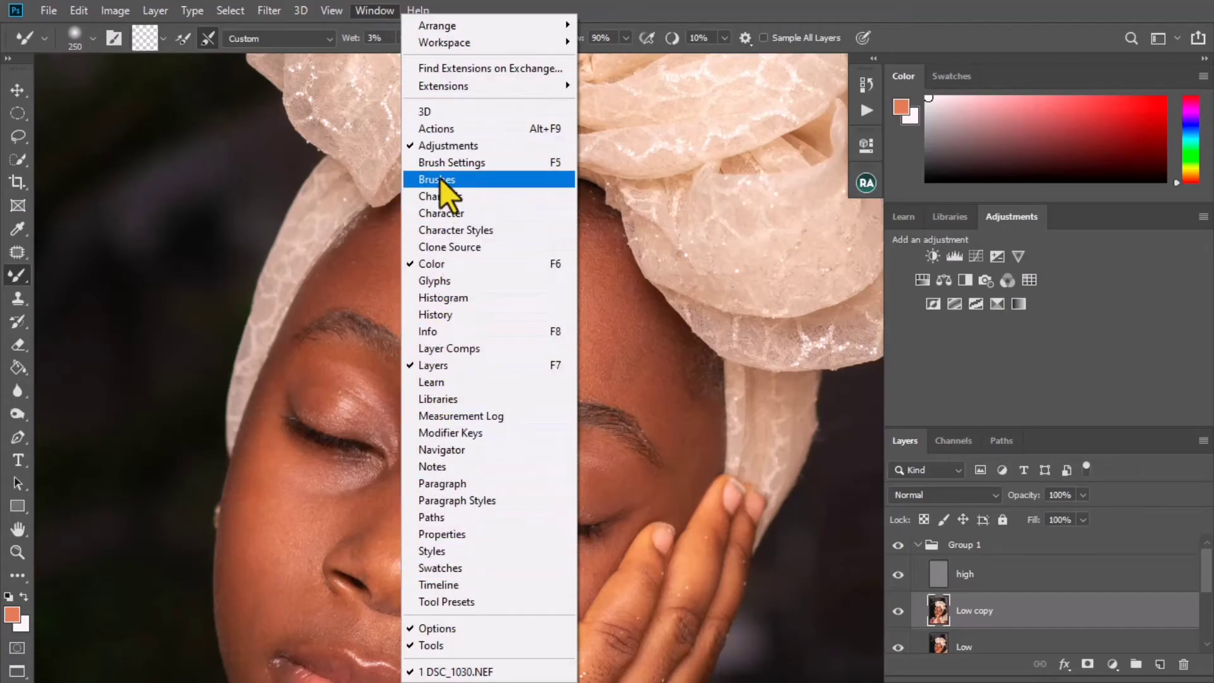
left_click(443, 449)
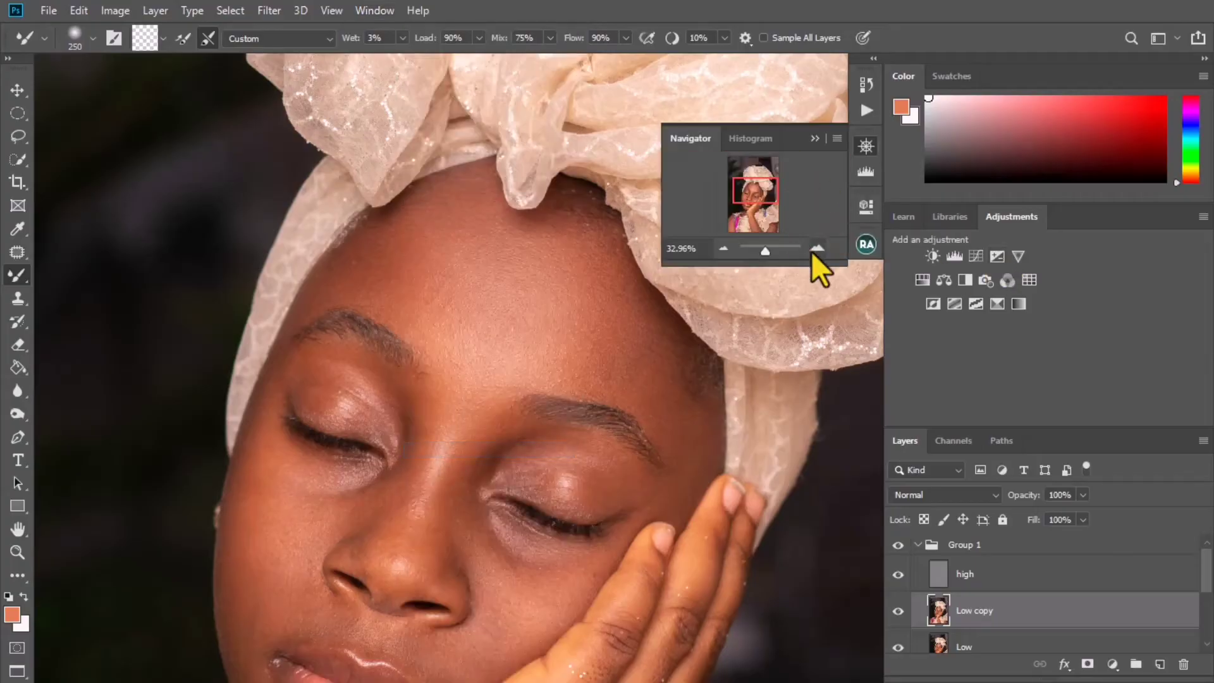
left_click_drag(799, 263, 800, 568)
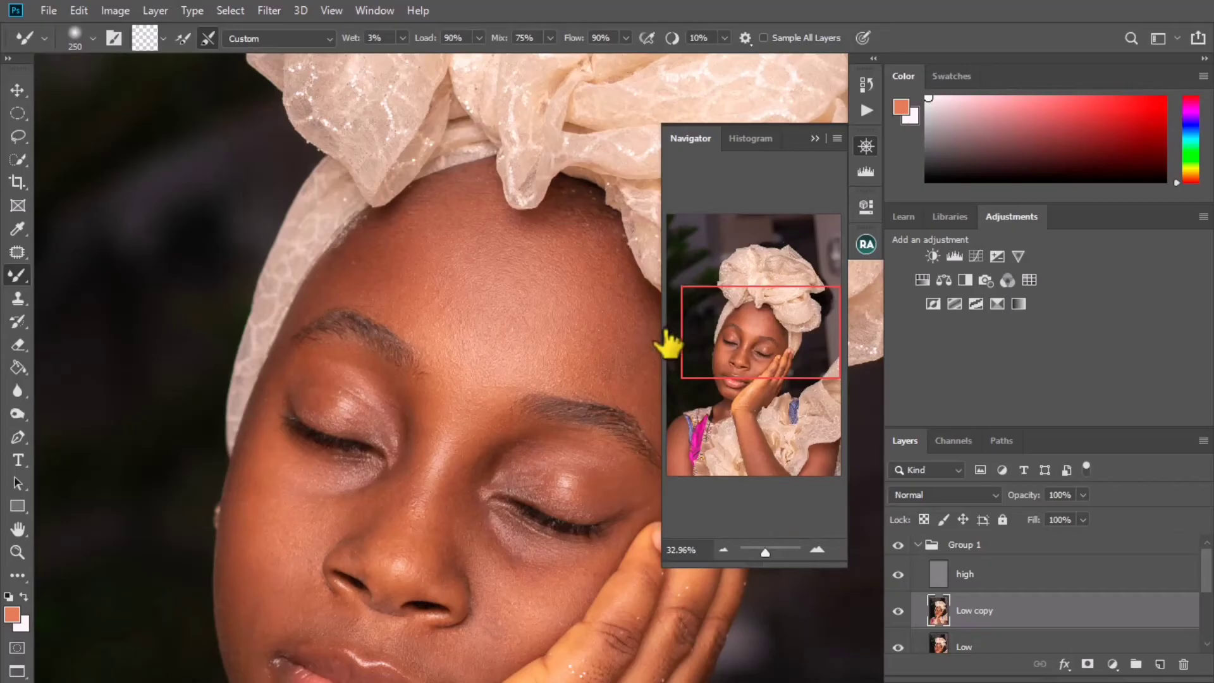
left_click_drag(658, 329, 538, 310)
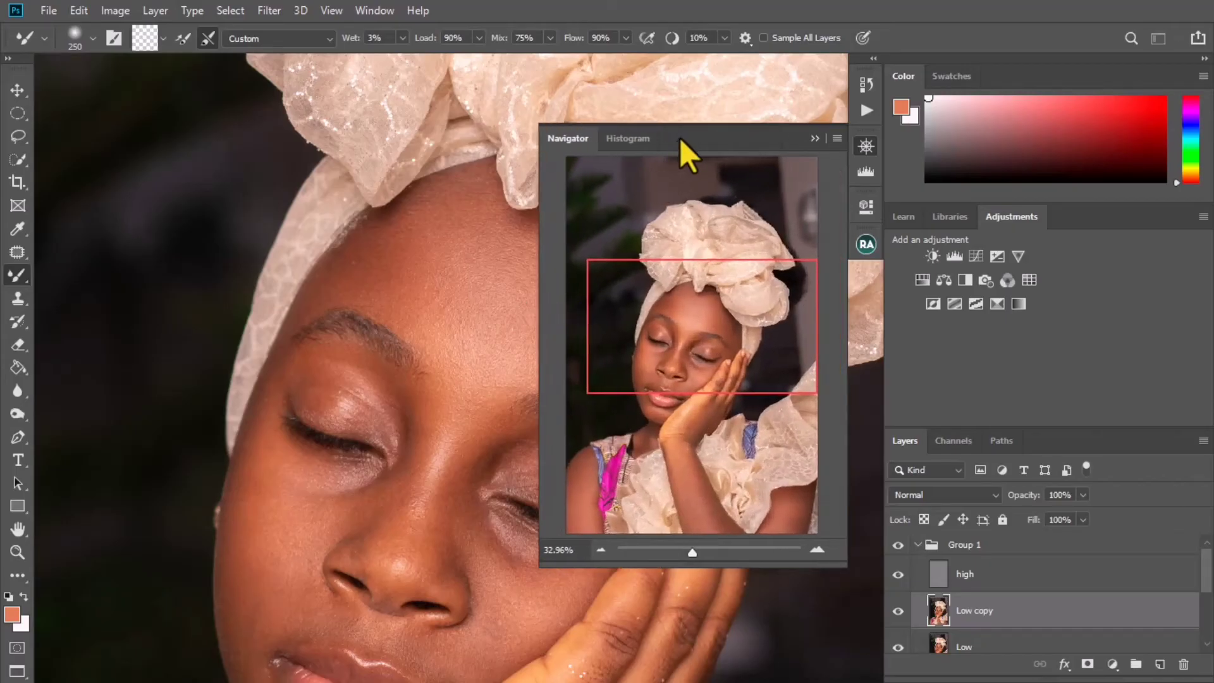
left_click_drag(680, 138, 1000, 131)
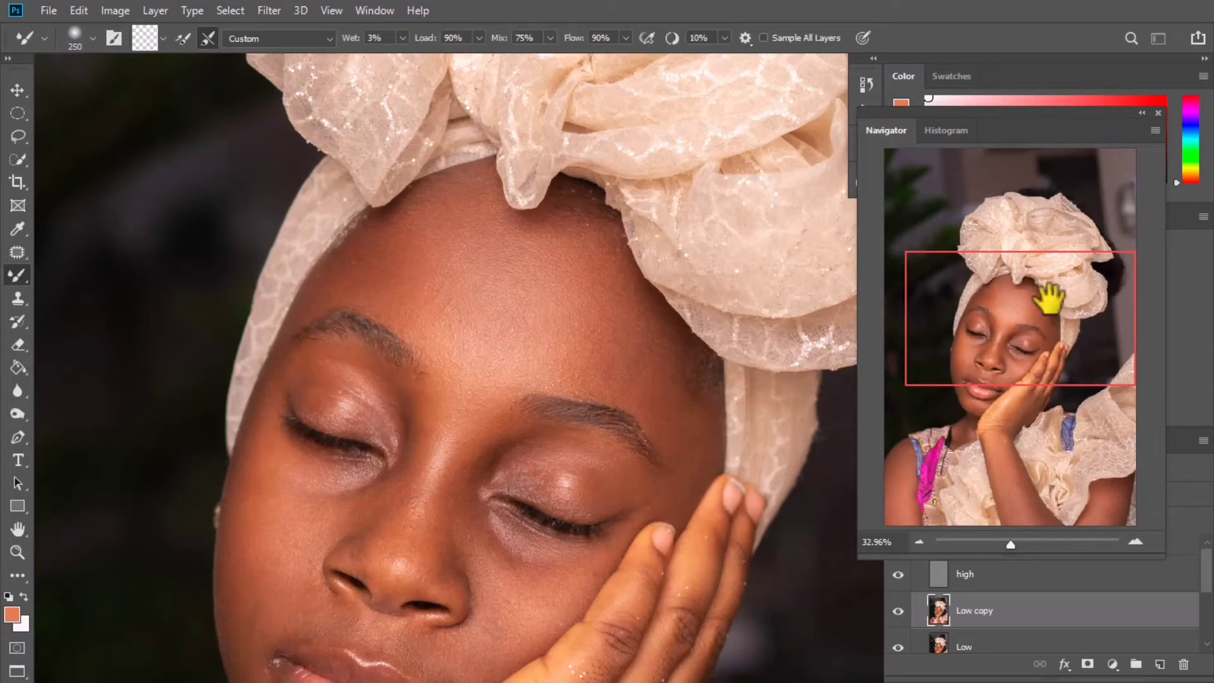
- Increase the Mixer Brush size to 700 pixels over a close-up of the forehead
scroll(451, 250, "down", 2)
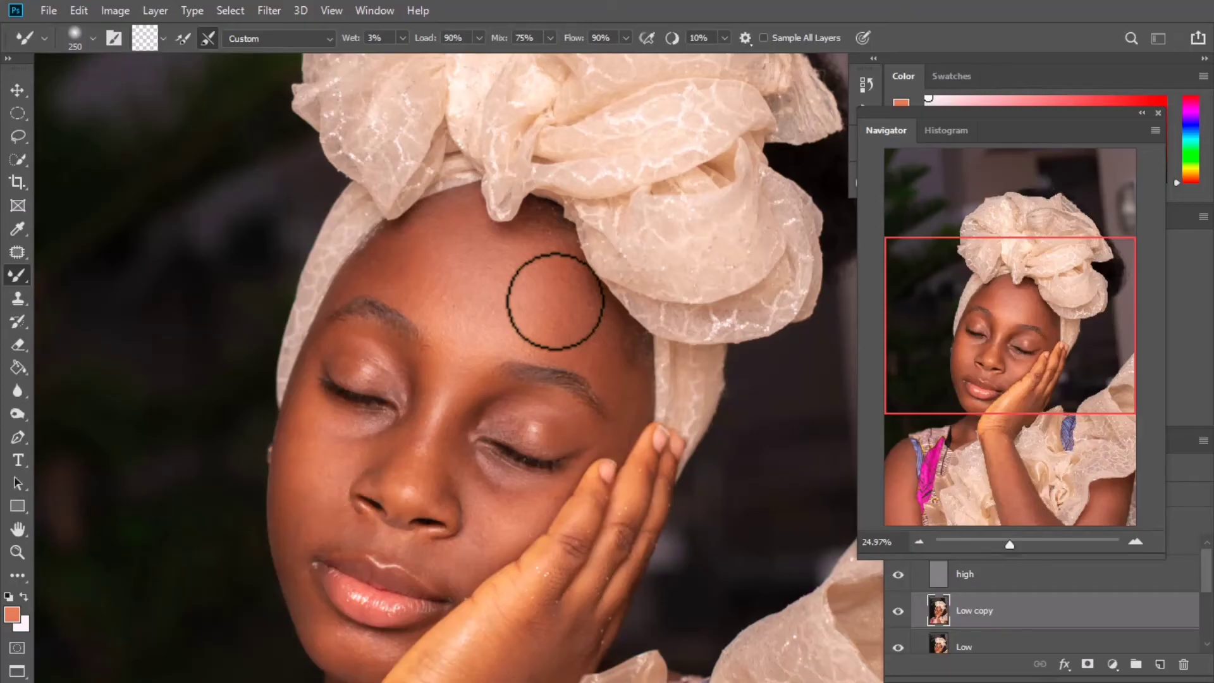
scroll(555, 301, "up", 3)
key("bracketright")
key("bracketright")
key("bracketright")
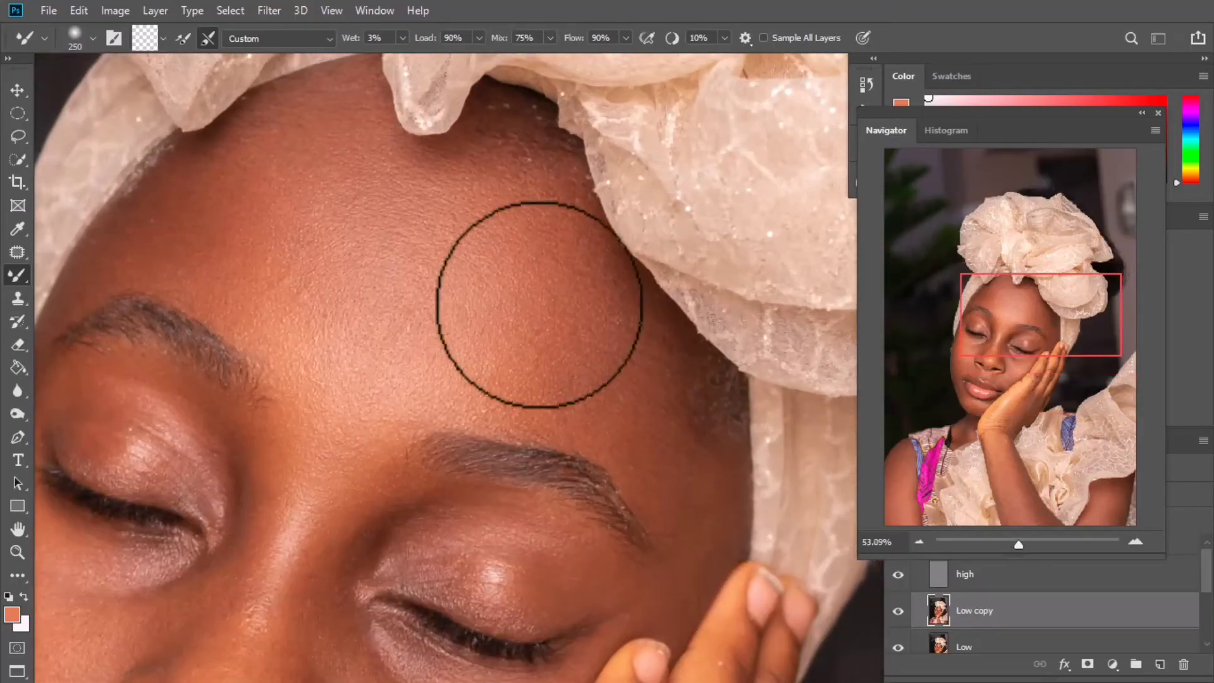
key("bracketright")
key("bracketright")
key("bracketright")
key("bracketright")
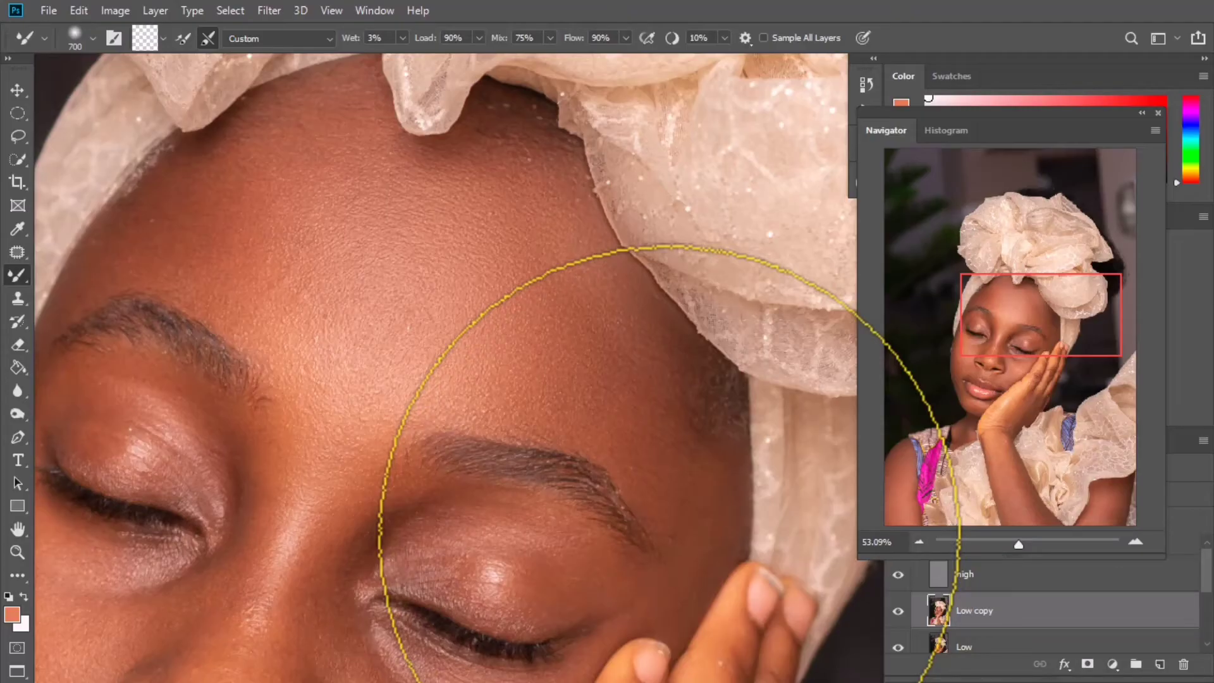
- Close the floating Navigator and reactivate the Mixer Brush for the Low copy layer
scroll(496, 354, "down", 3)
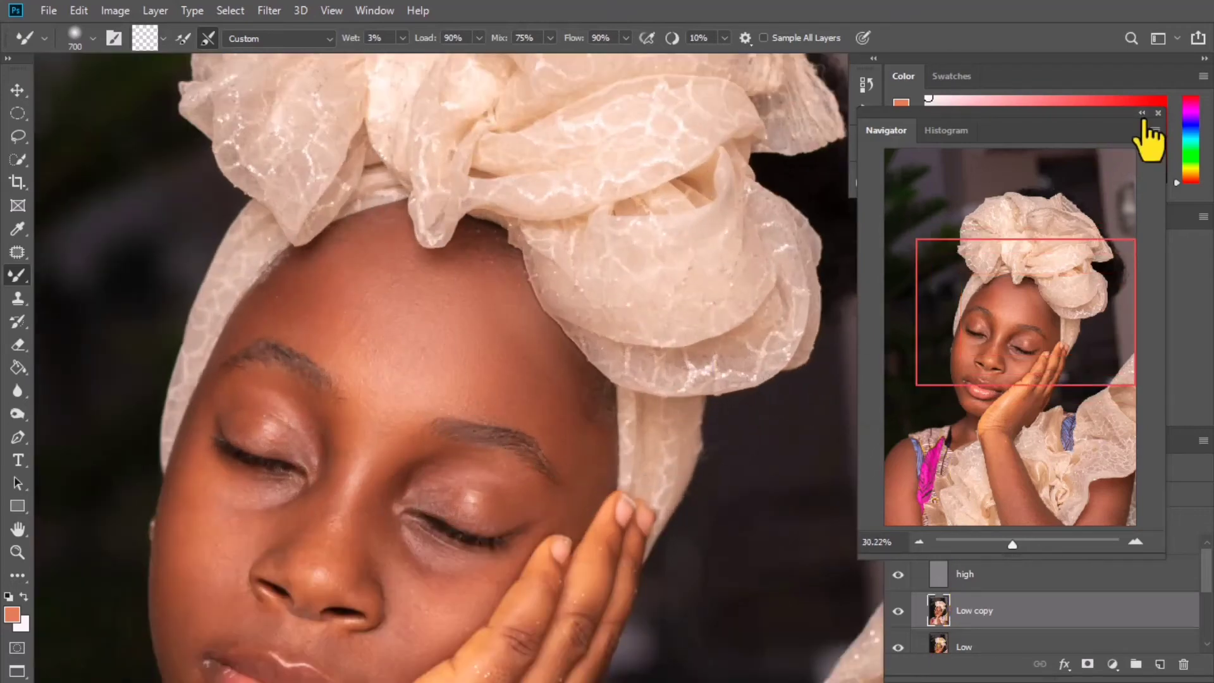
left_click(1158, 113)
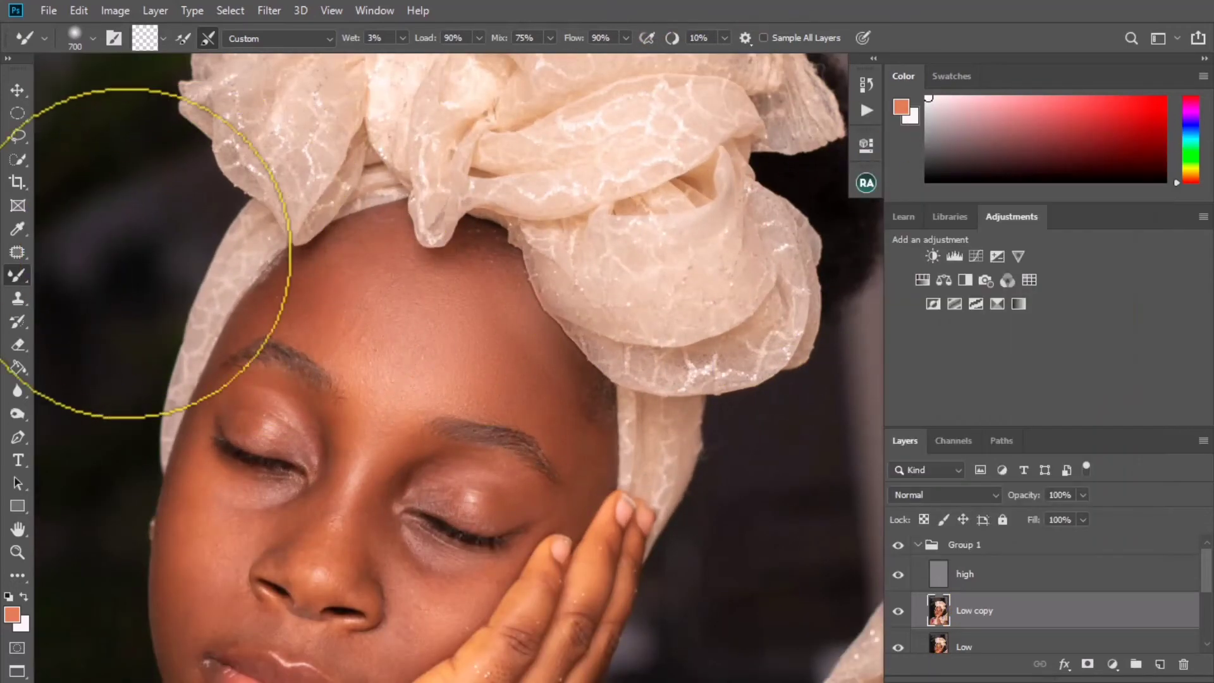
left_click(17, 252)
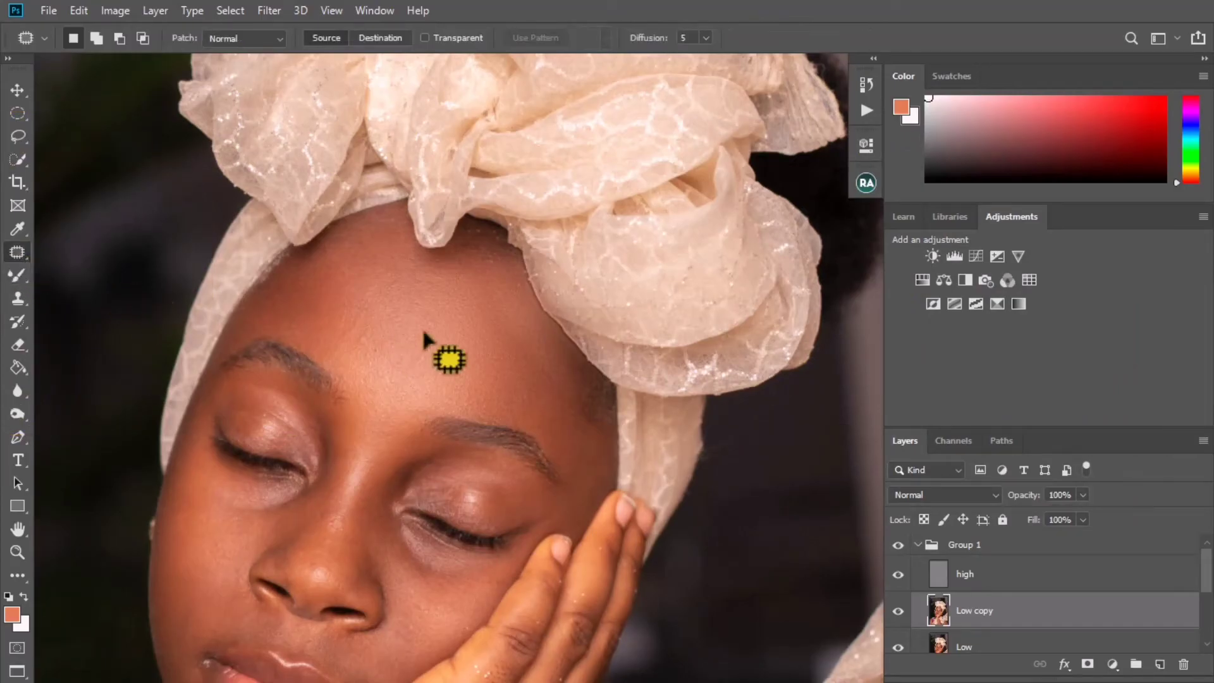
key("z")
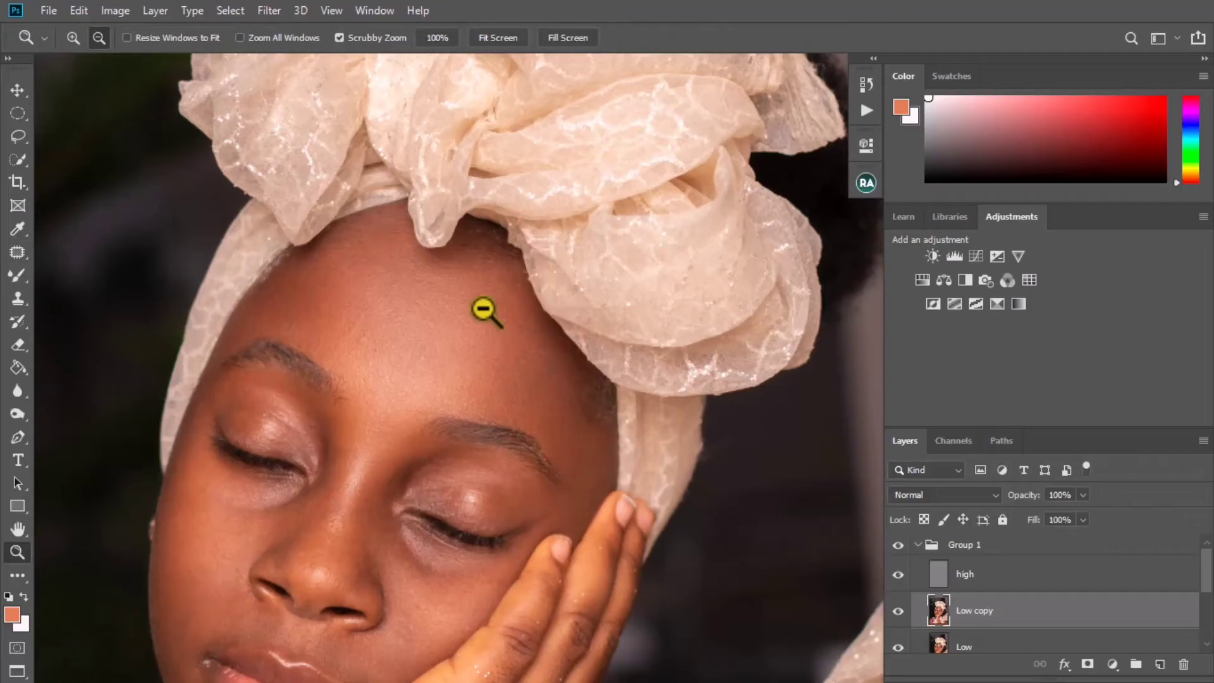
key("b")
key("space")
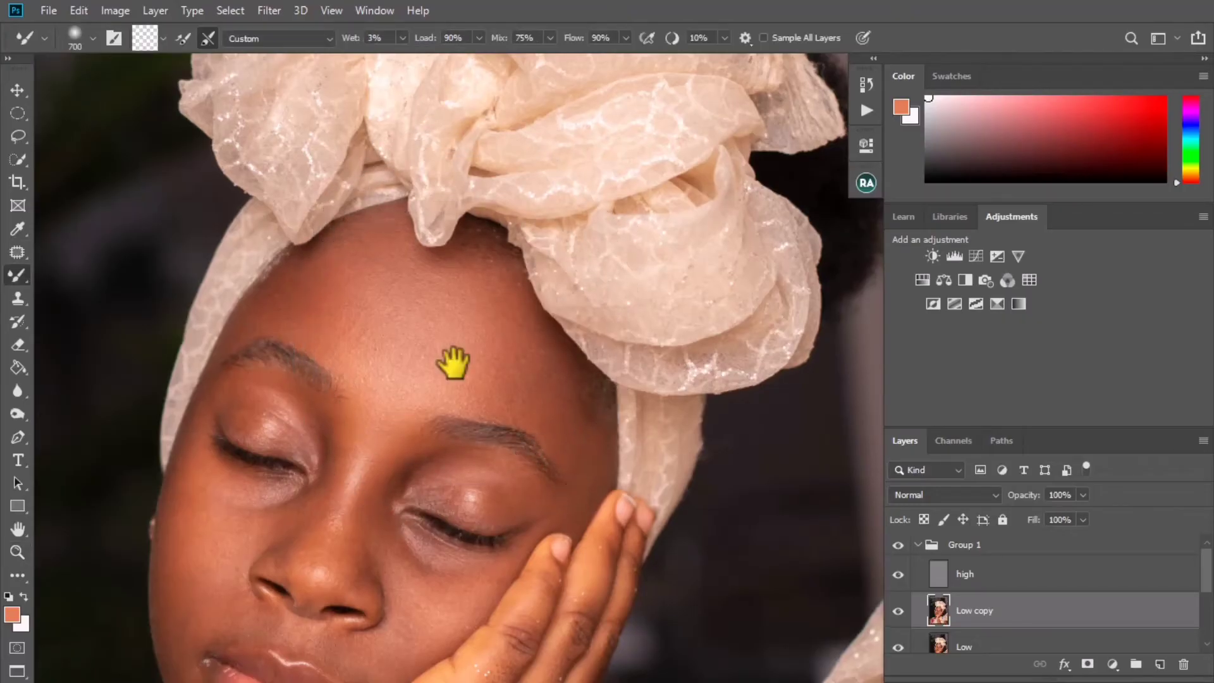
- Reduce the Mixer Brush to 100 pixels for the edge of the forehead above the photo's left eyebrow
left_click_drag(456, 361, 536, 370)
left_click(536, 369, "ctrl")
key("bracketleft")
key("bracketleft")
key("bracketleft")
key("bracketleft")
key("bracketleft")
key("bracketleft")
key("bracketleft")
key("bracketleft")
key("bracketleft")
key("bracketleft")
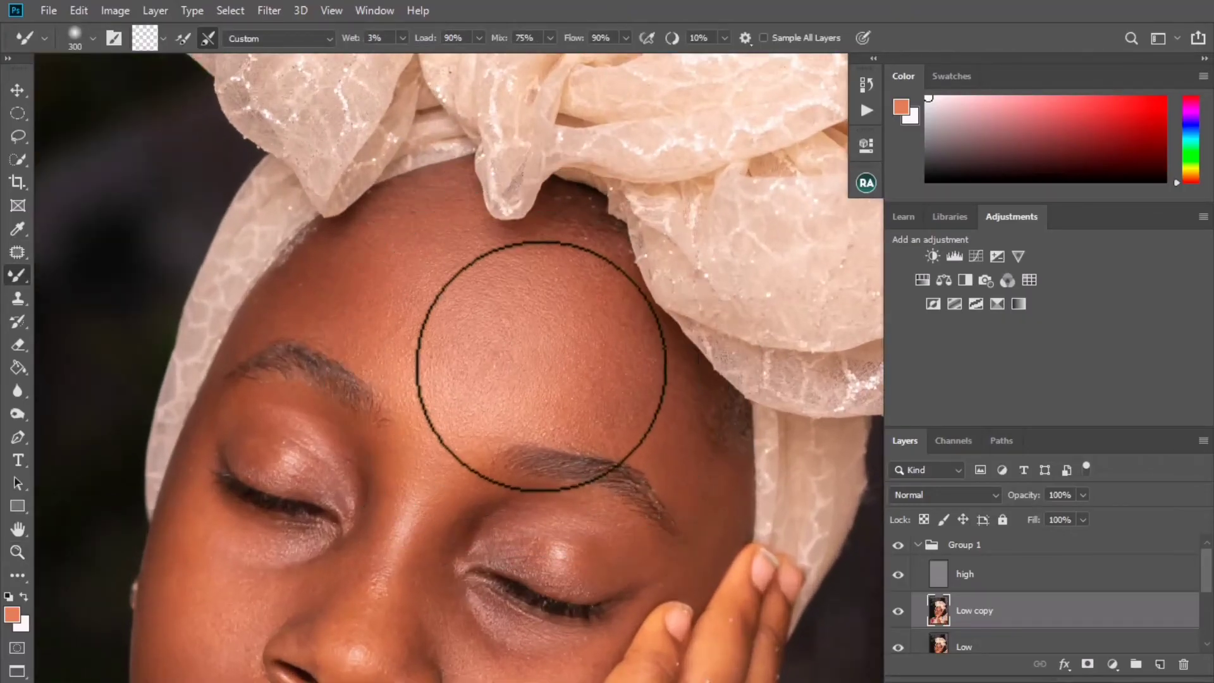
right_click(292, 303)
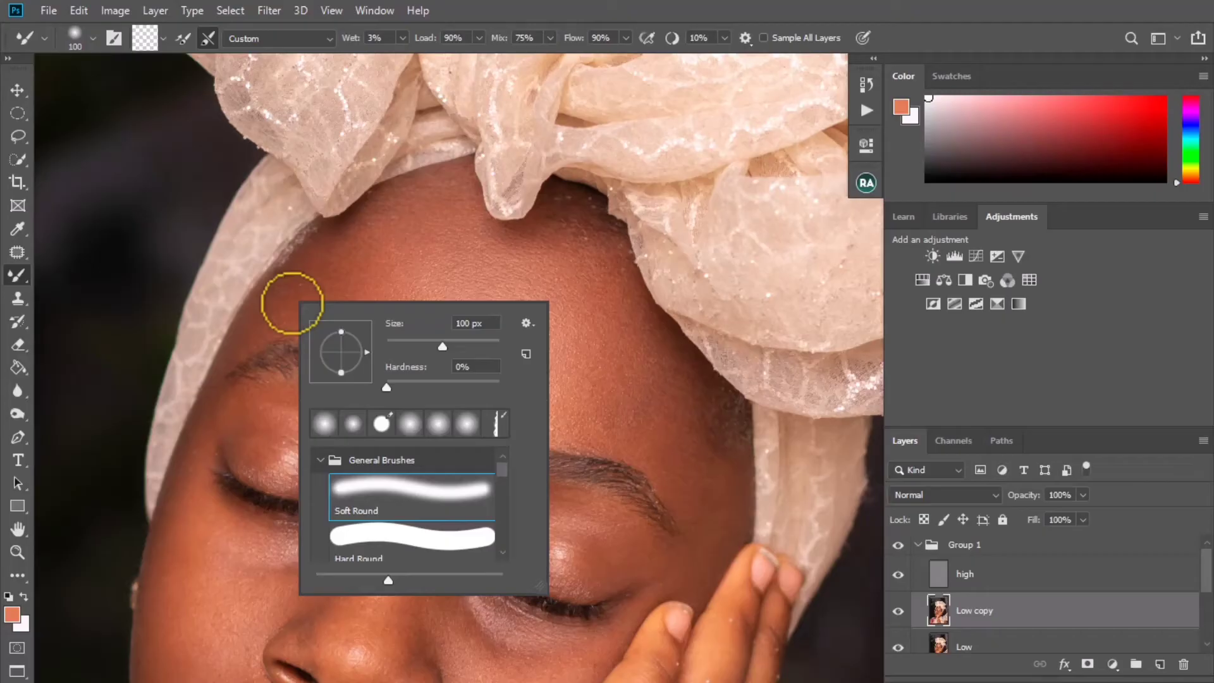
left_click(292, 303)
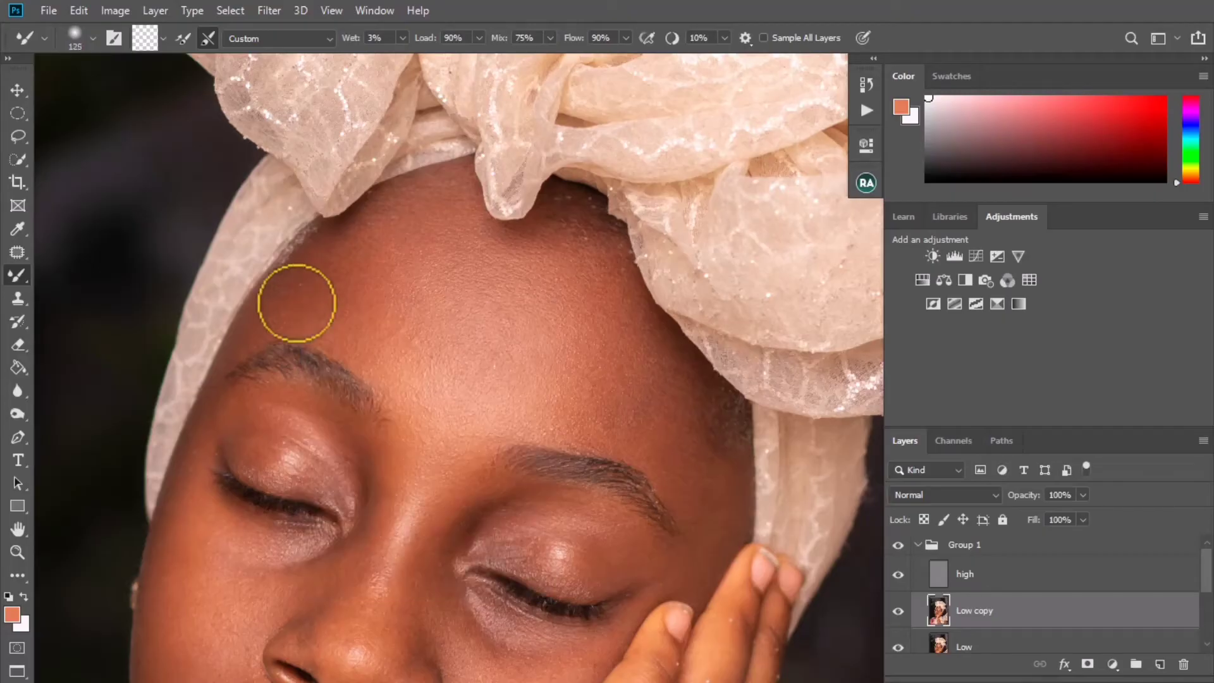
- Enlarge the Mixer Brush to 300 pixels while working inward from the temple on the photo's left side
key("bracketright")
key("bracketright")
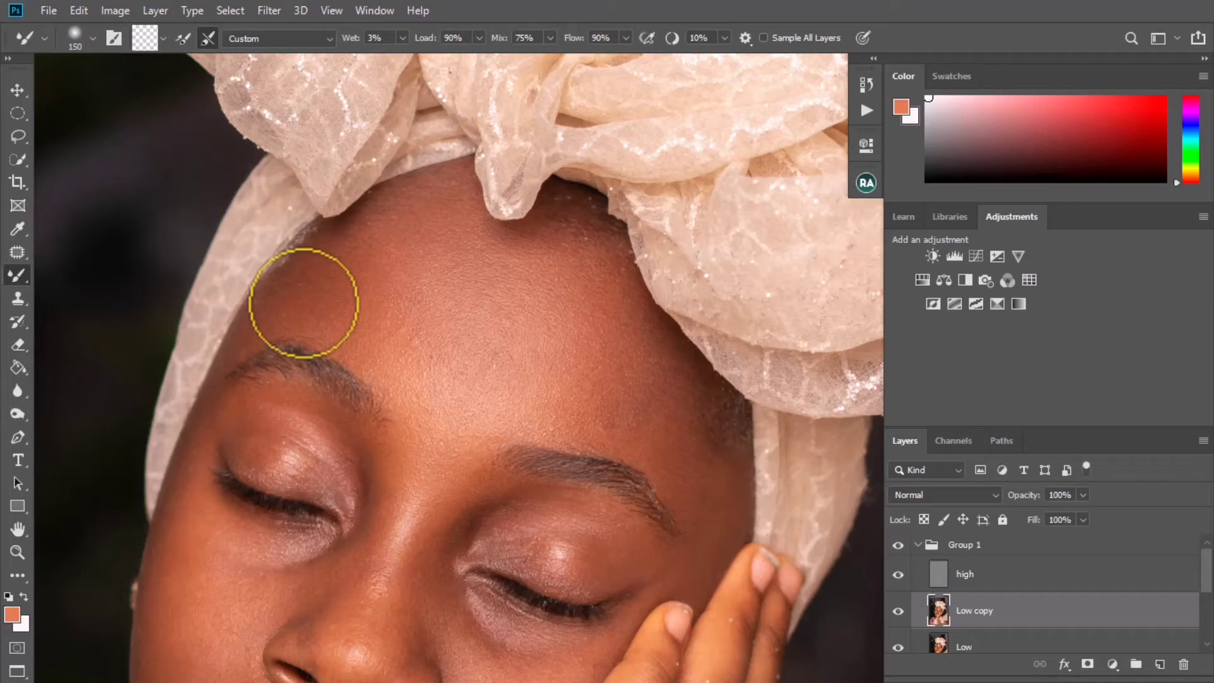
key("bracketleft")
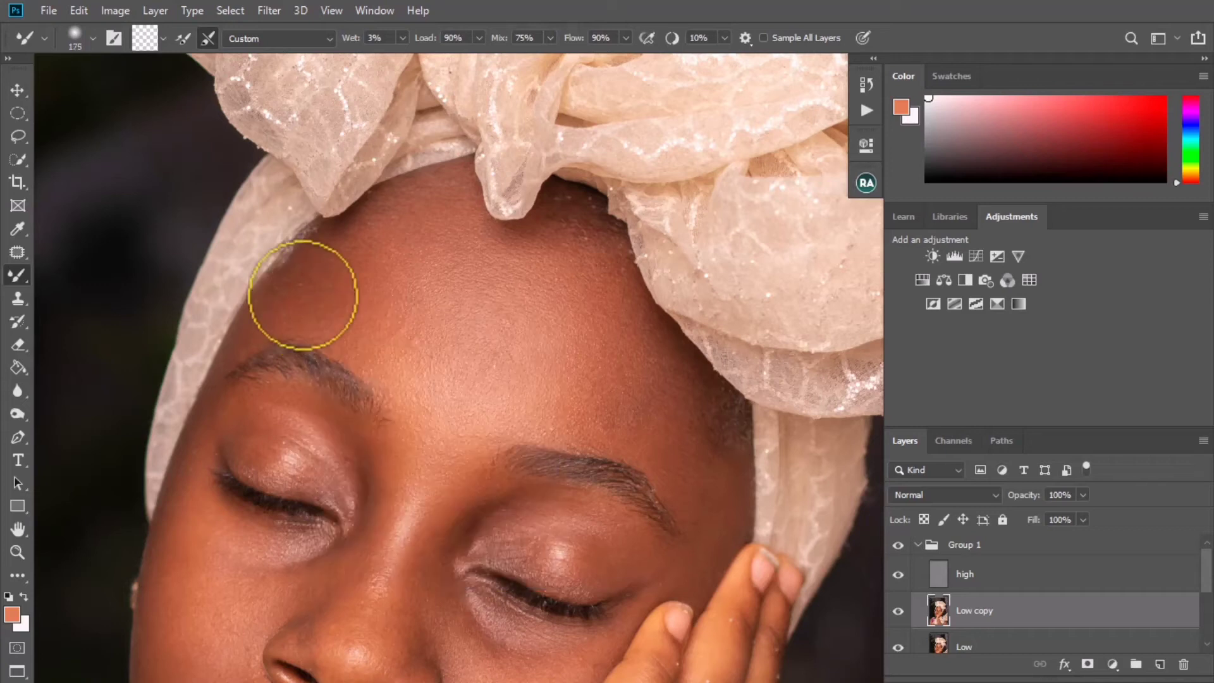
key("bracketright")
key("bracketright")
key("bracketright")
key("bracketright")
key("bracketright")
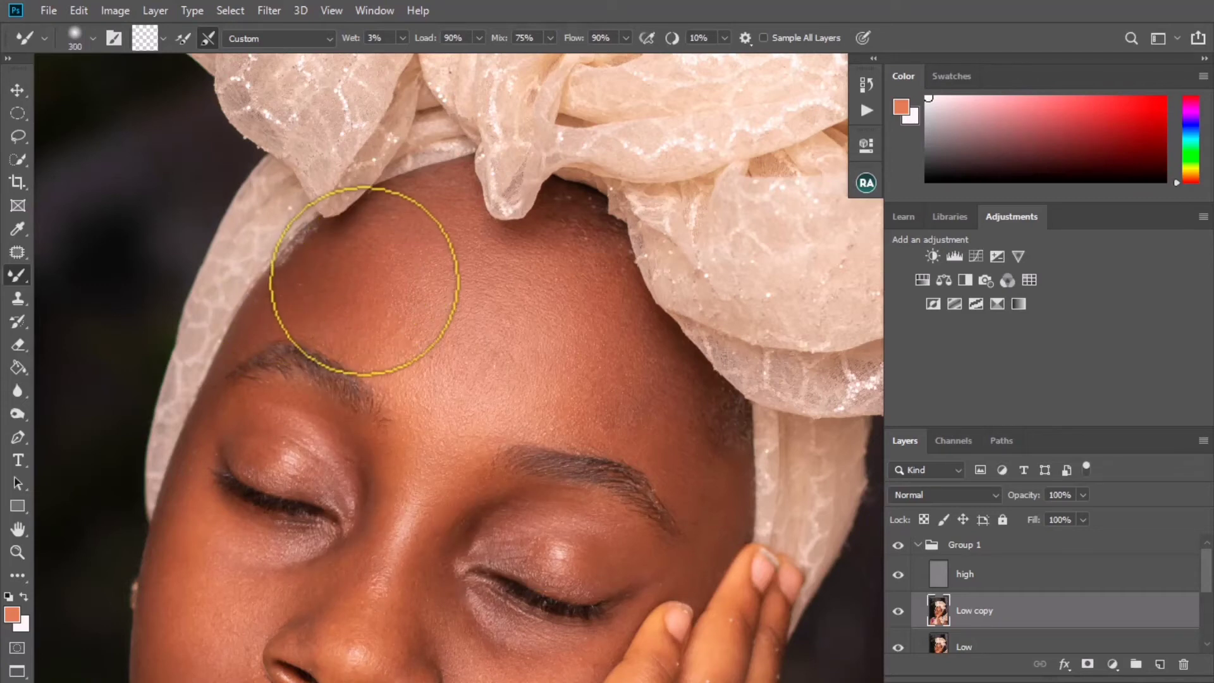
- Blend the skin tones between the photo's left eyebrow and the headwrap with vertical Mixer Brush strokes
mouse_move(383, 310)
left_mouse_down()
mouse_move(395, 336)
mouse_move(407, 325)
mouse_move(379, 256)
left_mouse_up()
key("bracketright")
key("bracketright")
mouse_move(419, 217)
left_mouse_down()
mouse_move(393, 331)
mouse_move(433, 320)
mouse_move(419, 300)
left_mouse_up()
key("bracketleft")
key("bracketleft")
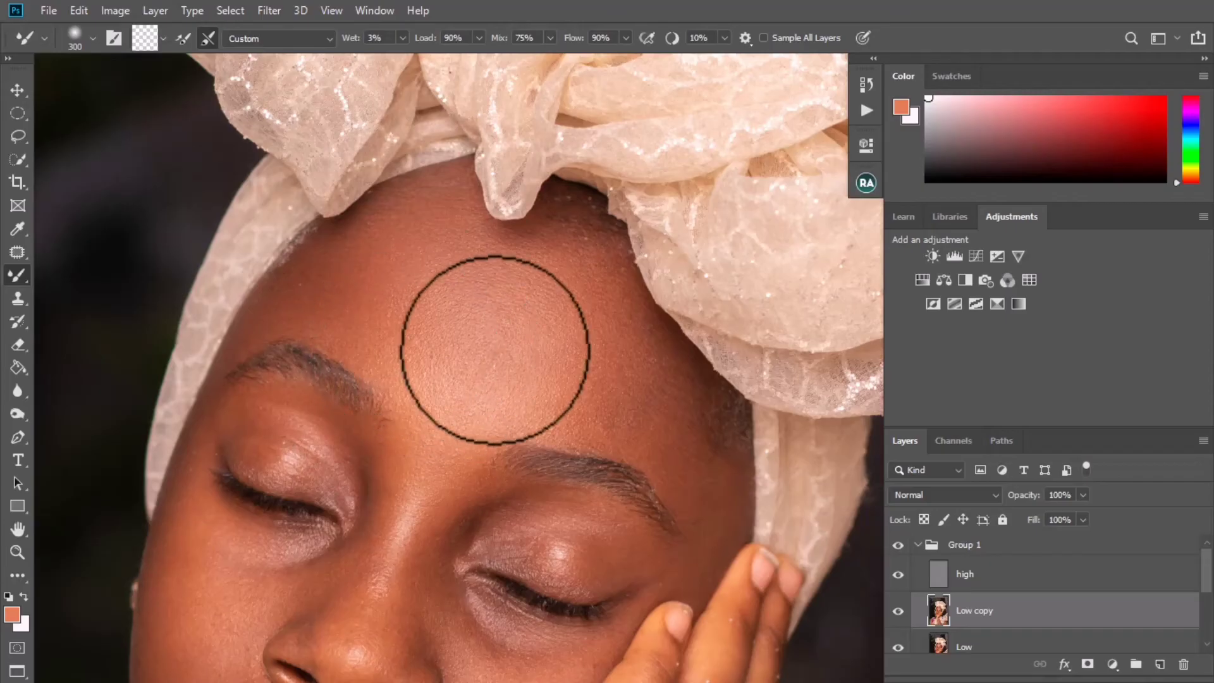
- Blend the forehead above the photo's right eyebrow with the Mixer Brush enlarged to 400 pixels
scroll(495, 351, "down", 1)
key("bracketleft")
key("bracketleft")
key("bracketleft")
key("bracketleft")
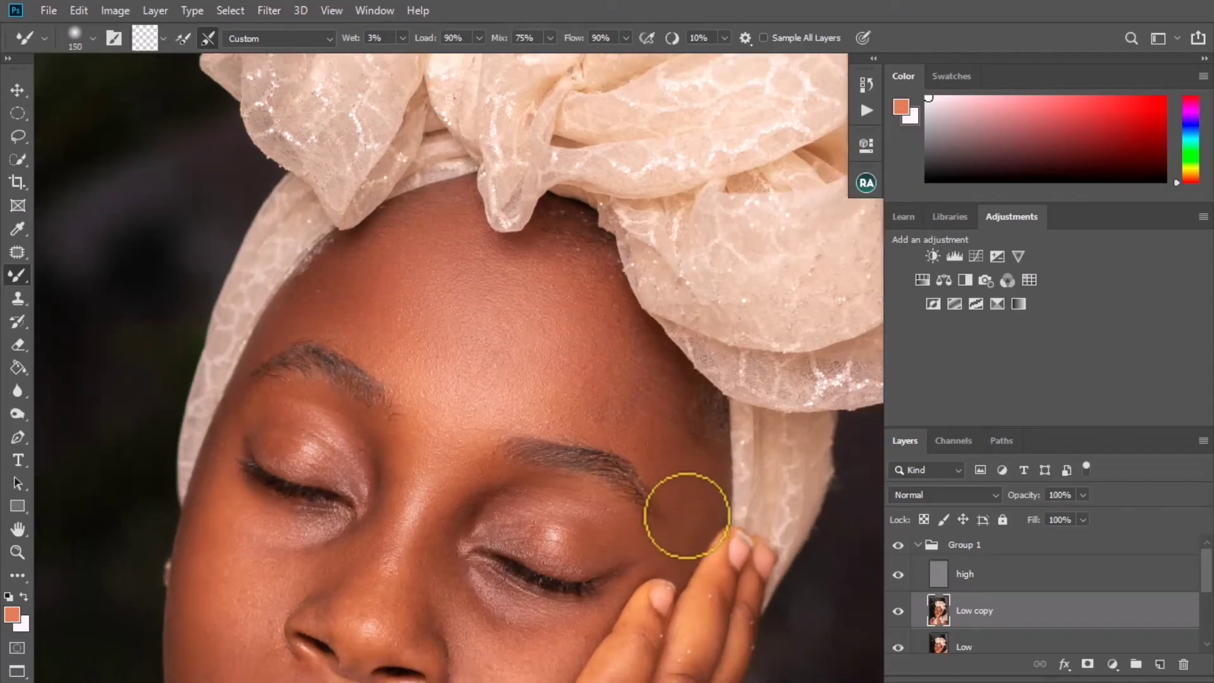
key("bracketright")
key("bracketright")
key("bracketright")
key("bracketright")
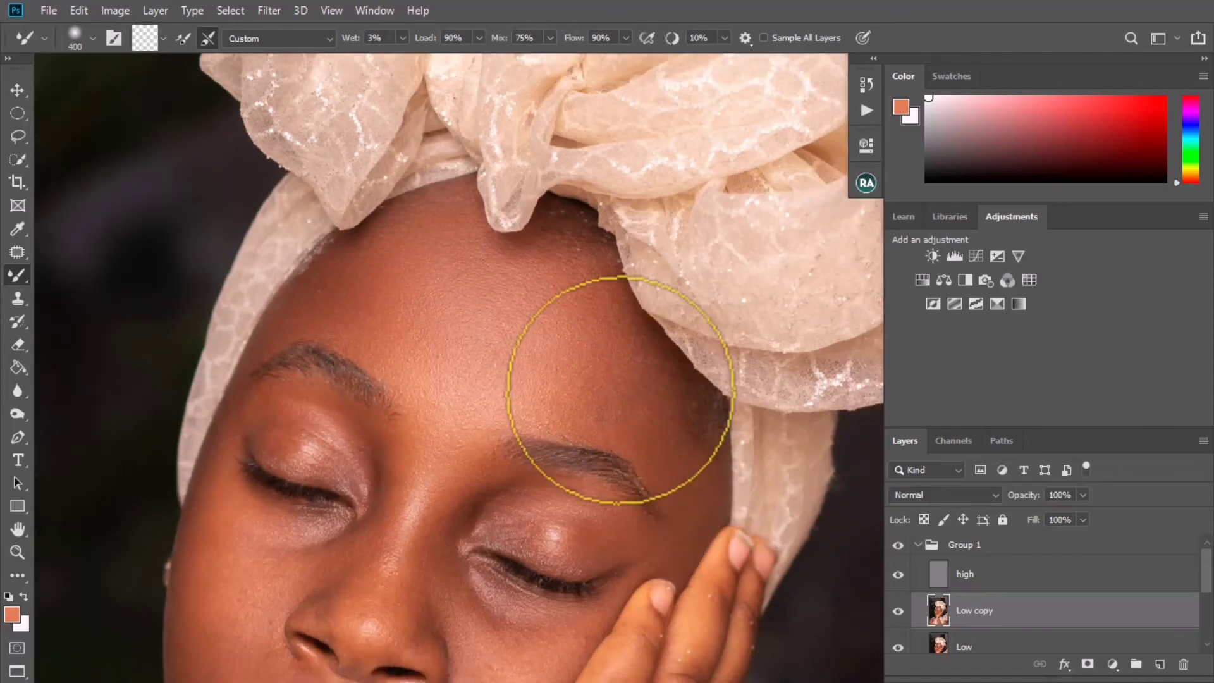
mouse_move(599, 340)
left_mouse_down()
mouse_move(618, 388)
mouse_move(529, 387)
mouse_move(561, 353)
left_mouse_up()
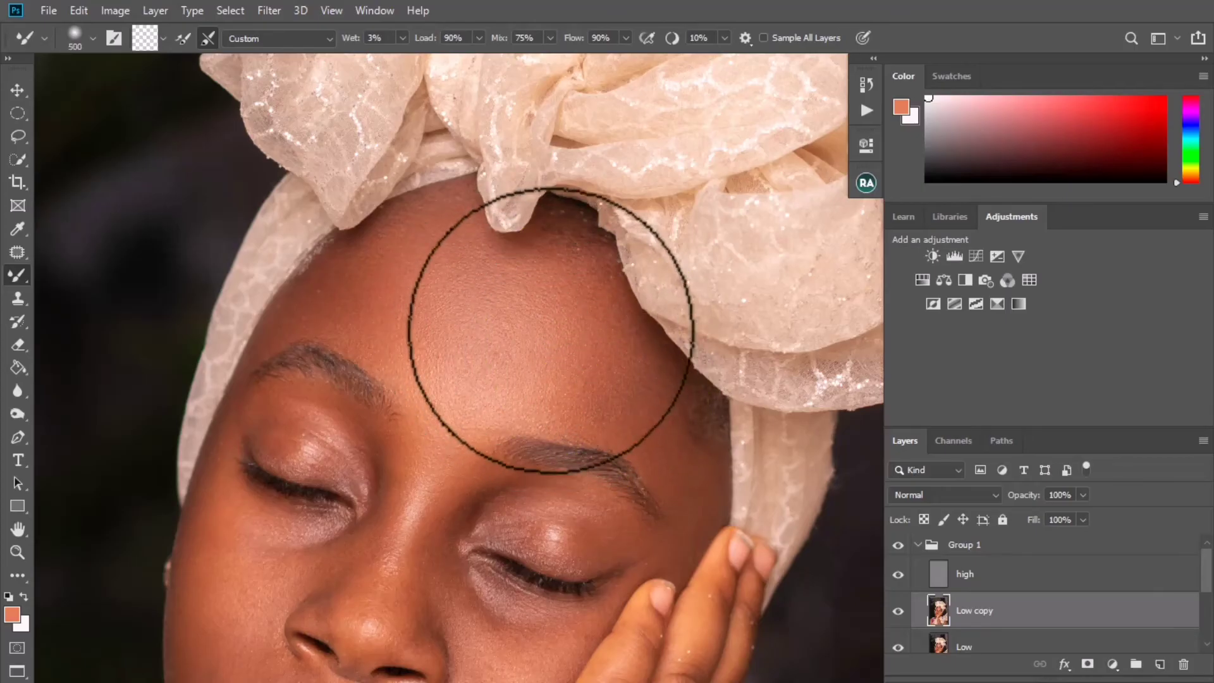
- Smooth the forehead from its central highlight toward the photo's left side, varying the Mixer Brush size up to 600 pixels
key("bracketleft")
key("bracketright")
key("bracketright")
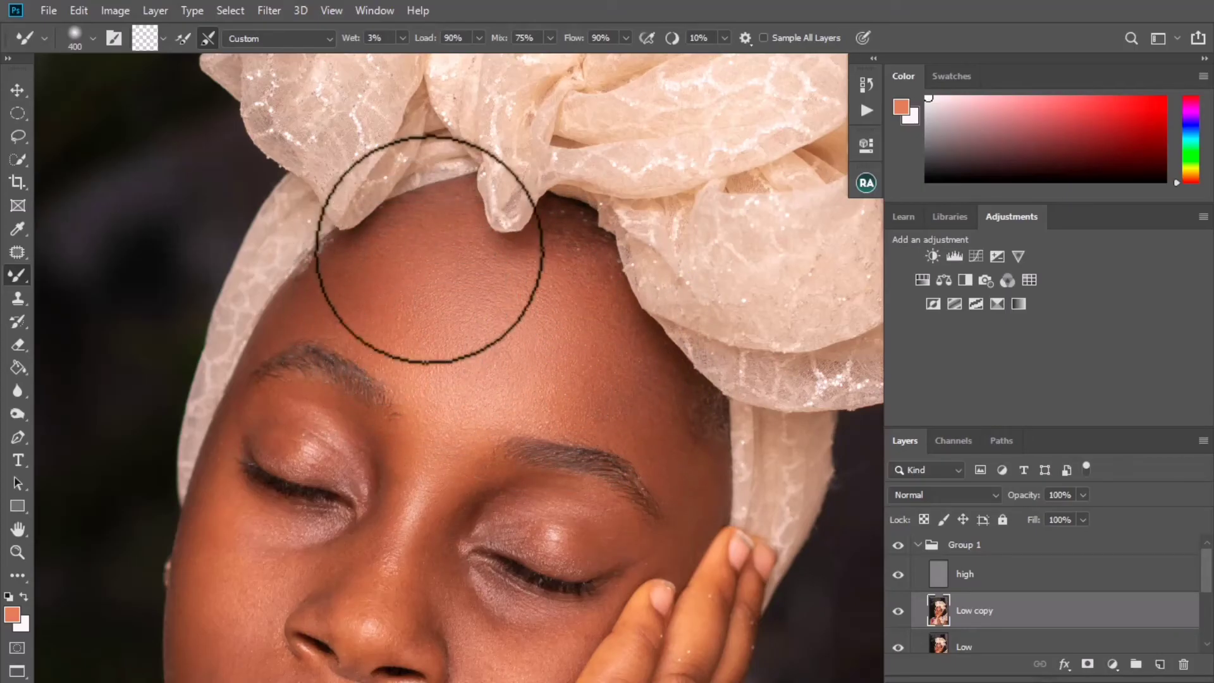
key("bracketright")
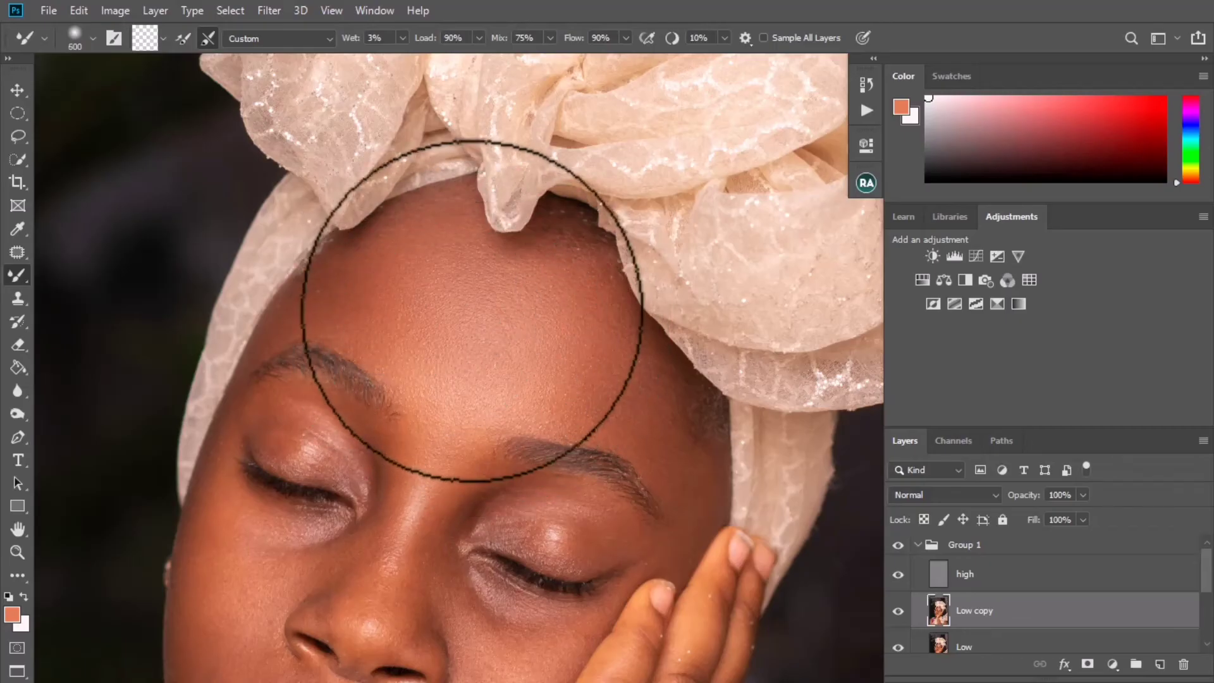
key("bracketleft")
key("bracketleft")
key("bracketleft")
left_click_drag(392, 289, 389, 289)
key("bracketright")
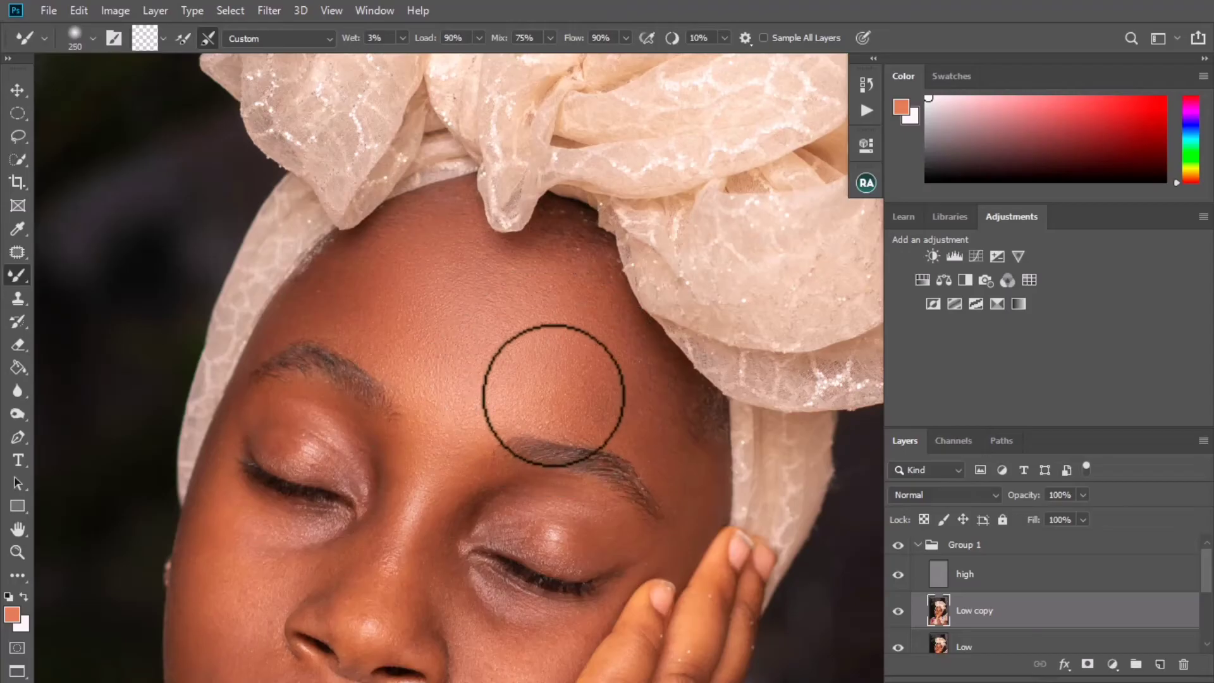
- Blend the upper forehead just below the headwrap, reducing the Mixer Brush from 500 to 200 pixels
key("bracketright")
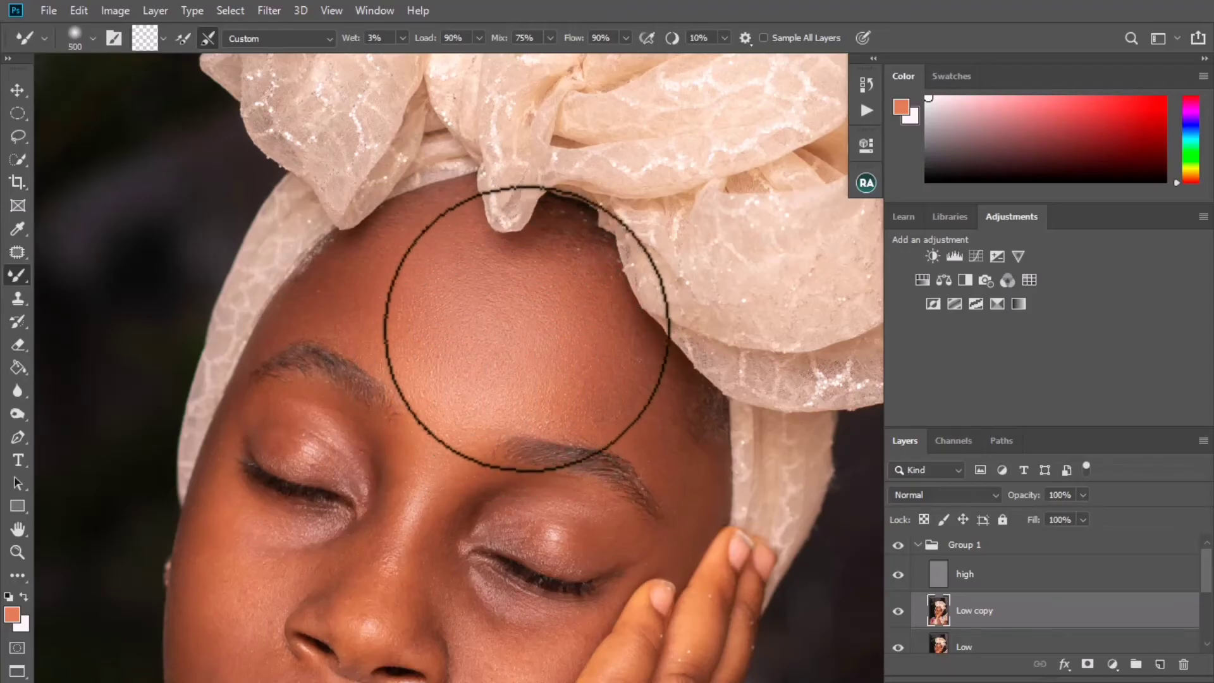
key("bracketleft")
key("bracketleft")
key("bracketleft")
mouse_move(405, 256)
left_mouse_down()
mouse_move(392, 243)
mouse_move(438, 260)
left_mouse_up()
scroll(474, 304, "down", 4)
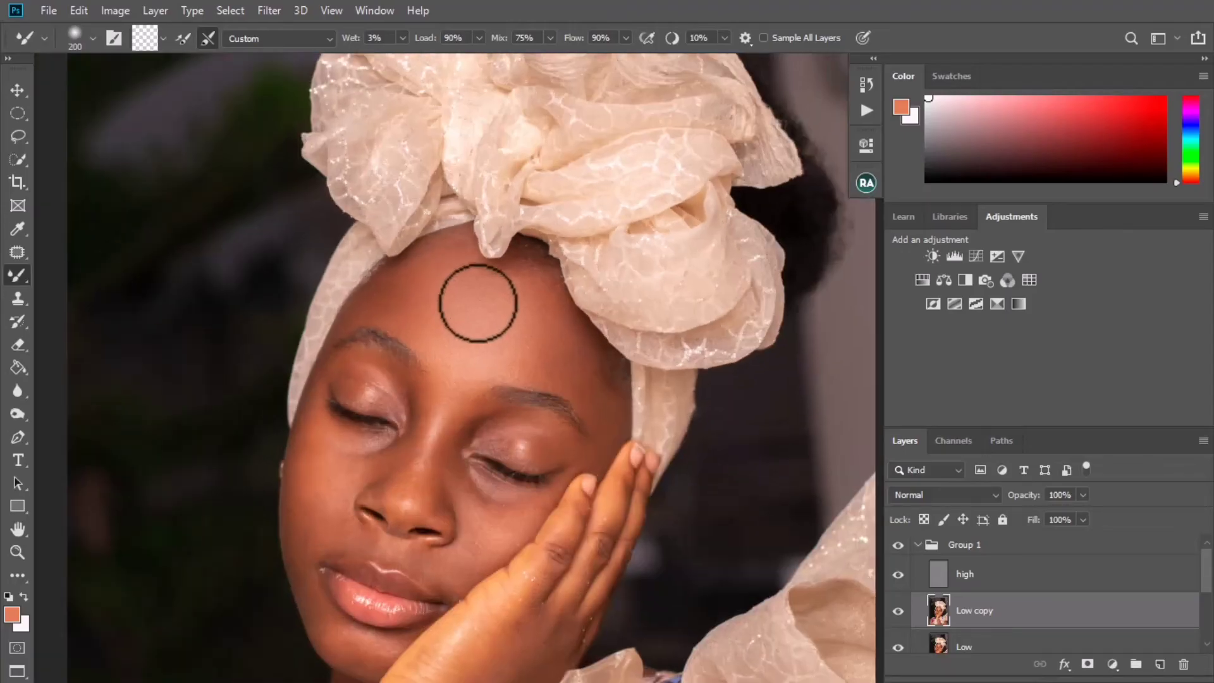
- Smooth the outer forehead beside the photo's right eyebrow with a smaller Mixer Brush
scroll(545, 344, "up", 3)
key("bracketleft")
key("bracketleft")
mouse_move(618, 420)
left_mouse_down()
mouse_move(649, 453)
mouse_move(601, 376)
left_mouse_up()
- Set the Mixer Brush to 400 pixels and blend the tones across the middle of the forehead
key("bracketright")
key("bracketright")
key("bracketright")
key("bracketright")
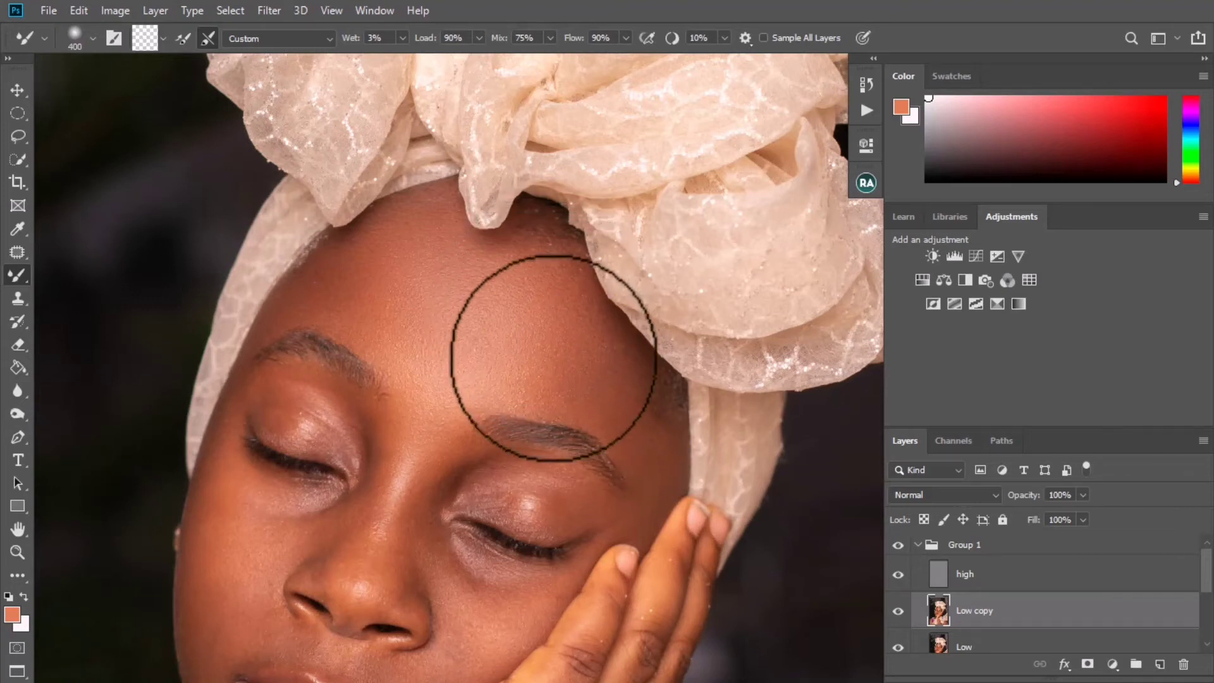
mouse_move(556, 362)
left_mouse_down()
mouse_move(548, 387)
mouse_move(453, 379)
left_mouse_up()
key("bracketleft")
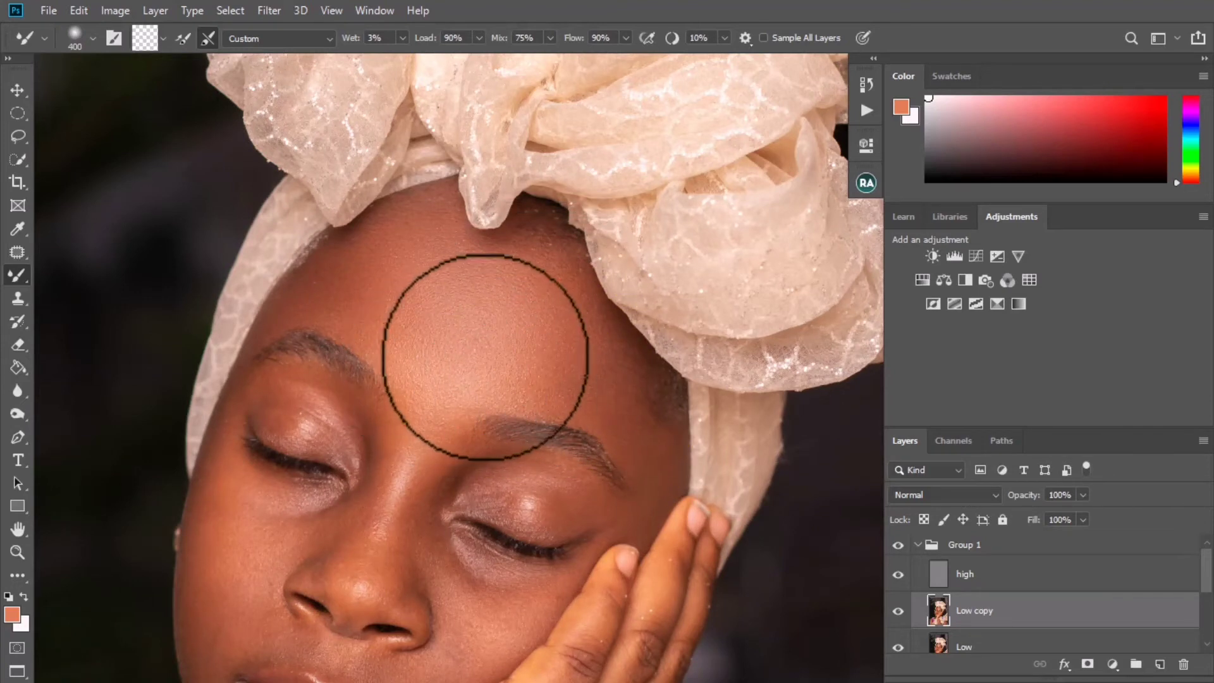
- Blend from the photo's left temple toward the upper forehead, then enlarge the Mixer Brush to 500 pixels
key("bracketleft")
mouse_move(272, 296)
left_mouse_down()
mouse_move(299, 295)
mouse_move(262, 335)
mouse_move(382, 304)
mouse_move(376, 268)
mouse_move(398, 236)
mouse_move(430, 264)
left_mouse_up()
key("bracketleft")
key("bracketright")
key("bracketright")
key("bracketright")
key("bracketright")
key("bracketleft")
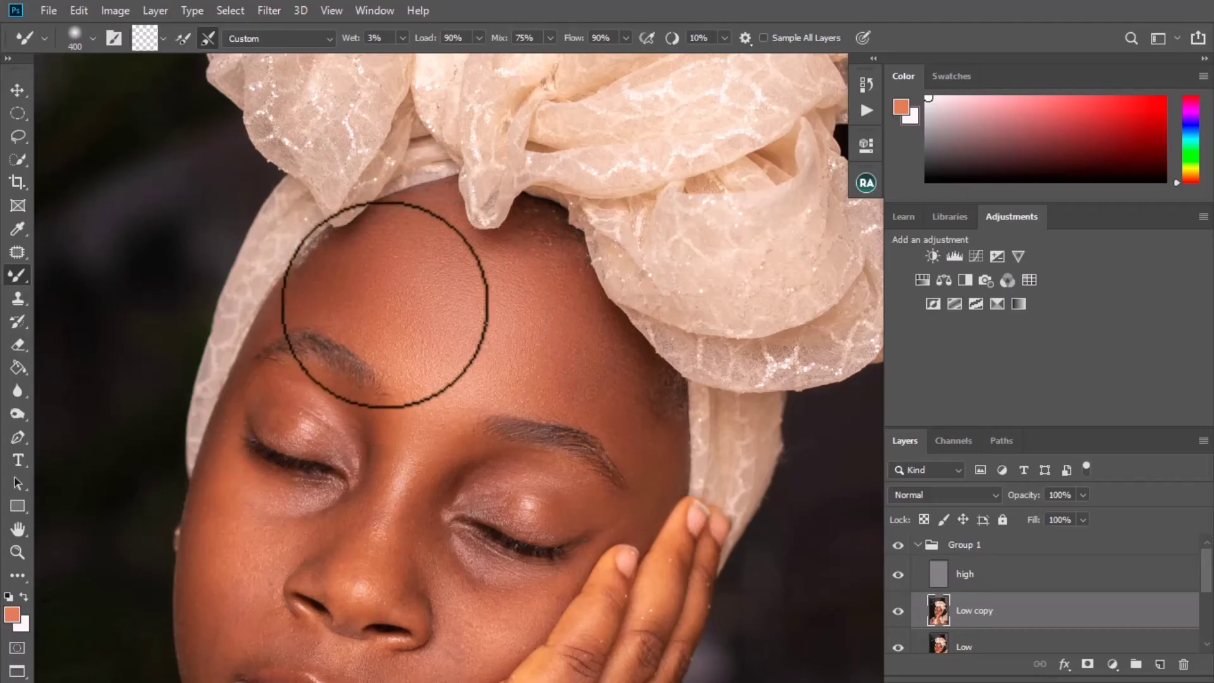
key("bracketleft")
key("bracketright")
key("bracketright")
- Compare the forehead with the Low copy layer hidden and shown, both from afar and in close-up
scroll(530, 373, "down", 3)
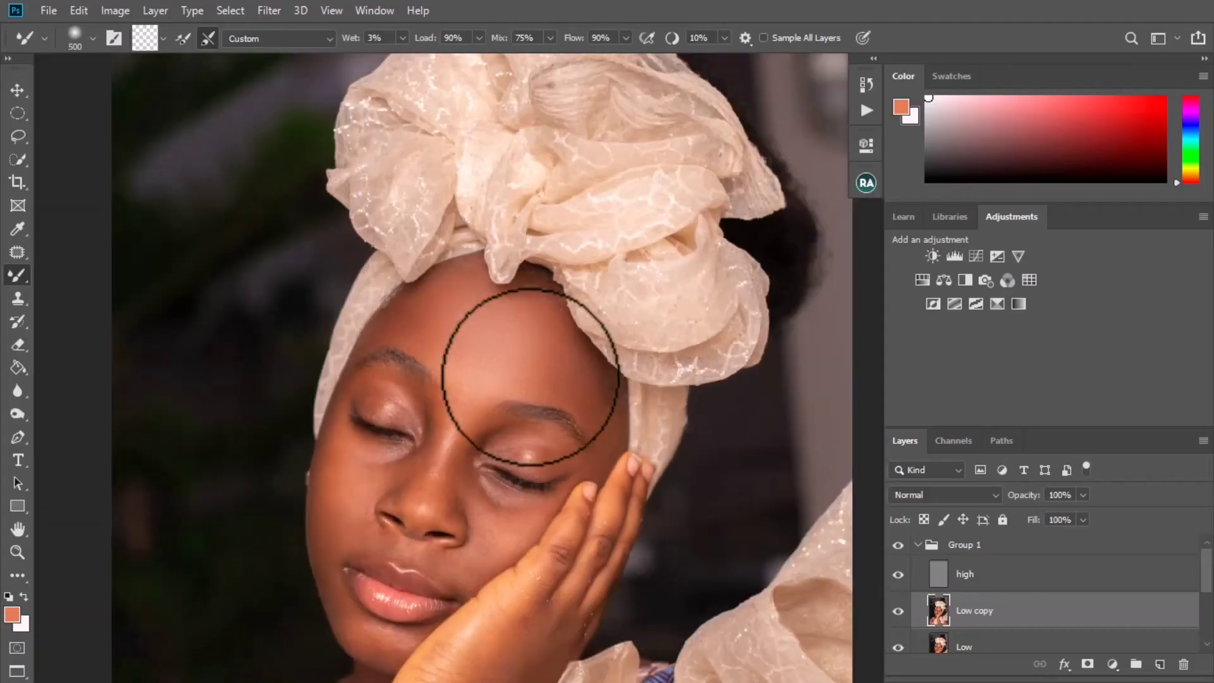
scroll(528, 376, "up", 1)
left_click(898, 611)
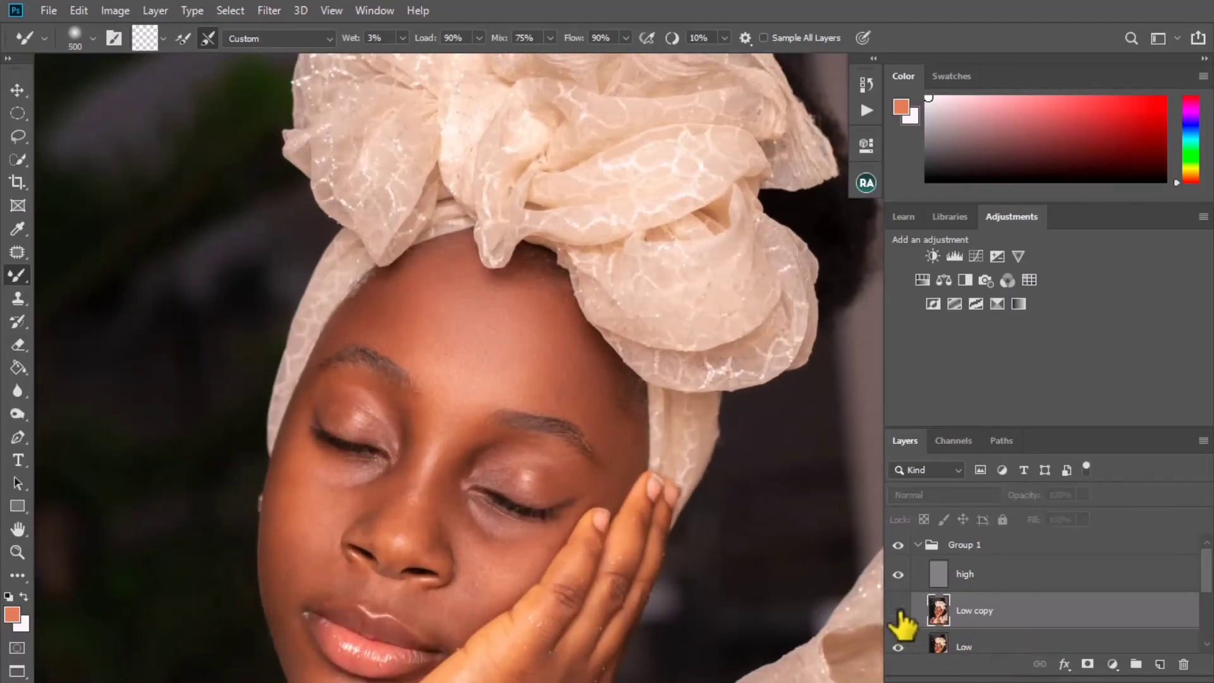
scroll(589, 373, "up", 1)
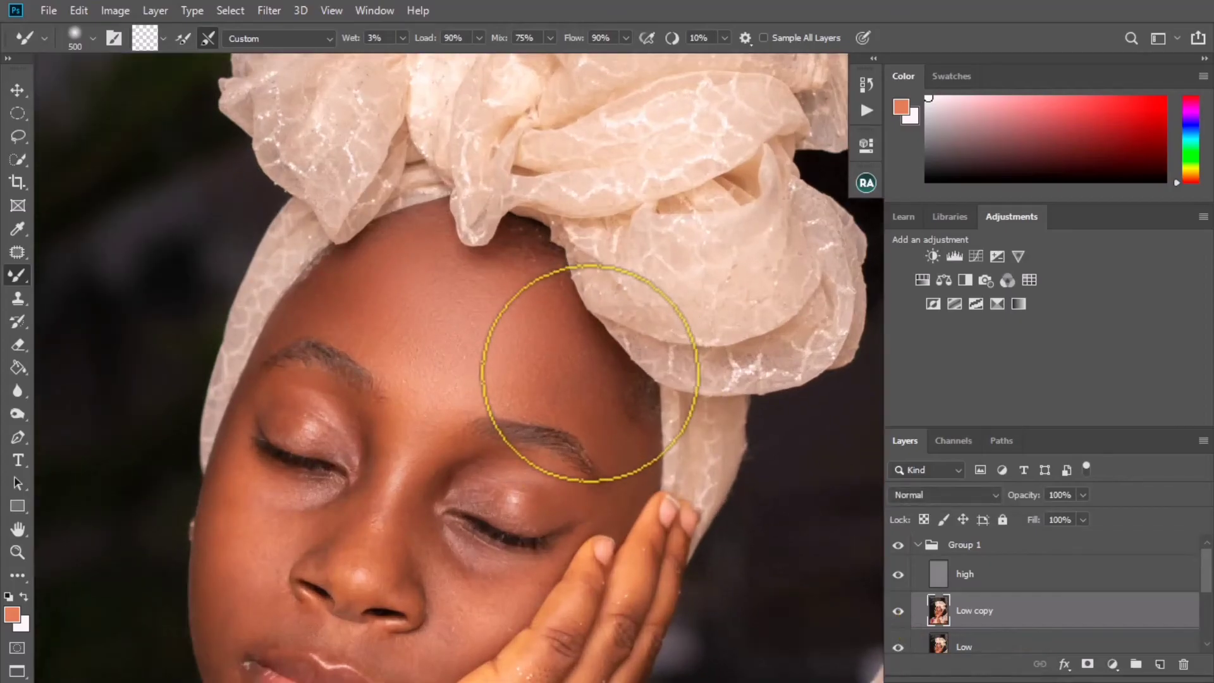
scroll(589, 373, "down", 3)
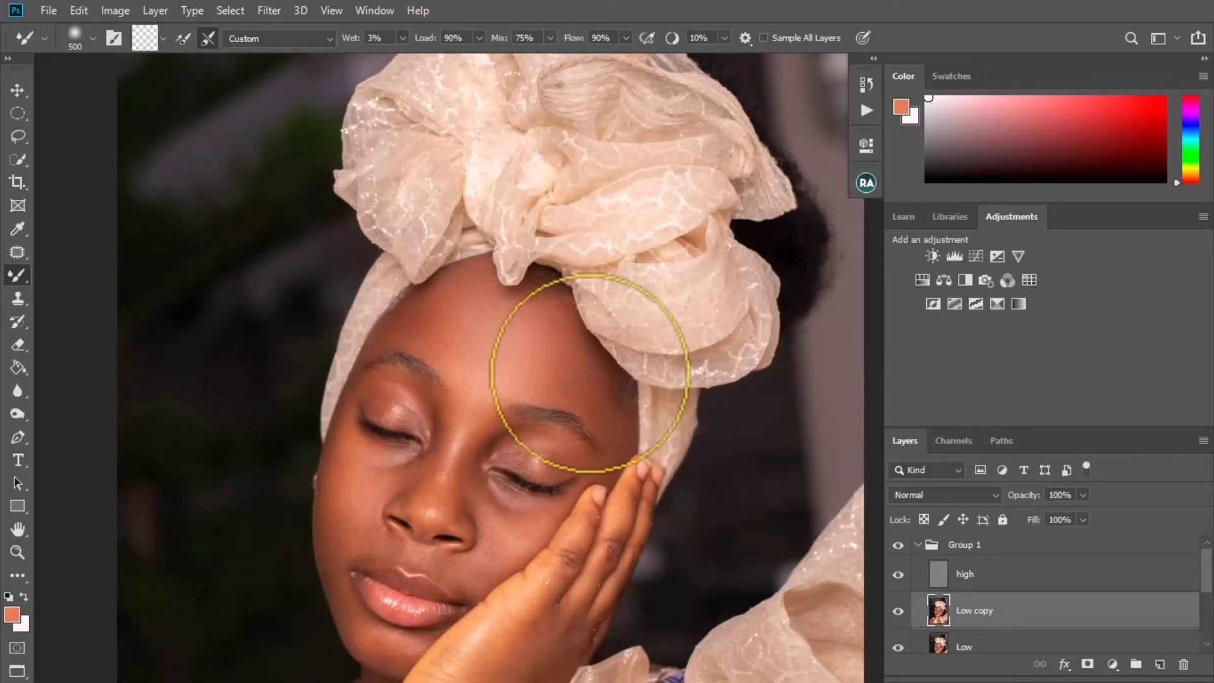
scroll(589, 373, "up", 2)
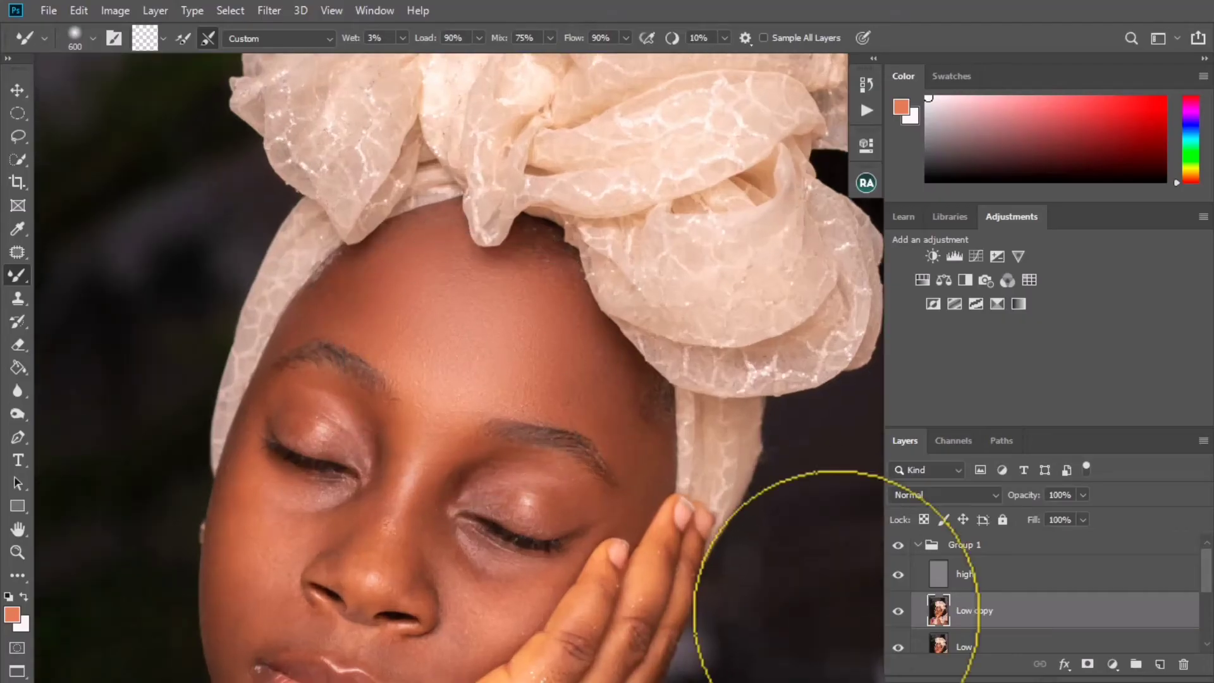
left_click(897, 610)
left_click(896, 611)
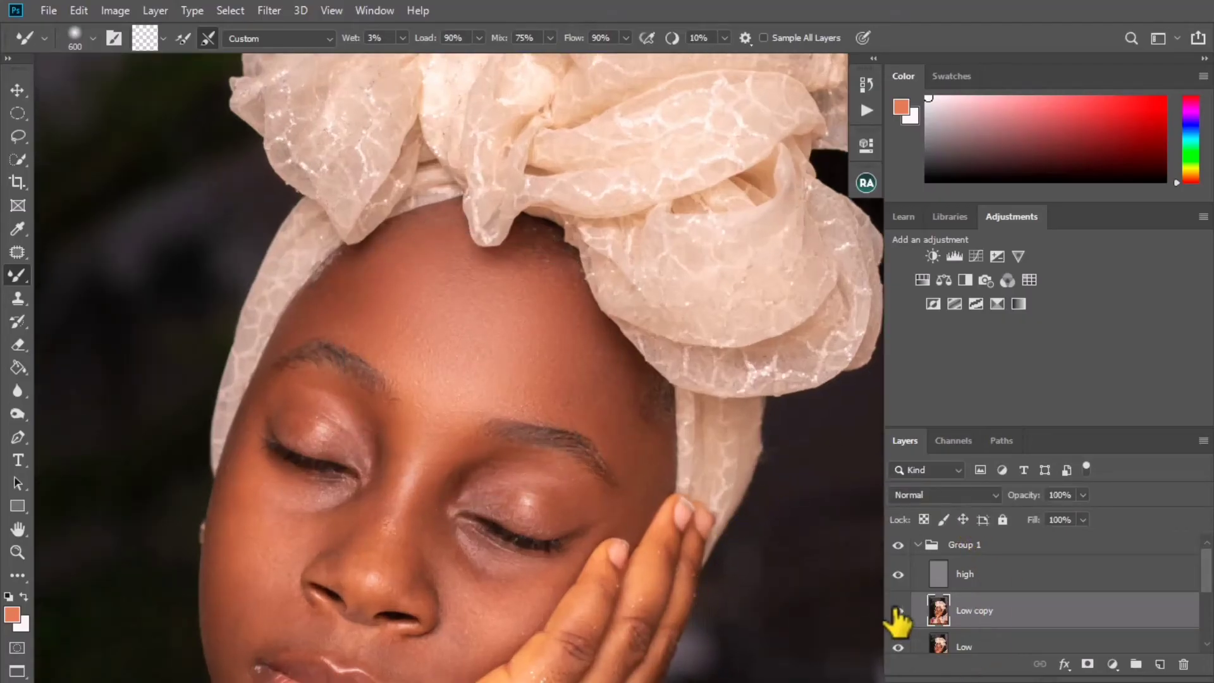
scroll(590, 305, "up", 3)
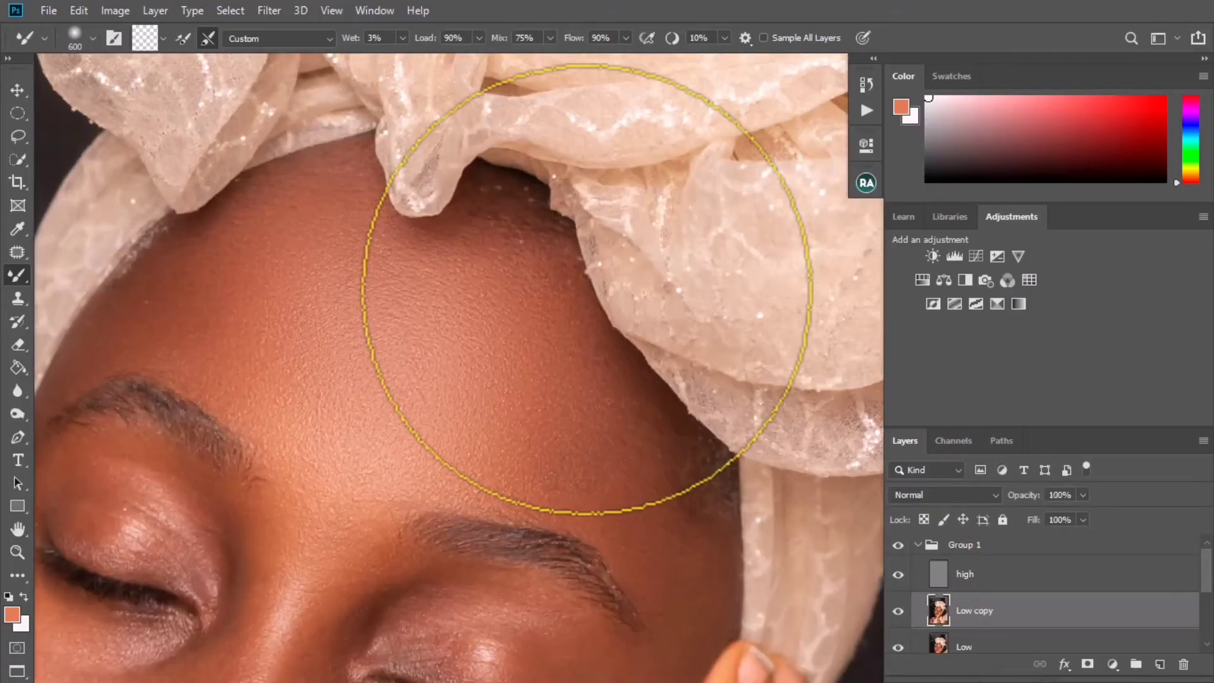
left_click(897, 610)
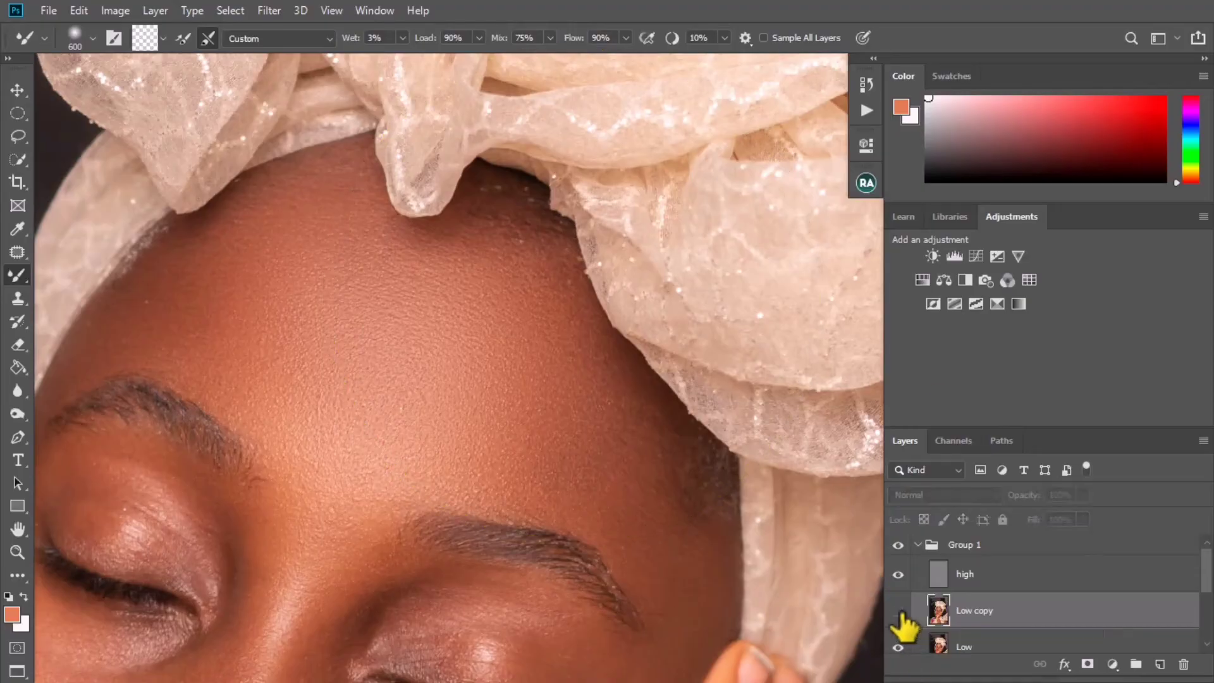
left_click(897, 611)
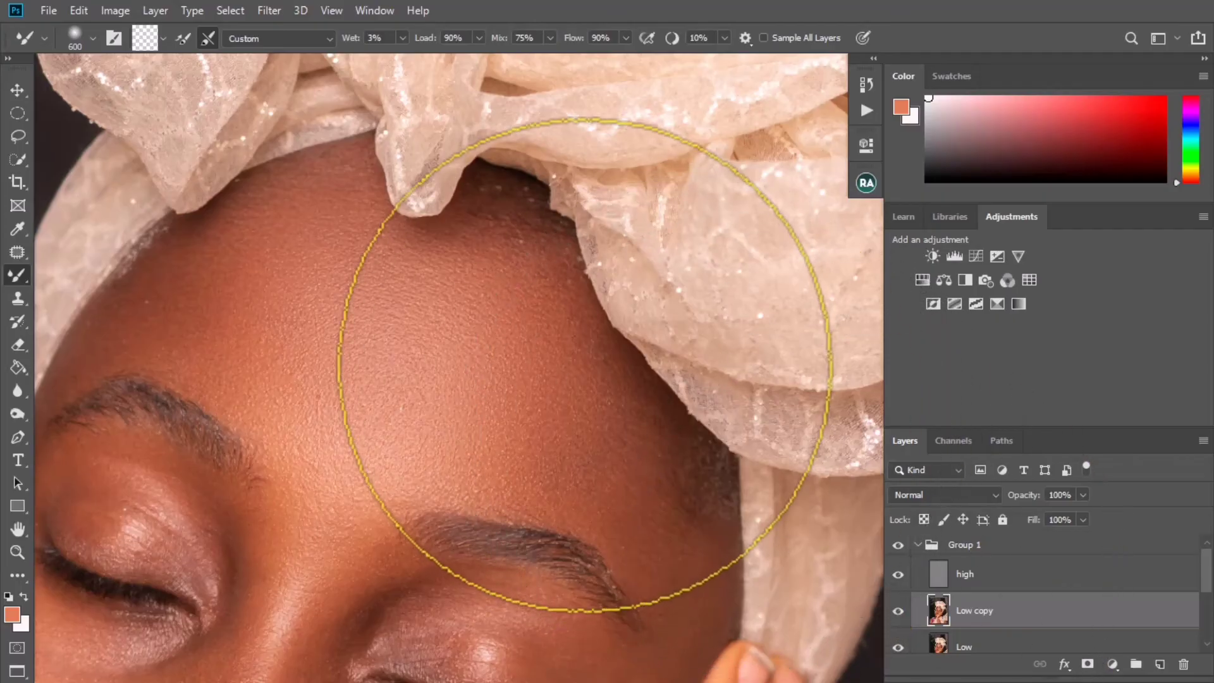
- Refine the forehead tones in close-up, reducing the Mixer Brush to 250 pixels for the area under the headwrap
key("bracketleft")
key("bracketleft")
key("bracketleft")
key("bracketleft")
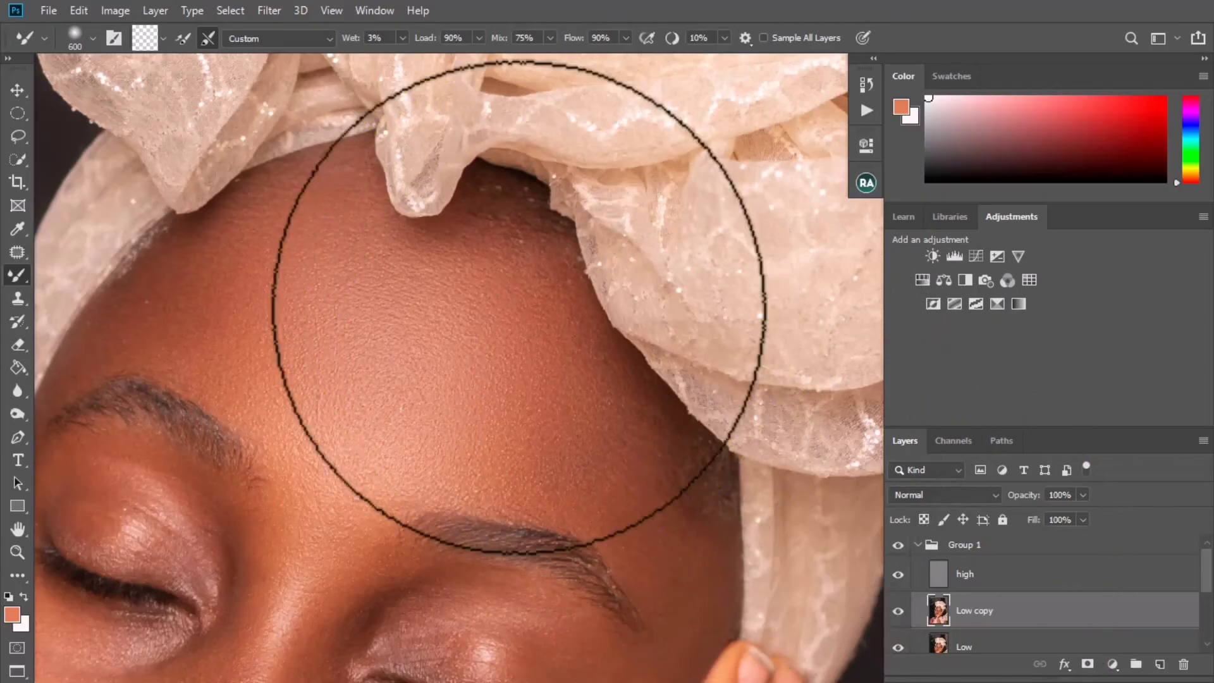
key("bracketright")
key("bracketright")
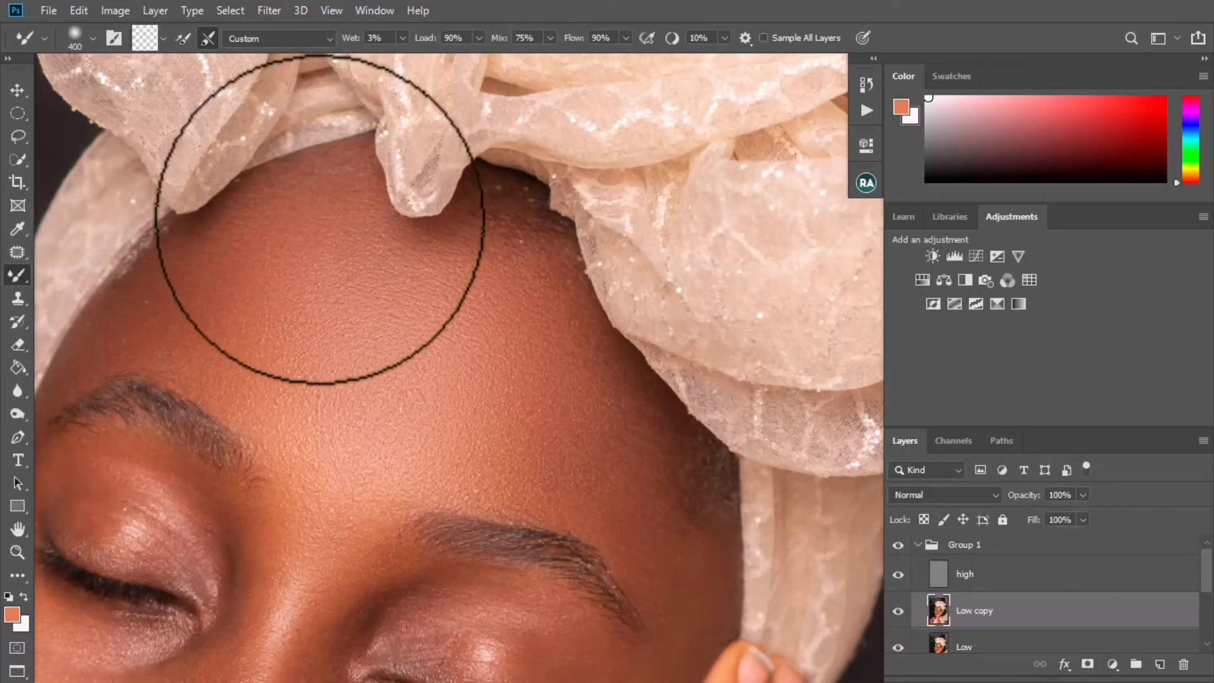
key("bracketleft")
key("bracketleft")
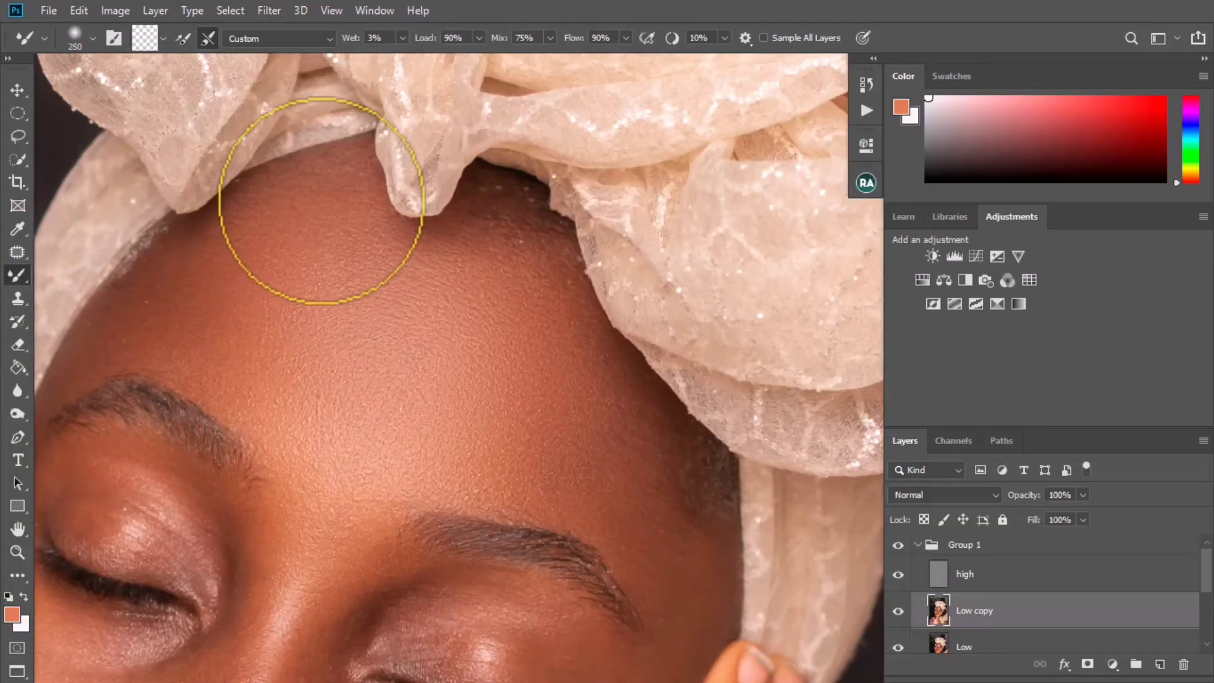
- Enlarge the Mixer Brush to 400 pixels
key("bracketright")
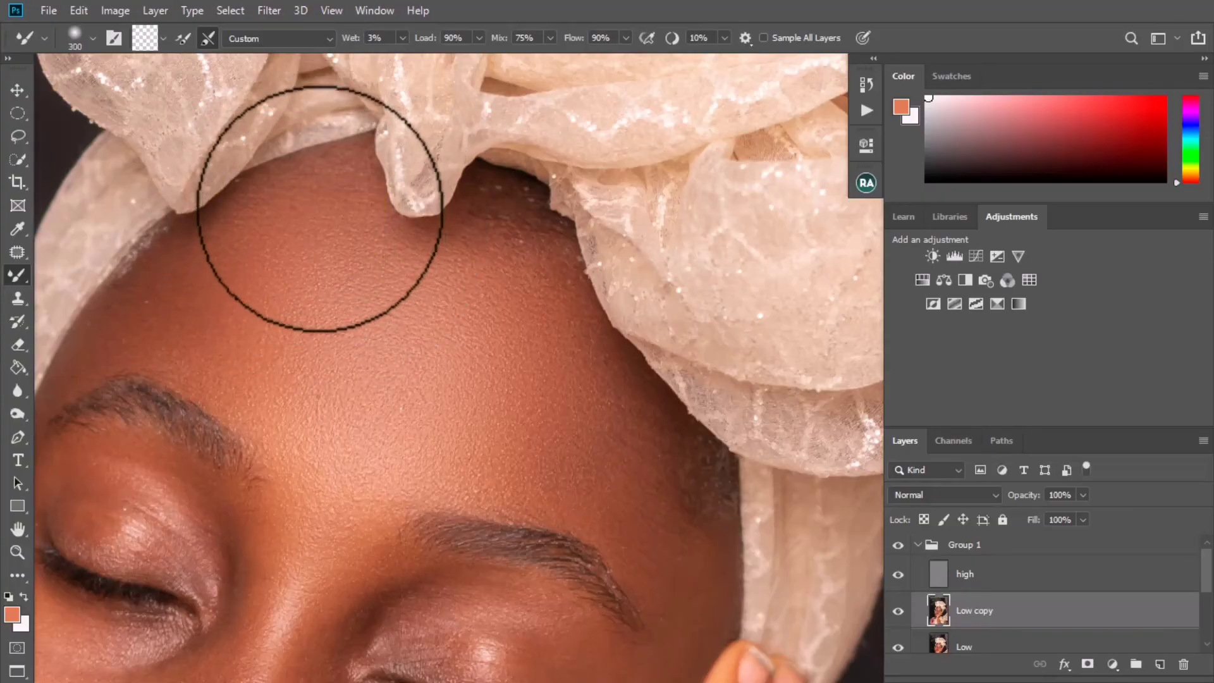
key("bracketright")
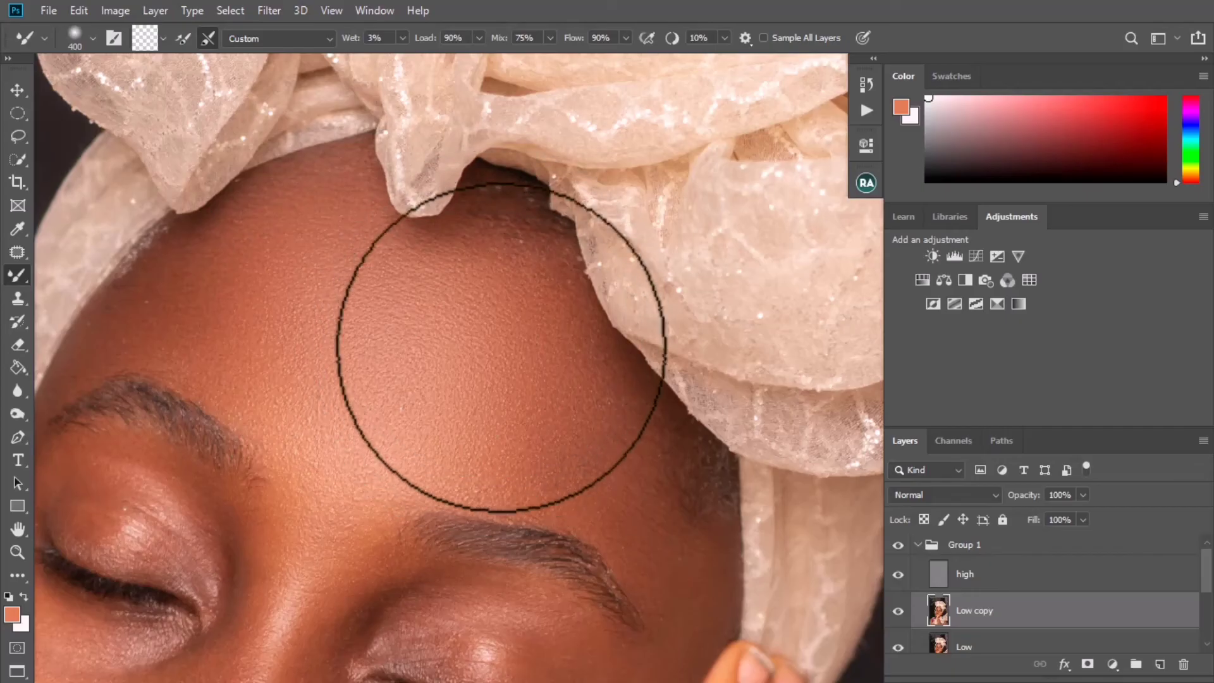
scroll(470, 344, "down", 1)
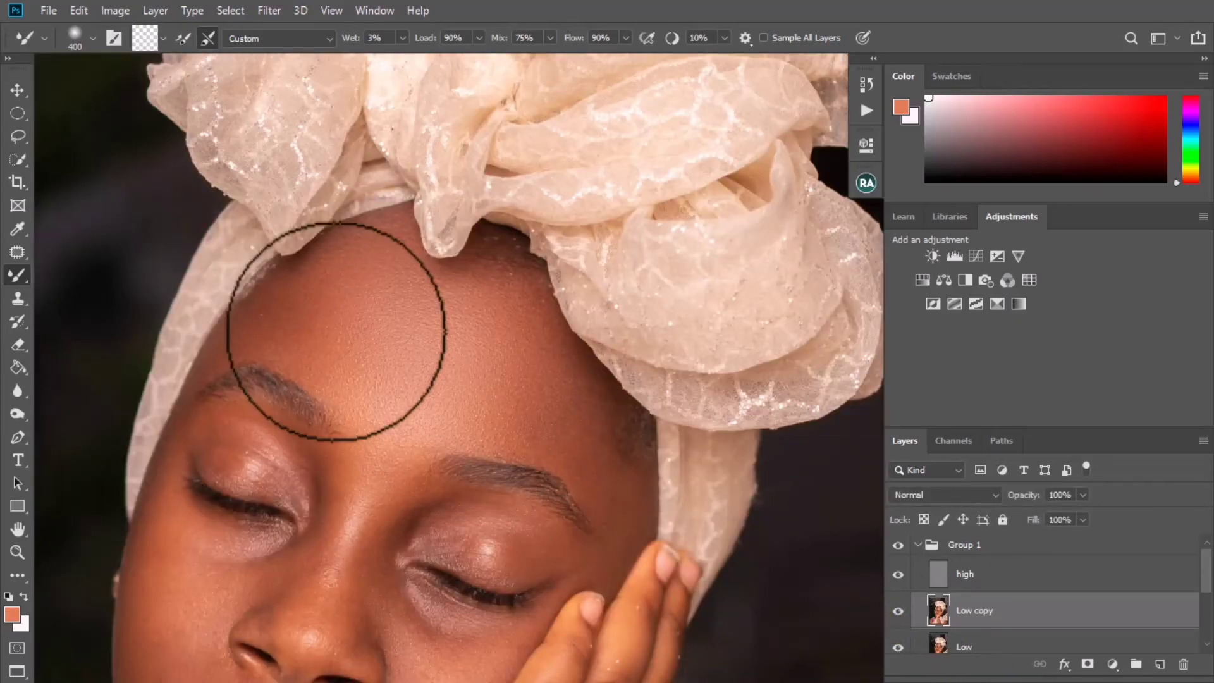
scroll(330, 320, "down", 2)
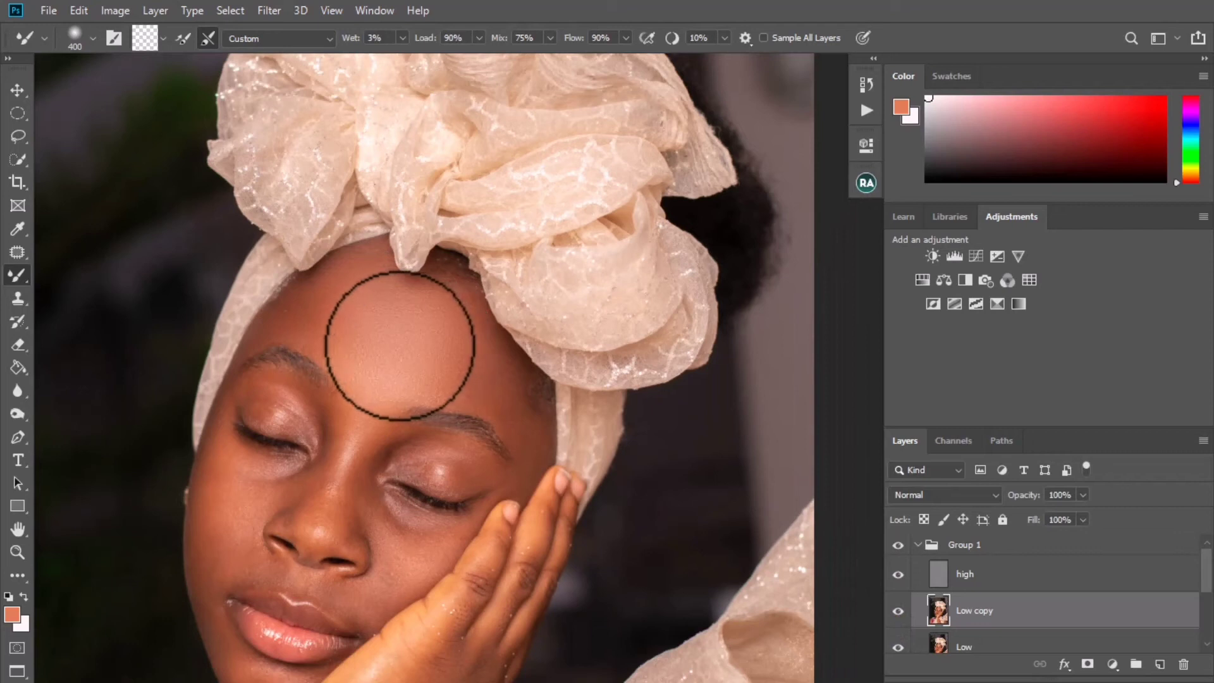
- Collapse Group 1, stamp all visible layers into a new layer above it, and duplicate that layer
left_click(917, 546)
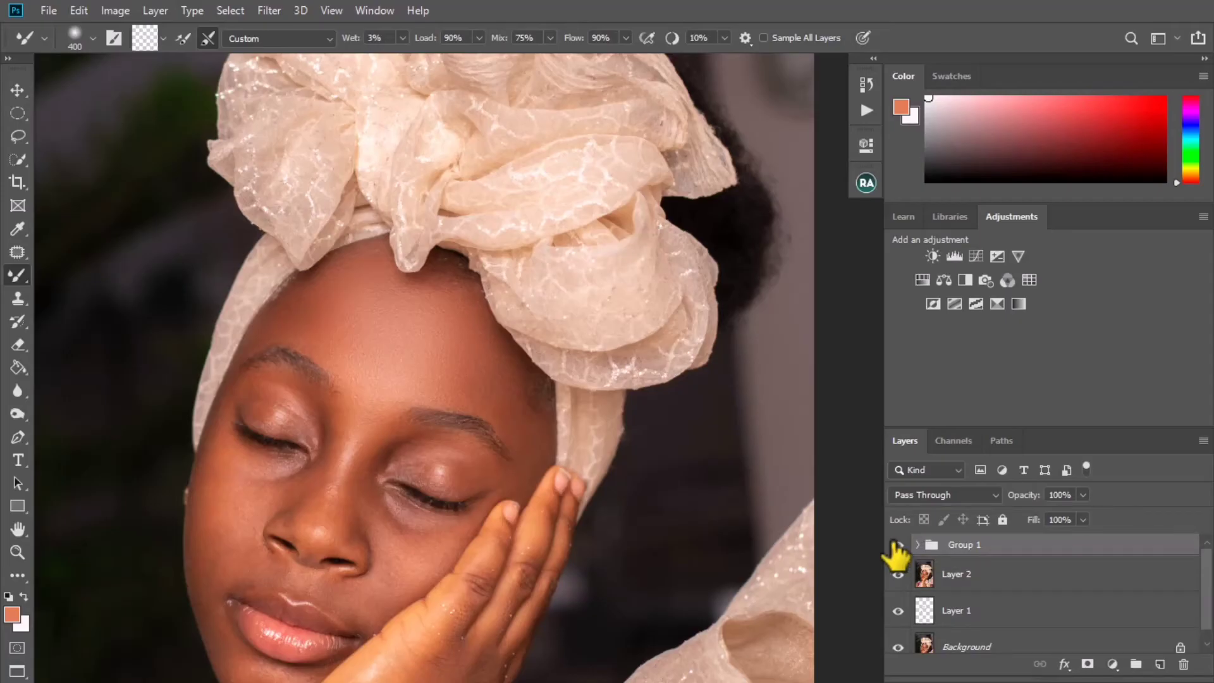
key("ctrl+shift+alt+e")
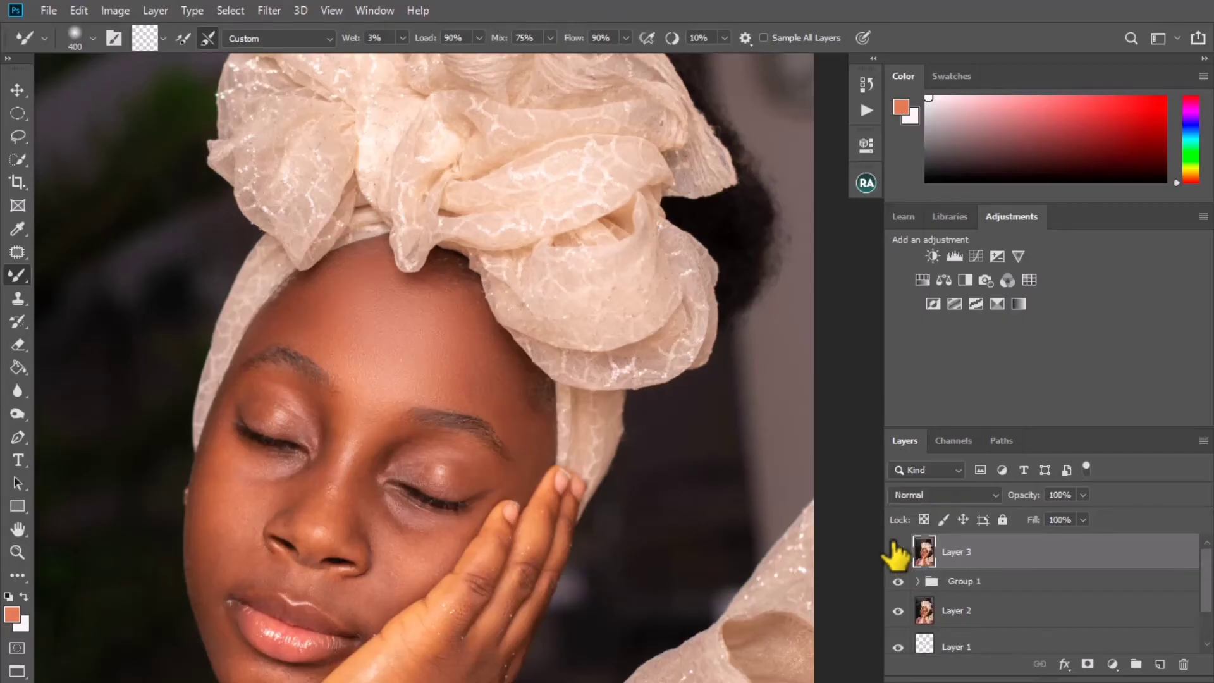
key("ctrl+j")
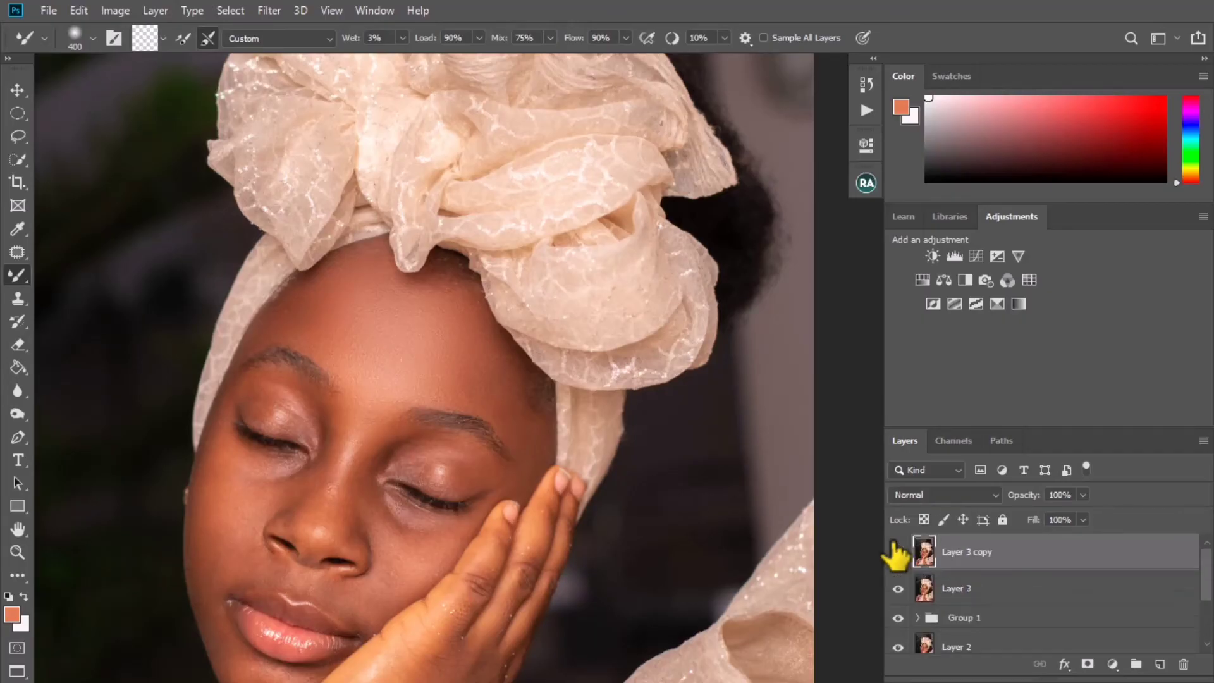
- Rename the merged layer low 1 and its copy hihg 1
double_click(968, 587)
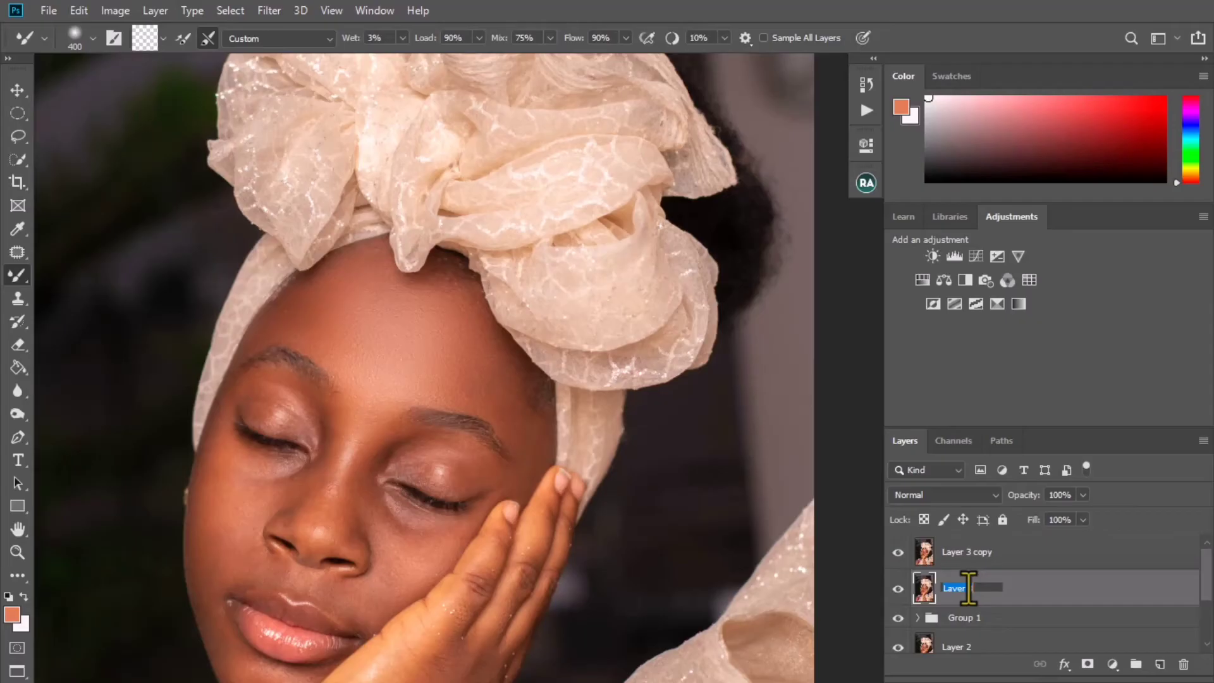
type("low 1")
key("Return")
double_click(963, 551)
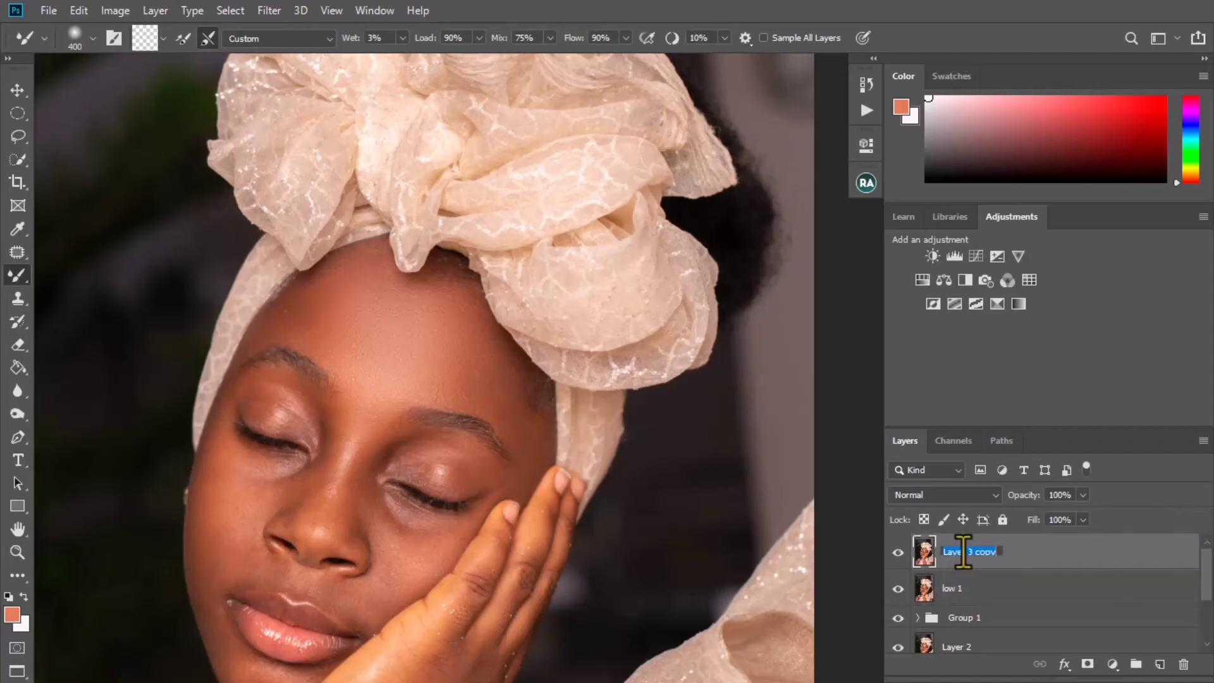
type("hiho")
key("Return")
- Group the hihg 1 and low 1 layers and expand the new group
left_click(1037, 585, "shift")
left_click_drag(1045, 580, 1136, 663)
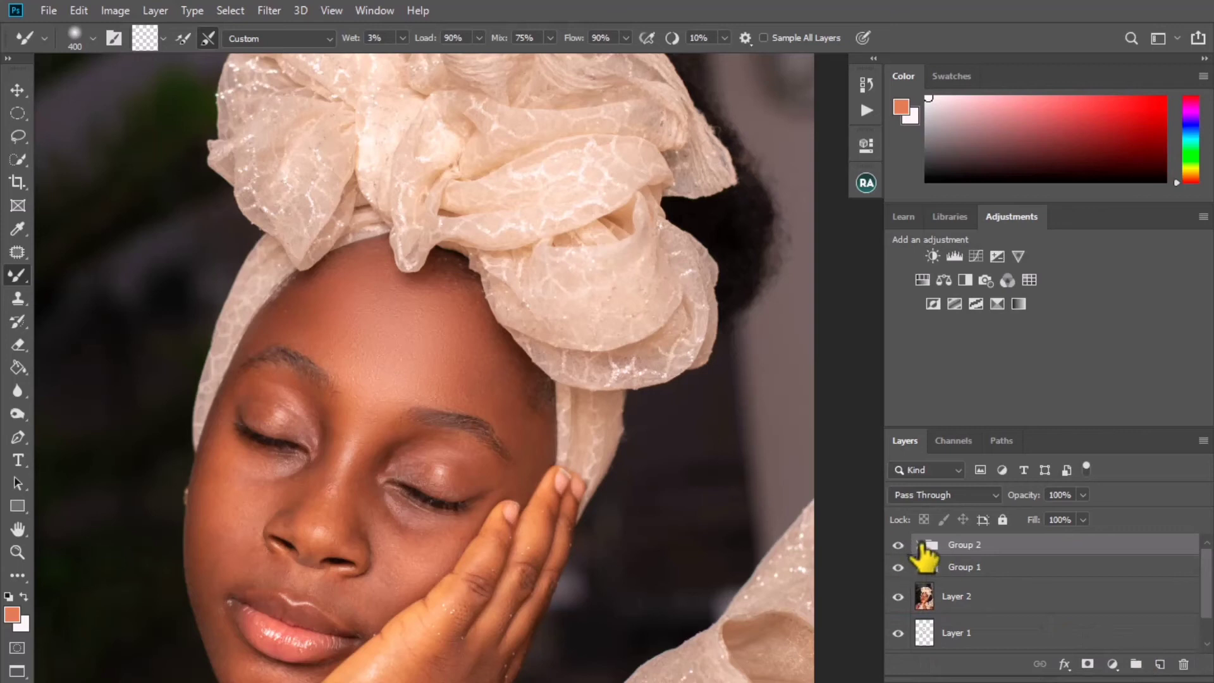
left_click(915, 545)
- Hide the hihg 1 layer and apply a Gaussian Blur with a radius of 2.5 pixels to low 1
left_click(977, 610)
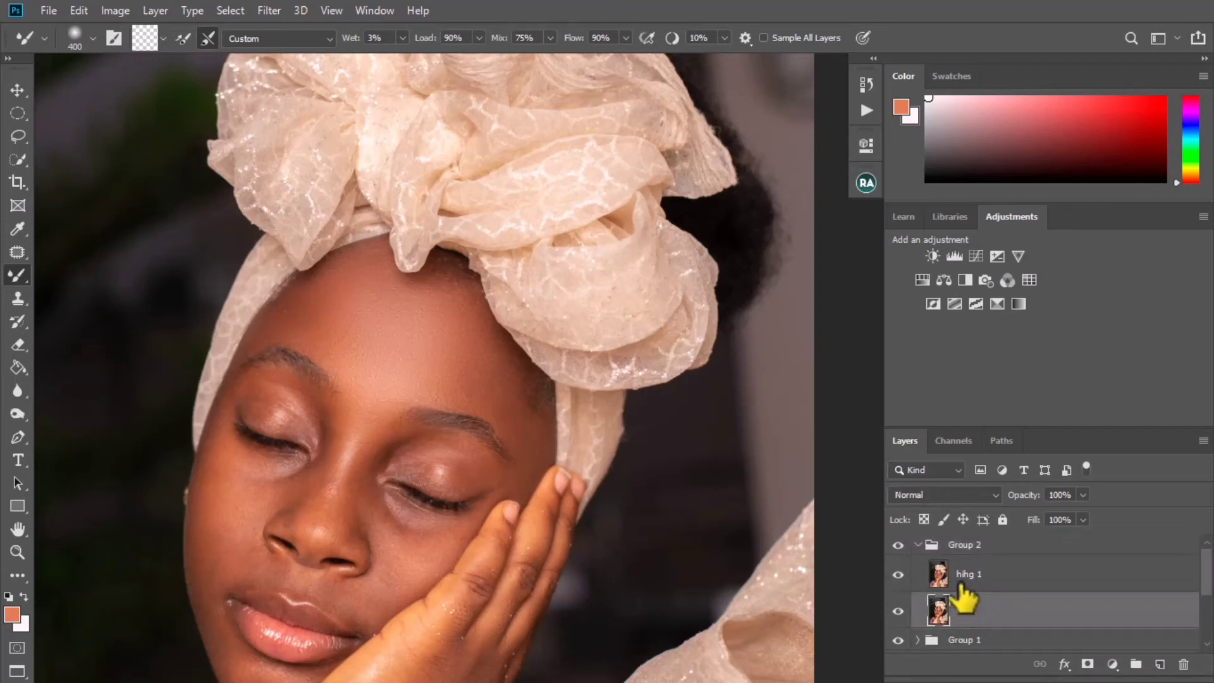
left_click(920, 569)
left_click(897, 574)
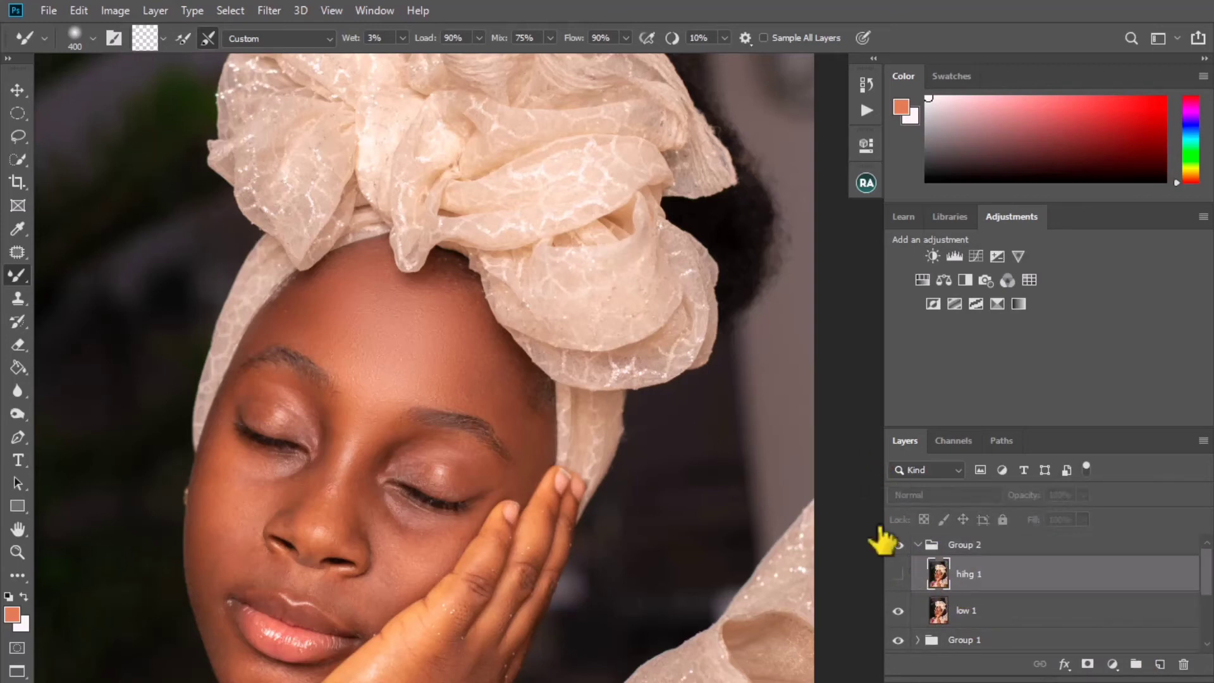
left_click(967, 611)
left_click(275, 8)
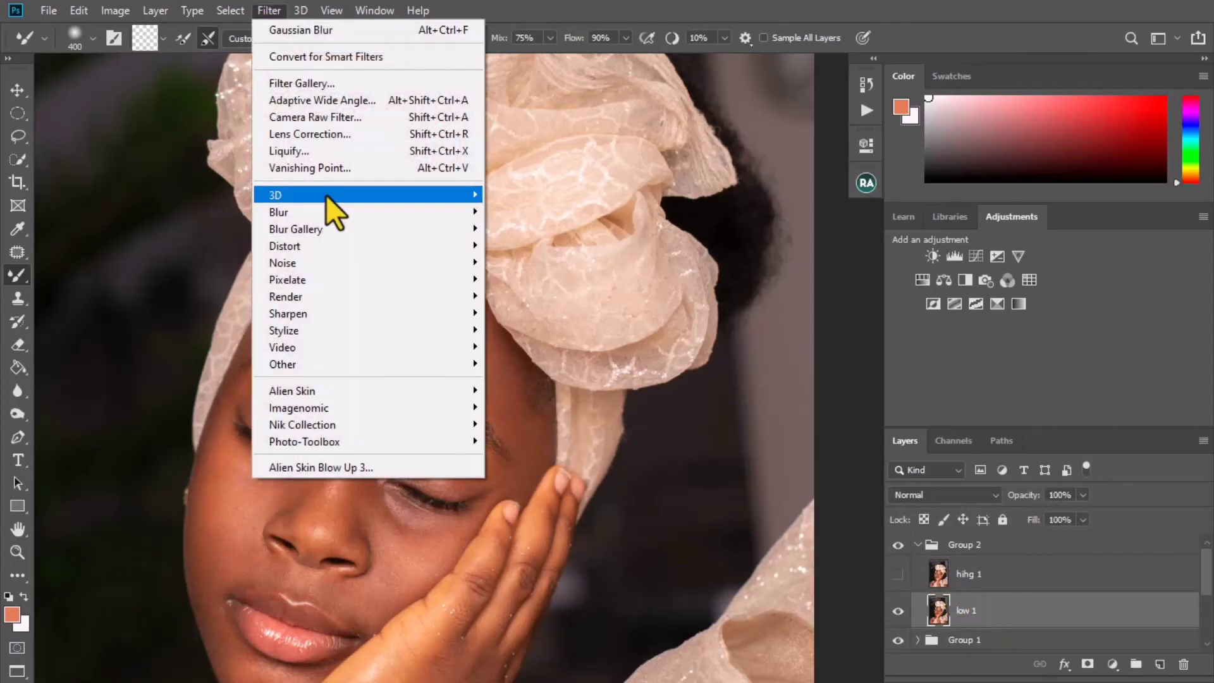
mouse_move(318, 210)
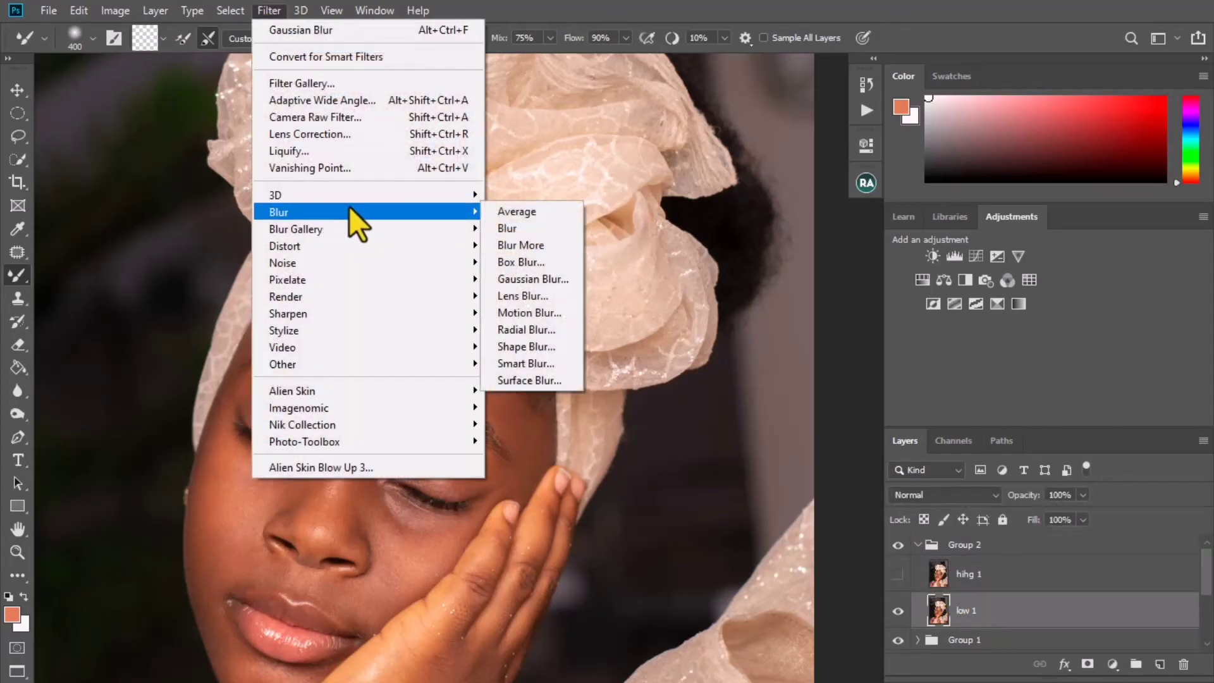
left_click(542, 279)
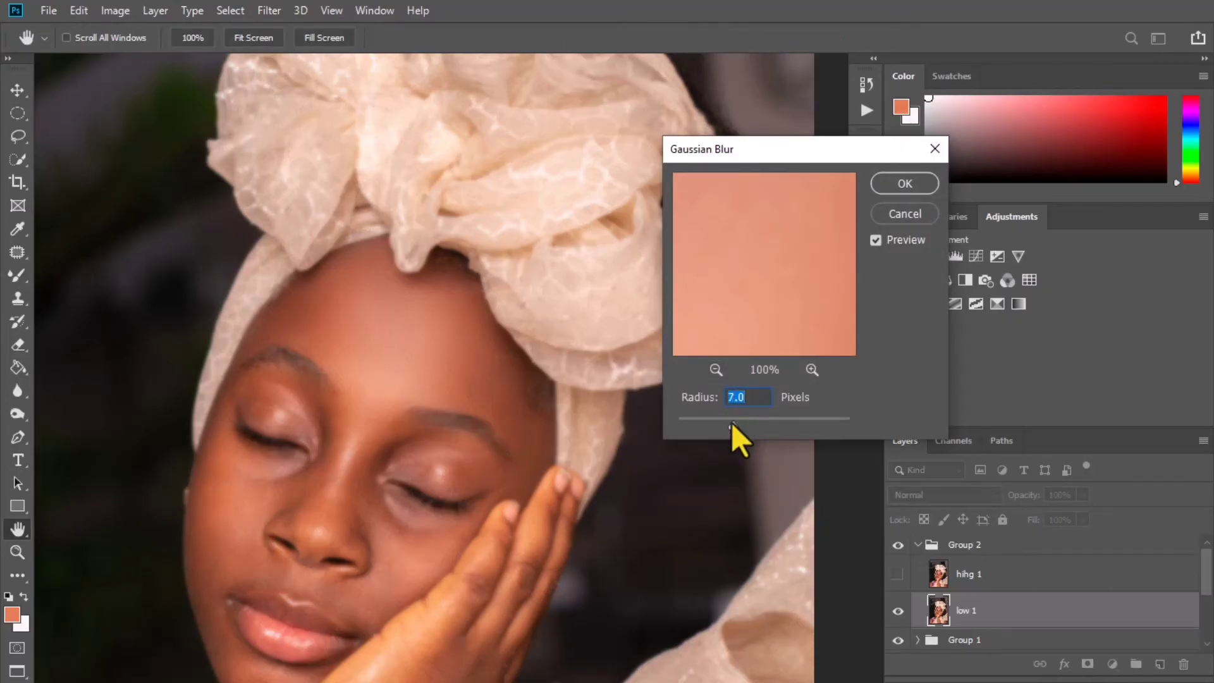
left_click_drag(728, 429, 701, 427)
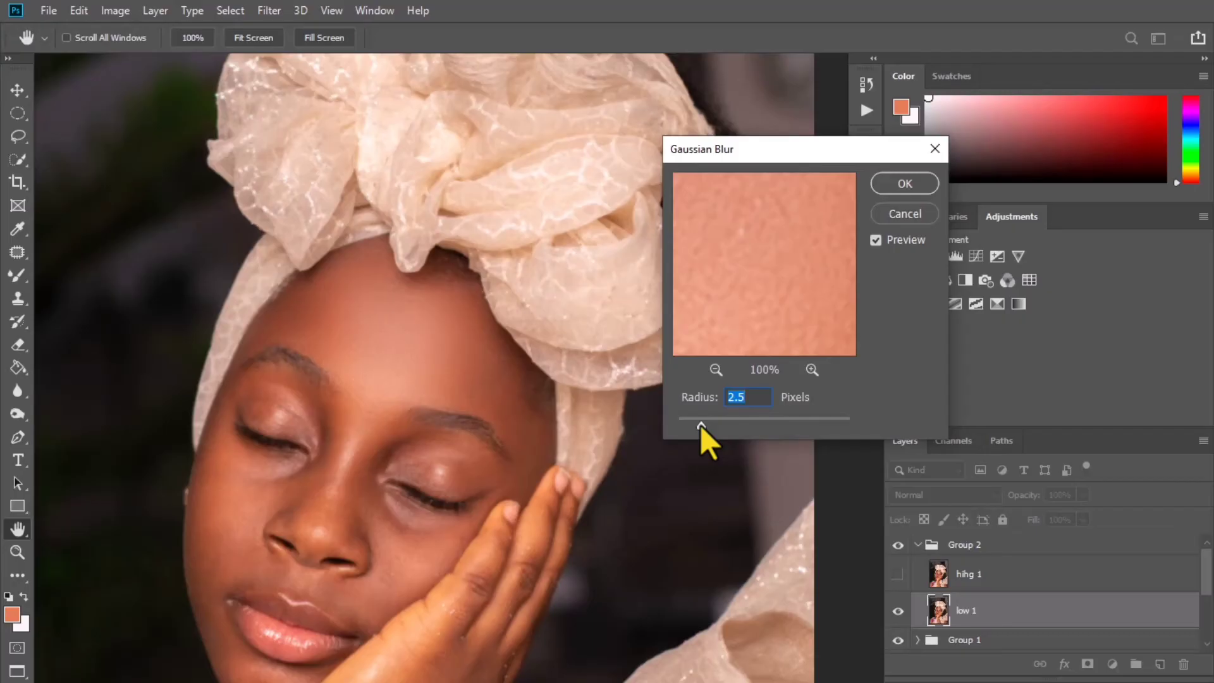
left_click(909, 186)
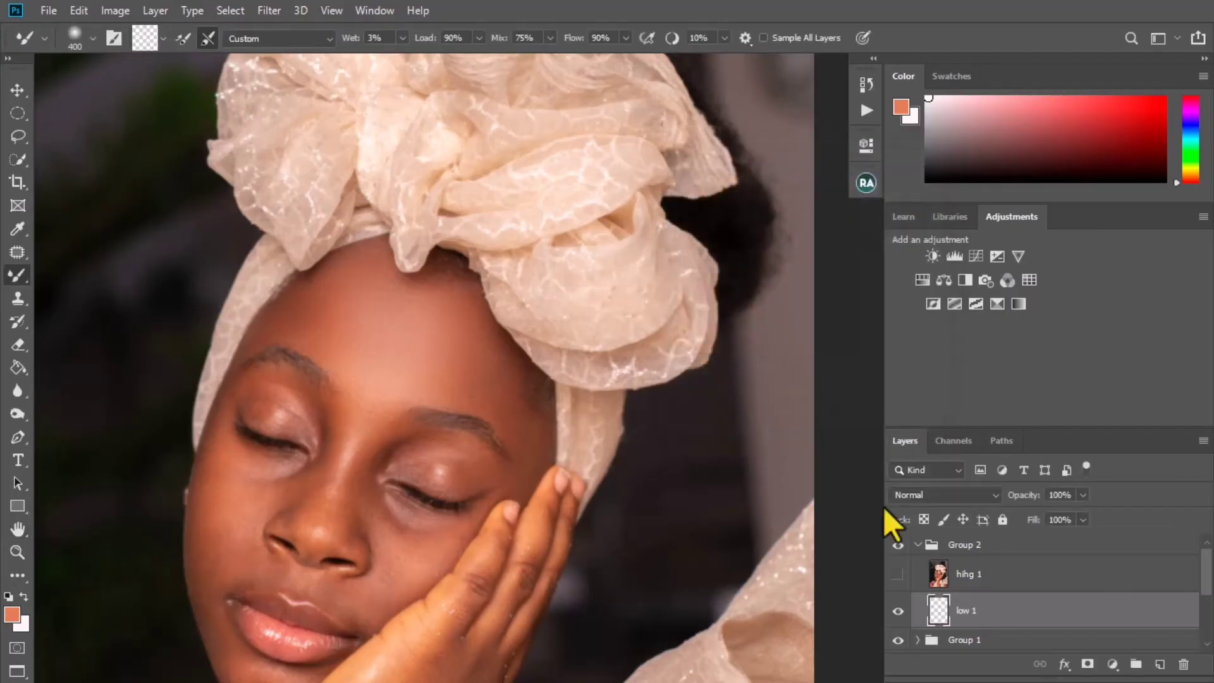
- Show hihg 1 and try Apply Image on it with low 1 as source layer, Subtract blending, scale 2 and offset 128
left_click(897, 574)
left_click(982, 574)
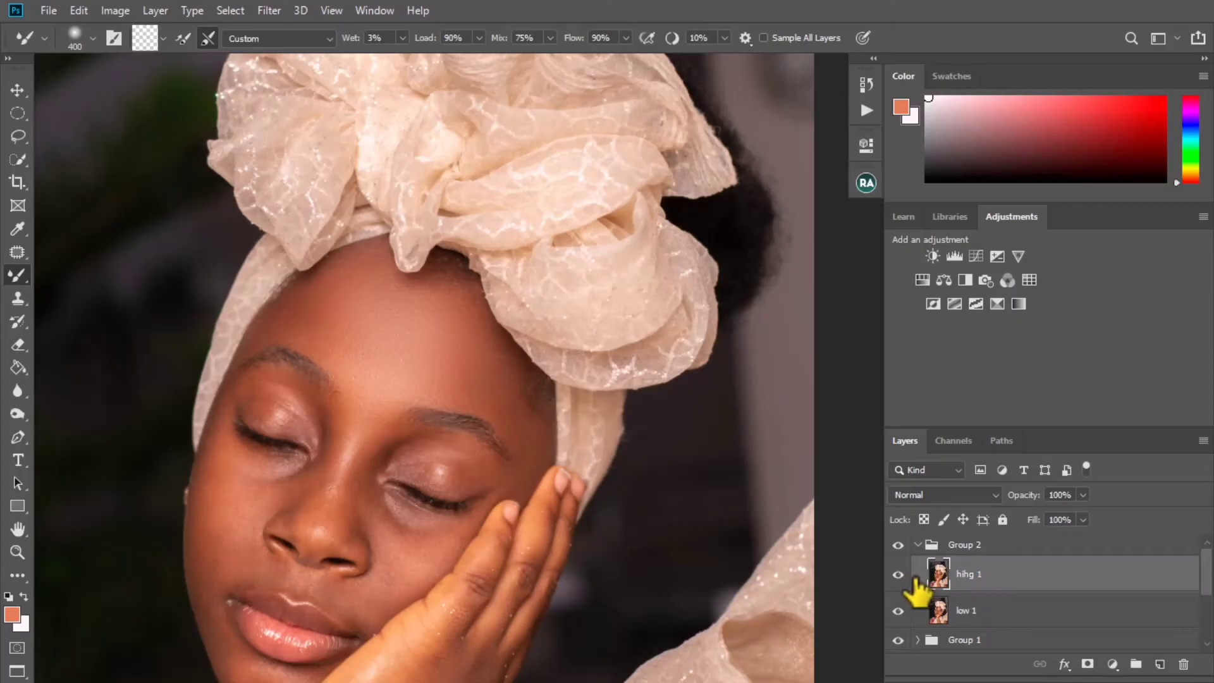
left_click(103, 10)
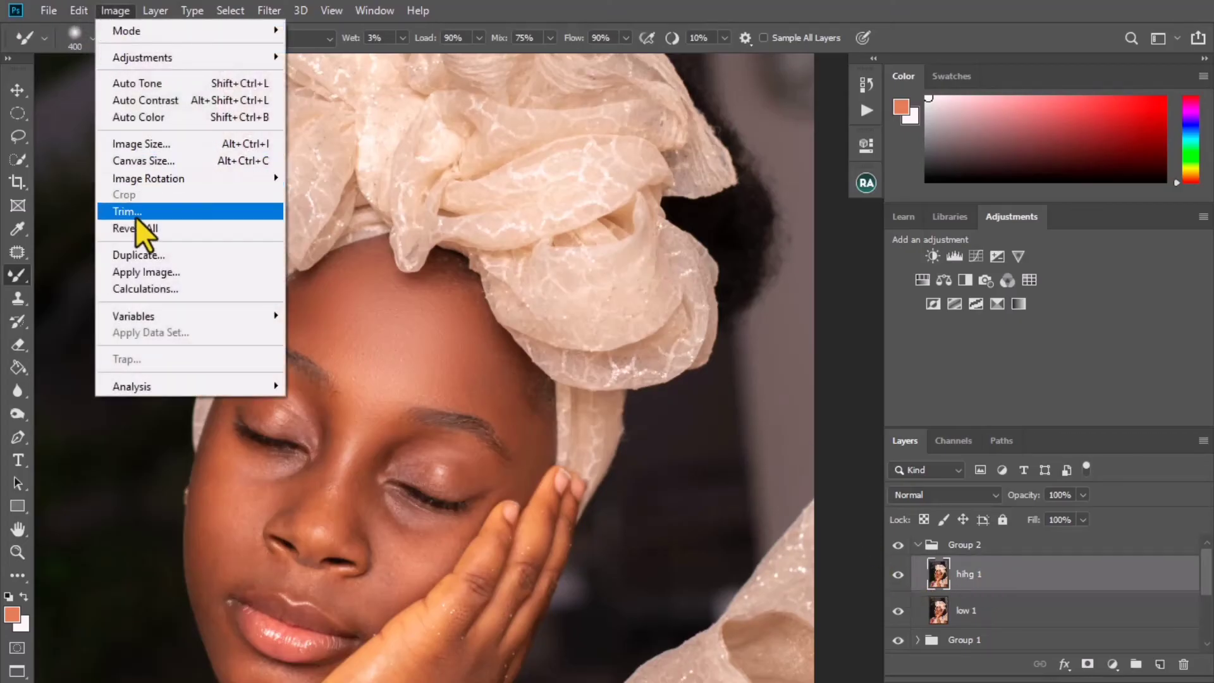
left_click(143, 271)
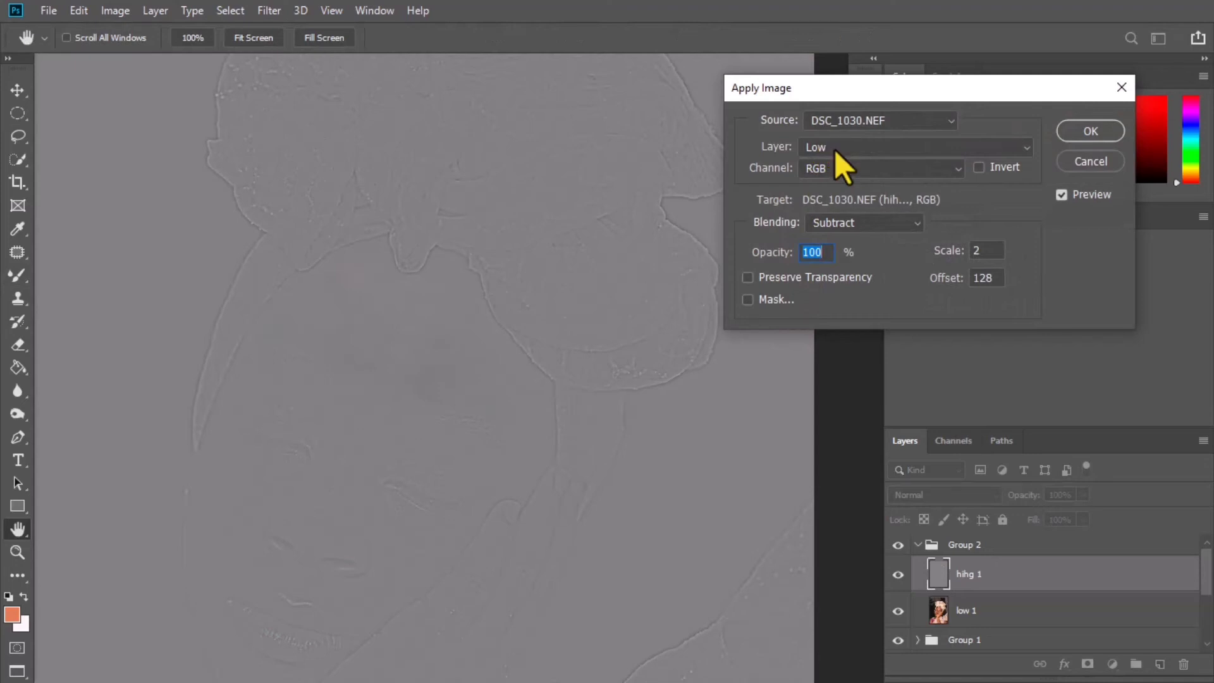
left_click(834, 149)
left_click(835, 149)
left_click(833, 146)
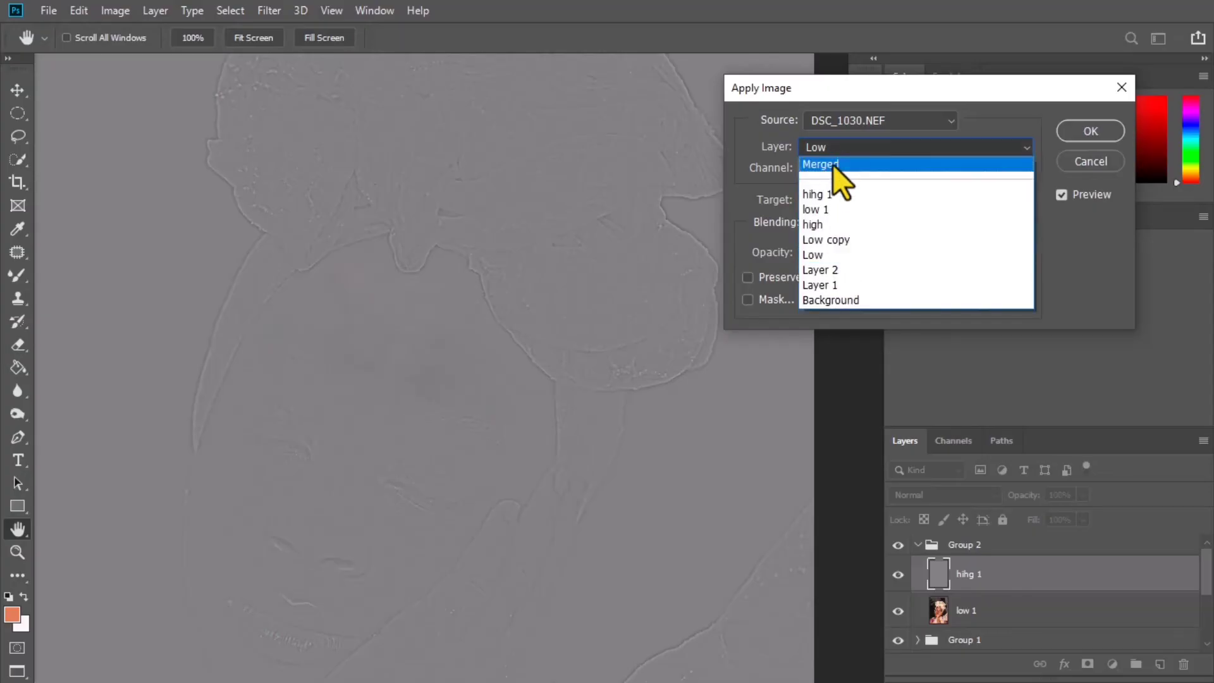
left_click(826, 208)
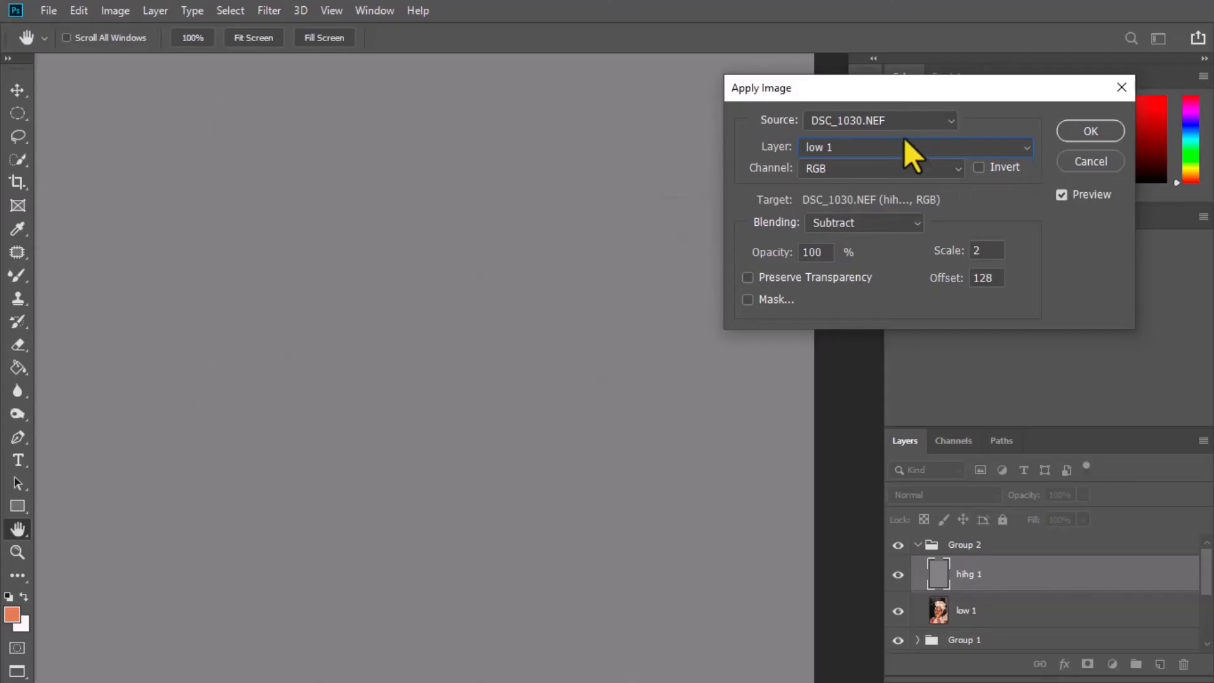
left_click(890, 146)
left_click(1084, 158)
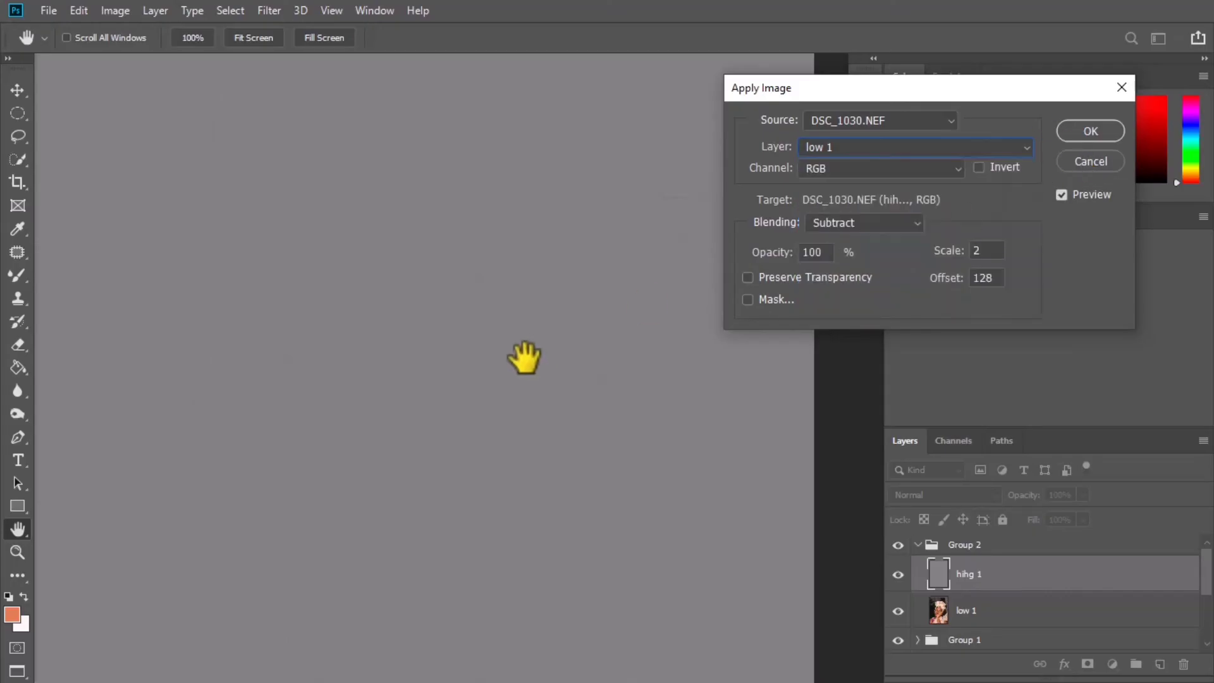
left_click(1067, 158)
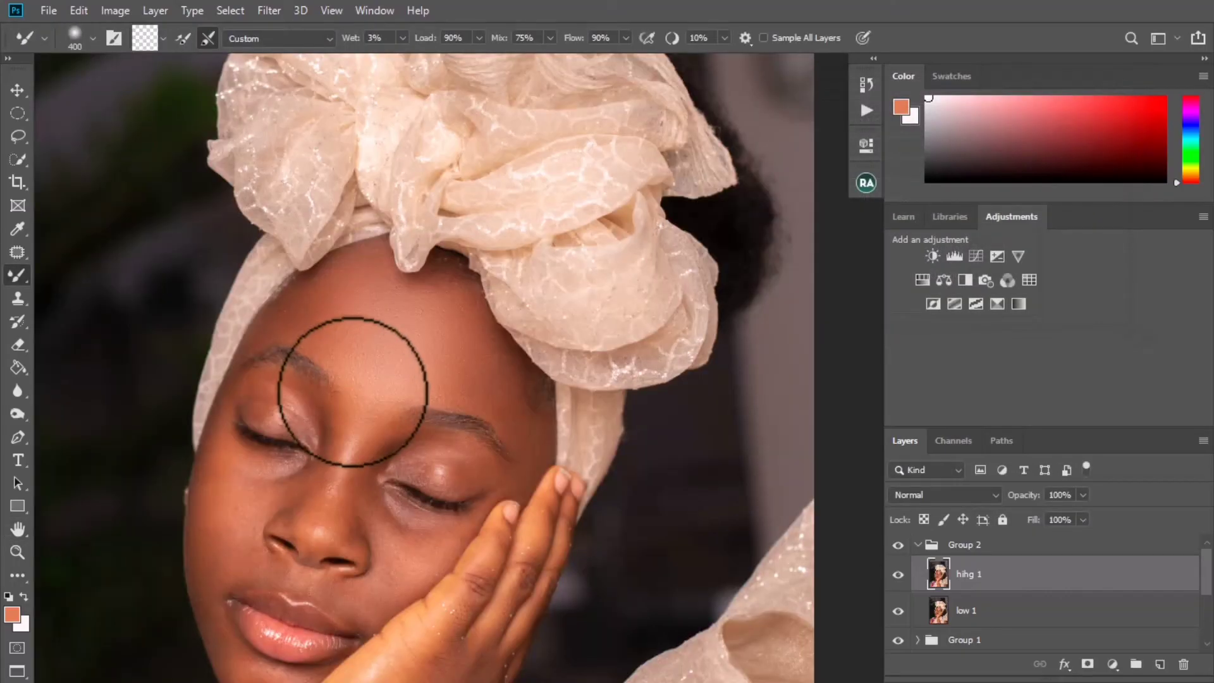
- Compare the forehead in close-up with Group 2 and Group 1 hidden and shown
scroll(367, 392, "up", 3)
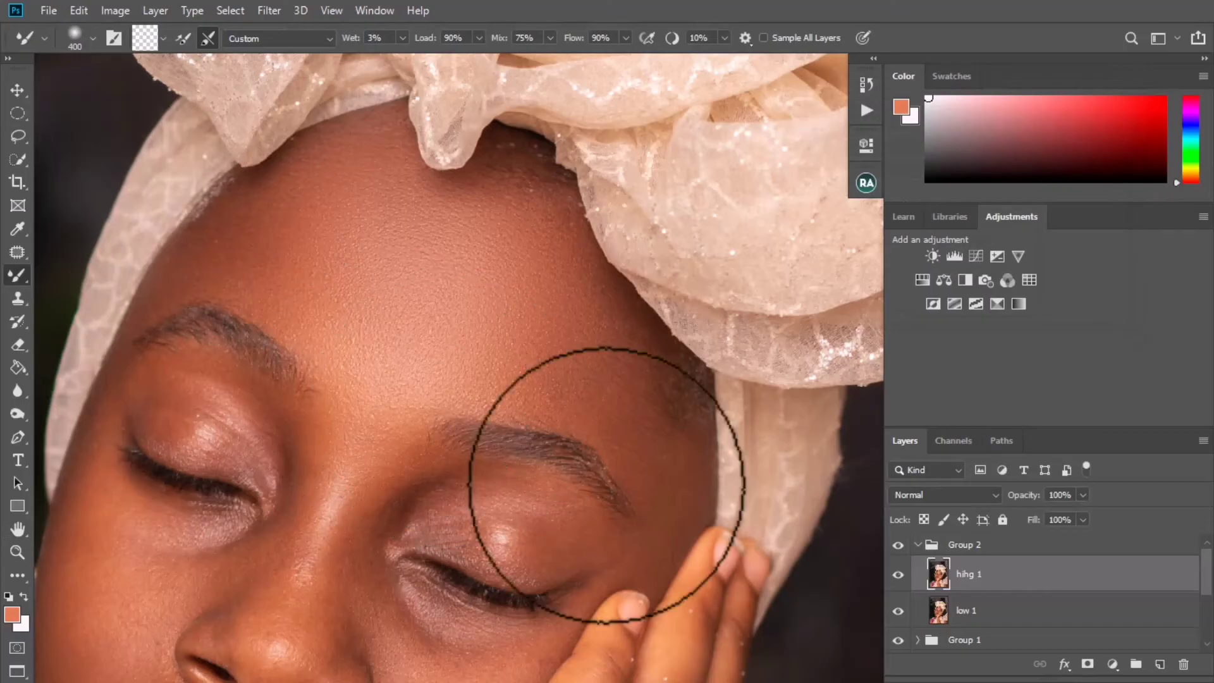
scroll(961, 591, "down", 2)
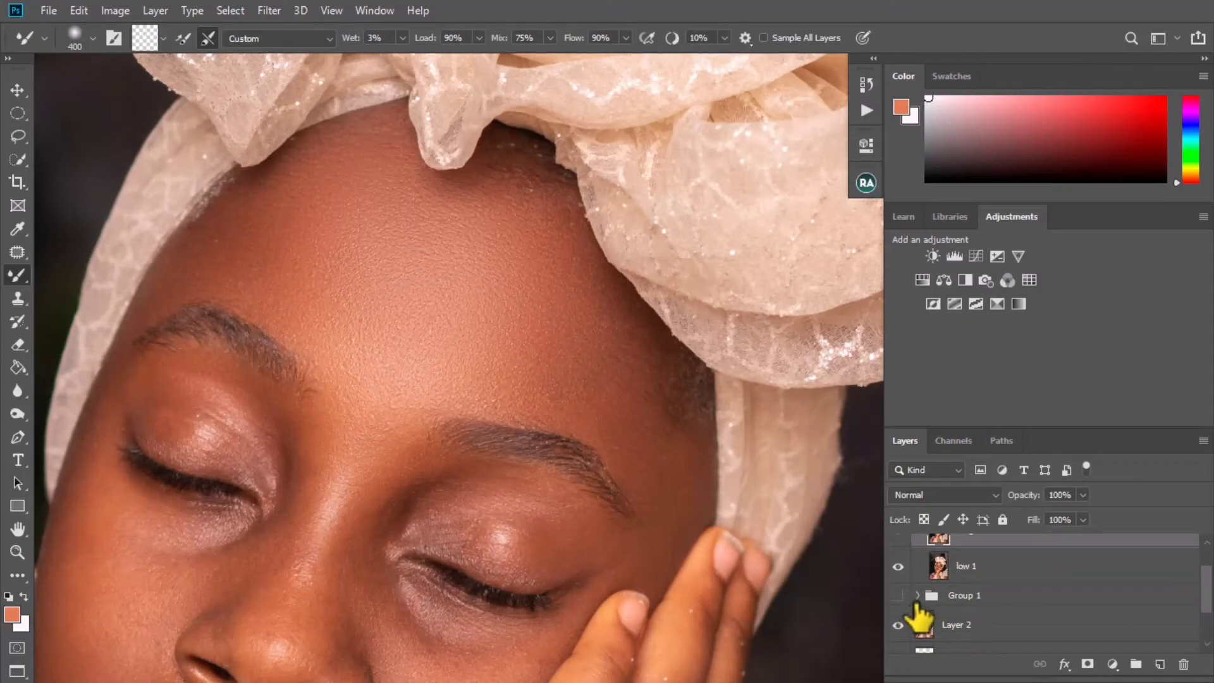
scroll(916, 612, "up", 2)
left_click(916, 545)
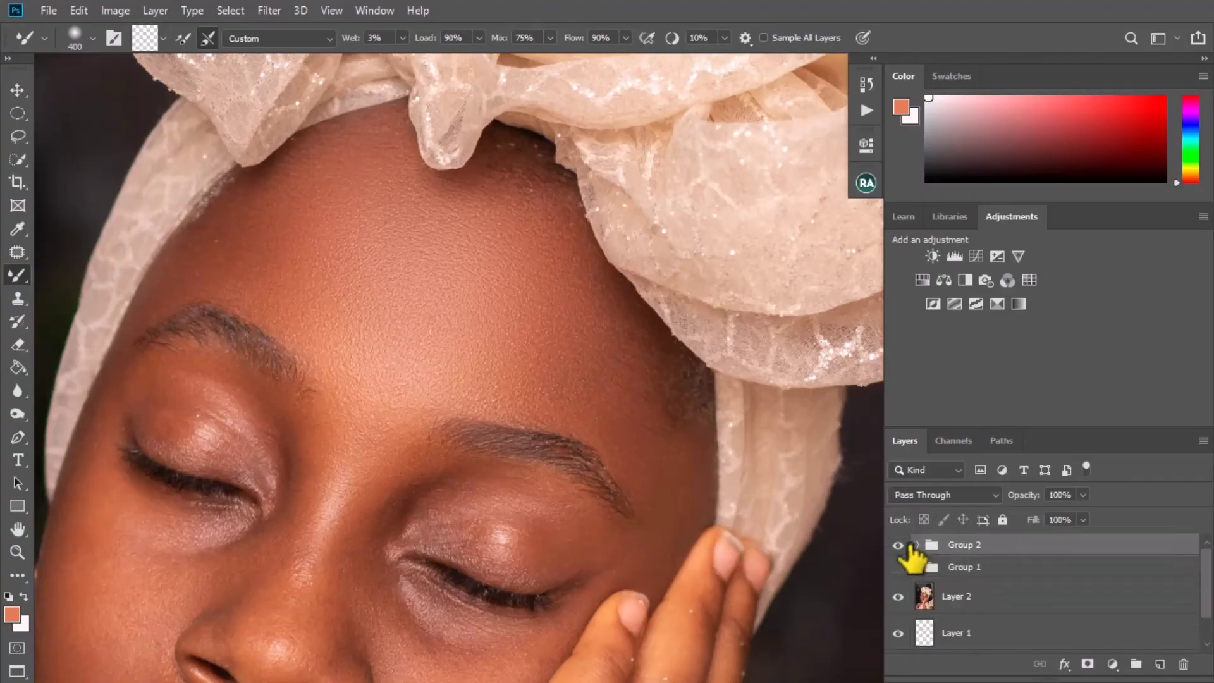
left_click(898, 544)
left_click(898, 567)
left_click(898, 567)
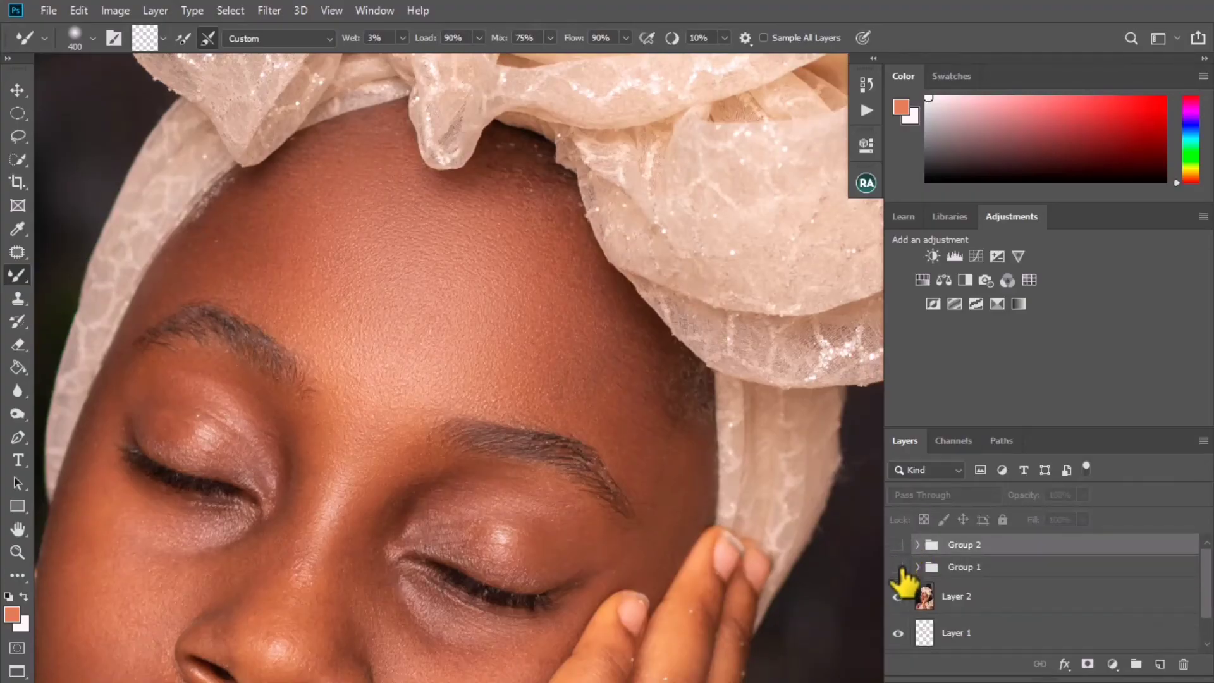
left_click(898, 544)
left_click(898, 567)
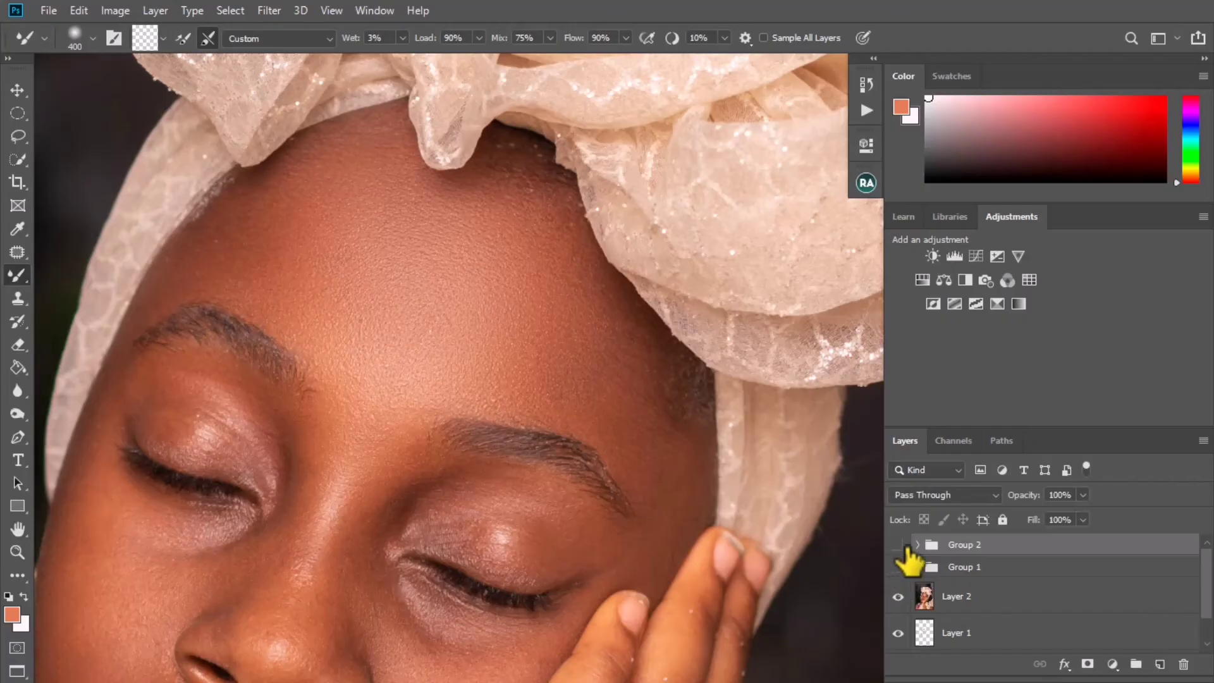
left_click(897, 544)
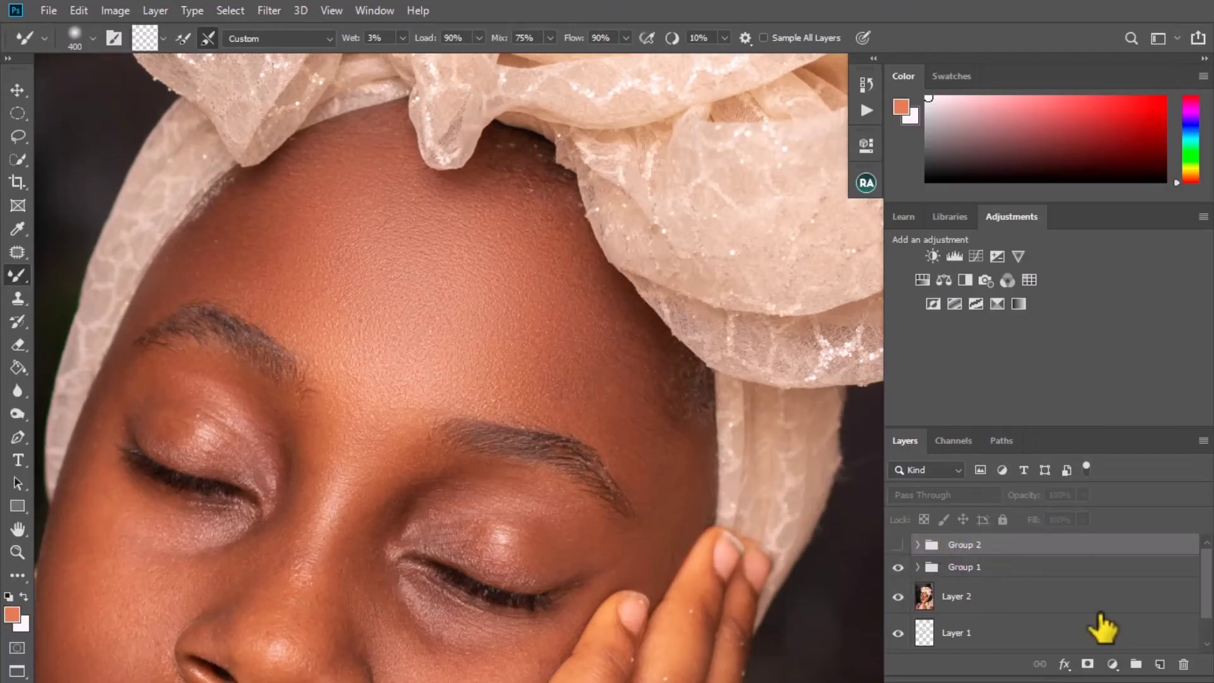
- Delete Group 2 with its layers and hide Group 1
left_click_drag(1116, 550, 1182, 662)
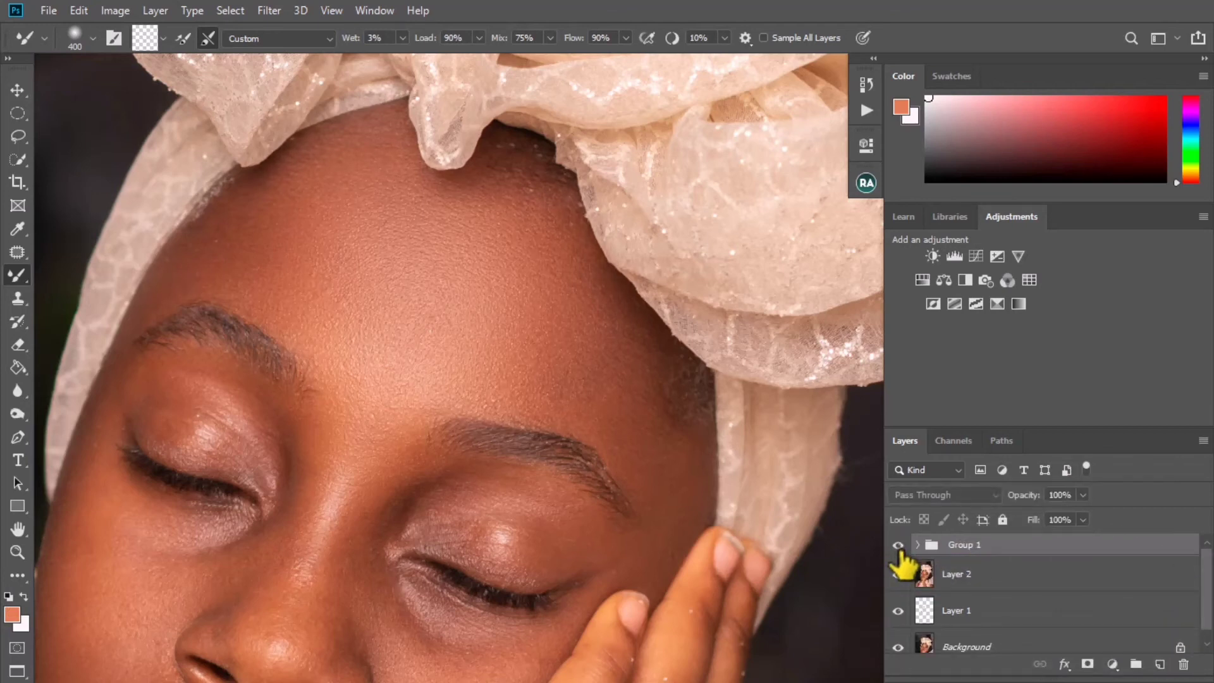
left_click(898, 545)
left_click(898, 544)
left_click(898, 545)
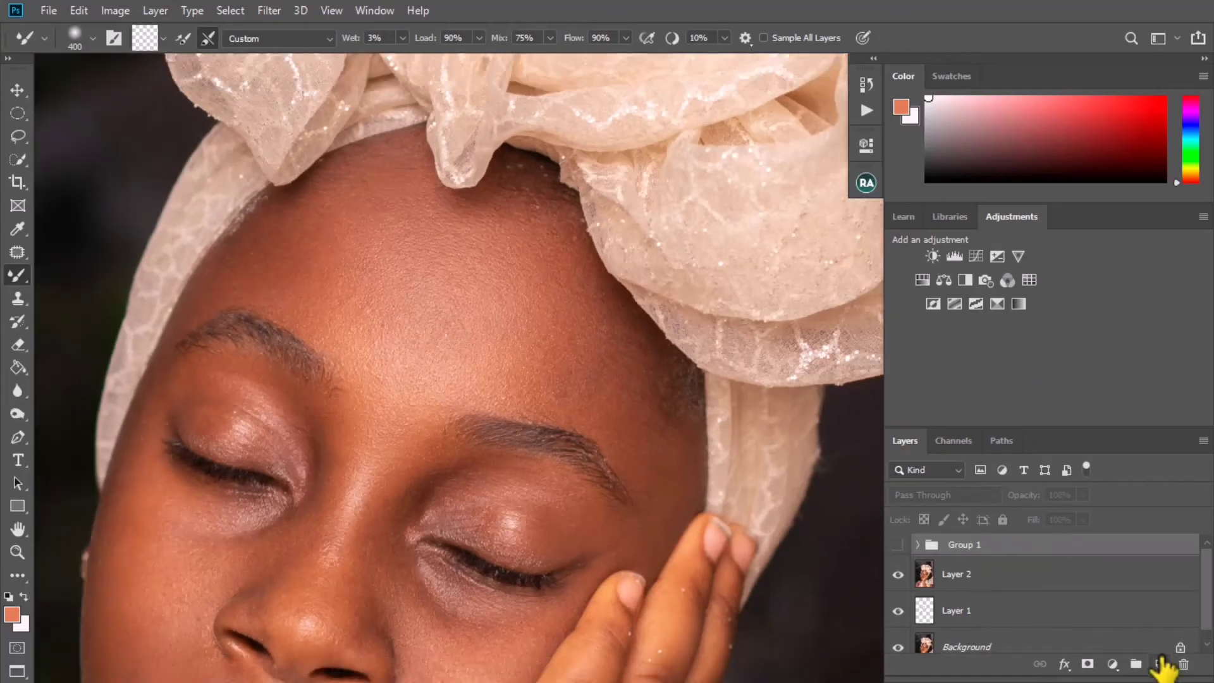
- Add a new layer above Group 1 and fill it using Apply Image with Merged as source layer and Multiply blending
left_click(1160, 663)
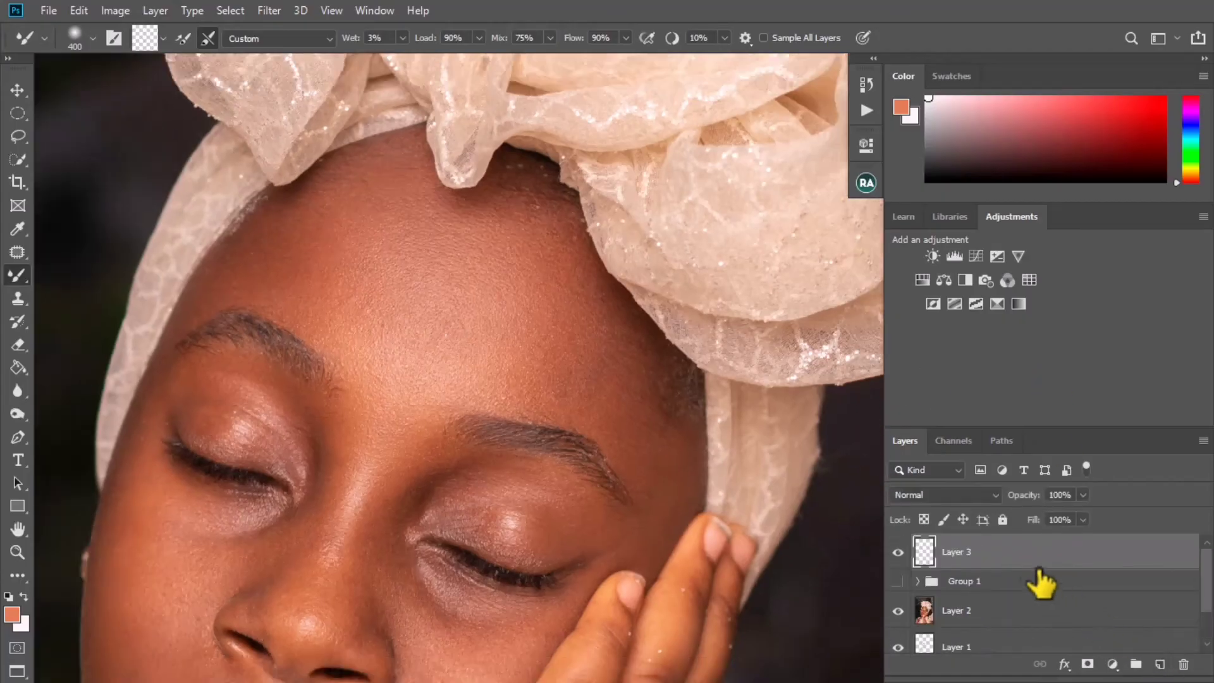
left_click(118, 11)
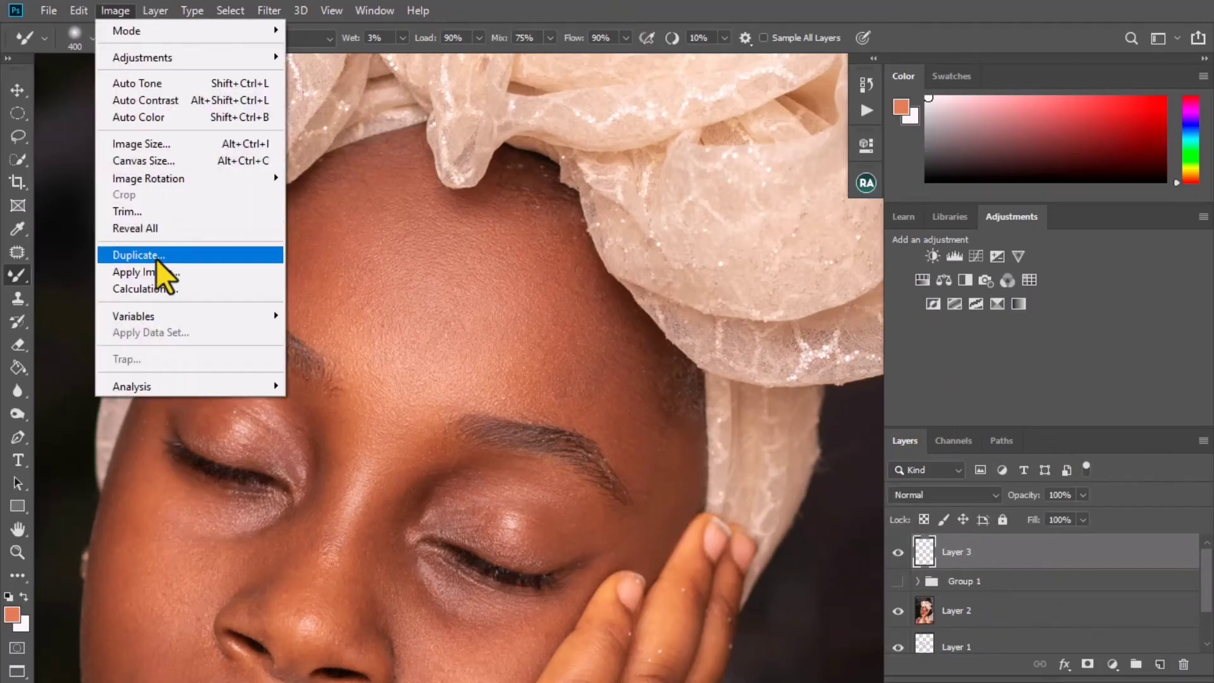
left_click(152, 272)
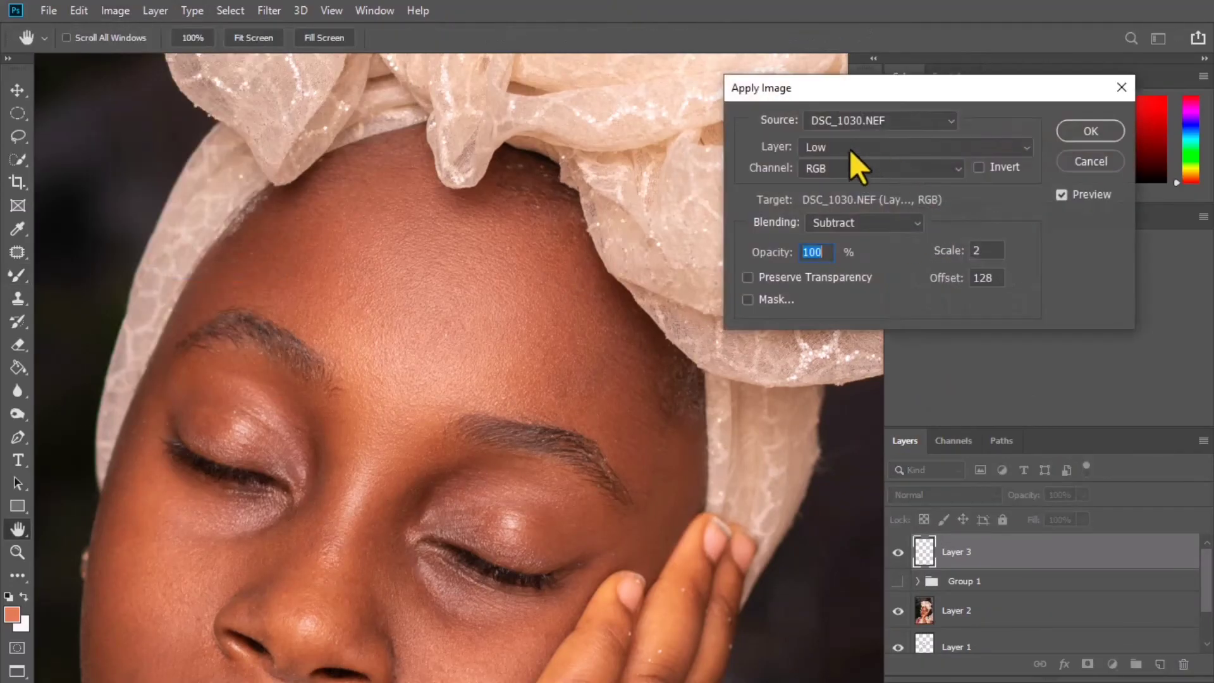
left_click(850, 150)
left_click(861, 141)
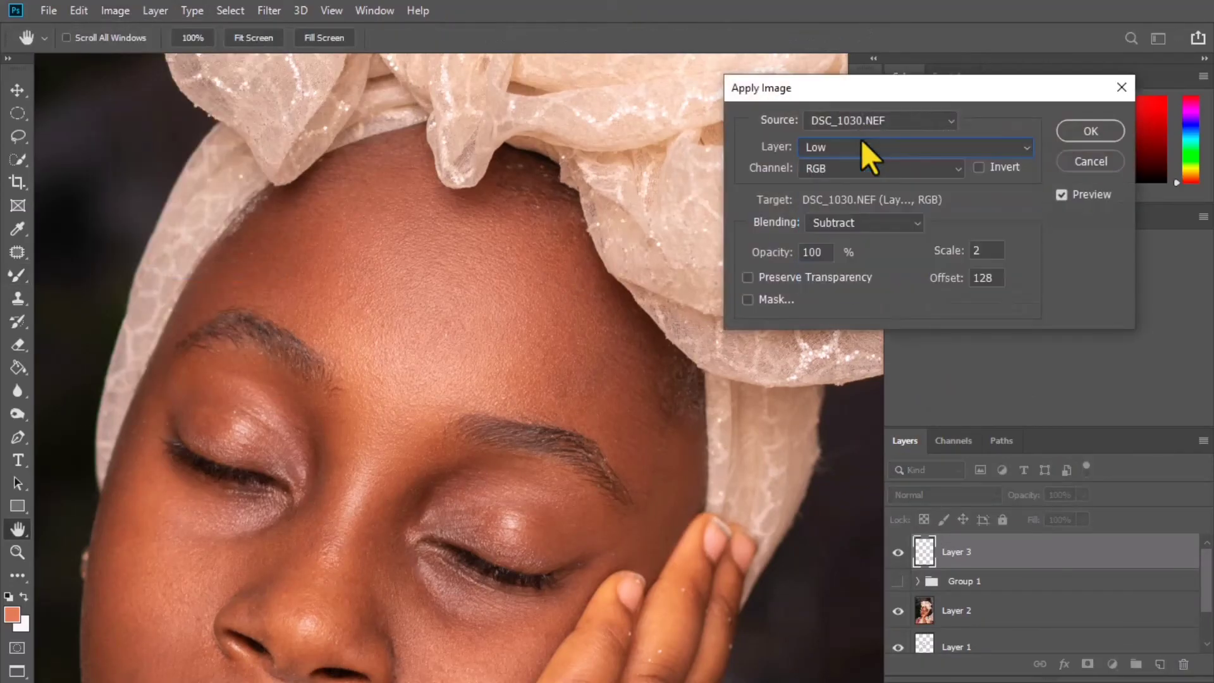
left_click(855, 223)
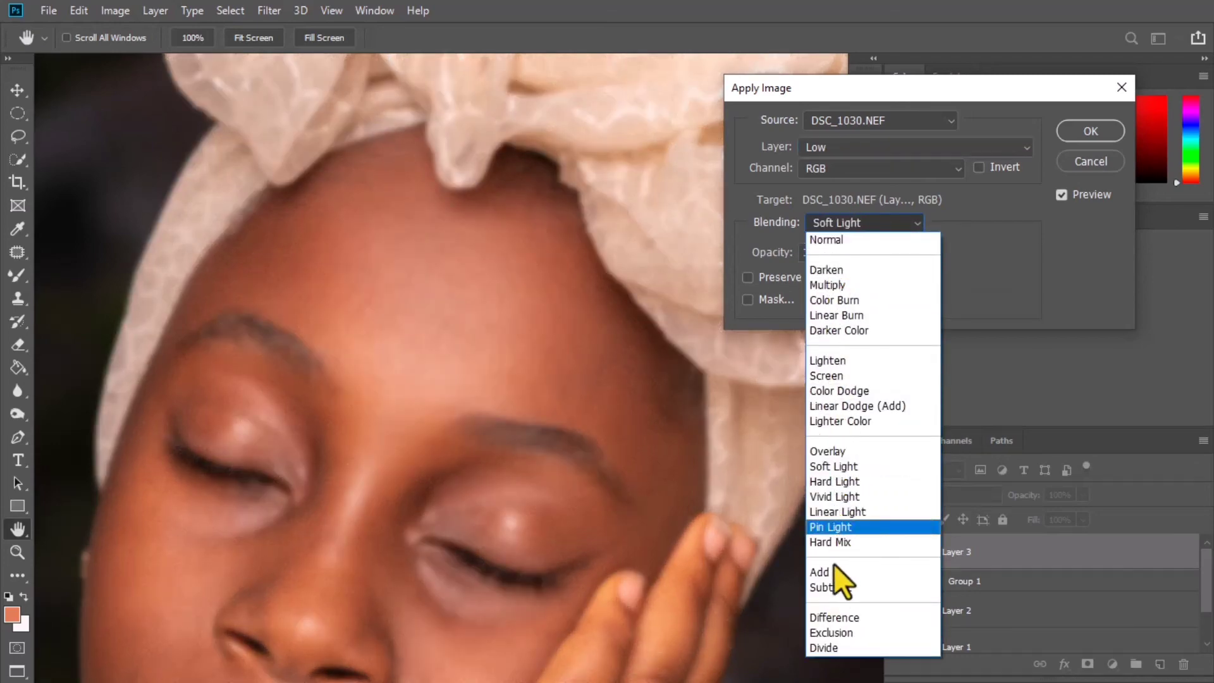
left_click(830, 284)
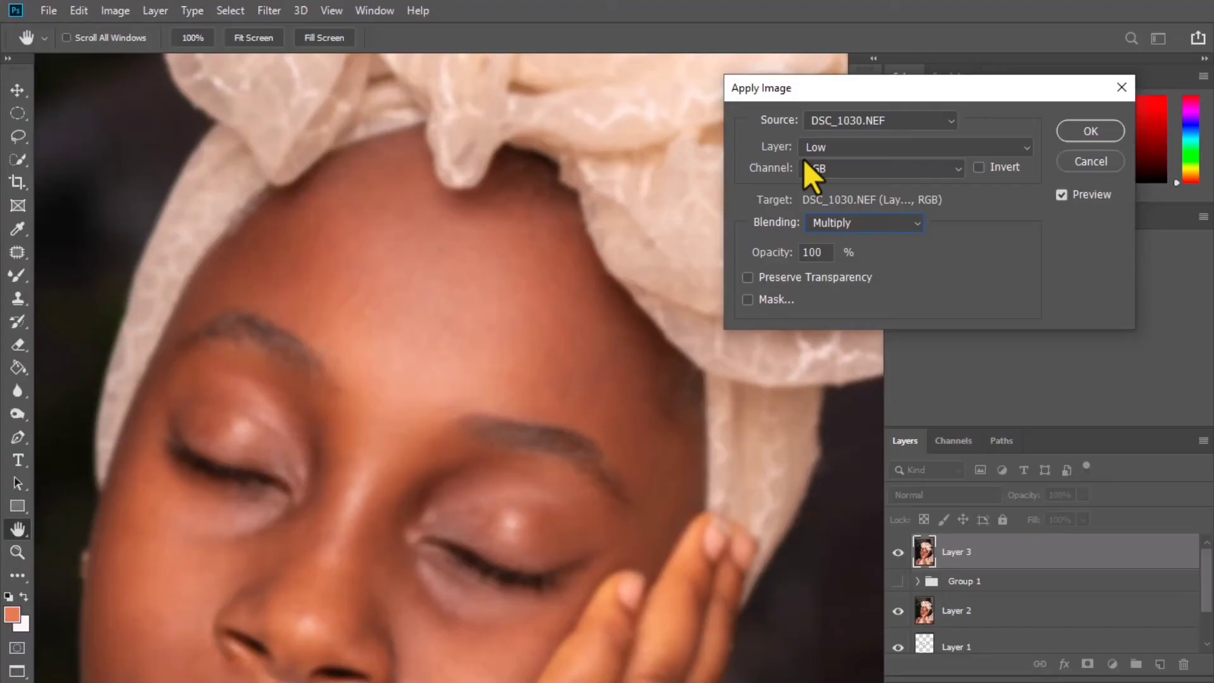
left_click(856, 147)
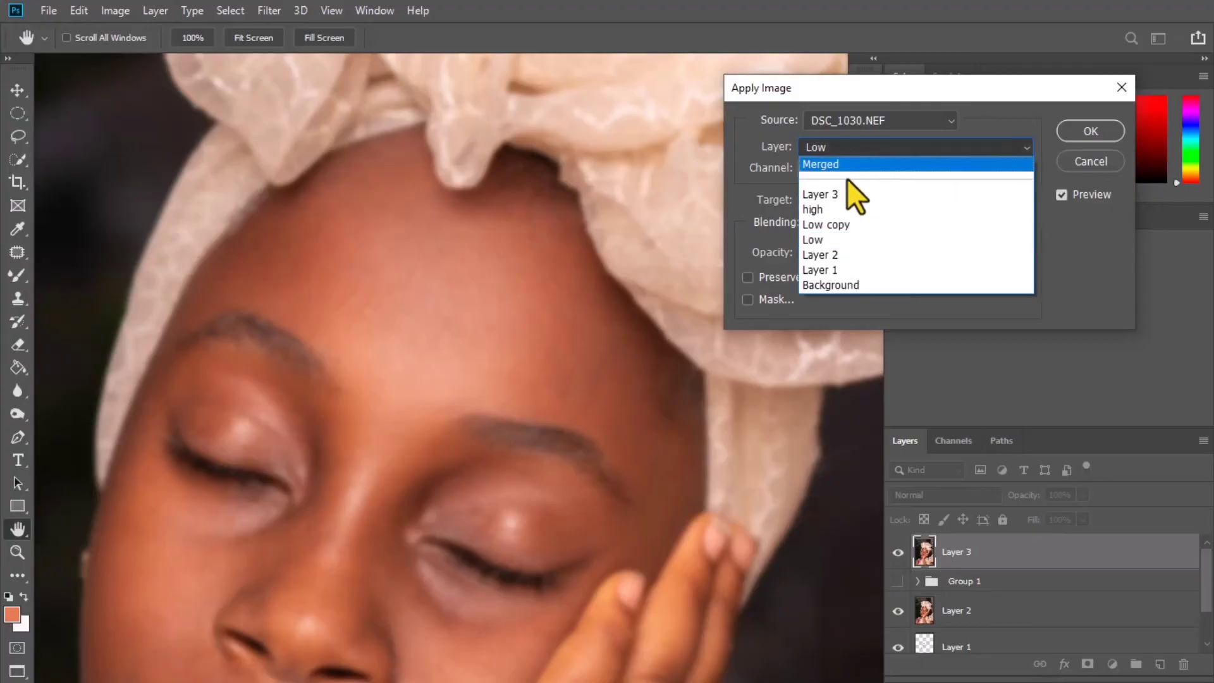
left_click(845, 161)
left_click(1089, 131)
key("b")
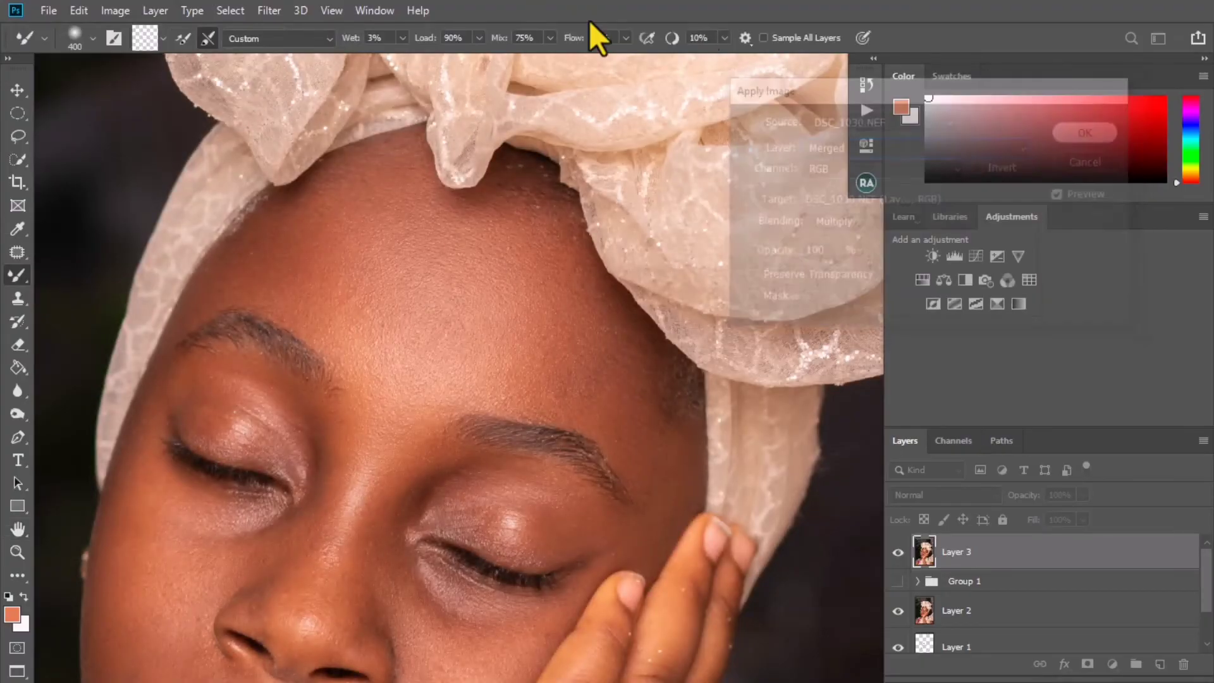
- Duplicate Layer 3 and put both layers into a new group
scroll(457, 304, "down", 1)
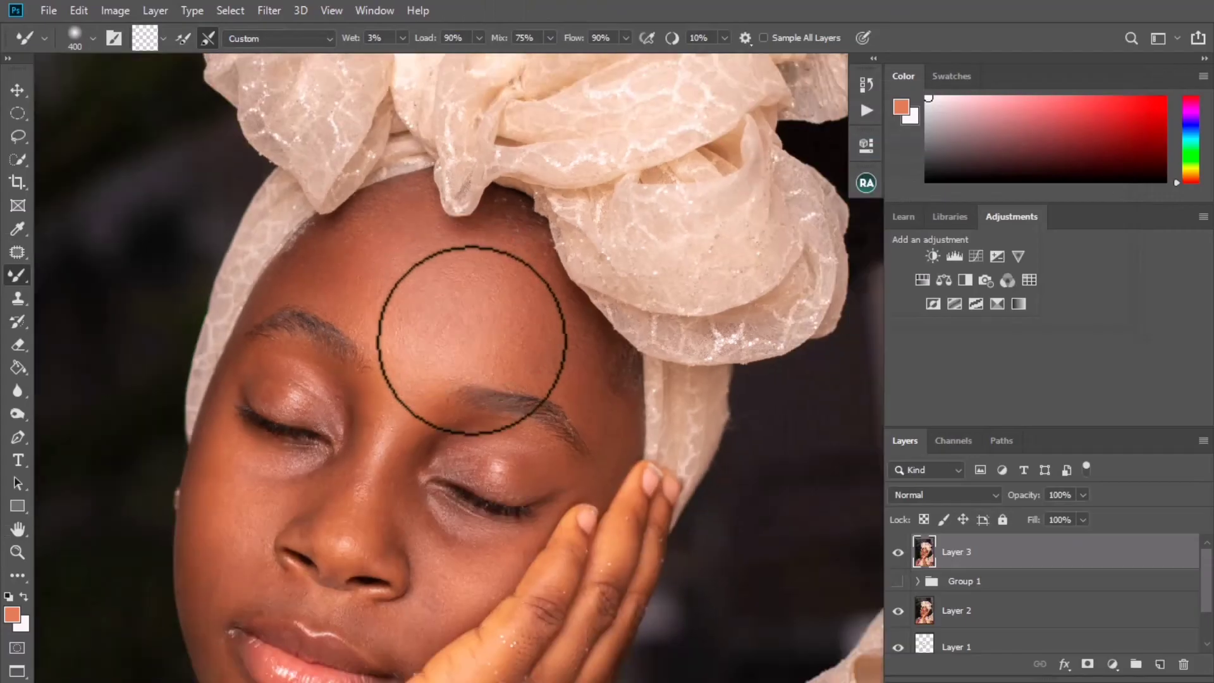
key("ctrl+j")
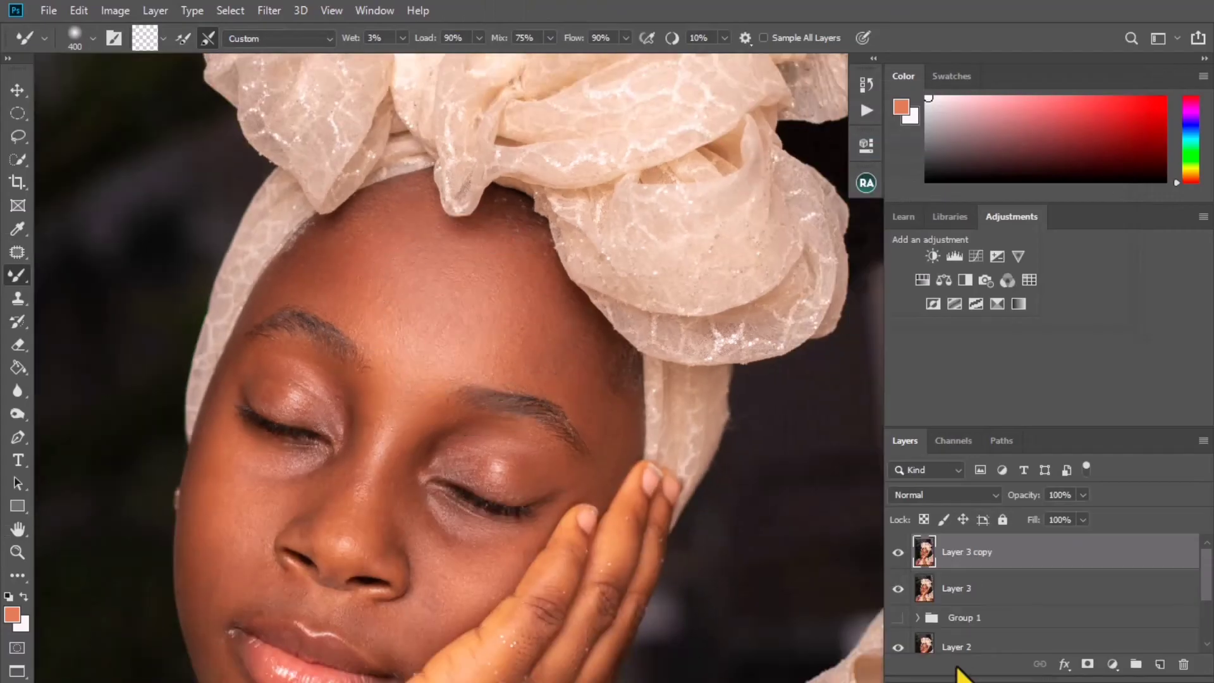
left_click(898, 588)
left_click(970, 591)
left_click(898, 588)
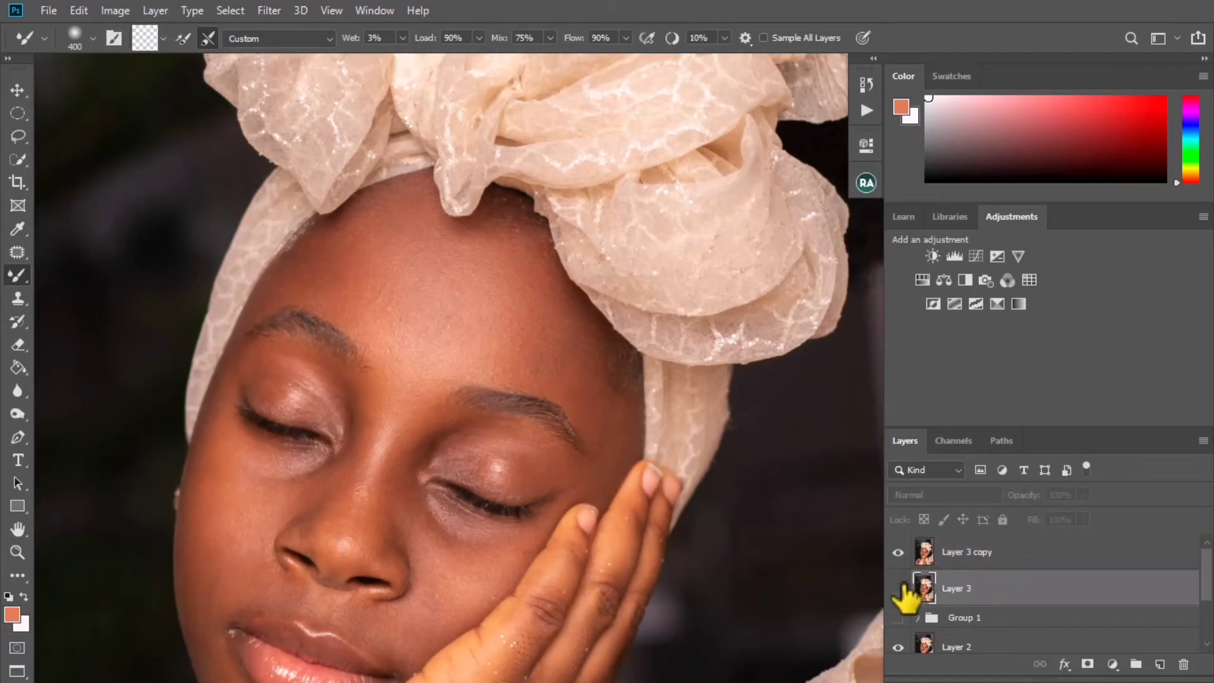
left_click(1056, 560, "shift")
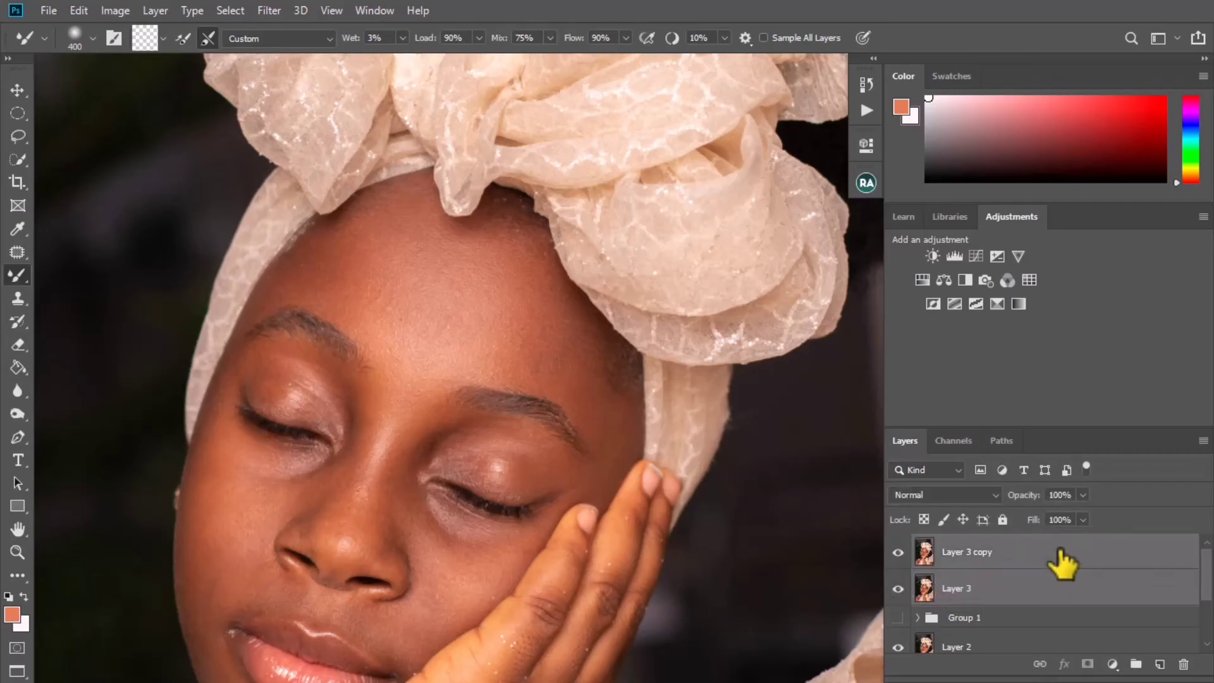
left_click(1136, 663)
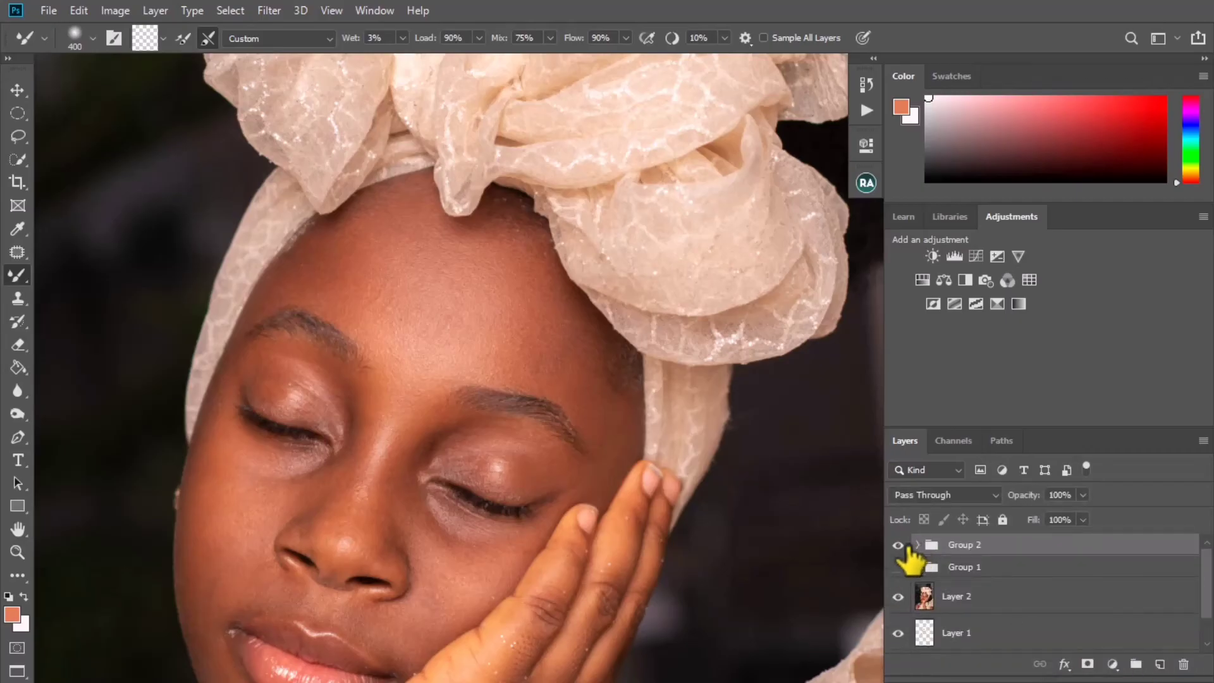
- In Group 2, rename Layer 3 as low 1 and Layer 3 copy as high1
left_click(917, 545)
double_click(977, 611)
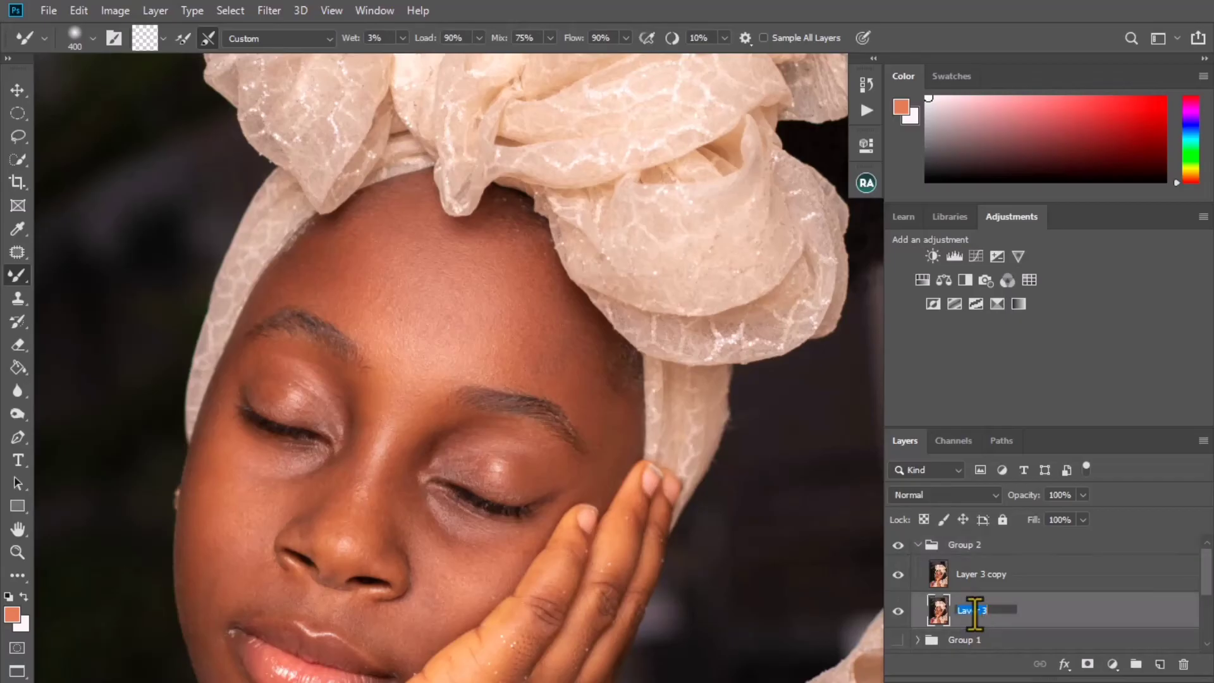
key("BackSpace")
type("low")
key("Return")
double_click(997, 572)
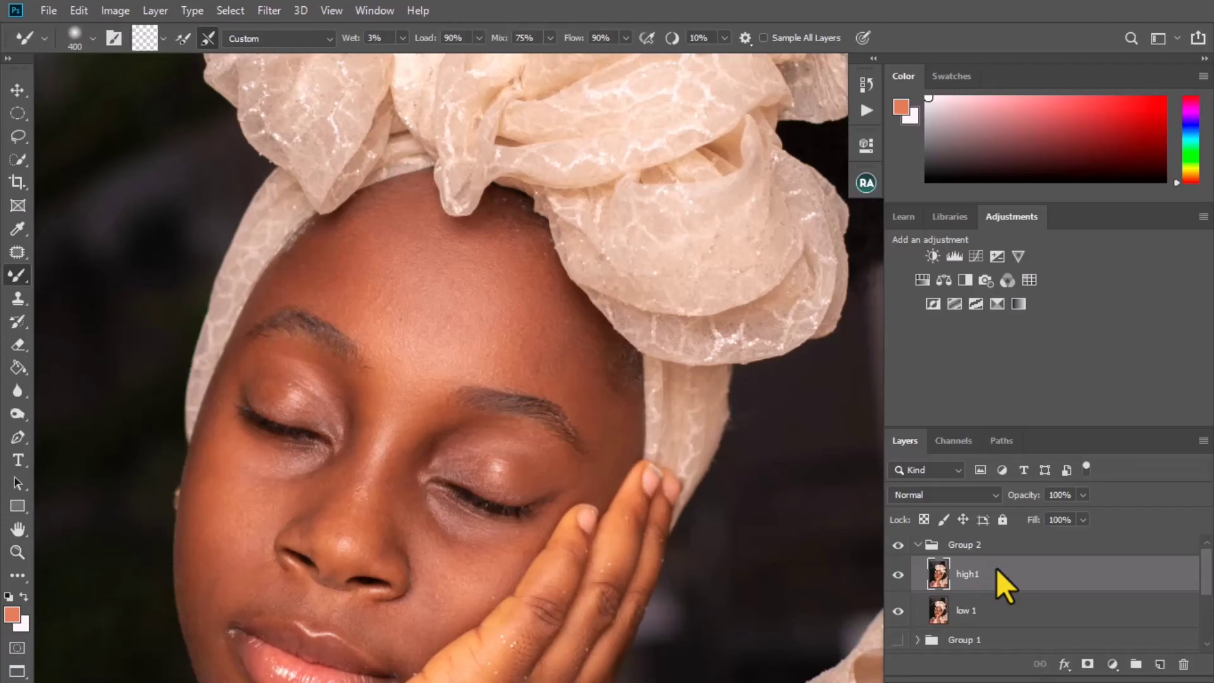
- Apply a Gaussian Blur to low 1 with high1 hidden, and show high1 again
left_click(909, 615)
left_click(899, 574)
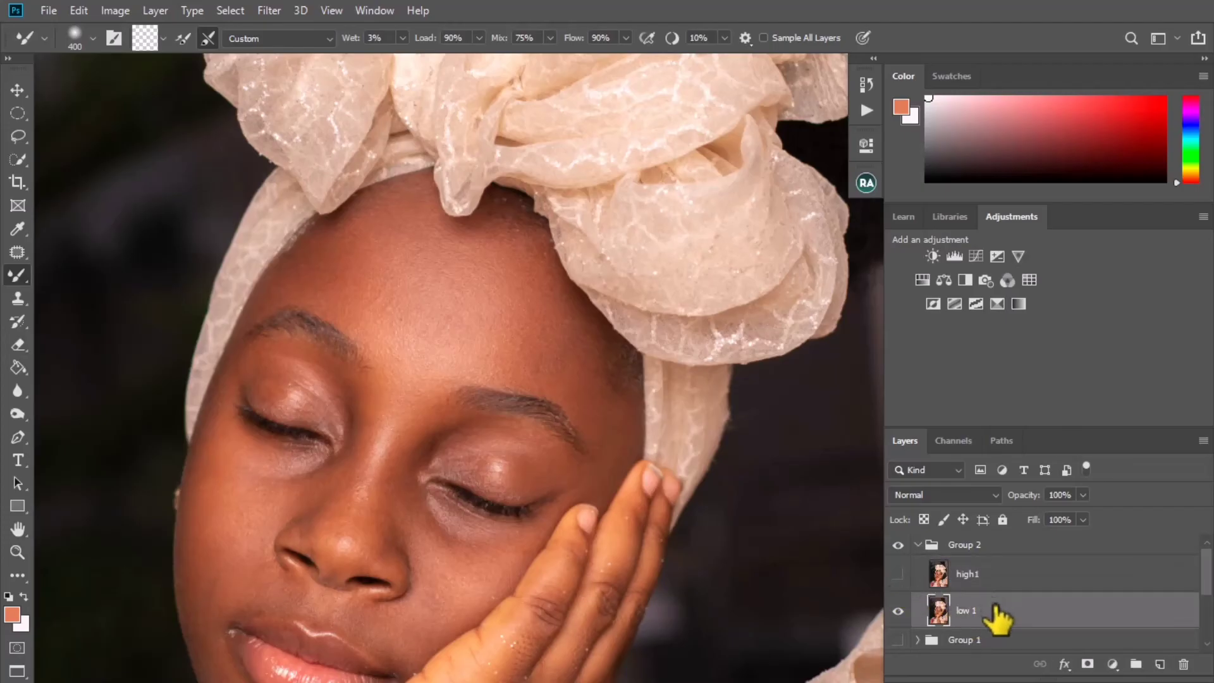
left_click(266, 10)
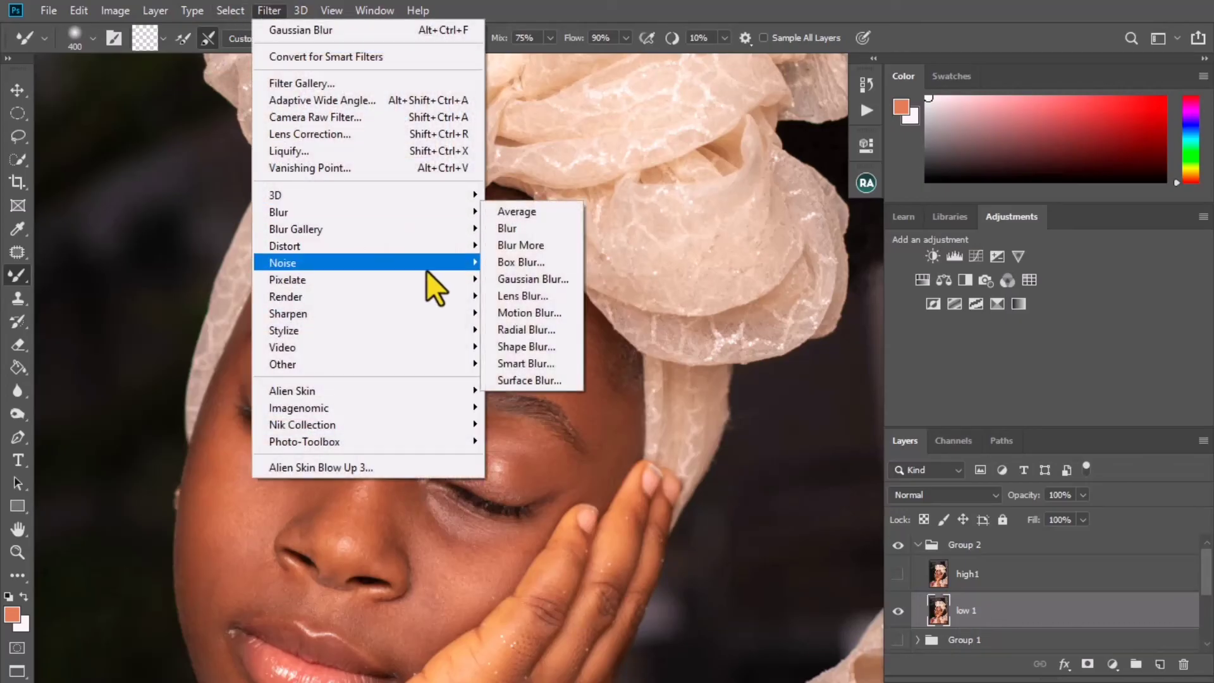
left_click(515, 279)
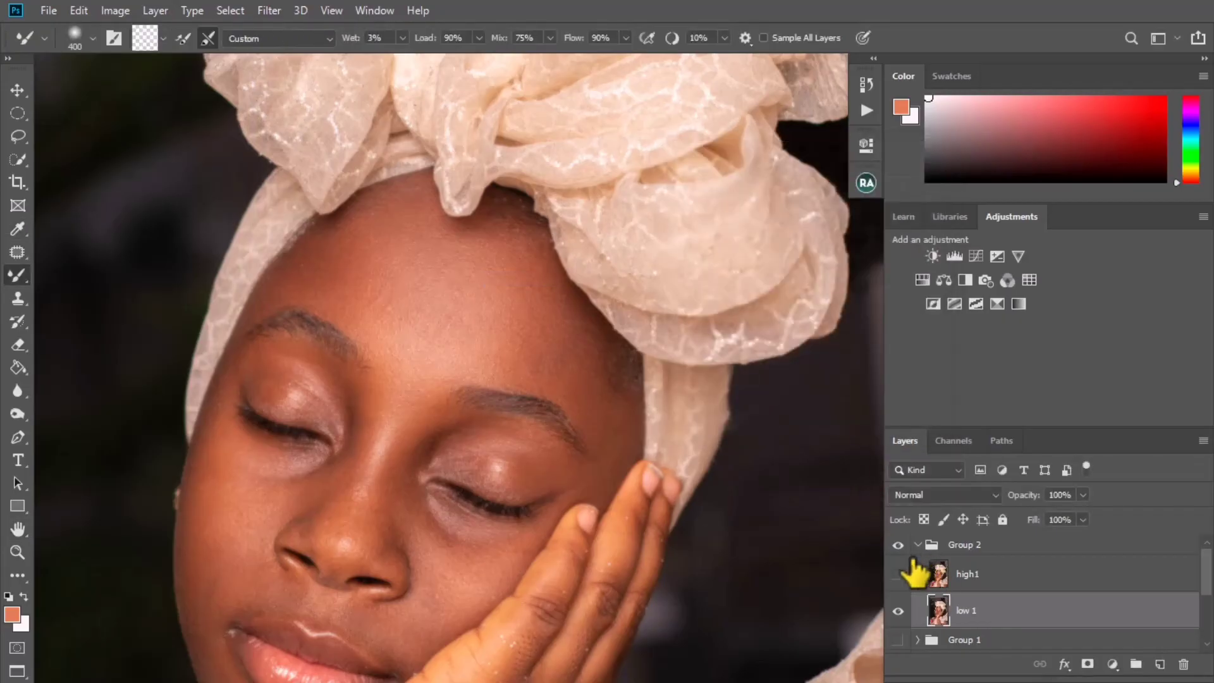
left_click(897, 573)
left_click(973, 573)
left_click(120, 13)
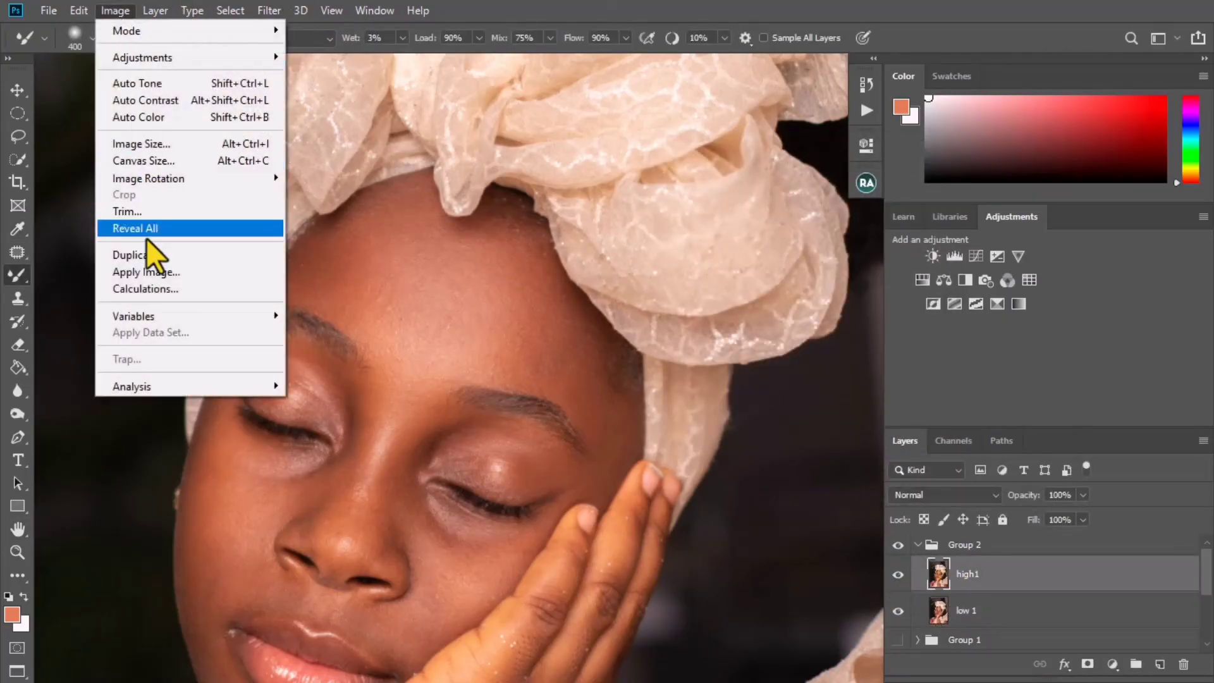
left_click(154, 273)
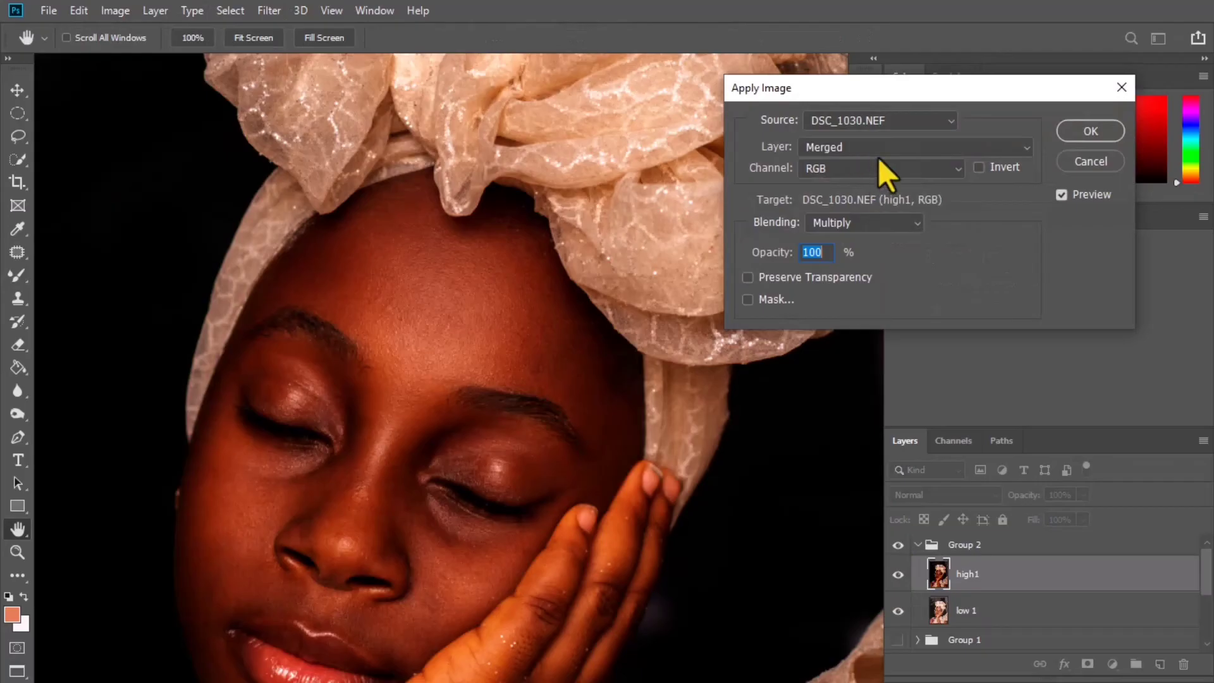
left_click(878, 150)
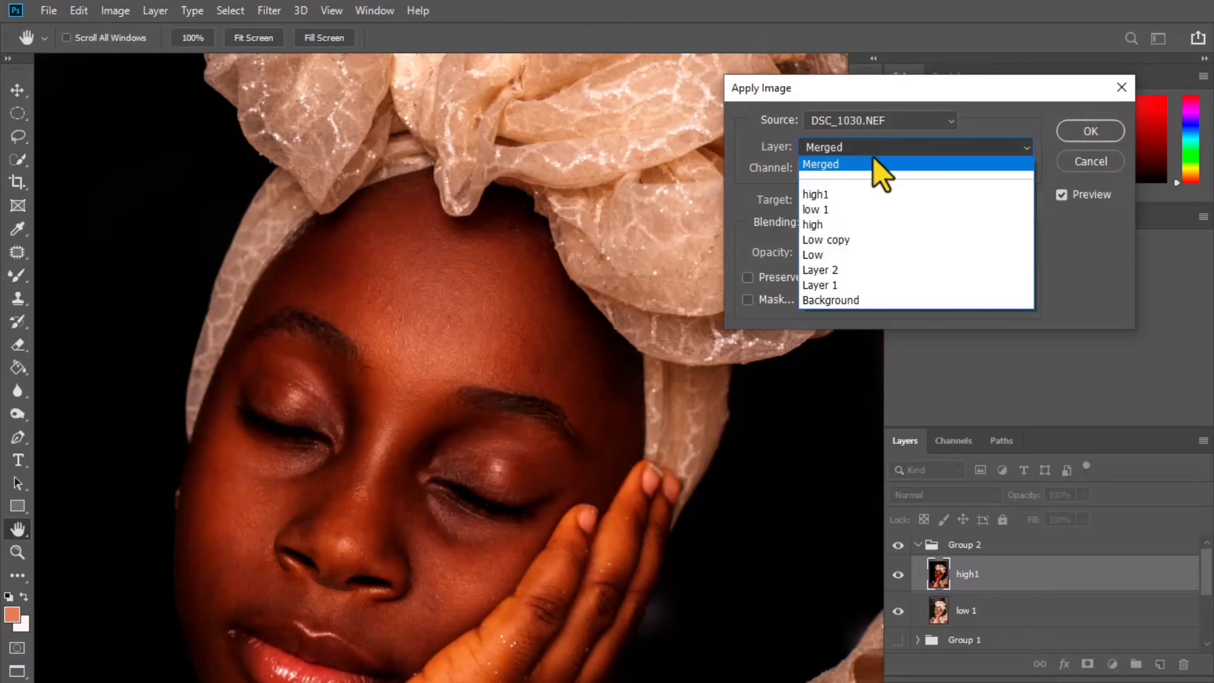
left_click(847, 211)
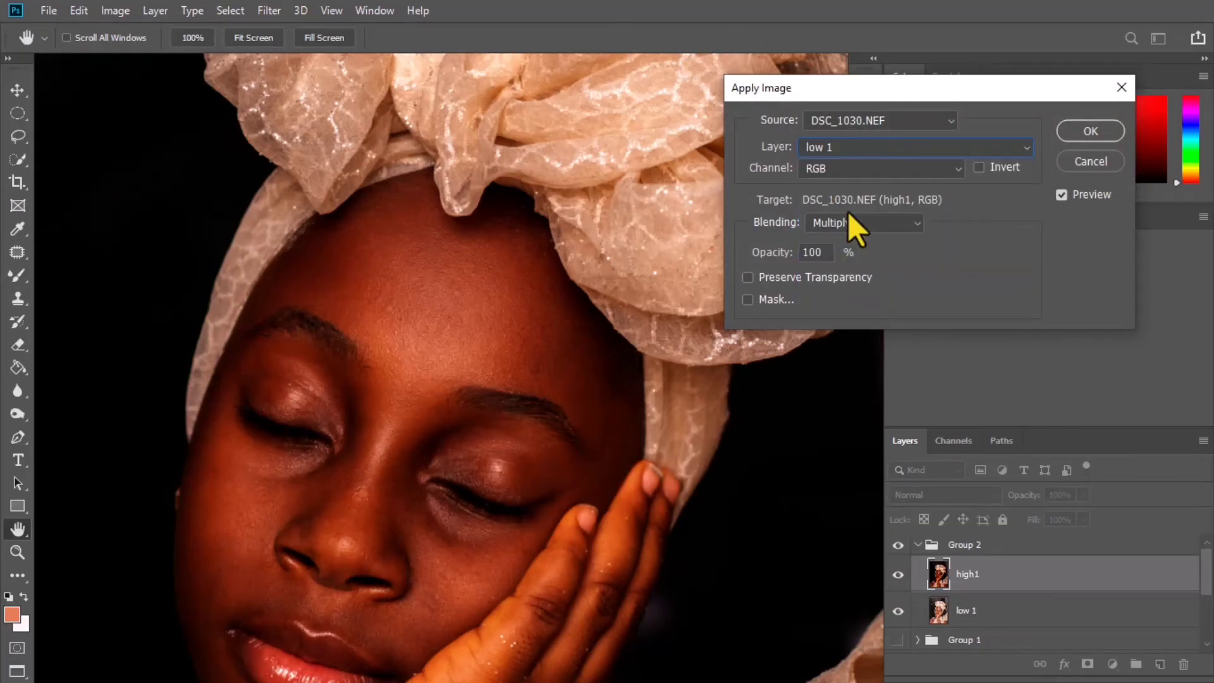
left_click(844, 227)
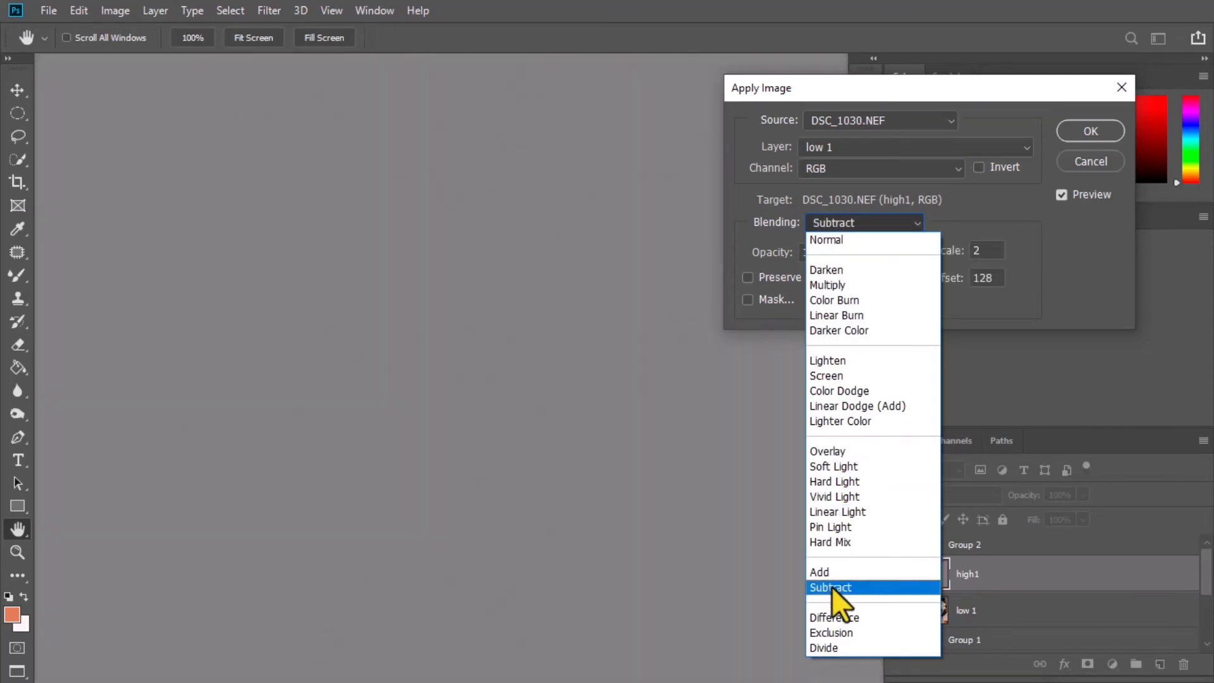
left_click(832, 587)
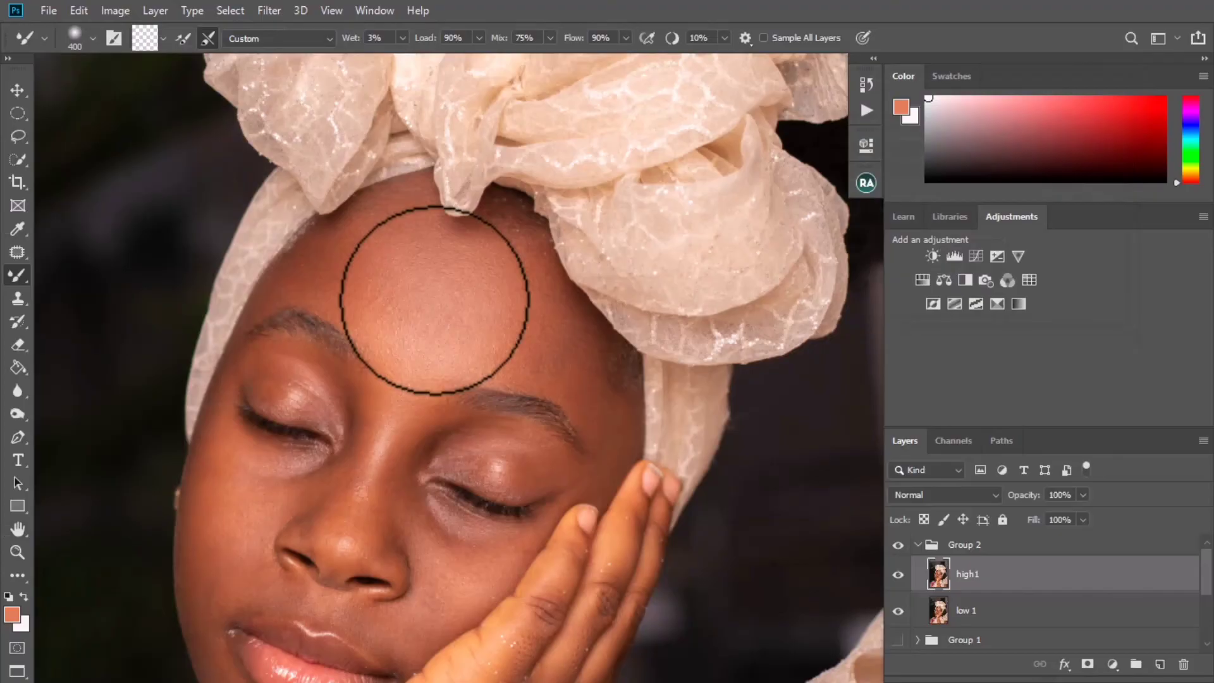
- Use Apply Image on high1 with low 1 as source layer, Subtract blending, scale 2 and offset 128, and set high1 to Linear Light
scroll(434, 312, "up", 4)
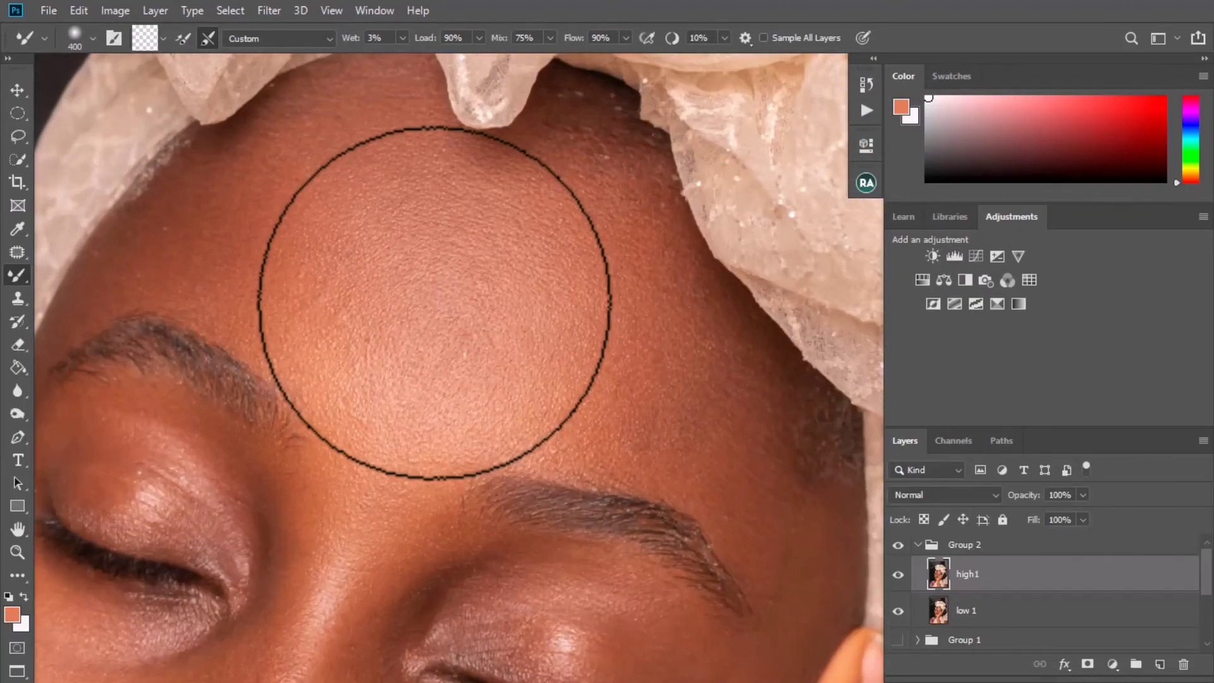
left_click(111, 9)
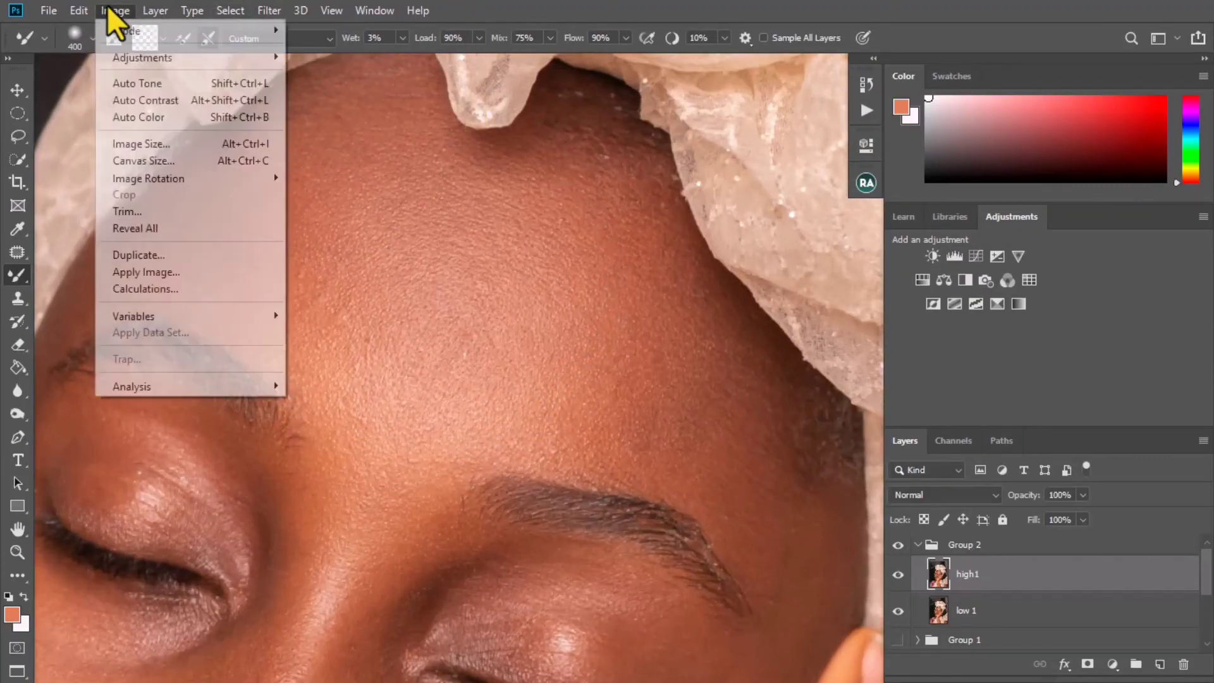
left_click(170, 272)
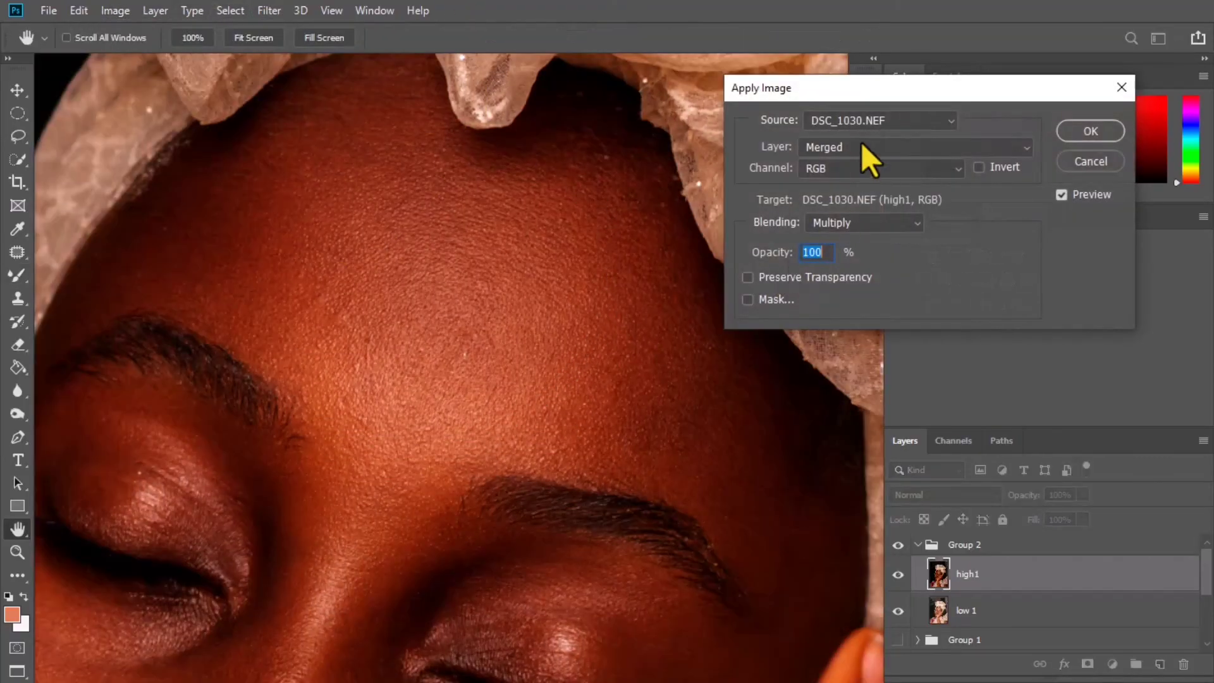
left_click(860, 146)
left_click(841, 209)
left_click(846, 222)
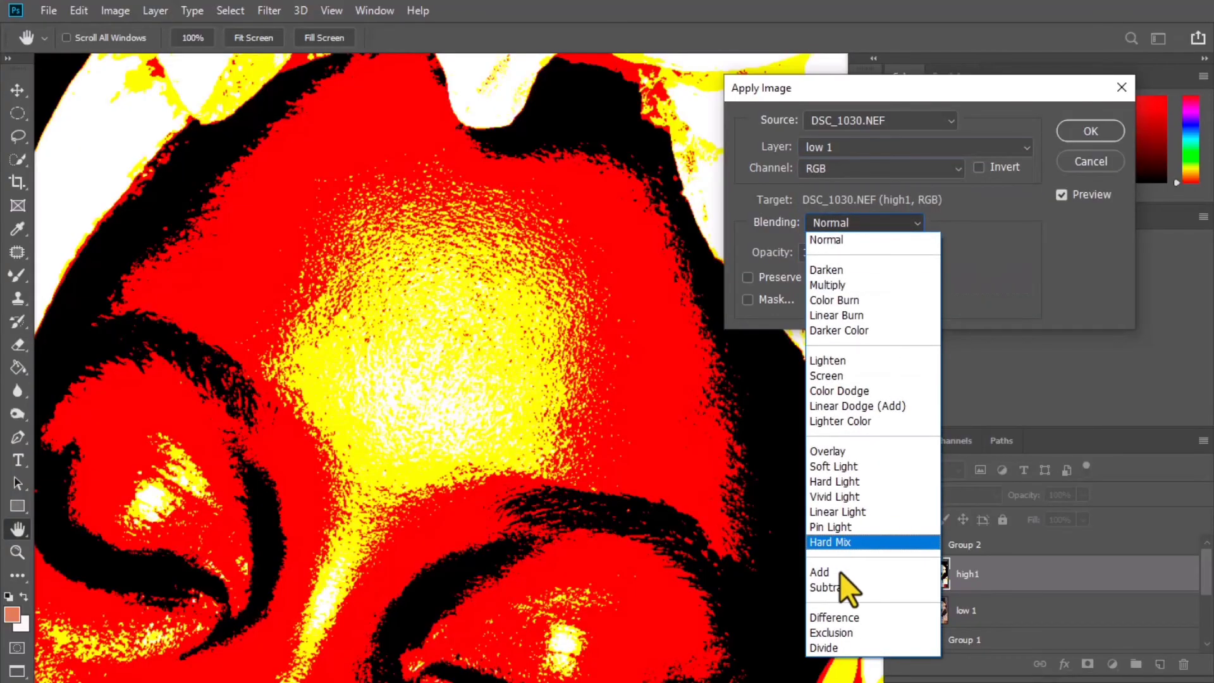
left_click(836, 590)
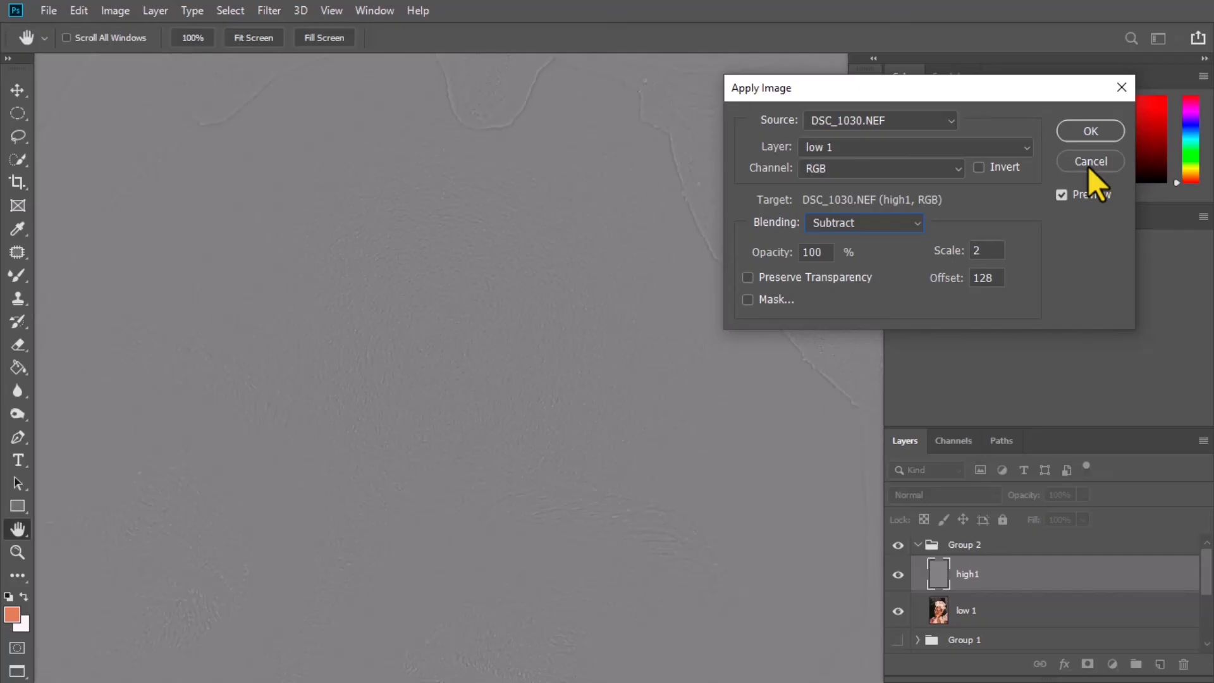
left_click(1088, 132)
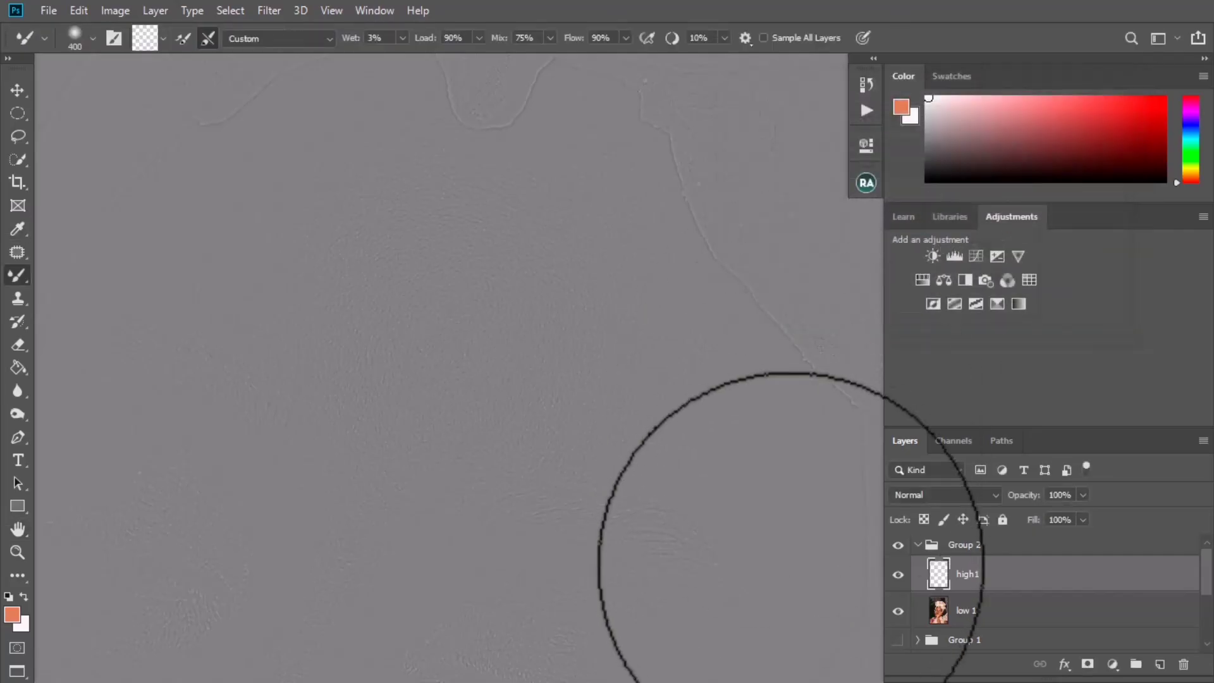
left_click(910, 496)
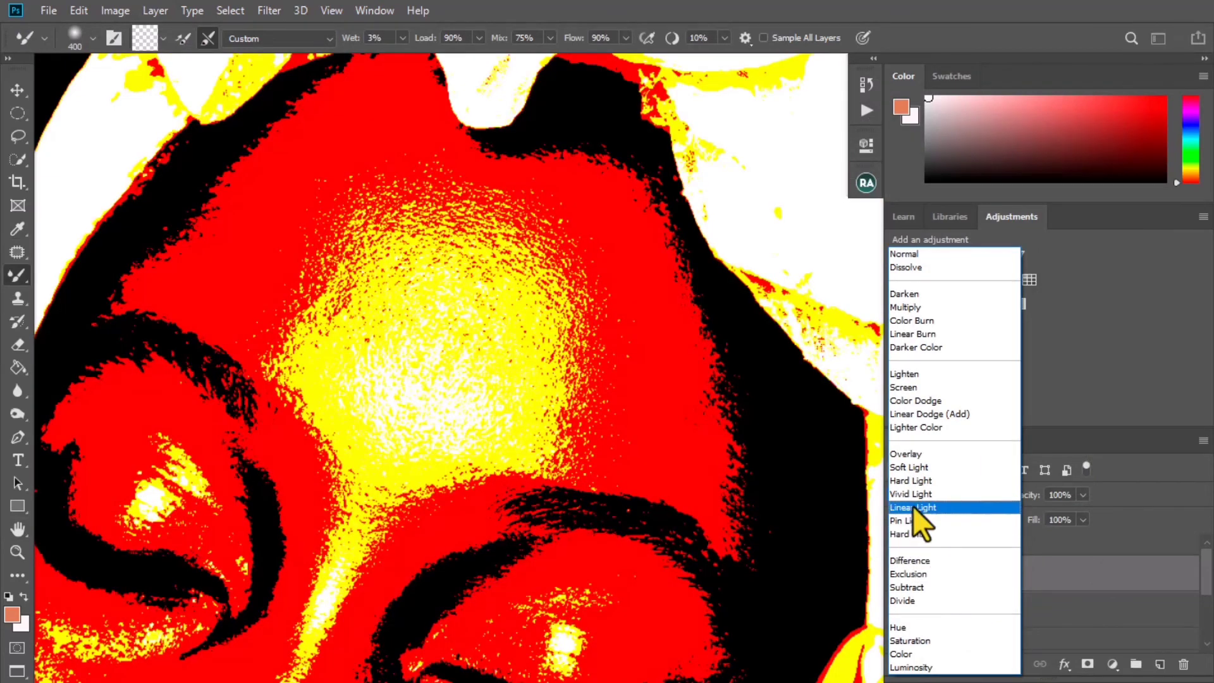
left_click(912, 506)
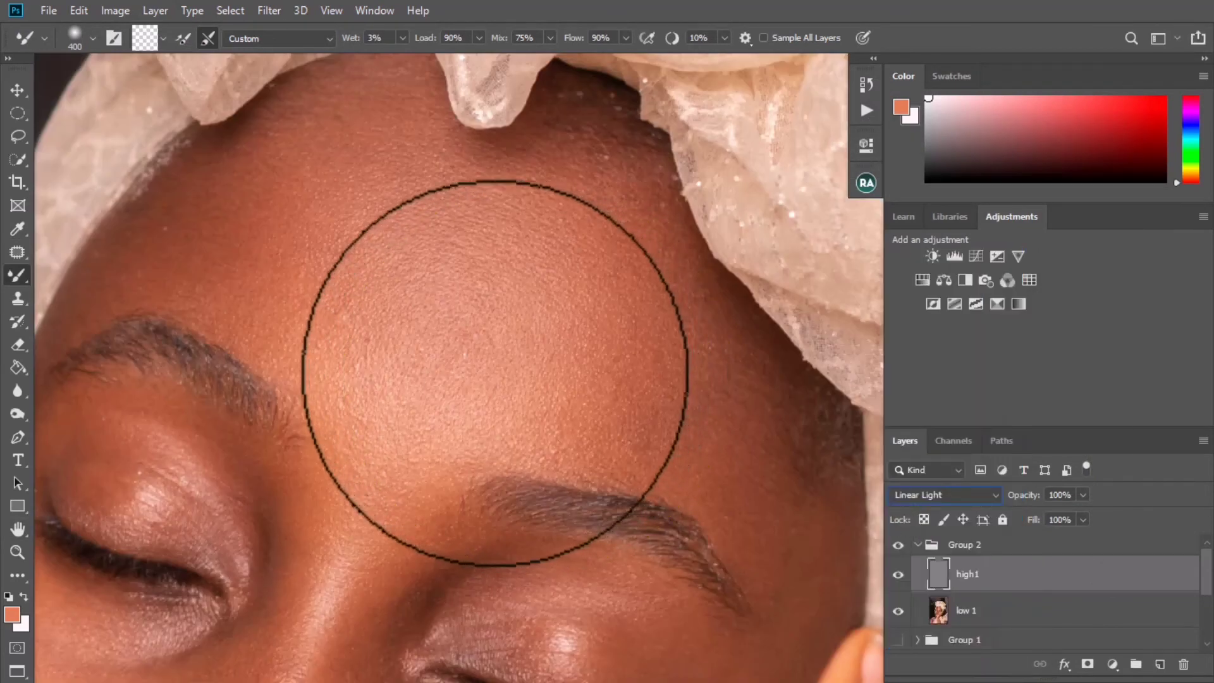
- Duplicate the low 1 layer and reduce the Mixer Brush size to 200 for working on the forehead
scroll(510, 298, "down", 3)
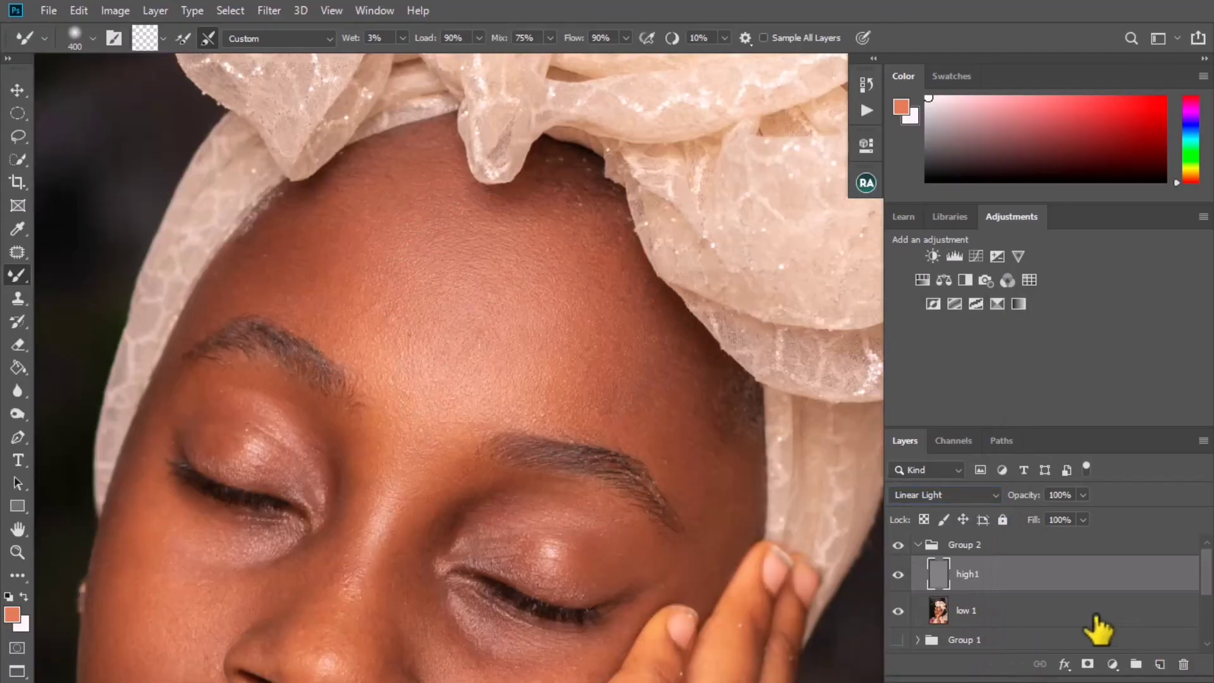
left_click_drag(1099, 625, 1160, 664)
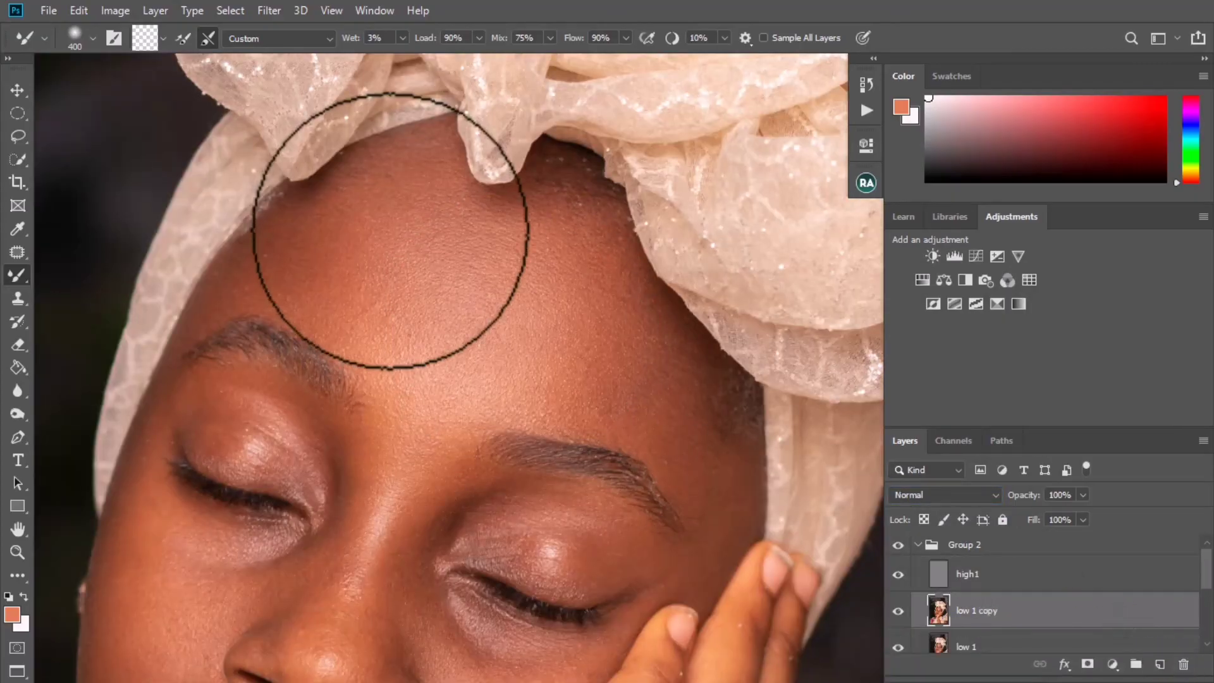
scroll(447, 274, "up", 2)
left_click_drag(476, 311, 451, 316)
key("bracketleft")
key("bracketleft")
key("bracketleft")
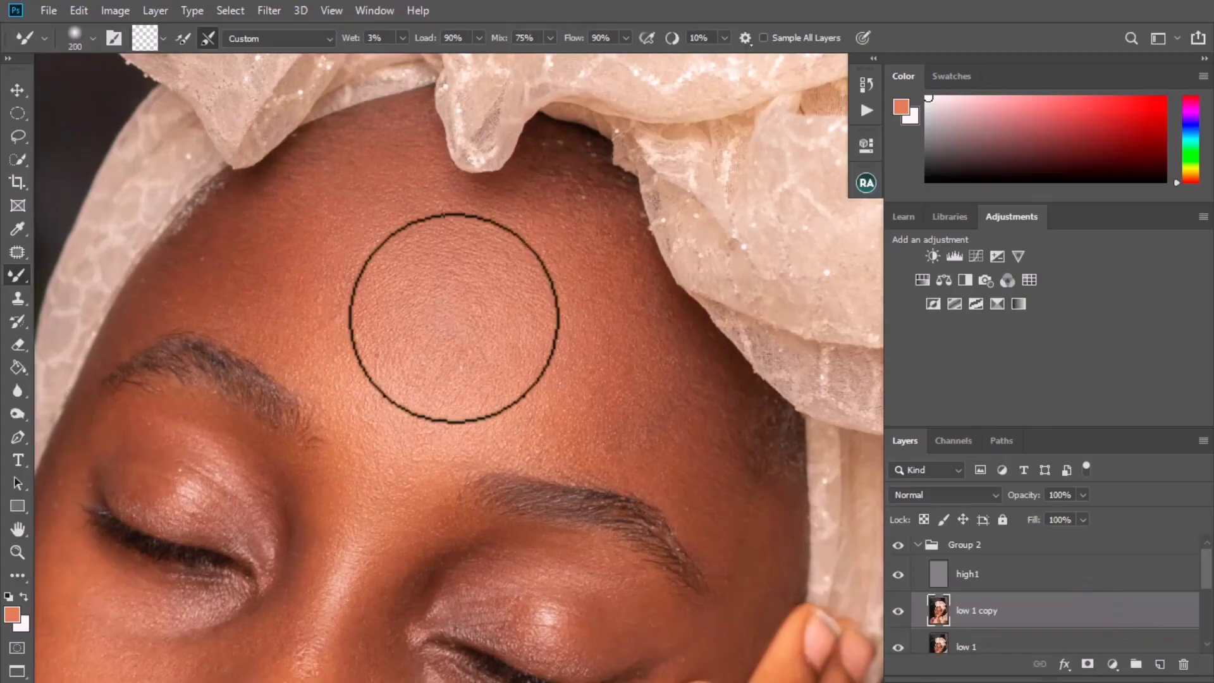
- Smooth the forehead tones above the eyebrow farther from the hand with the Mixer Brush at size 175
key("bracketleft")
key("bracketleft")
key("bracketleft")
key("bracketright")
key("bracketright")
mouse_move(244, 284)
left_mouse_down()
mouse_move(219, 263)
mouse_move(138, 314)
mouse_move(243, 294)
left_mouse_up()
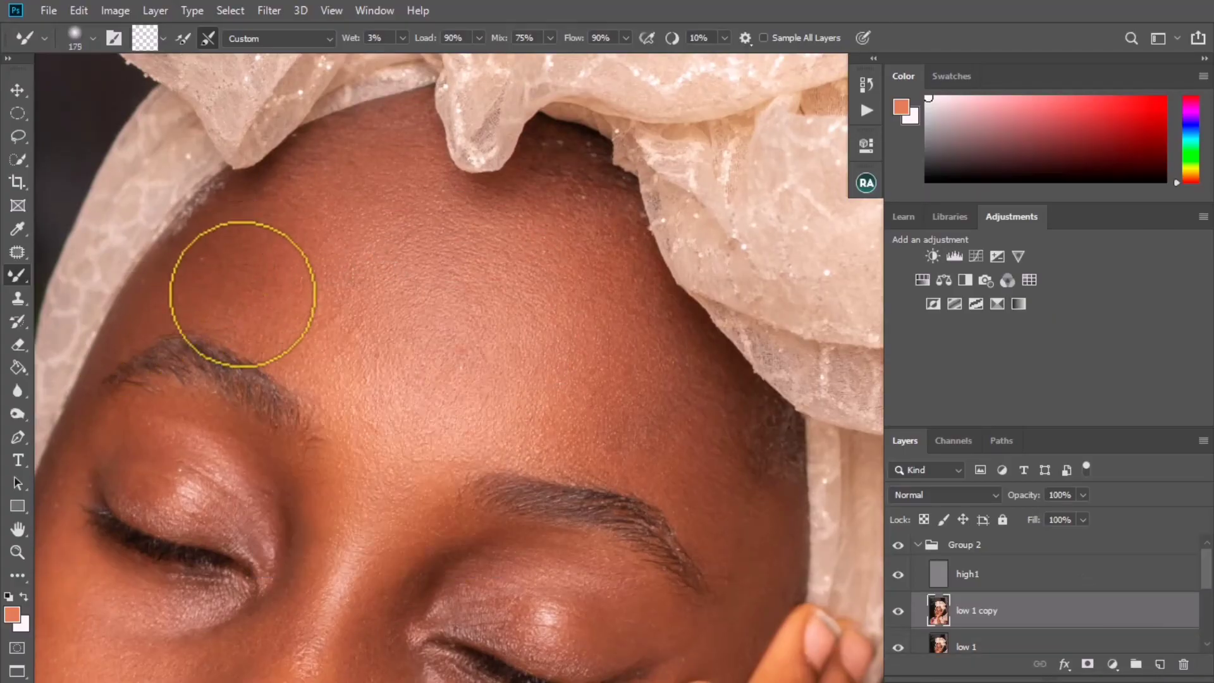
- Blend the broad forehead tones from the hairline towards the centre with the Mixer Brush at size 500
key("bracketright")
key("bracketright")
key("bracketright")
key("bracketright")
key("bracketright")
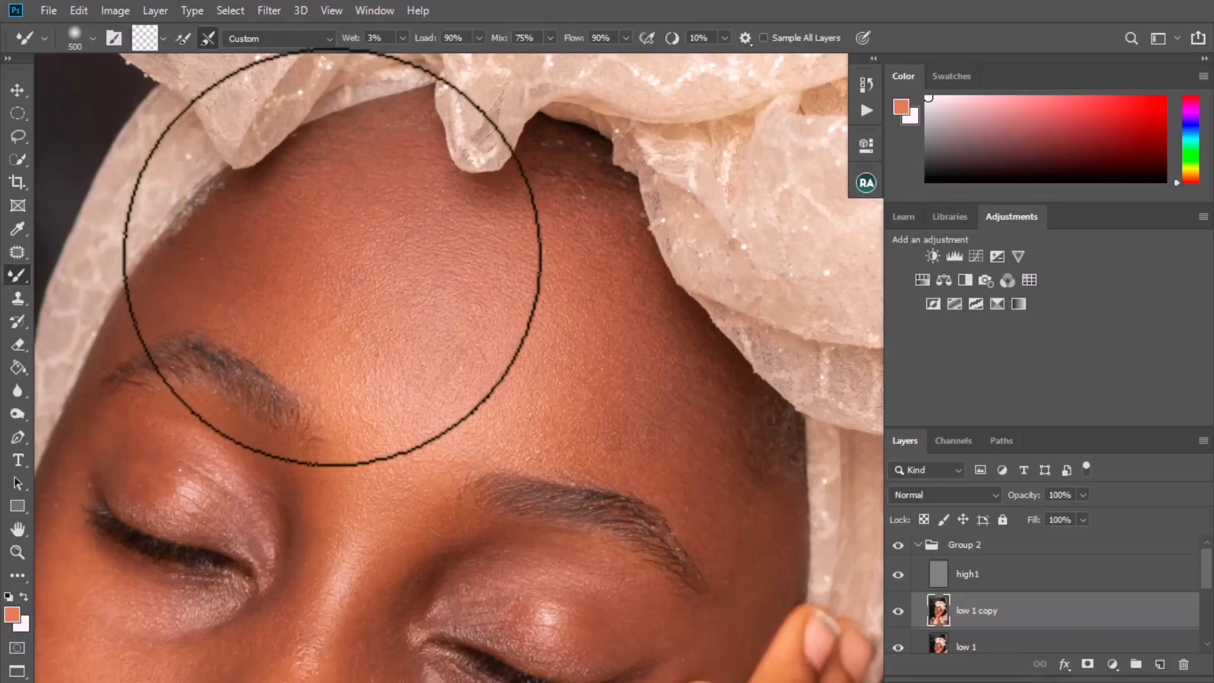
mouse_move(332, 257)
left_mouse_down()
mouse_move(369, 275)
mouse_move(360, 235)
mouse_move(364, 316)
mouse_move(391, 341)
left_mouse_up()
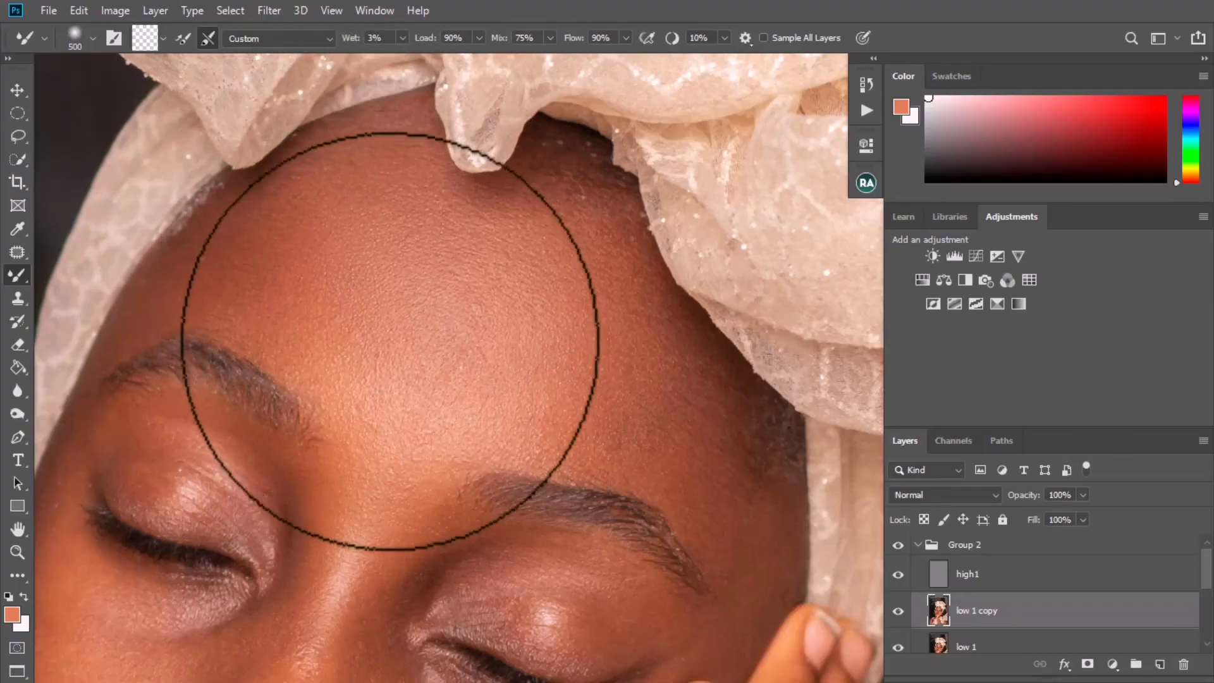
- Even out the skin just above the inner half of the eyebrow farther from the hand at brush size 150
key("bracketleft")
key("bracketleft")
key("bracketleft")
key("bracketleft")
key("bracketleft")
key("bracketleft")
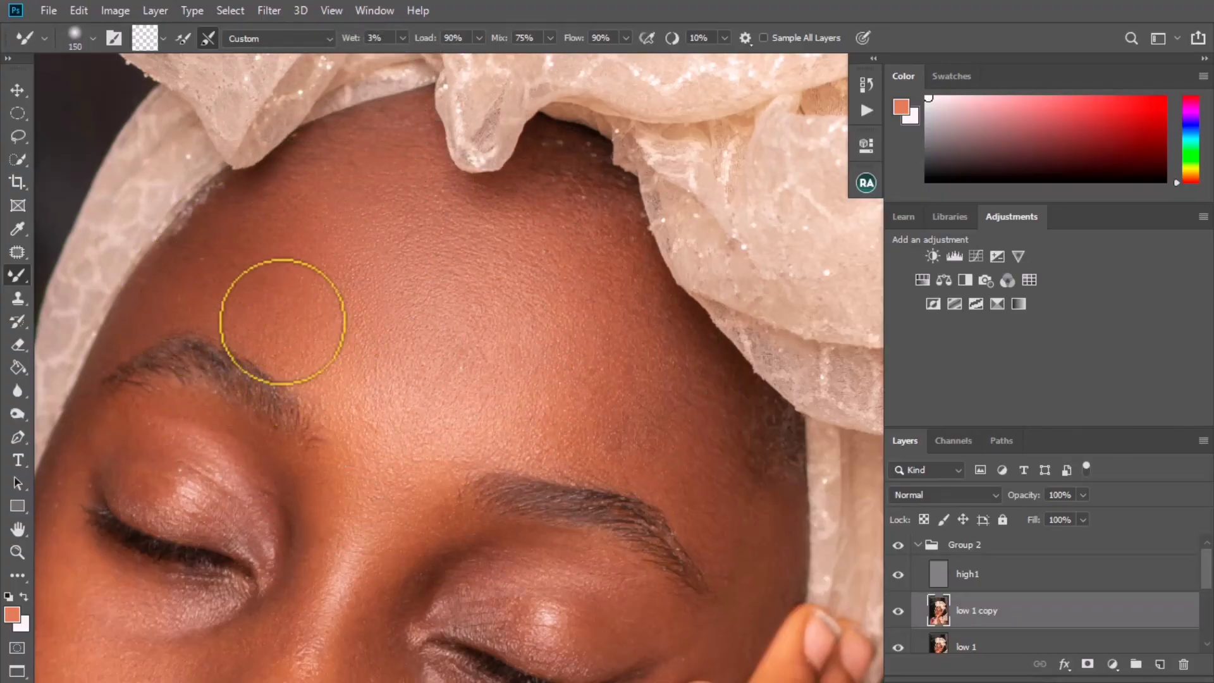
- Blend the upper forehead below the headwrap at brush size 300, and enlarge the brush to 500 for the centre
key("bracketright")
key("bracketright")
key("bracketright")
key("bracketright")
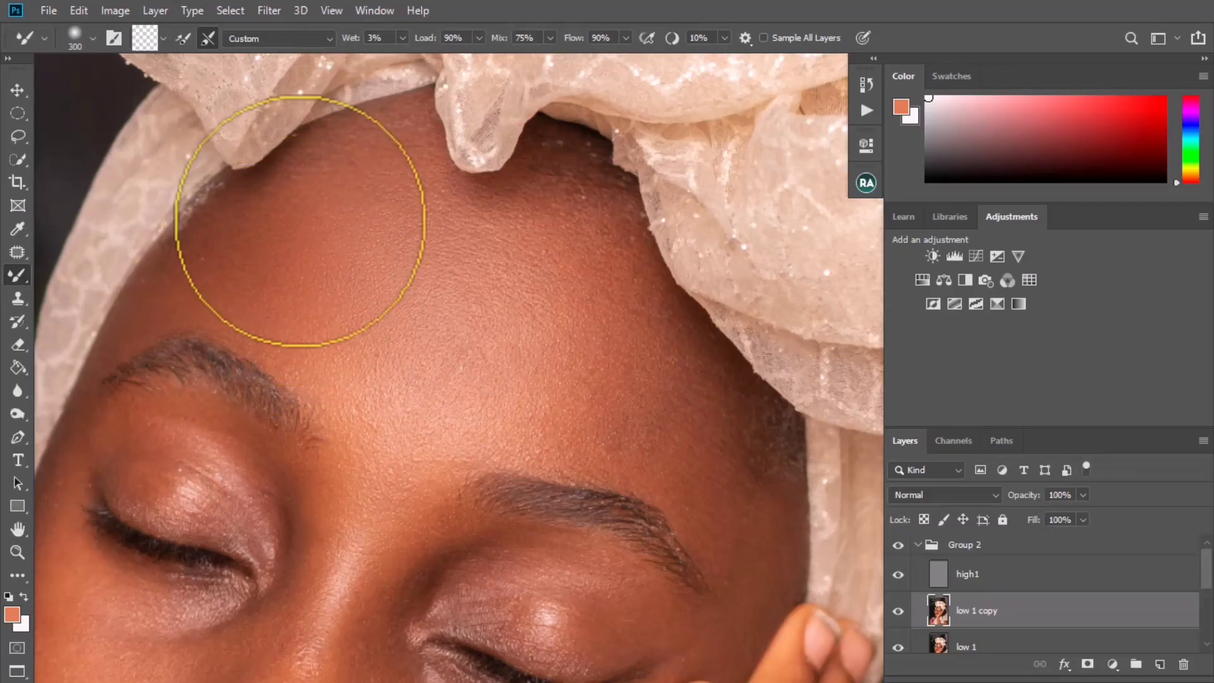
key("bracketright")
key("bracketright")
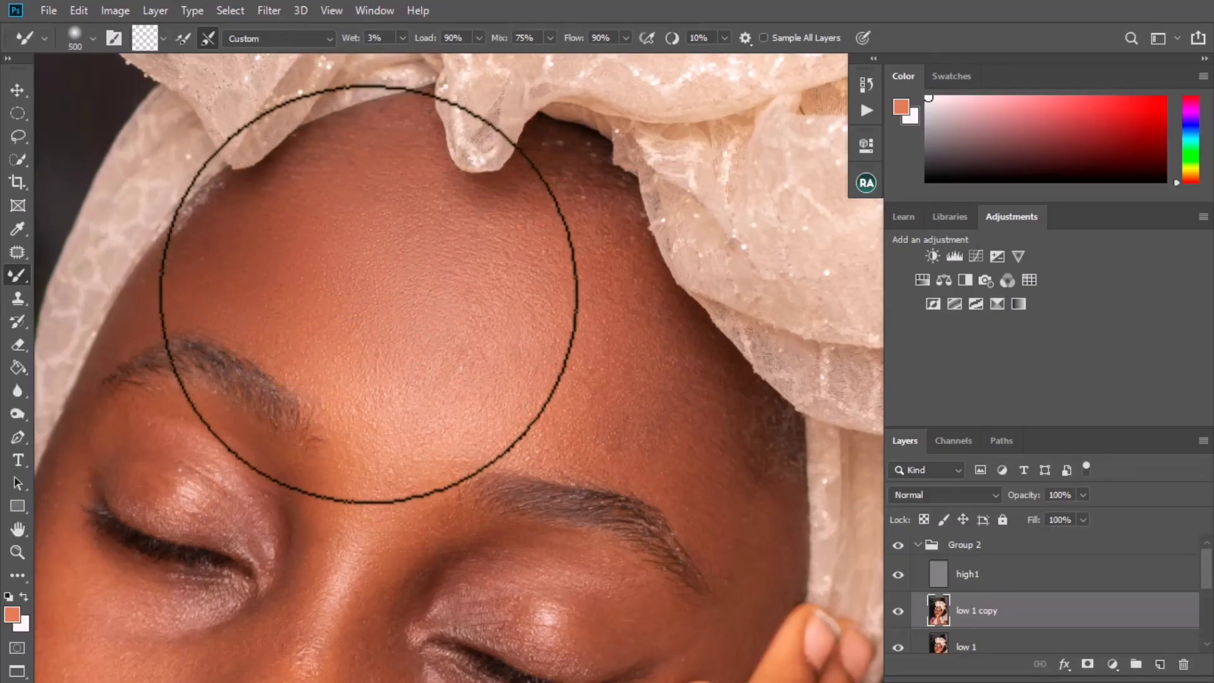
- Smooth the skin above the far eyebrow at size 175 and along the hairline edge with a much smaller Mixer Brush
key("bracketleft")
key("bracketleft")
key("bracketleft")
key("bracketleft")
key("bracketleft")
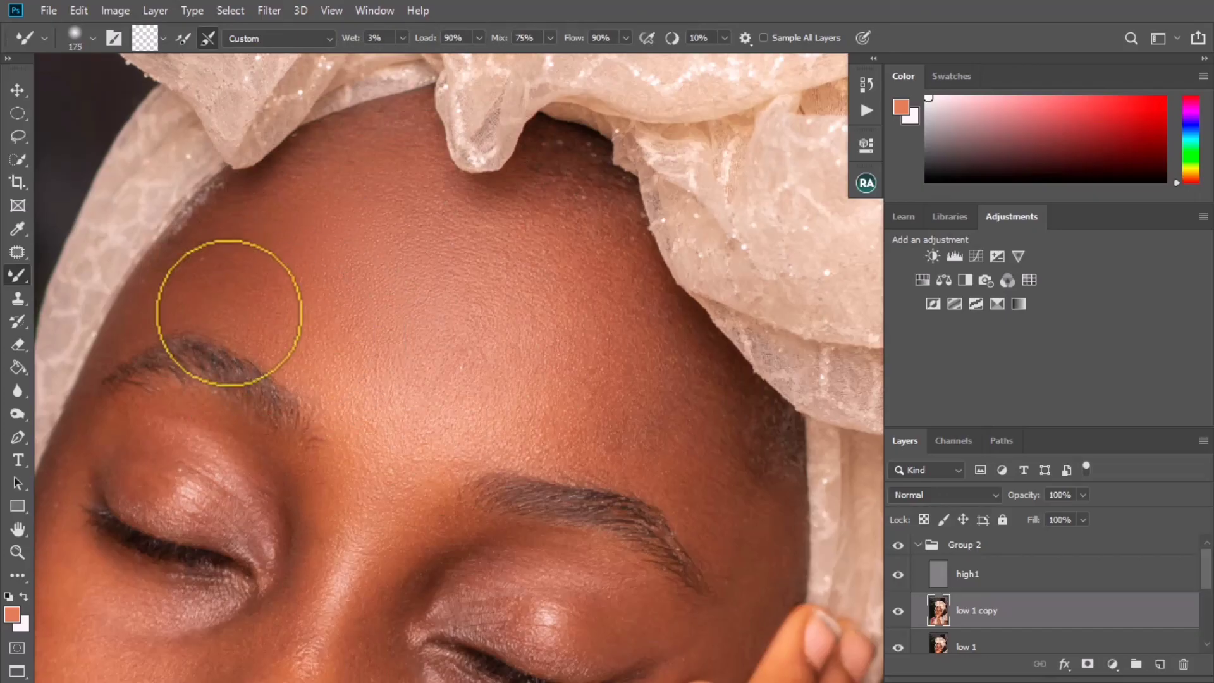
key("bracketleft")
key("bracketleft")
key("bracketleft")
key("bracketleft")
key("bracketleft")
mouse_move(138, 307)
left_mouse_down()
mouse_move(183, 257)
mouse_move(168, 274)
mouse_move(185, 292)
mouse_move(220, 292)
mouse_move(245, 268)
mouse_move(205, 272)
mouse_move(231, 248)
mouse_move(260, 249)
mouse_move(281, 201)
mouse_move(224, 303)
mouse_move(285, 329)
mouse_move(325, 202)
mouse_move(363, 151)
mouse_move(385, 152)
mouse_move(381, 183)
left_mouse_up()
- Blend the central forehead highlight with the Mixer Brush at sizes 400 and 500
key("bracketright")
key("bracketright")
key("bracketright")
key("bracketright")
key("bracketright")
key("bracketright")
key("bracketright")
key("bracketright")
key("bracketright")
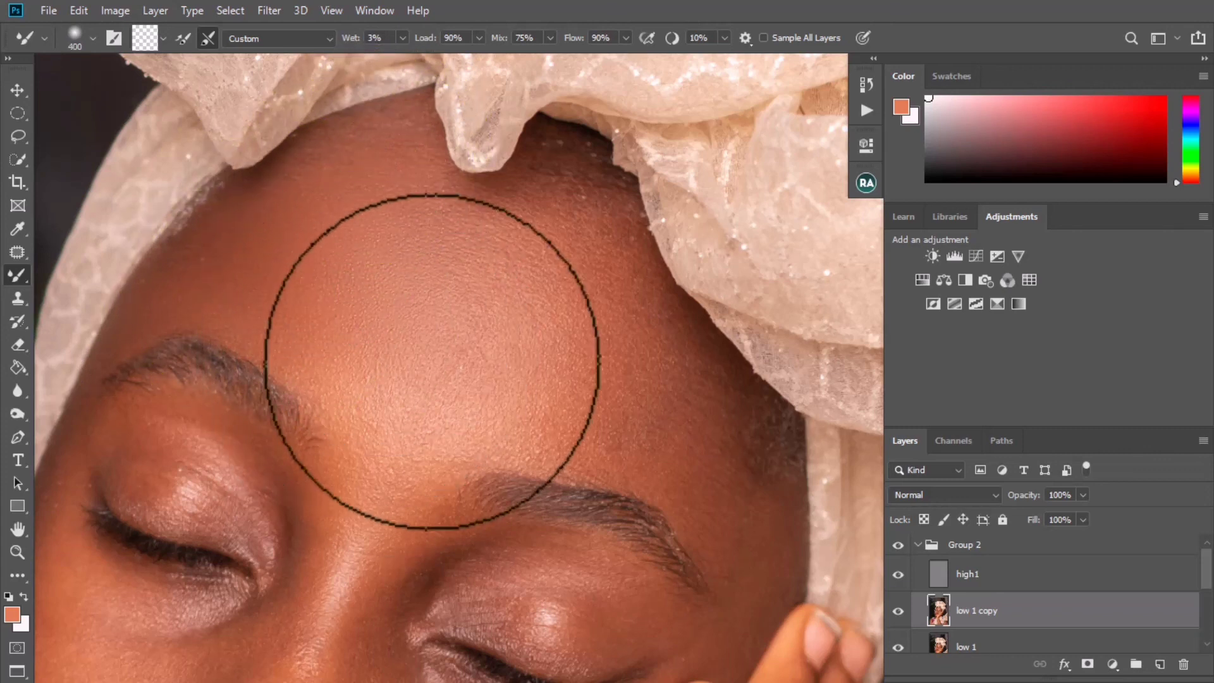
key("bracketright")
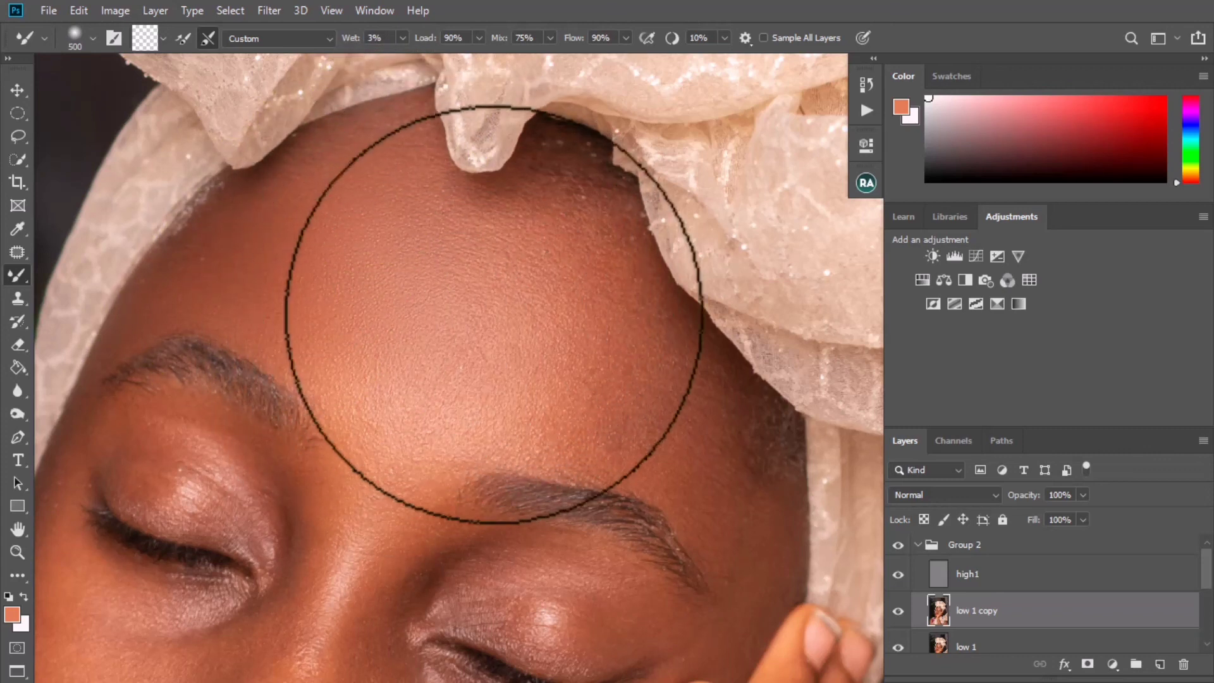
- Smooth the temple beside the tail of the eyebrow nearer the hand with the Mixer Brush at sizes 175 and 200
scroll(451, 292, "down", 5)
scroll(468, 300, "up", 2)
key("bracketleft")
key("bracketleft")
key("bracketleft")
key("bracketleft")
key("bracketleft")
key("bracketleft")
key("bracketleft")
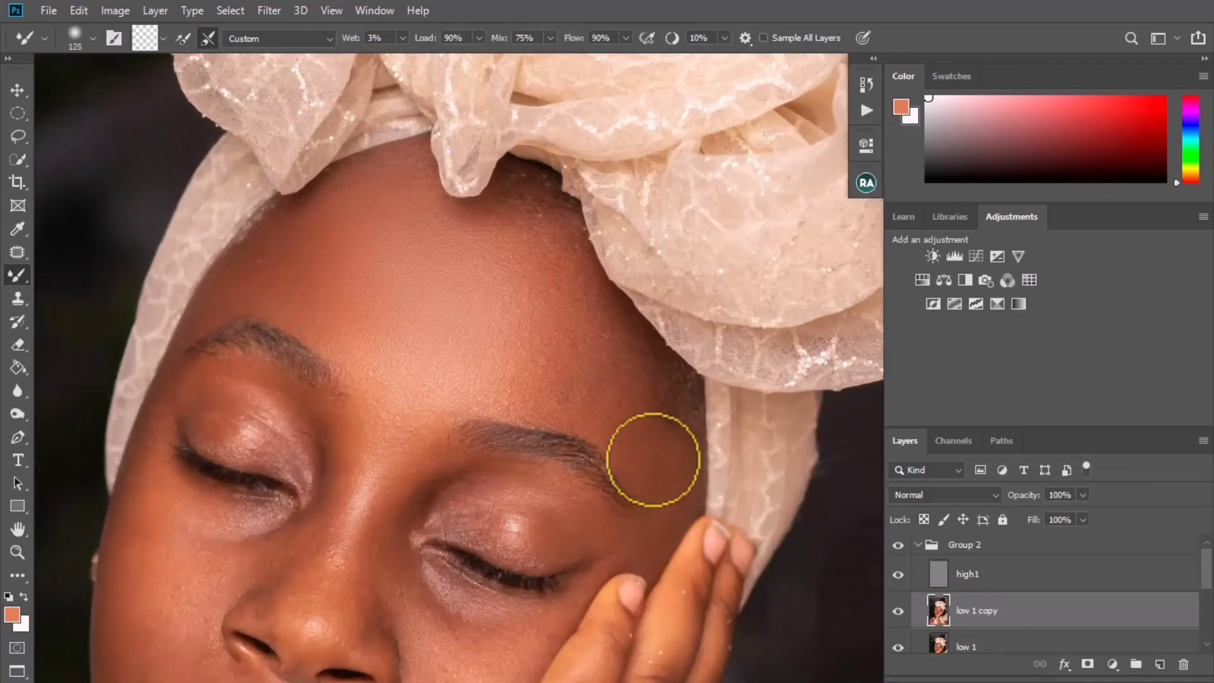
key("bracketright")
key("bracketright")
left_click_drag(656, 457, 651, 463)
key("bracketright")
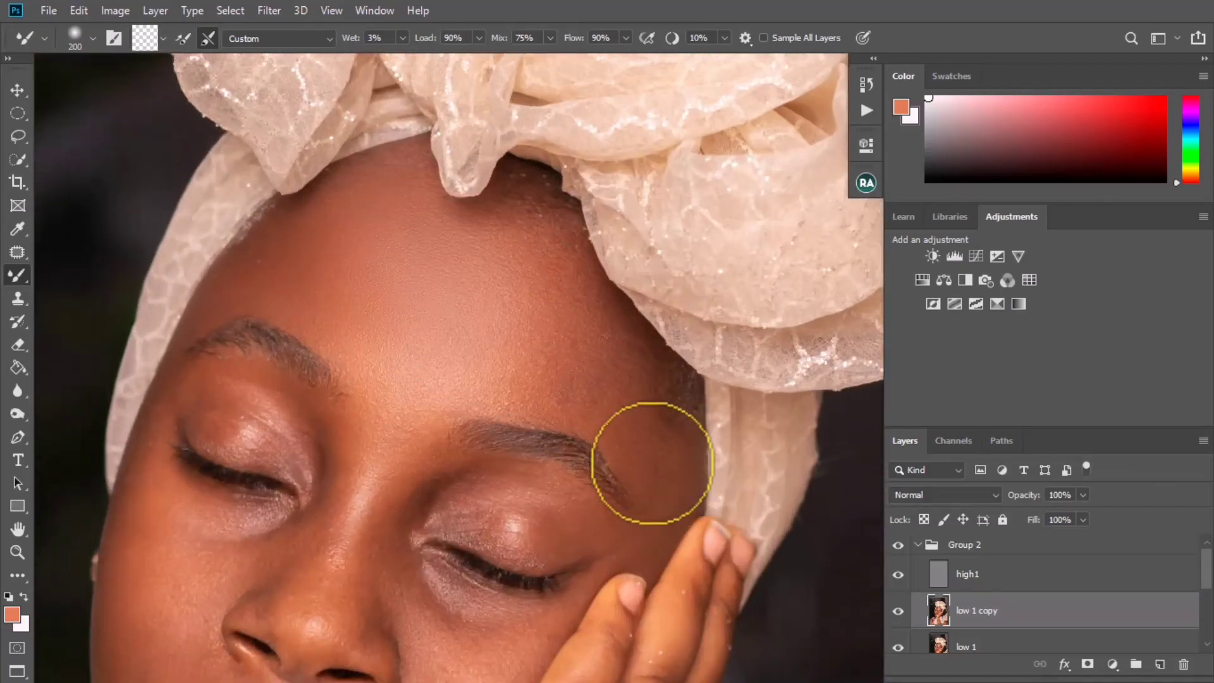
- Even out the skin between the temple and the fingertips with a smaller brush, and return the brush size to 200
key("bracketleft")
key("bracketleft")
key("bracketleft")
left_click_drag(658, 531, 668, 517)
key("bracketright")
key("bracketright")
key("bracketright")
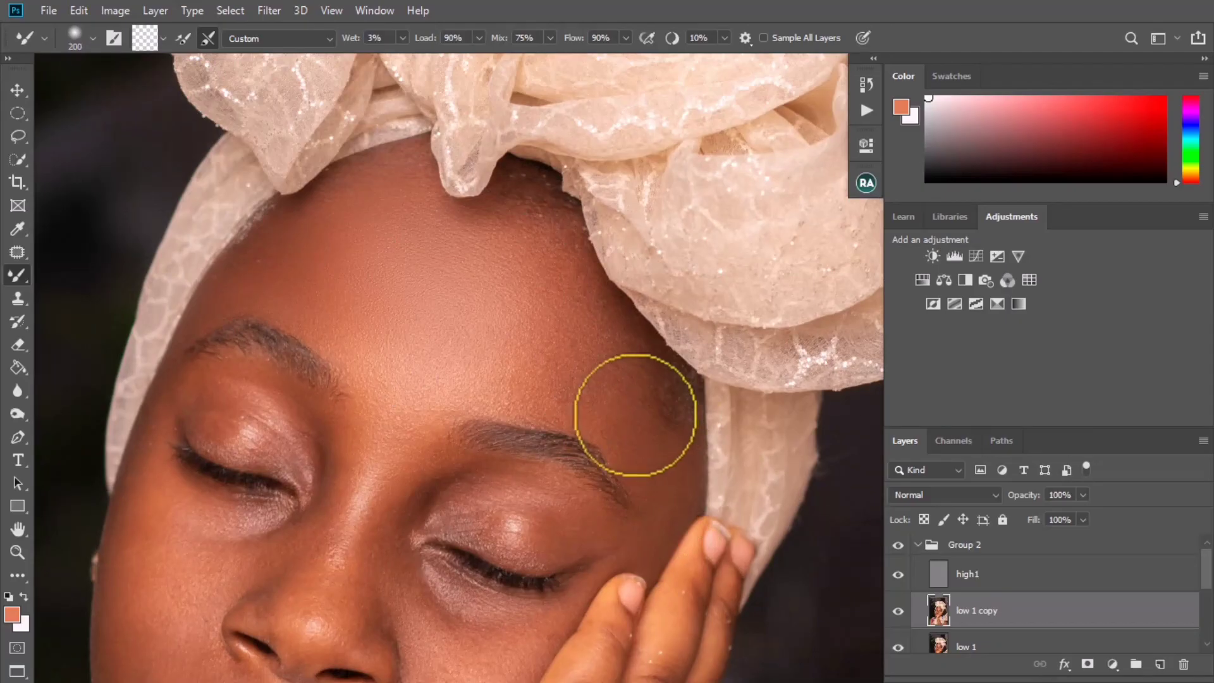
- Blend the forehead above the eyebrow nearer the hand towards the centre with the Mixer Brush at size 400
key("bracketright")
key("bracketright")
key("bracketright")
key("bracketright")
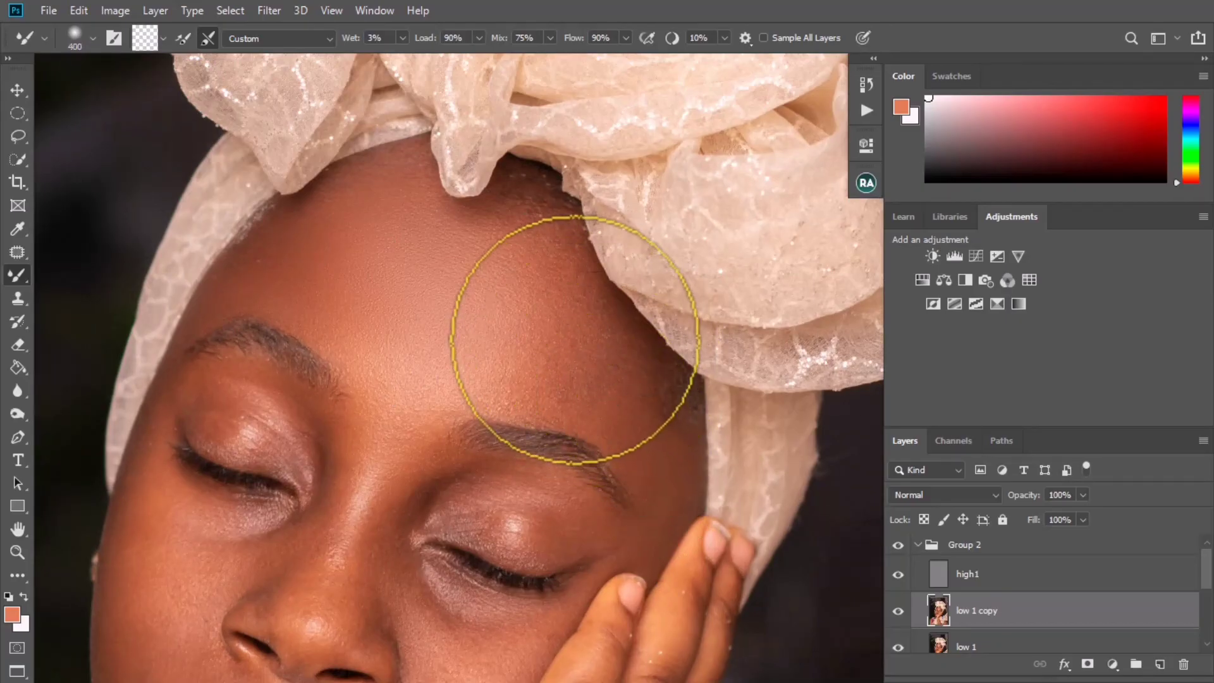
mouse_move(575, 339)
left_mouse_down()
mouse_move(544, 320)
mouse_move(556, 385)
mouse_move(518, 385)
mouse_move(528, 373)
left_mouse_up()
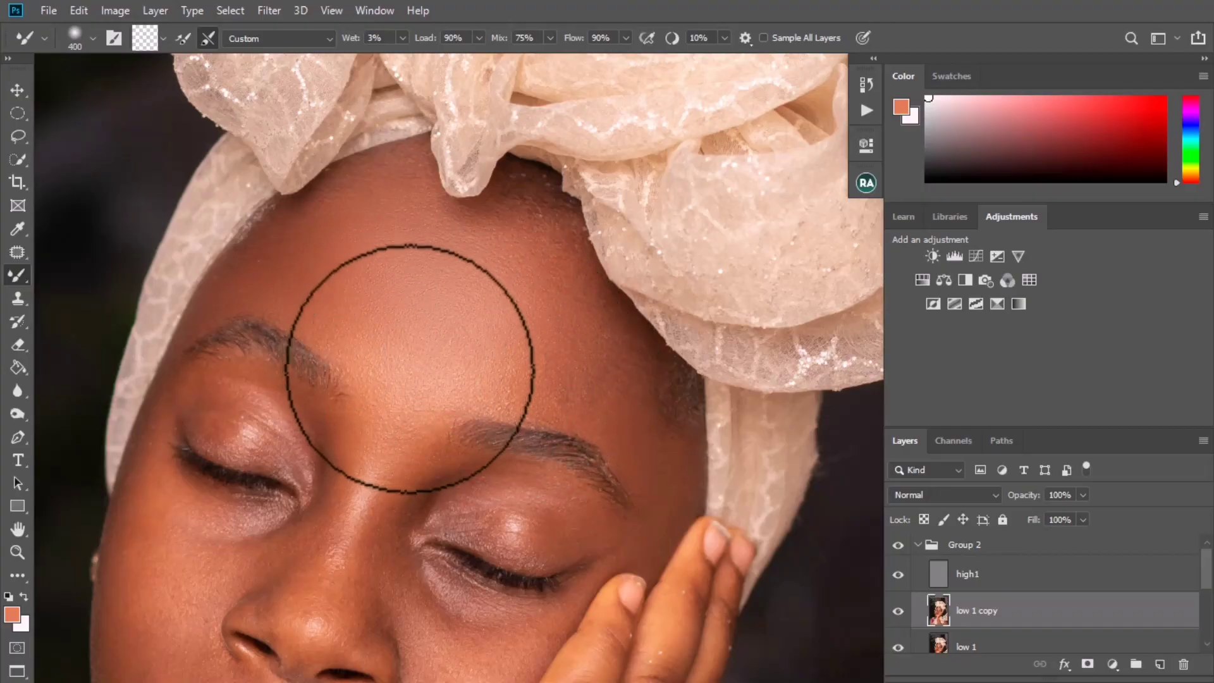
- Smooth the upper forehead along the headwrap edge with the Mixer Brush at size 250
key("bracketright")
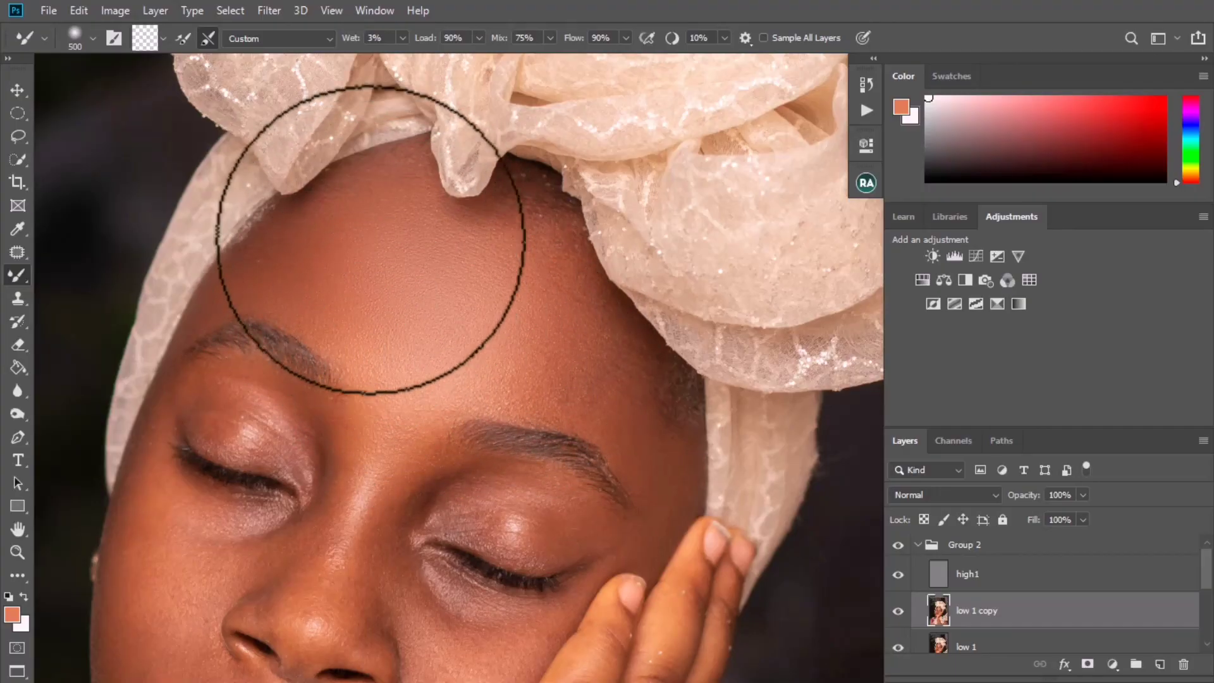
key("bracketleft")
key("bracketleft")
key("bracketleft")
mouse_move(367, 196)
left_mouse_down()
mouse_move(379, 168)
mouse_move(407, 163)
mouse_move(333, 191)
mouse_move(393, 168)
left_mouse_up()
key("bracketleft")
key("bracketleft")
key("bracketleft")
key("bracketright")
key("bracketright")
key("bracketright")
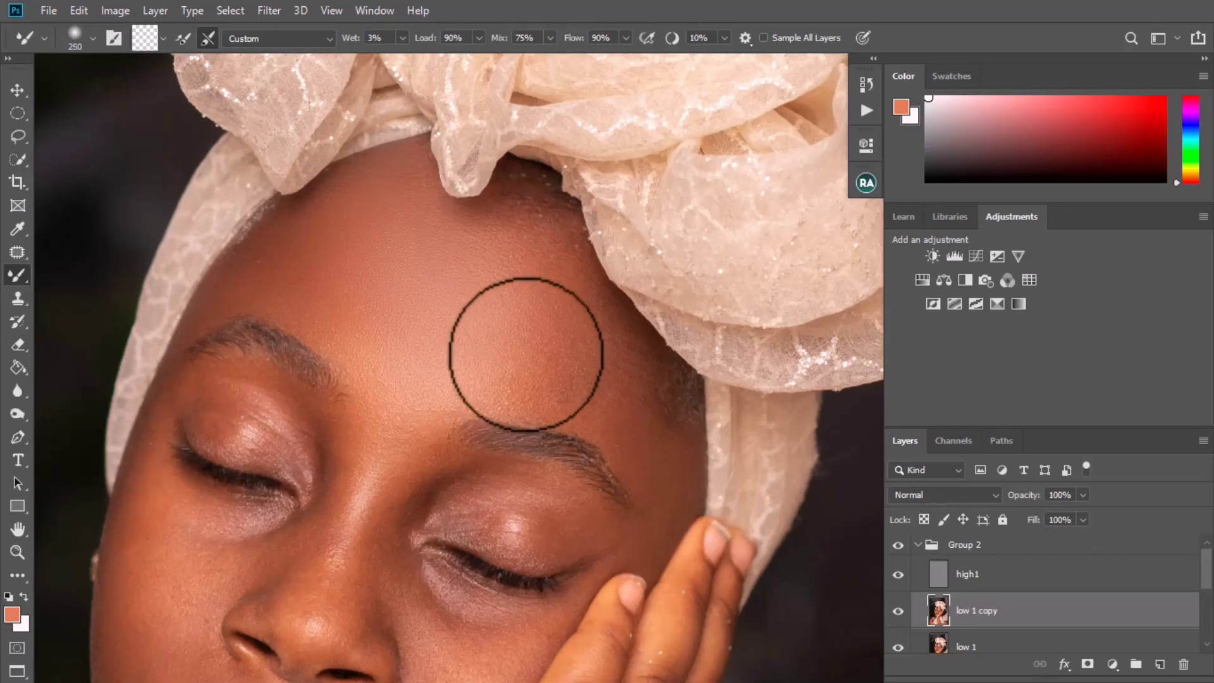
- Even out the lower forehead from above the near eyebrow across the centre to above the far eyebrow, varying the brush size up to 400
key("bracketright")
mouse_move(526, 354)
left_mouse_down()
mouse_move(599, 387)
mouse_move(571, 317)
mouse_move(569, 374)
mouse_move(529, 393)
mouse_move(487, 373)
left_mouse_up()
key("bracketright")
key("bracketright")
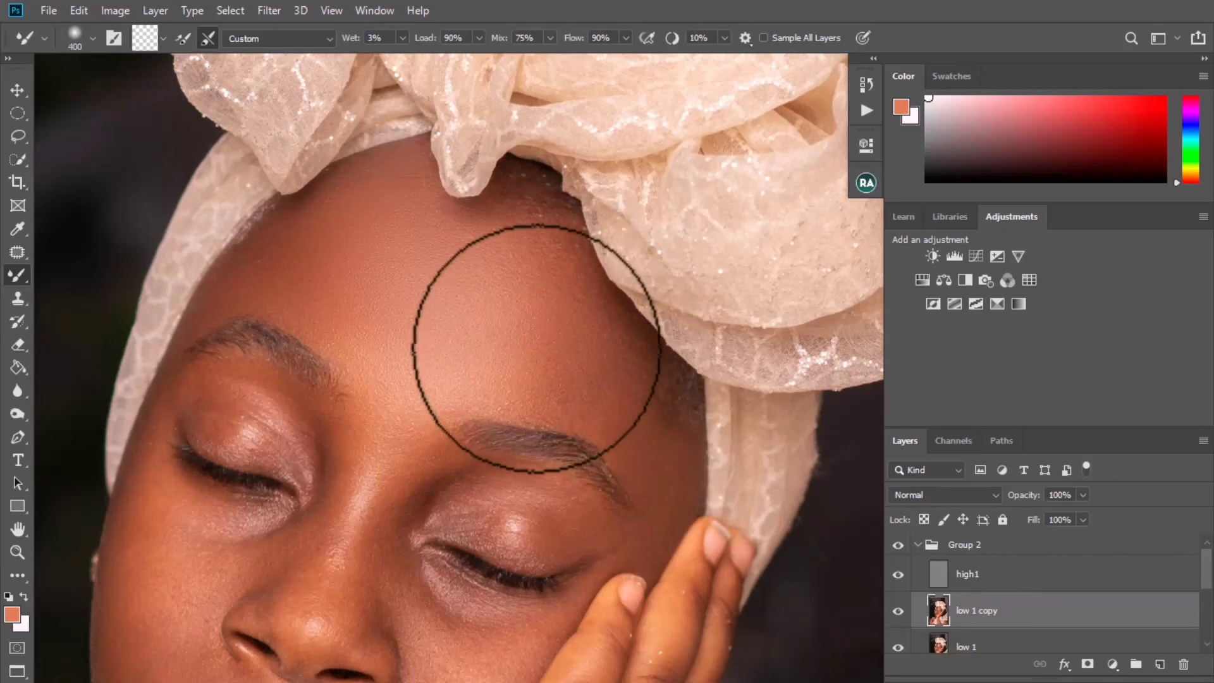
key("bracketleft")
key("bracketleft")
key("bracketleft")
mouse_move(551, 359)
left_mouse_down()
mouse_move(572, 380)
mouse_move(560, 399)
mouse_move(439, 358)
left_mouse_up()
mouse_move(421, 360)
left_mouse_down()
mouse_move(345, 321)
mouse_move(380, 369)
mouse_move(339, 320)
left_mouse_up()
- Smooth the skin between the eyebrows at brush size 200 and the area below the headwrap knot at size 300
key("[")
key("[")
key("[")
key("[")
key("[")
key("[")
key("]")
key("]")
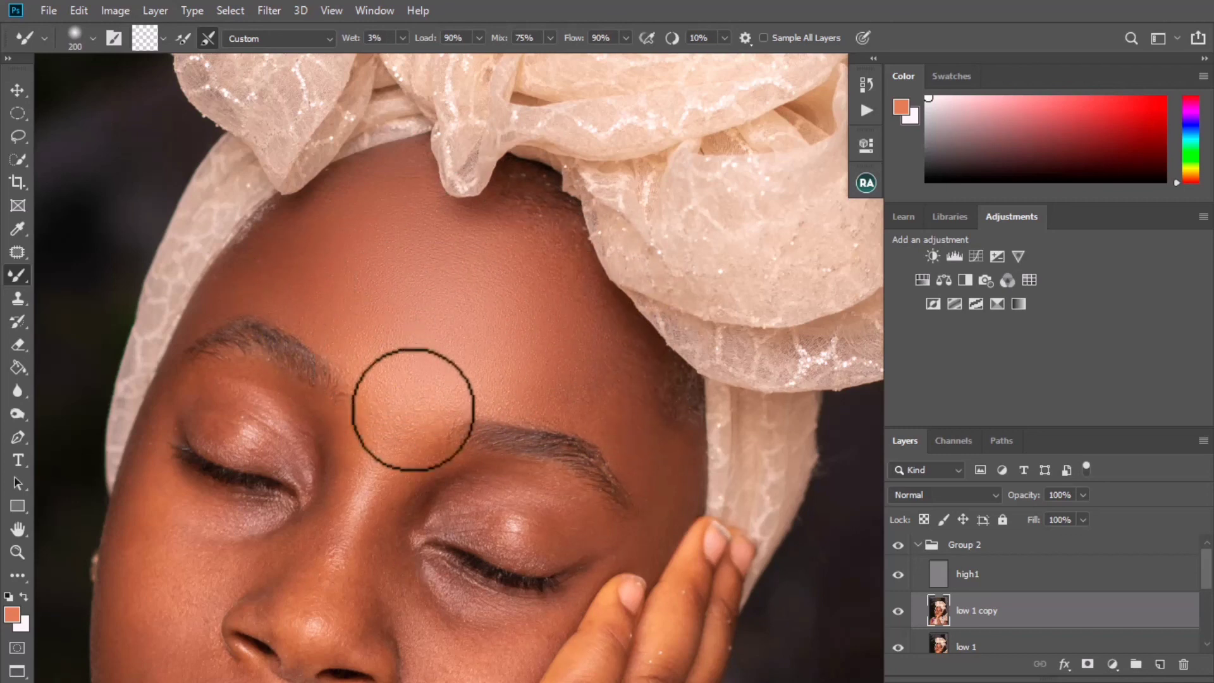
key("]")
key("]")
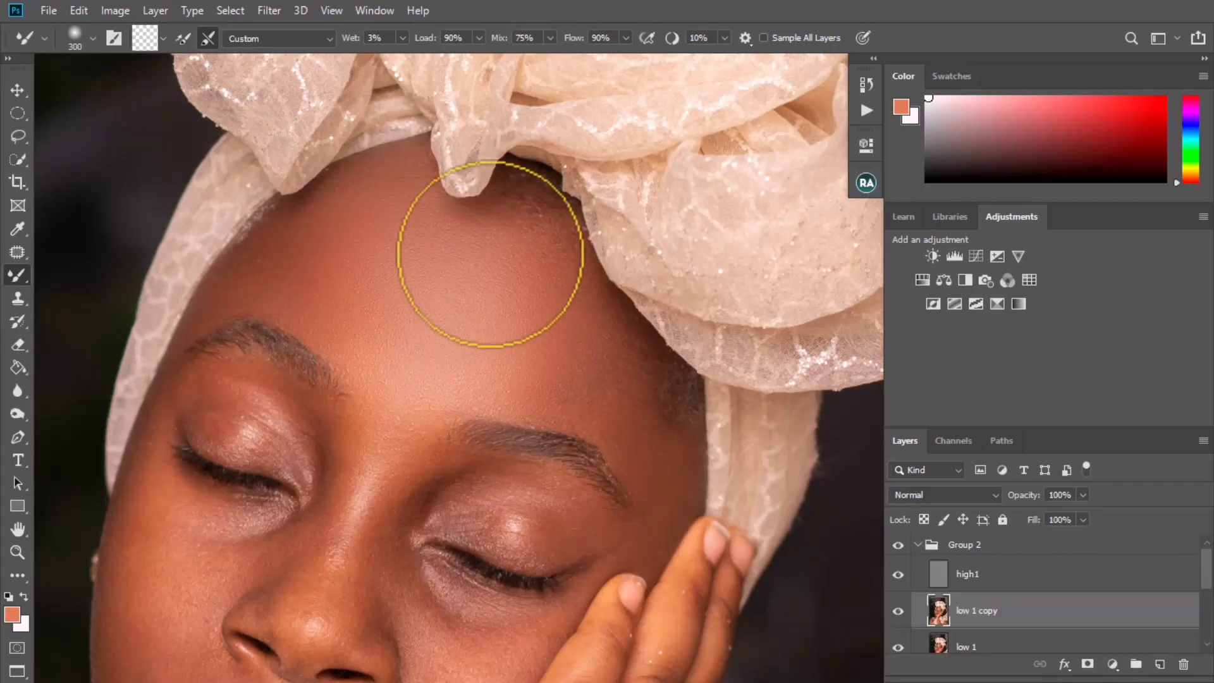
- Blend the skin above the tail of the near eyebrow at size 200 and the lower central forehead
key("]")
key("]")
key("[")
key("[")
key("[")
key("[")
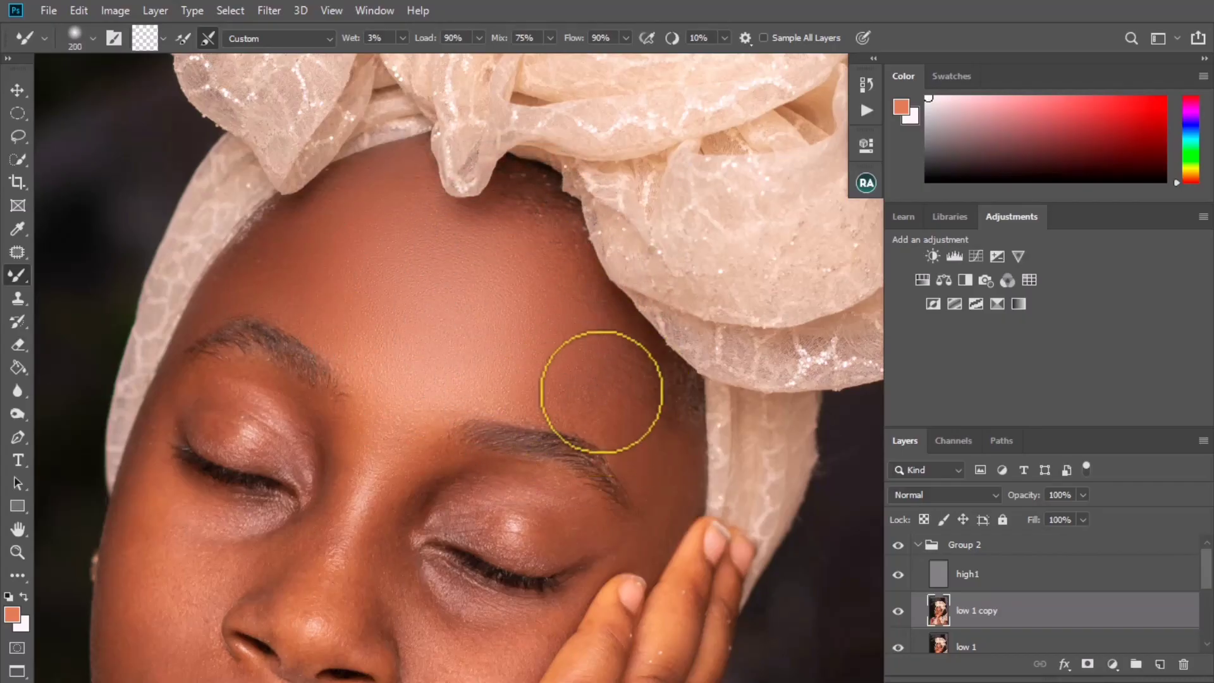
key("[")
key("]")
key("]")
mouse_move(488, 395)
left_mouse_down()
mouse_move(550, 401)
mouse_move(559, 336)
mouse_move(534, 278)
mouse_move(539, 363)
mouse_move(505, 347)
mouse_move(518, 298)
mouse_move(528, 363)
mouse_move(412, 319)
mouse_move(445, 352)
left_mouse_up()
key("]")
key("]")
key("]")
- Compare the forehead with and without the low 1 copy layer to check the smoothing
scroll(422, 331, "down", 4)
key("[")
scroll(428, 324, "down", 3)
scroll(428, 308, "up", 2)
scroll(449, 348, "up", 3)
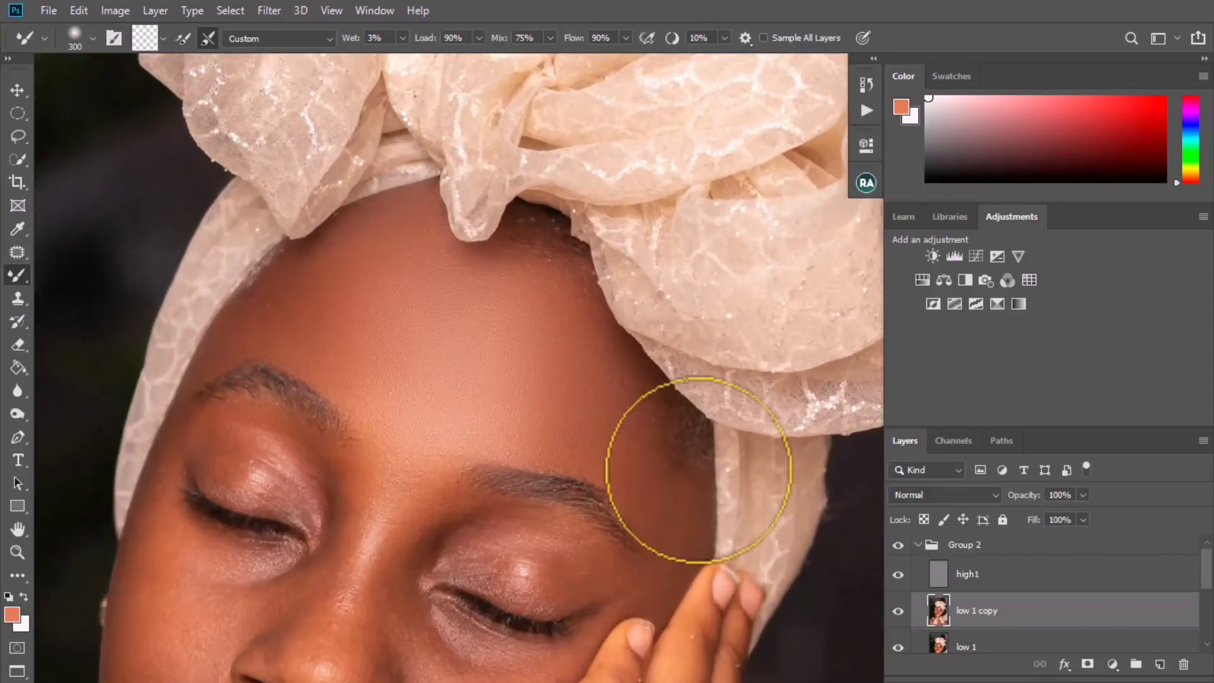
left_click(898, 610)
left_click(898, 611)
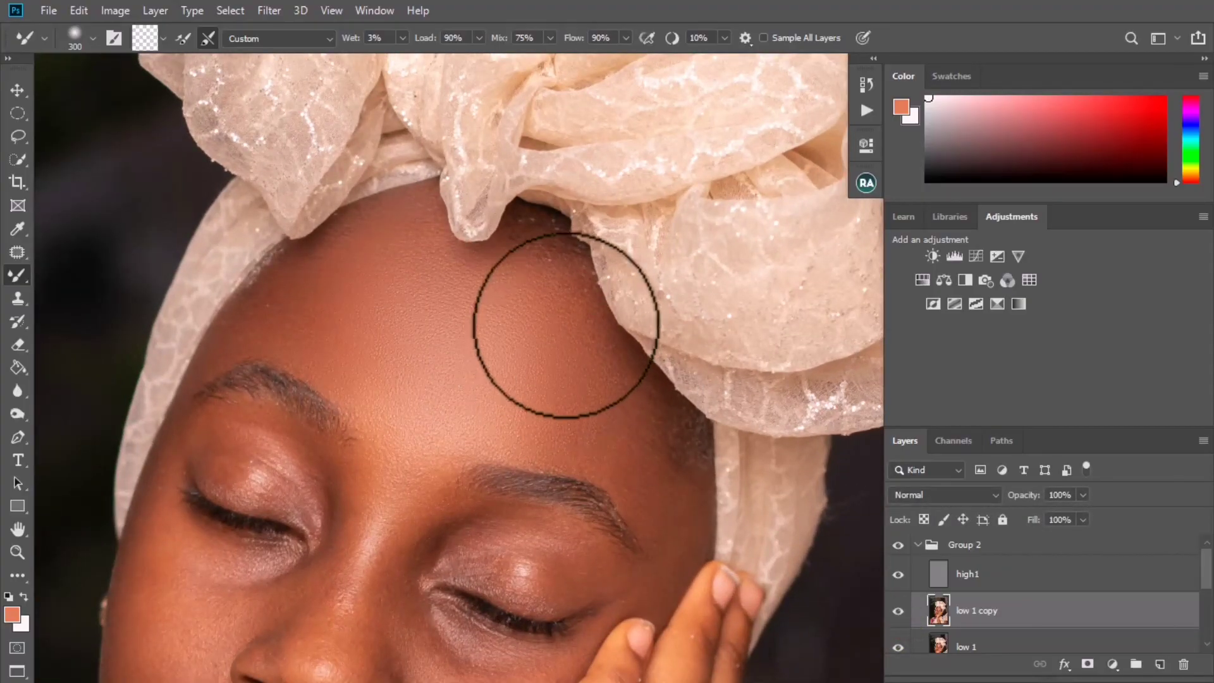
scroll(537, 335, "up", 1)
left_click(898, 610)
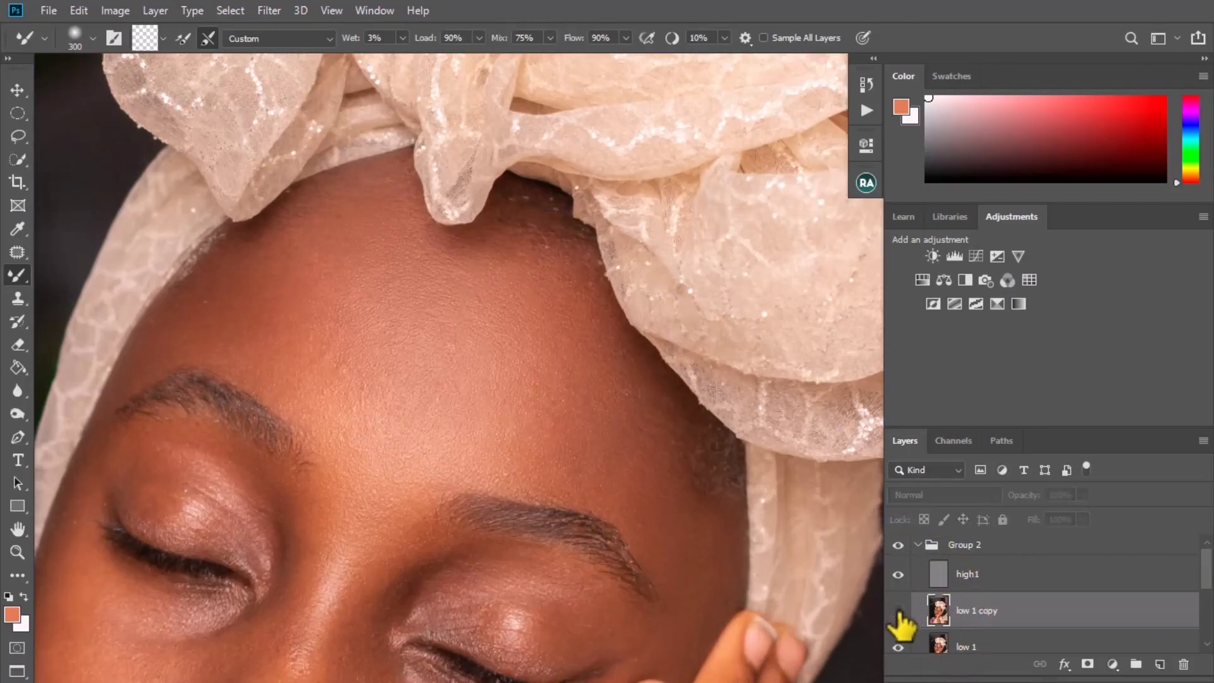
left_click(898, 610)
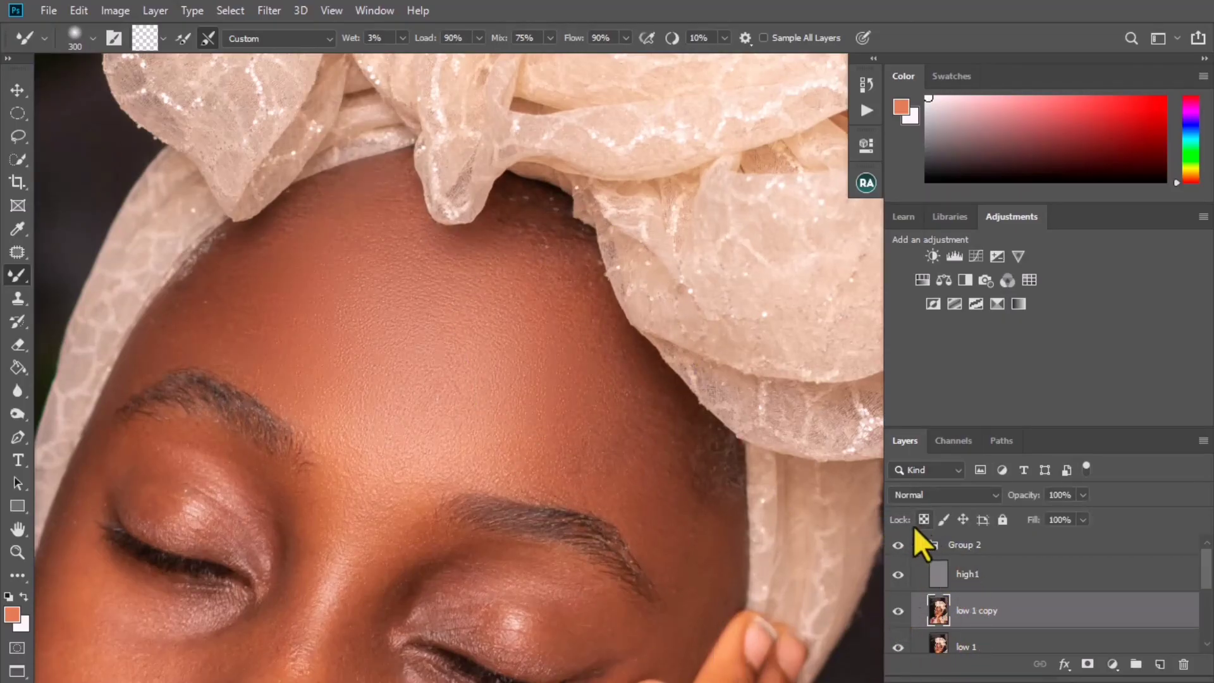
- Collapse Group 2 and compare the retouch with Group 2, Group 1 and the Low copy layer hidden and shown
left_click(916, 545)
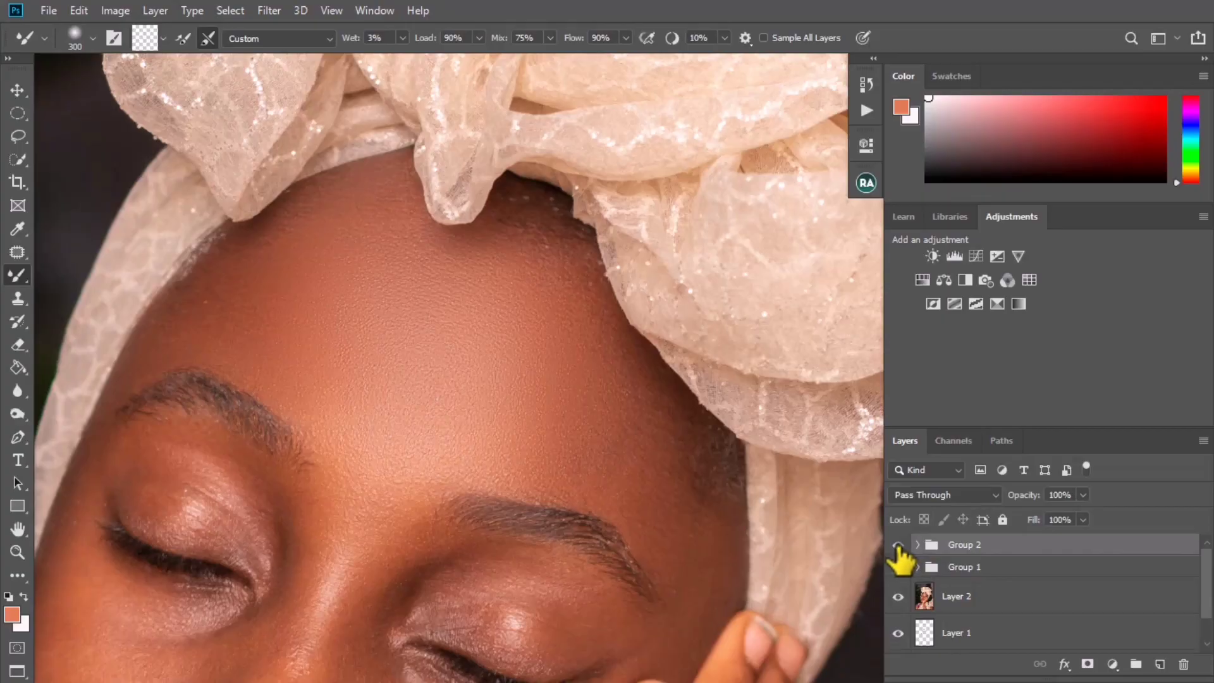
left_click(898, 544)
left_click(898, 566)
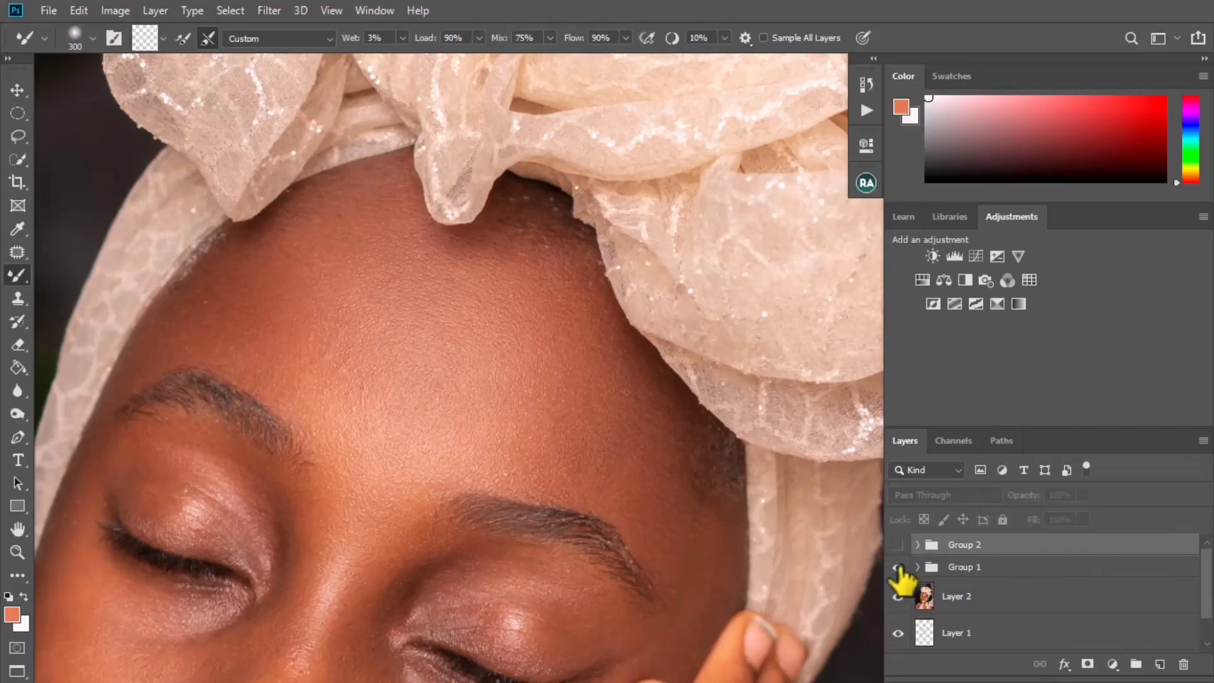
left_click(898, 567)
left_click(917, 567)
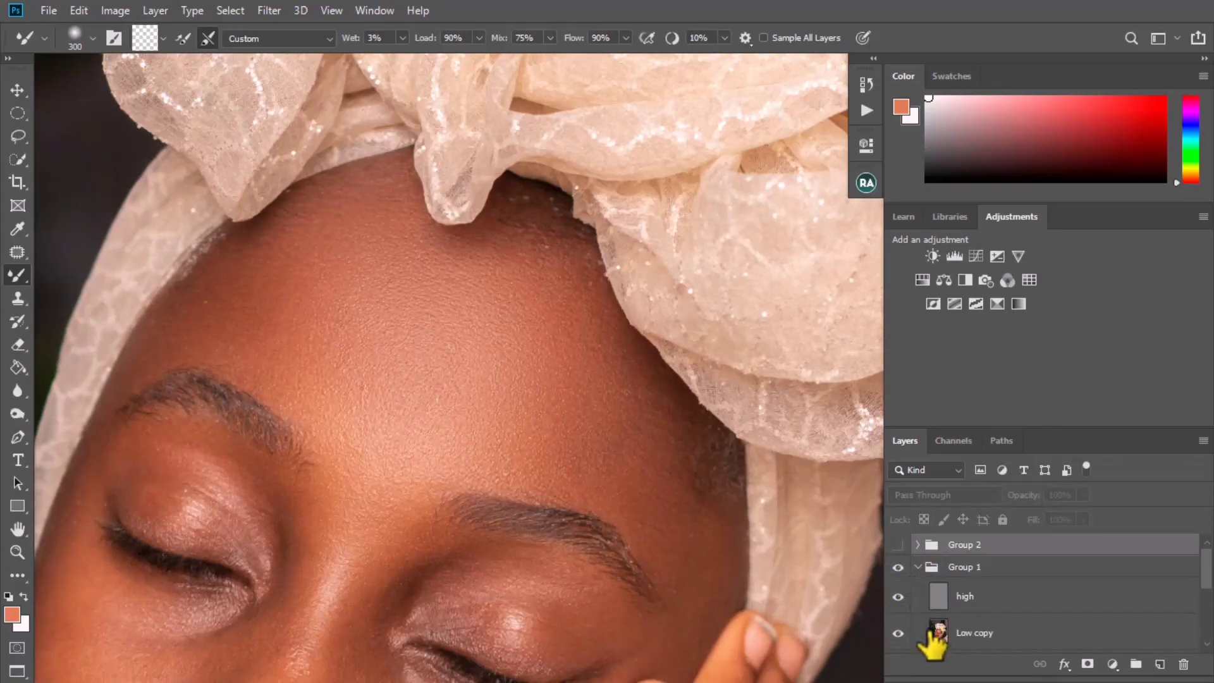
left_click(899, 633)
left_click(901, 629)
left_click(898, 567)
left_click(898, 545)
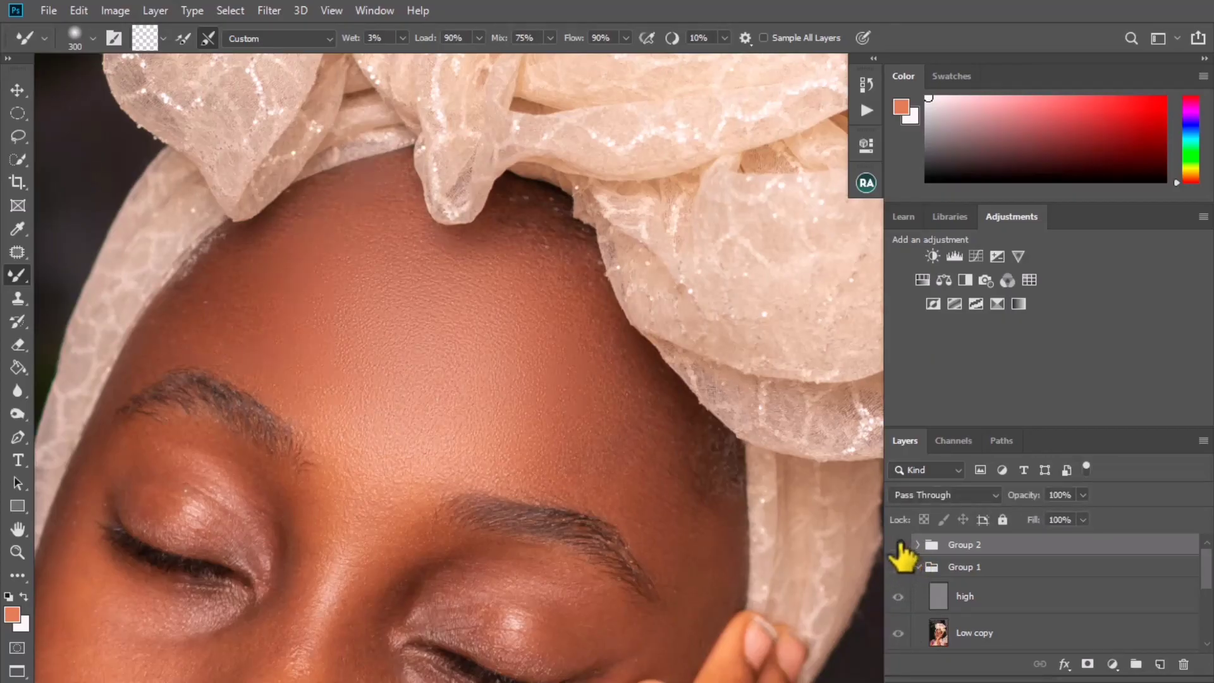
left_click(898, 545)
left_click(899, 544)
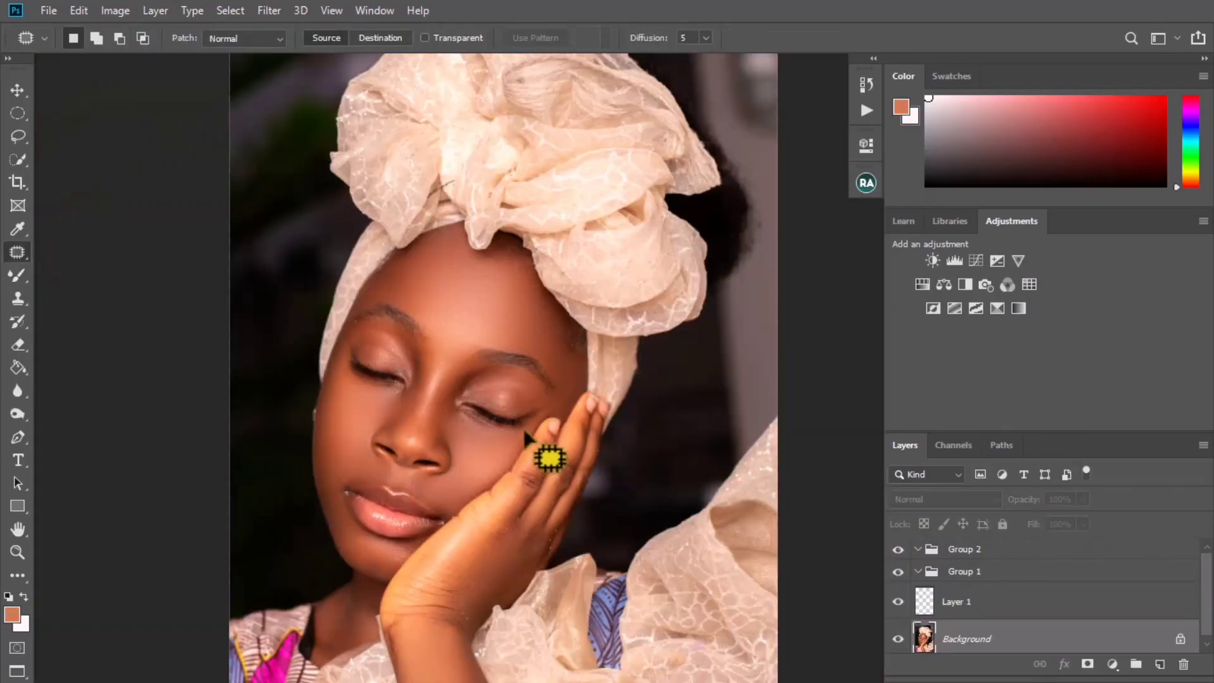
- Examine the retouched portrait close up and as a whole, checking skin texture and tone transitions on the face
scroll(526, 435, "down", 1)
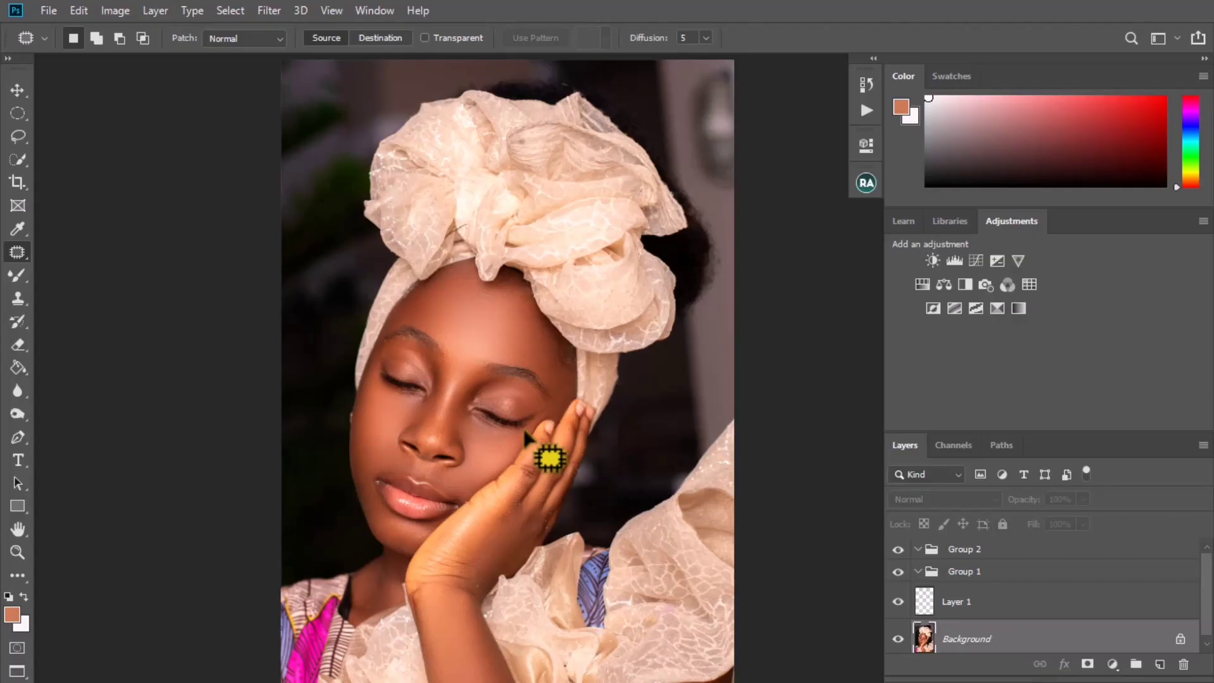
scroll(542, 425, "up", 3)
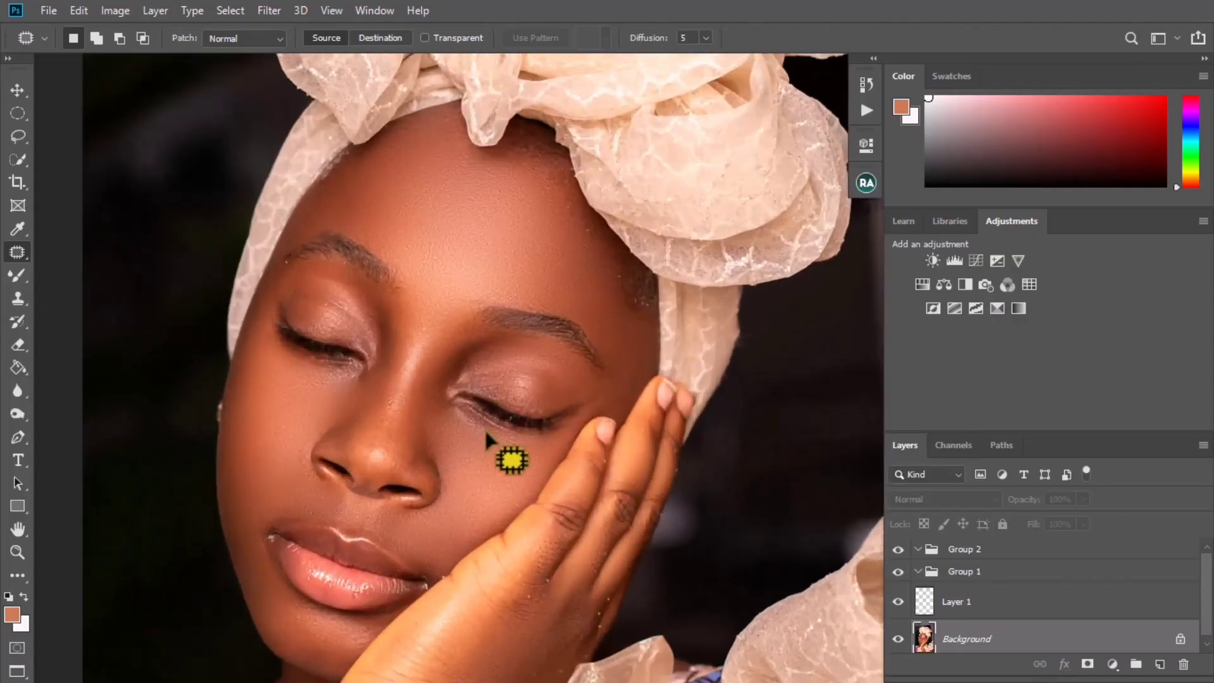
scroll(485, 428, "up", 1)
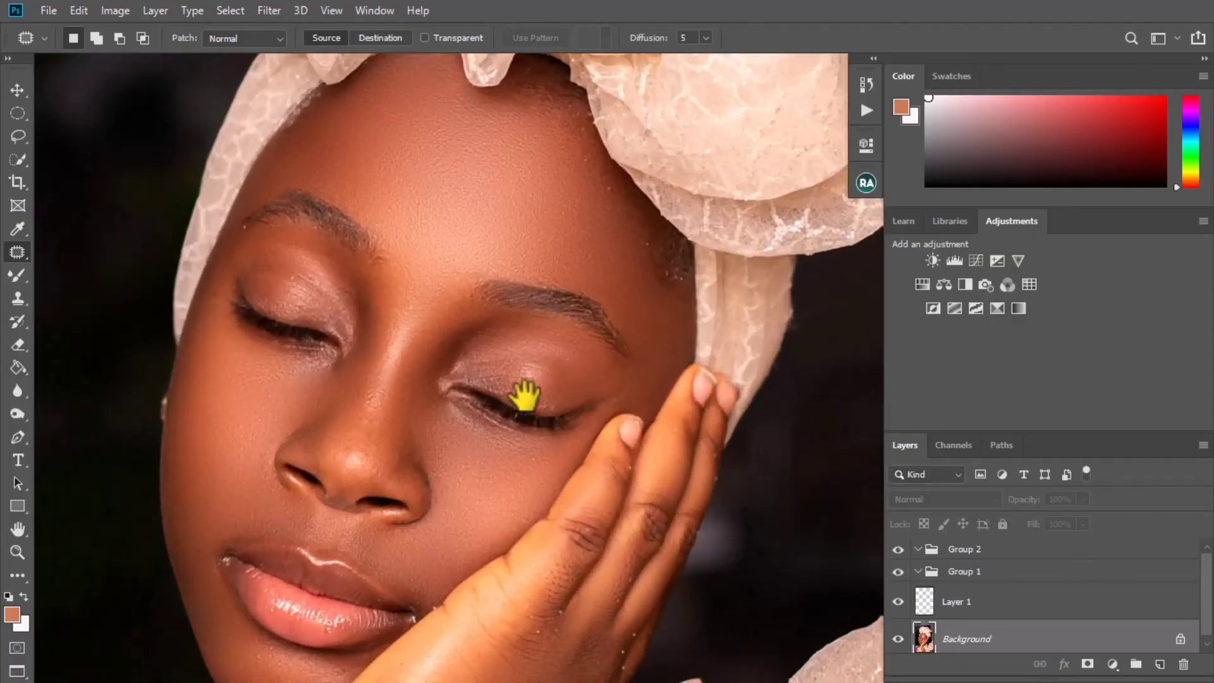
scroll(530, 381, "down", 5)
scroll(495, 422, "up", 3)
left_click_drag(497, 437, 528, 386)
left_click_drag(554, 244, 553, 319)
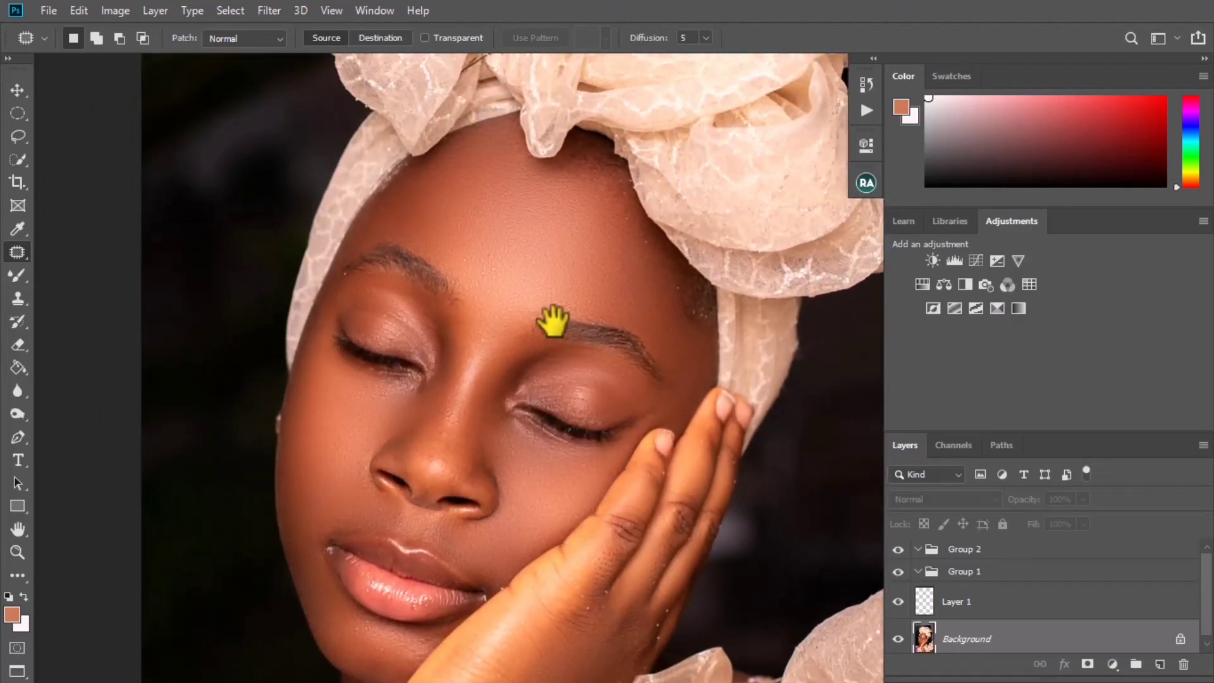
scroll(633, 336, "up", 2)
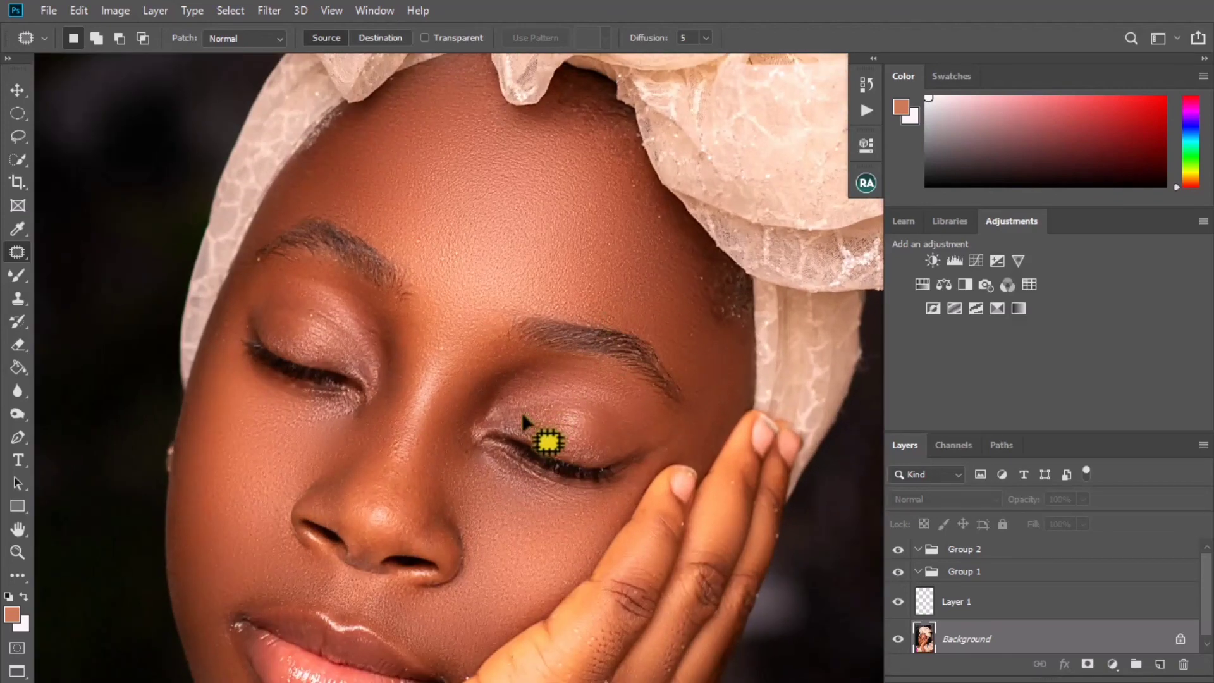
scroll(524, 416, "down", 6)
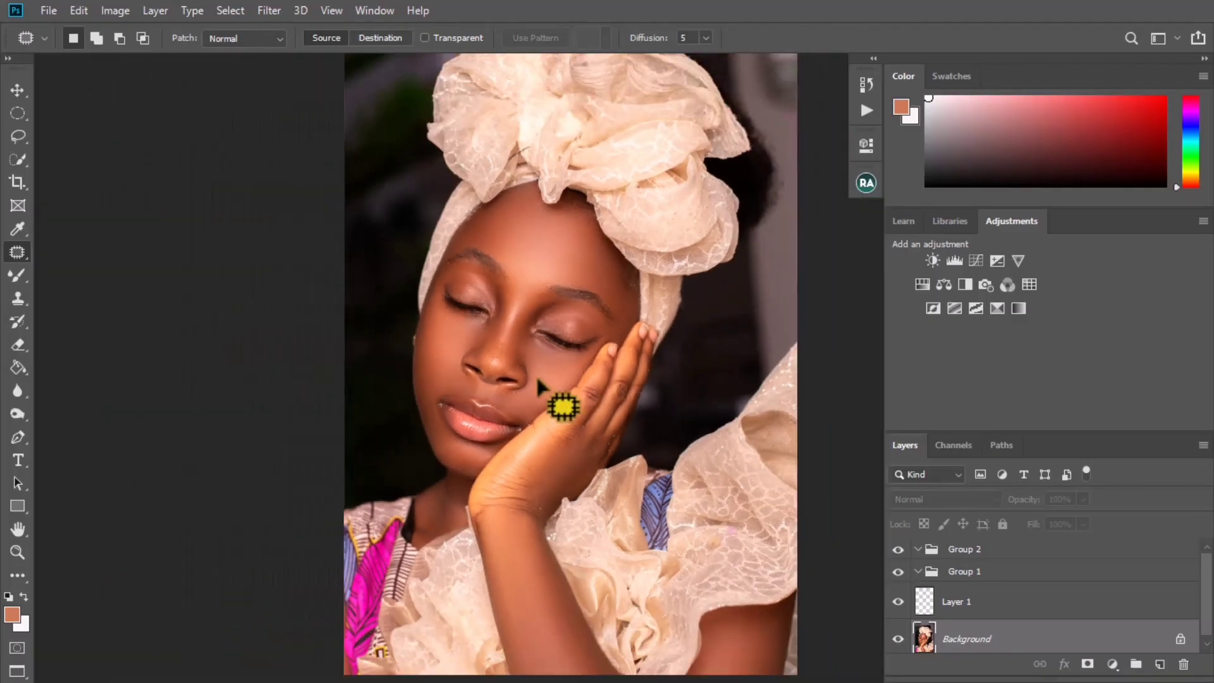
scroll(576, 269, "up", 2)
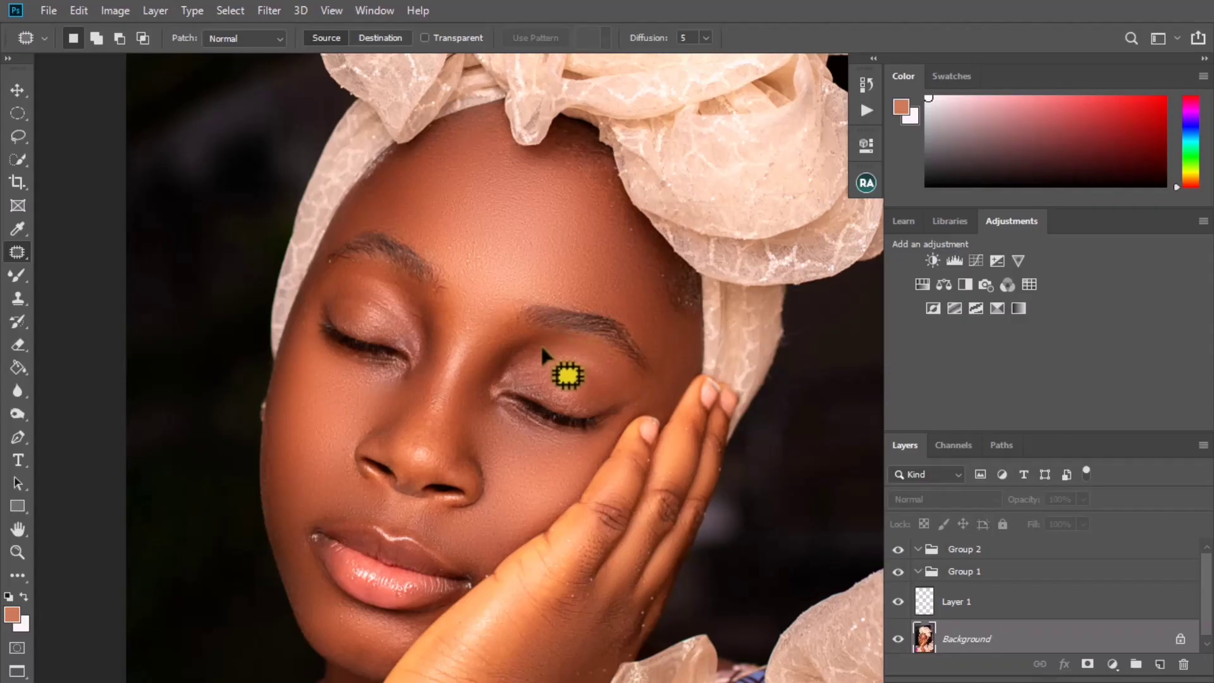
scroll(537, 369, "down", 1)
scroll(540, 379, "down", 2)
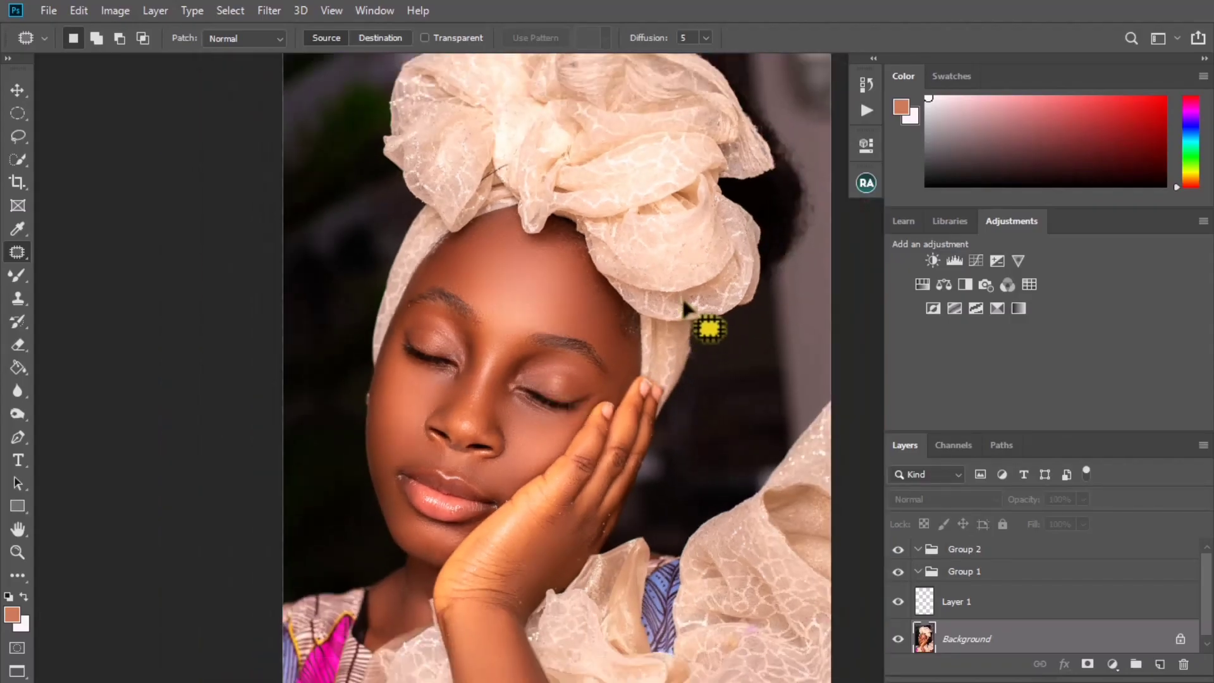